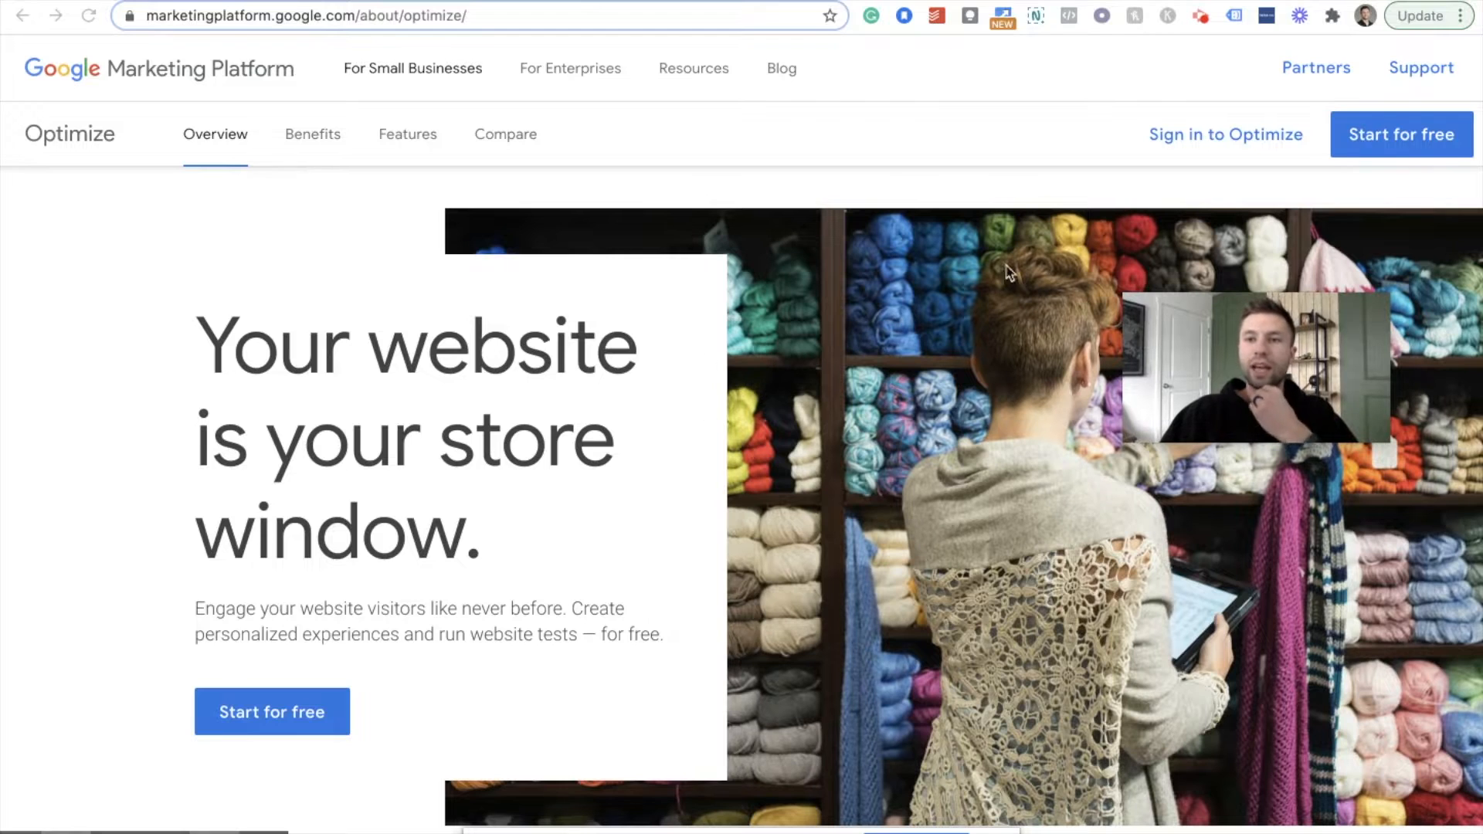
Open Google Optimize and begin a new account with the account name ZoCo Marketing.
left_click(267, 709)
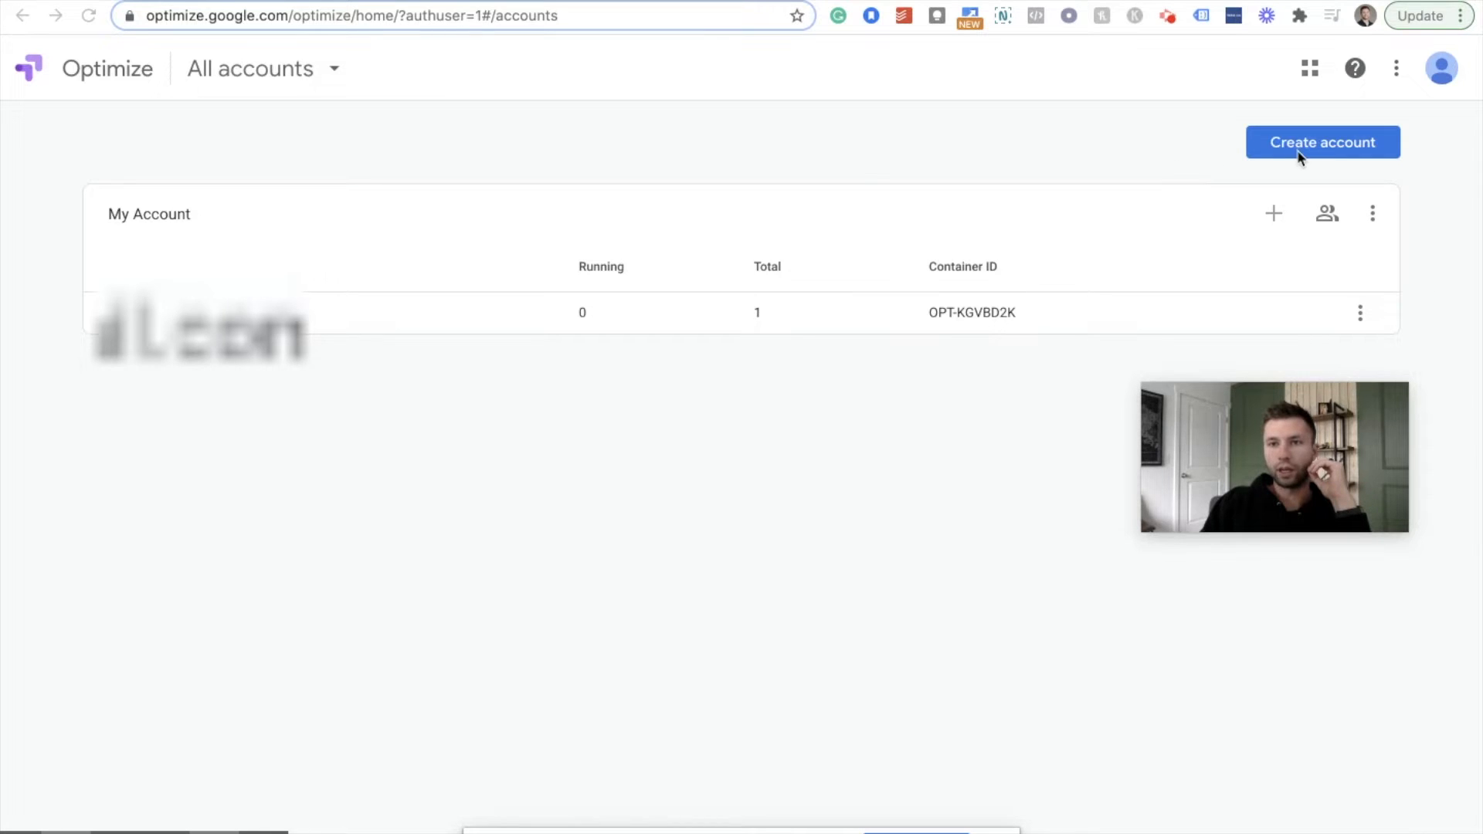
left_click(1298, 147)
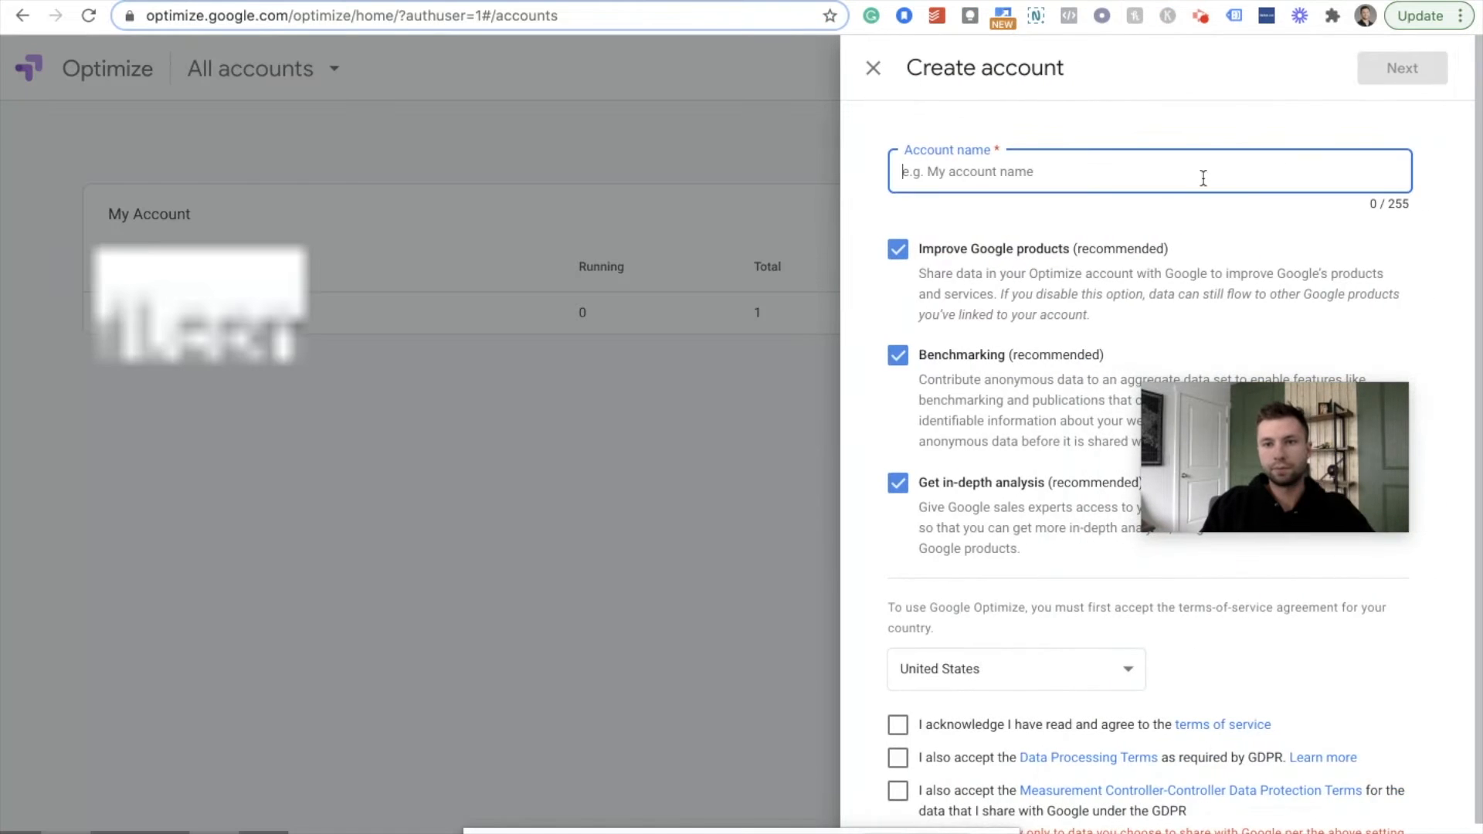
left_click(974, 177)
type("O")
key("BackSpace")
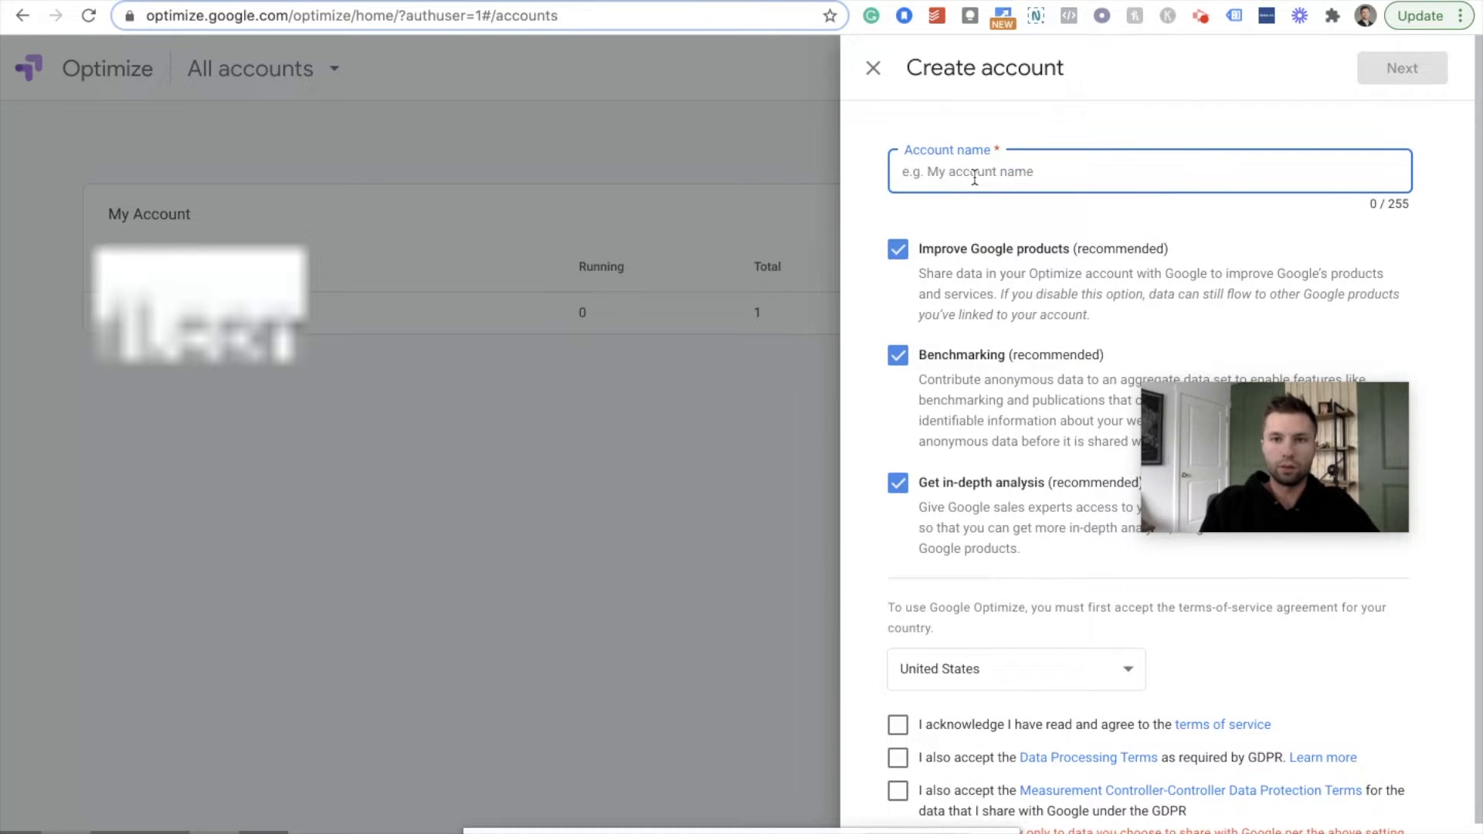
type("Zo")
left_click(1069, 222)
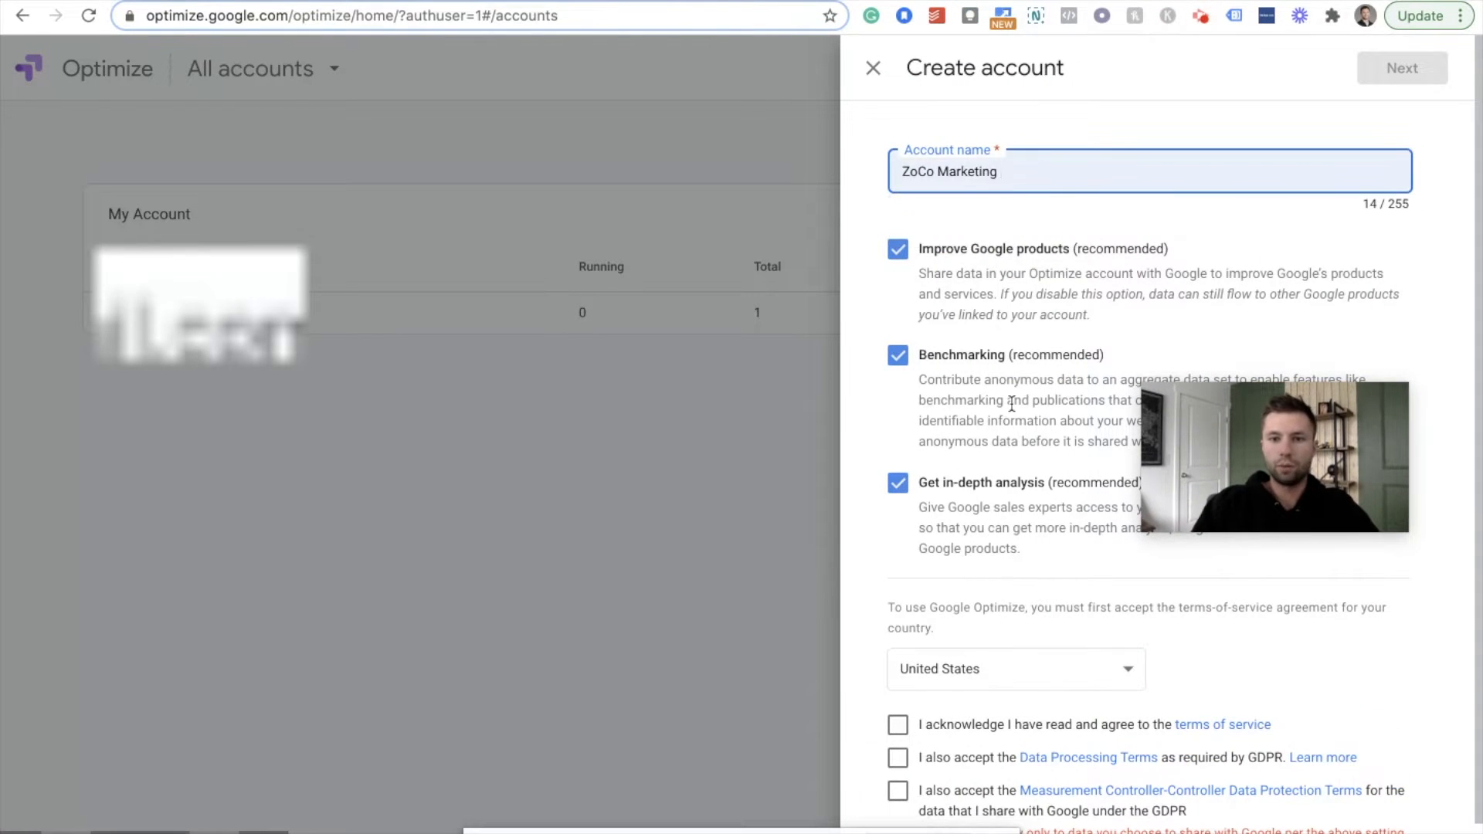
Accept the terms of service, data processing terms and controller-controller data protection terms, and continue to the container setup.
scroll(950, 564, "down", 1)
left_click(898, 697)
left_click(897, 663)
left_click(898, 734)
scroll(1055, 564, "up", 1)
left_click(1415, 78)
left_click(1027, 176)
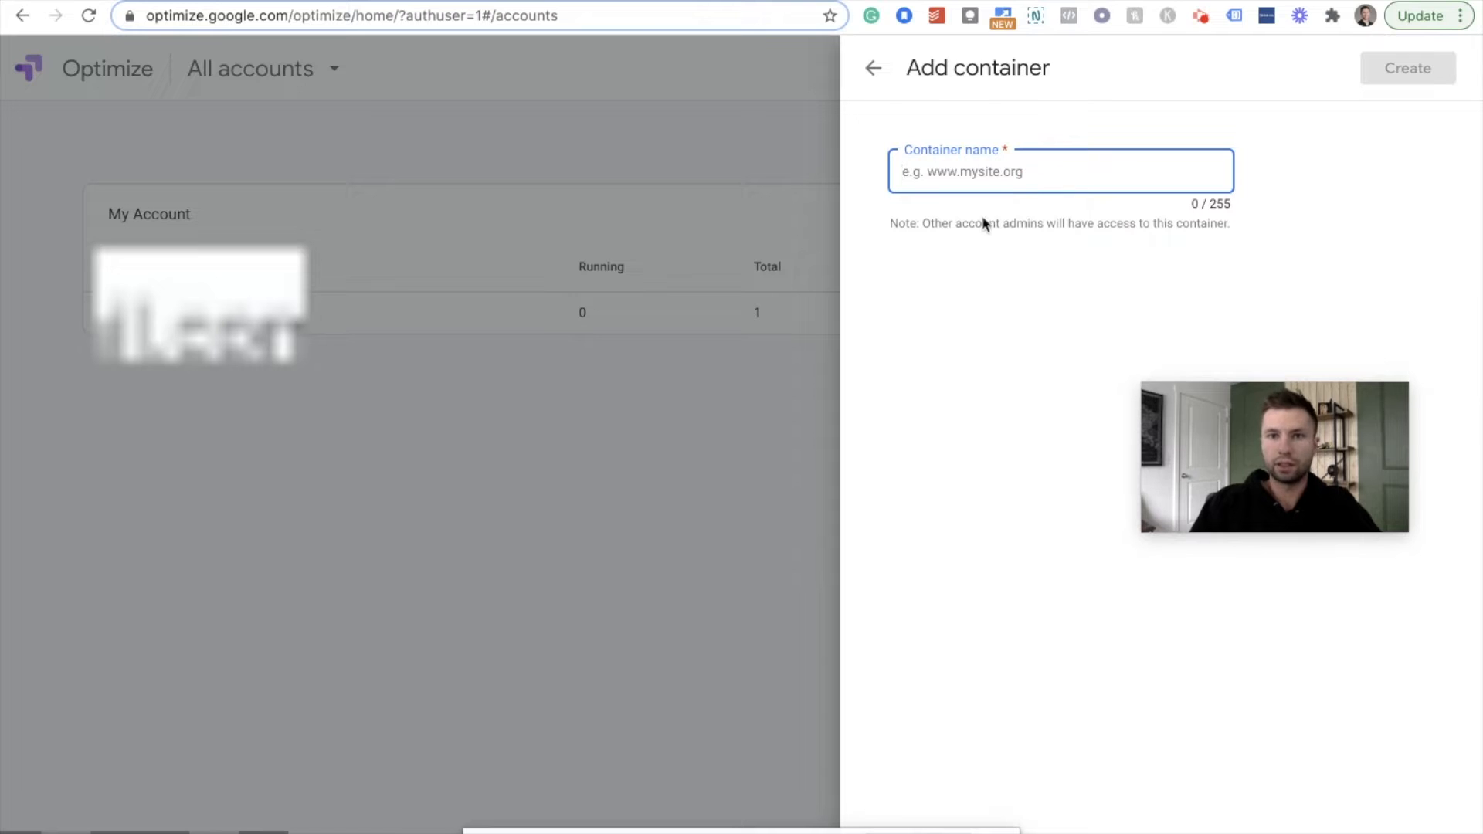
type("www.")
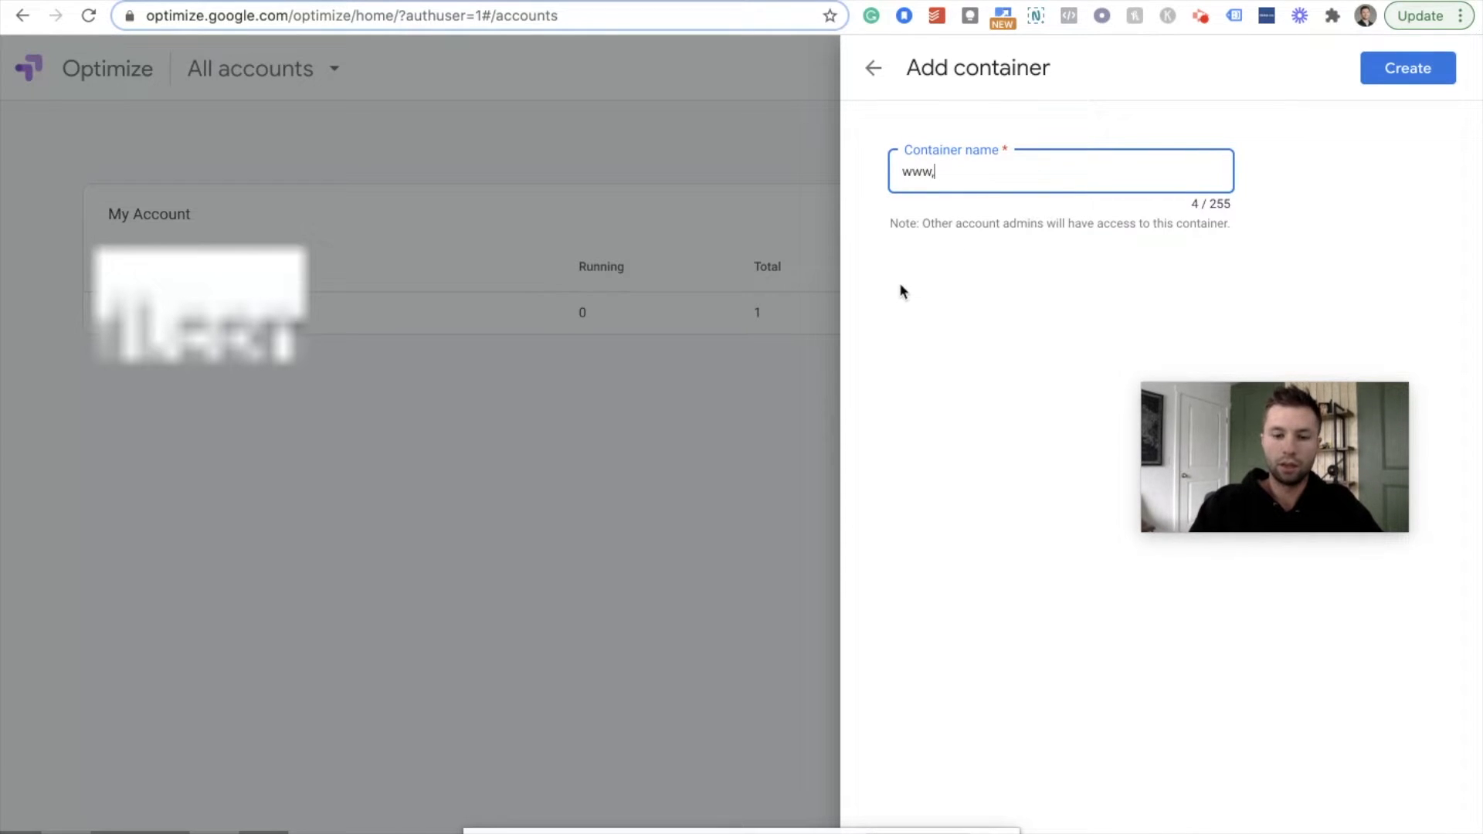
type("zocomar")
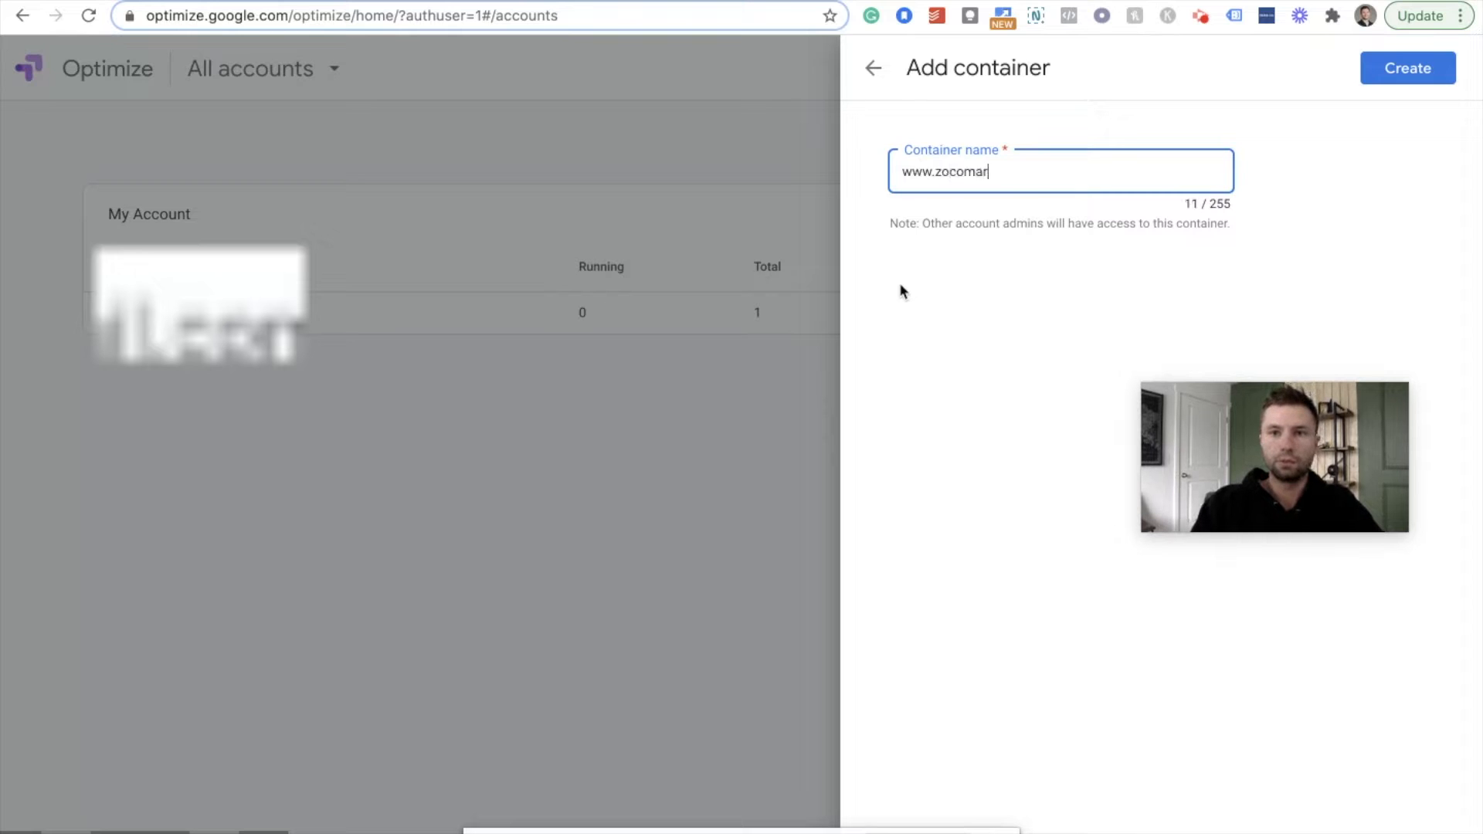
type("keting.com")
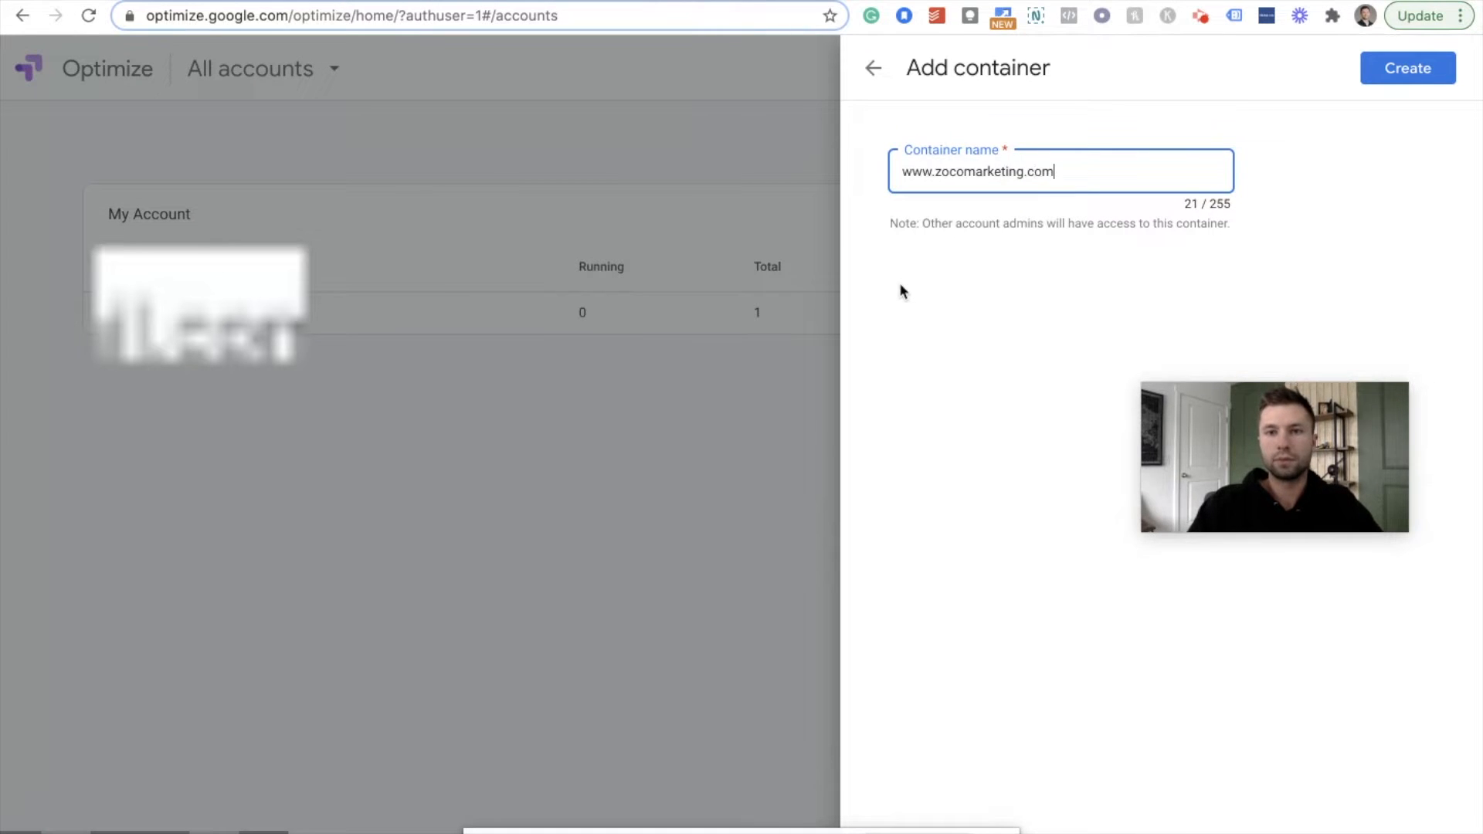
left_click(1420, 77)
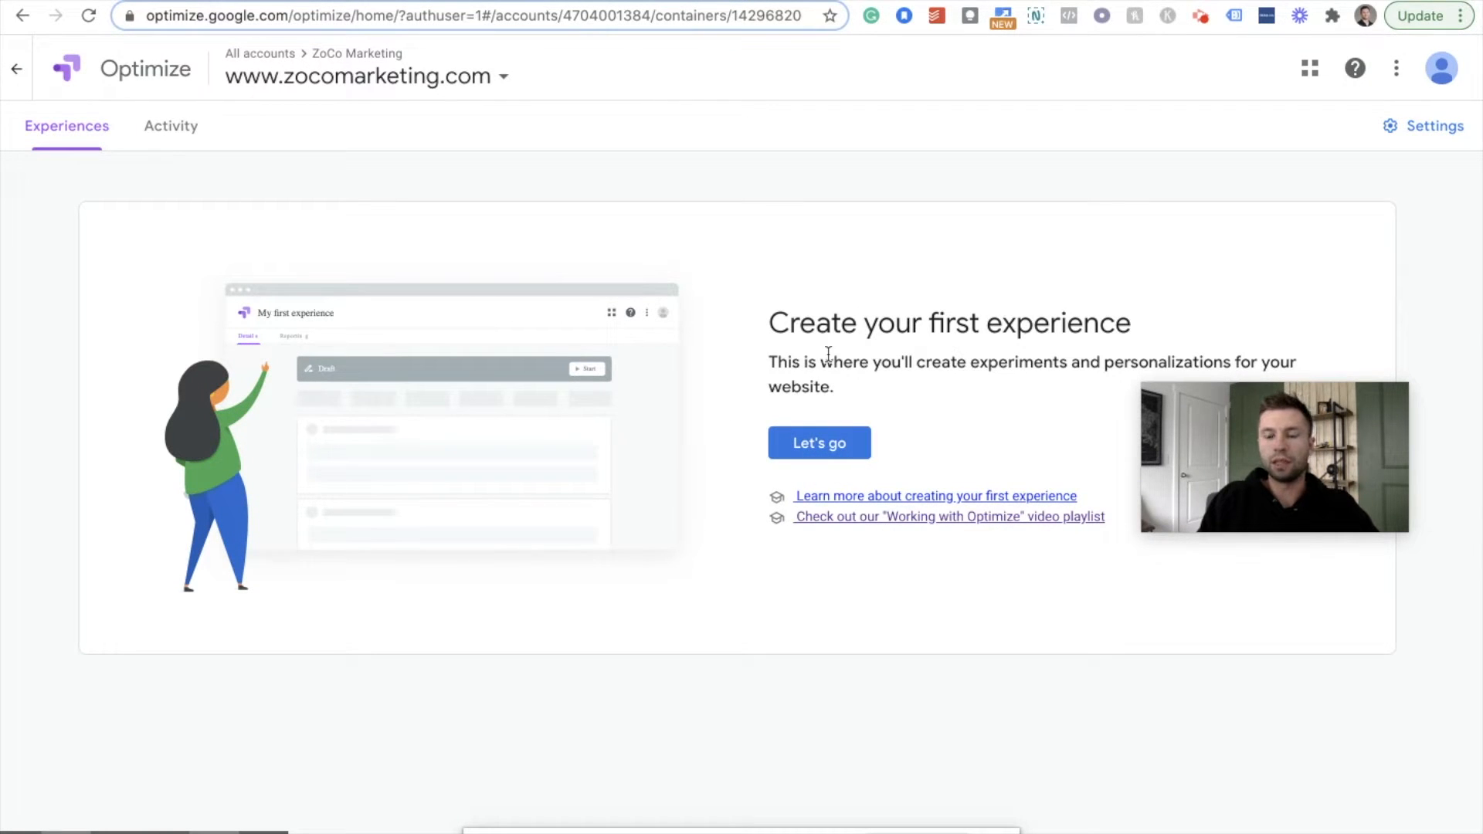
Link the container to the ZoCo Marketing Google Analytics property using its Filtered Traffic view.
left_click(1395, 127)
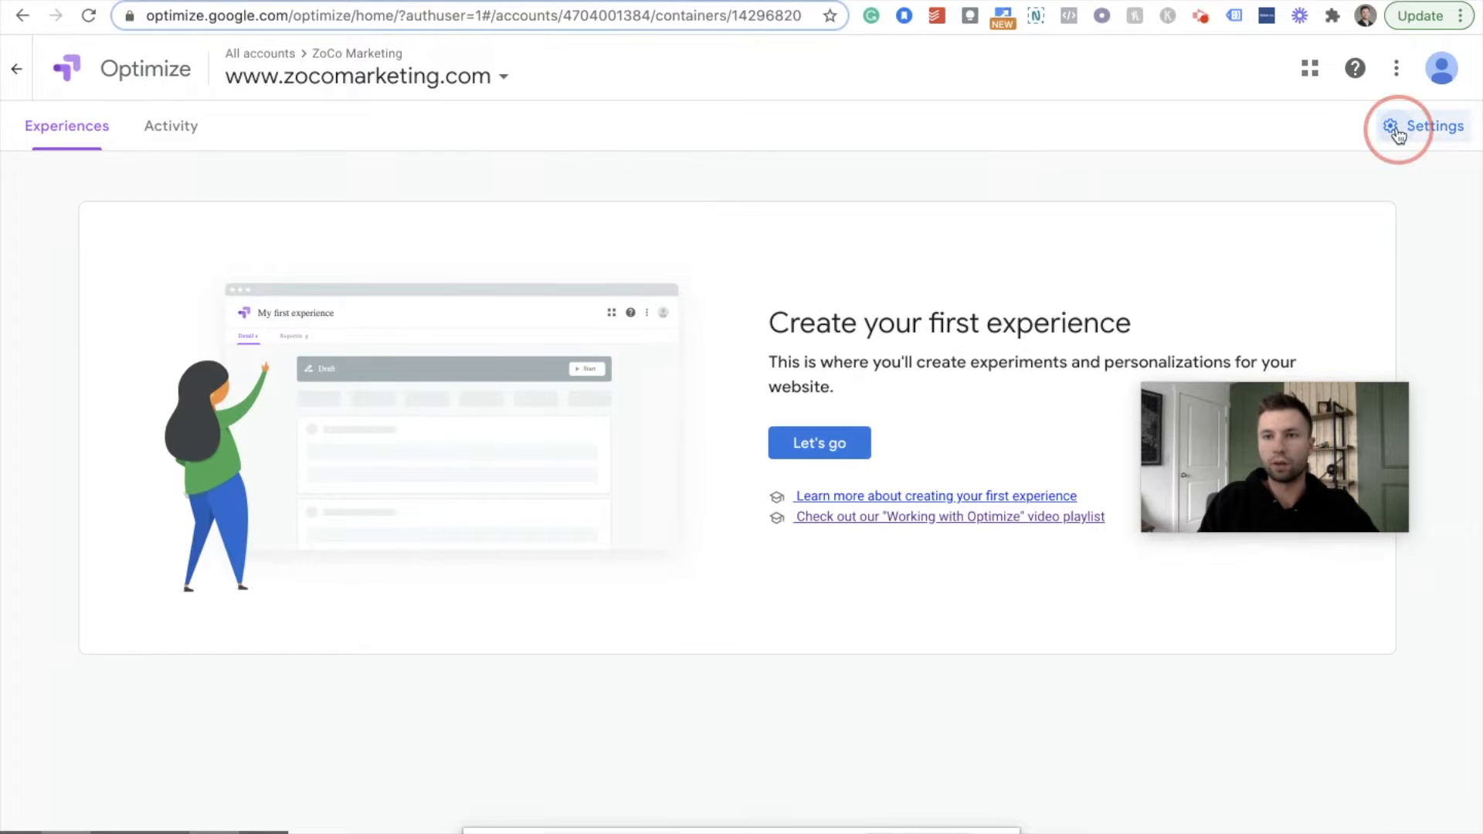
scroll(651, 317, "down", 2)
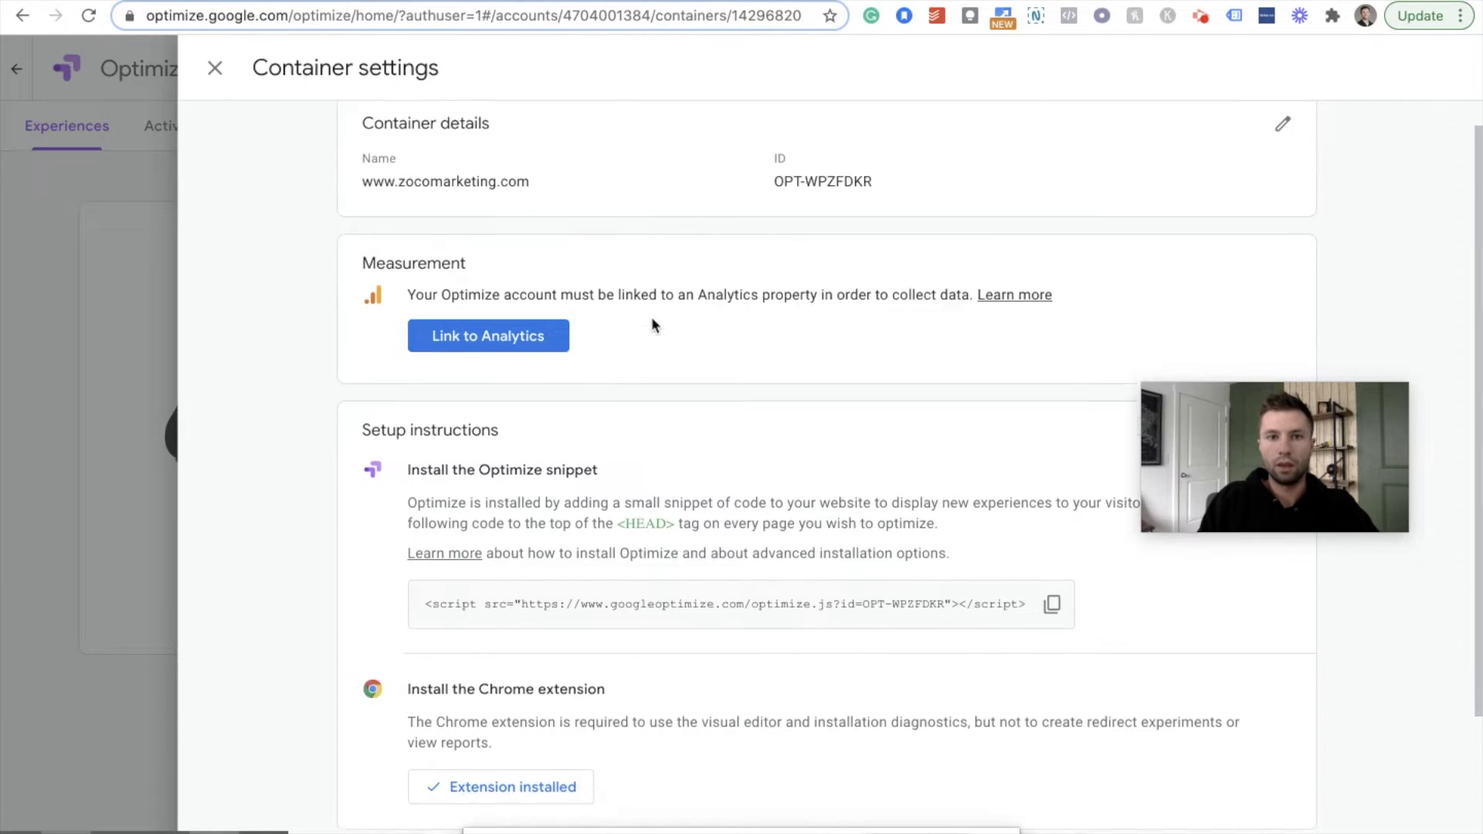
left_click(545, 305)
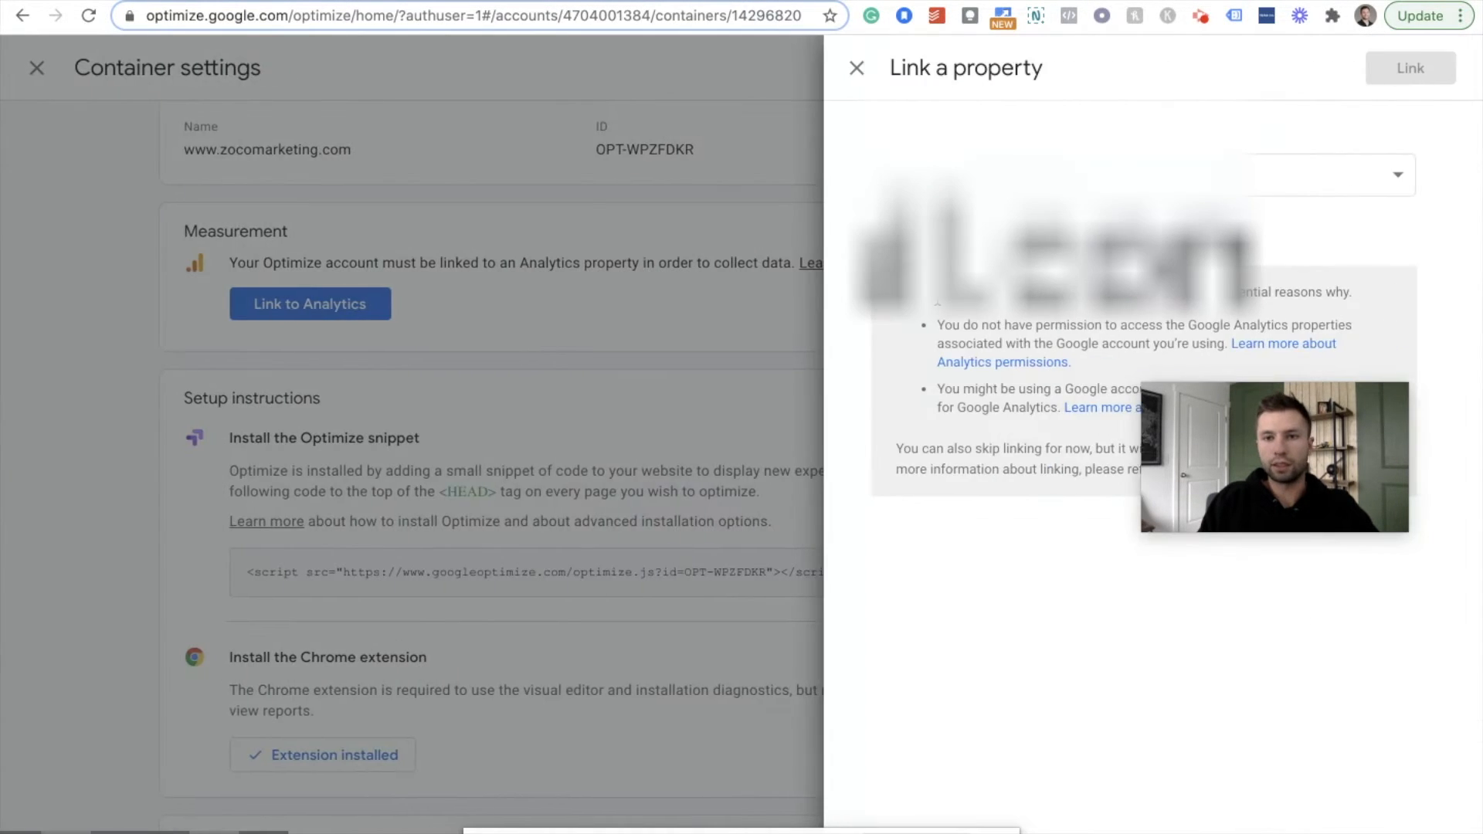
left_click(1081, 175)
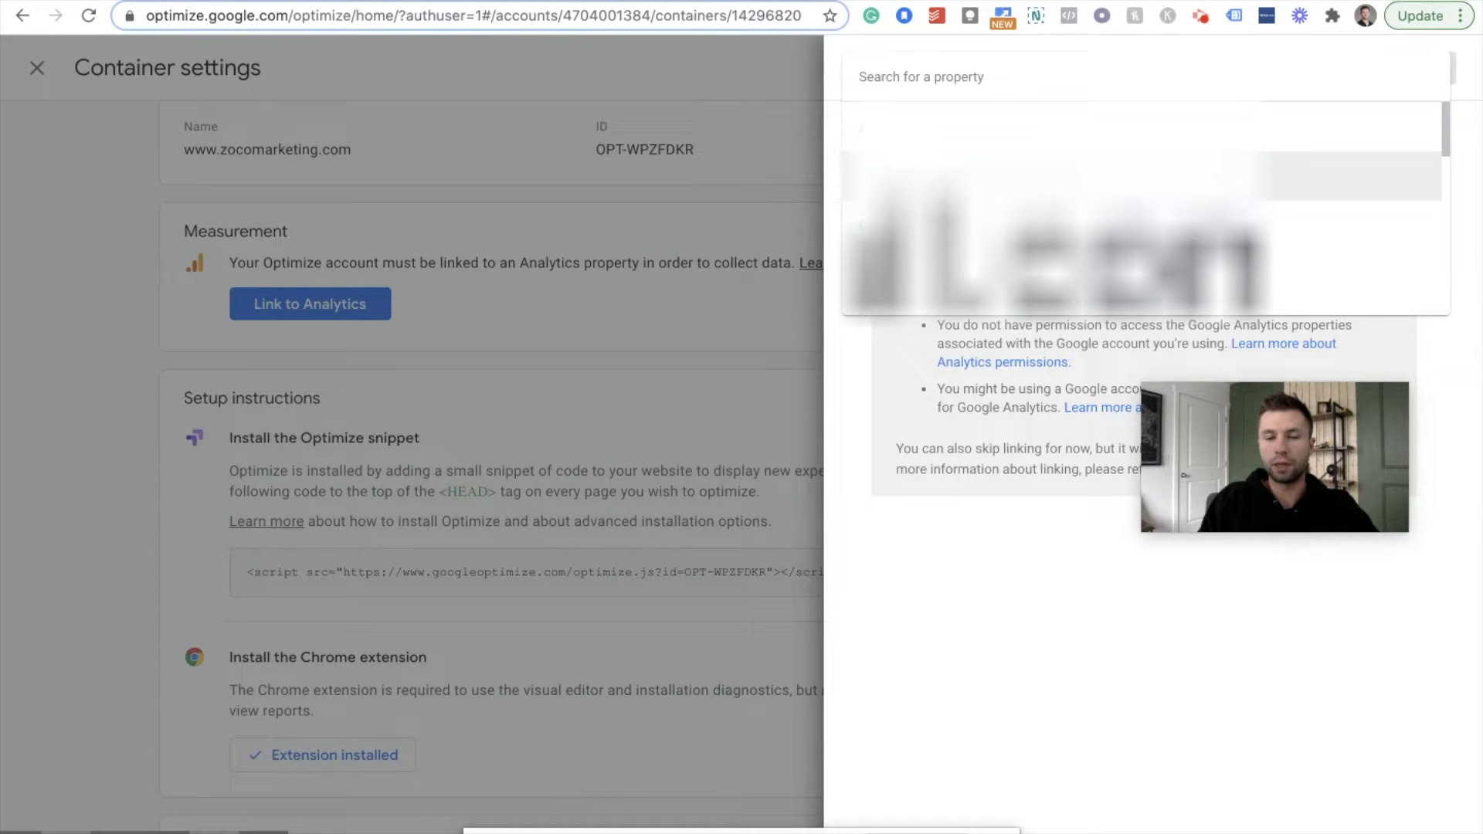
scroll(1143, 205, "down", 5)
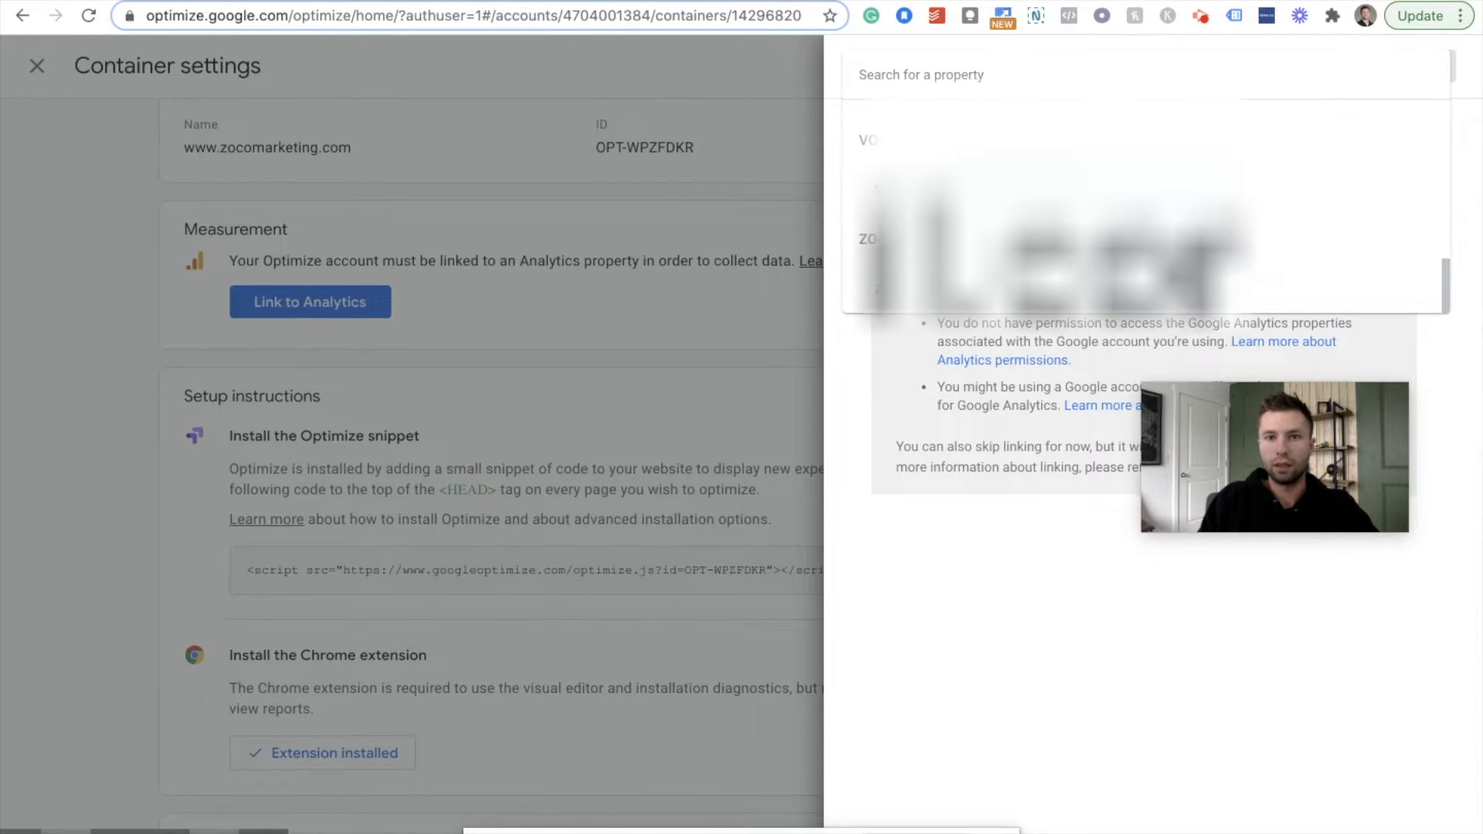
left_click(1004, 288)
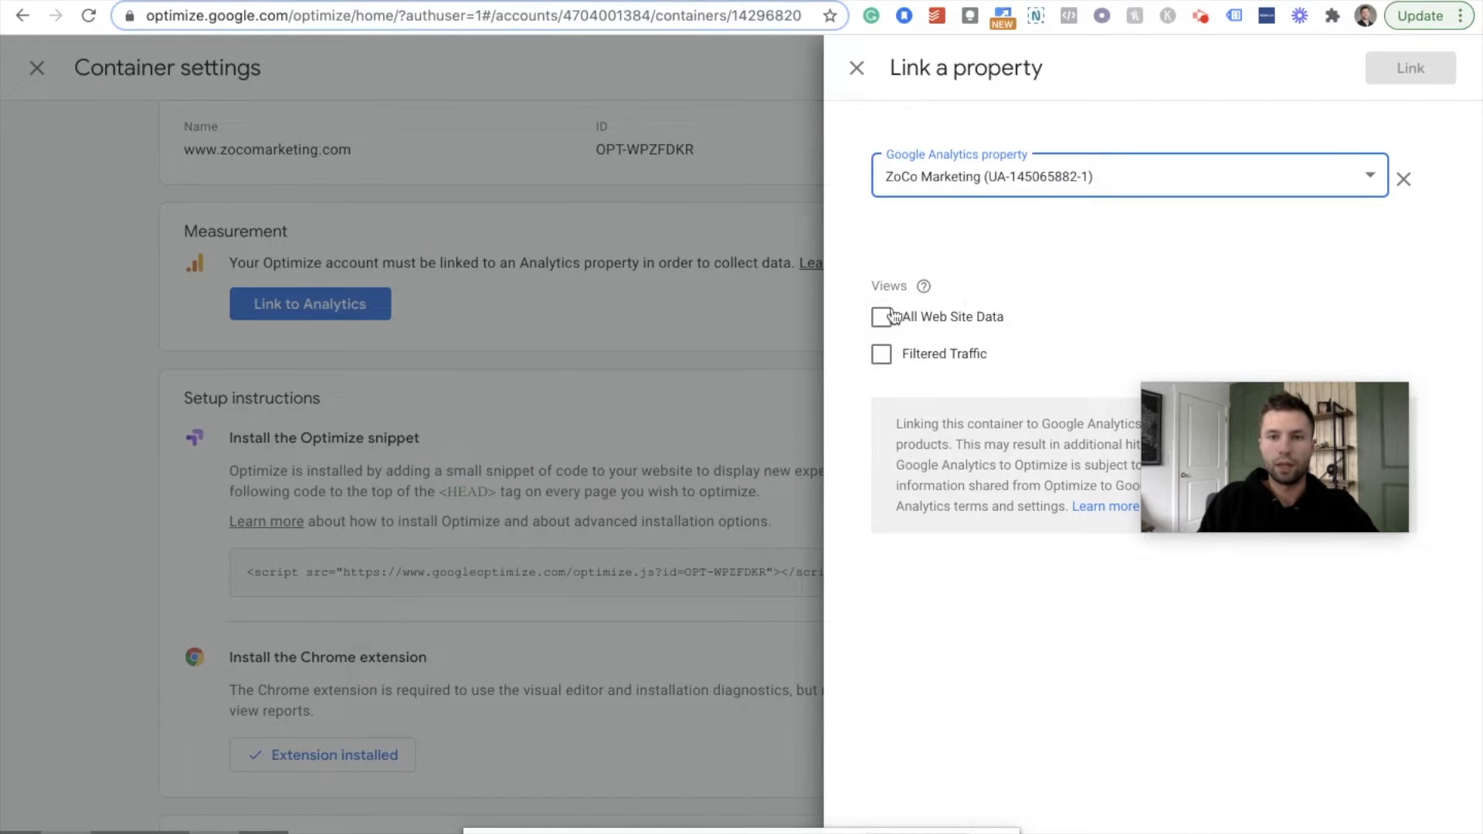
left_click(881, 355)
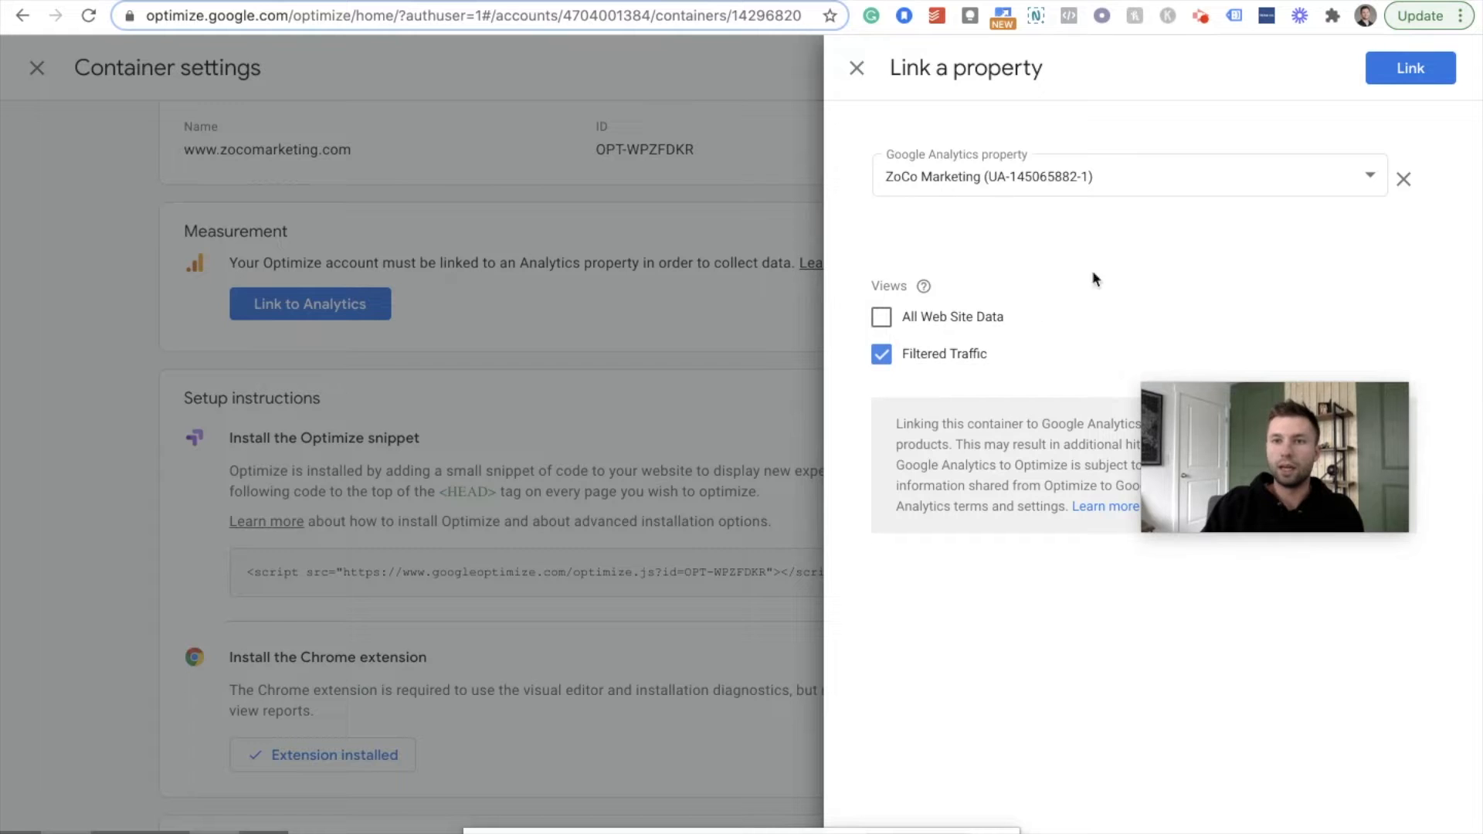
left_click(1412, 67)
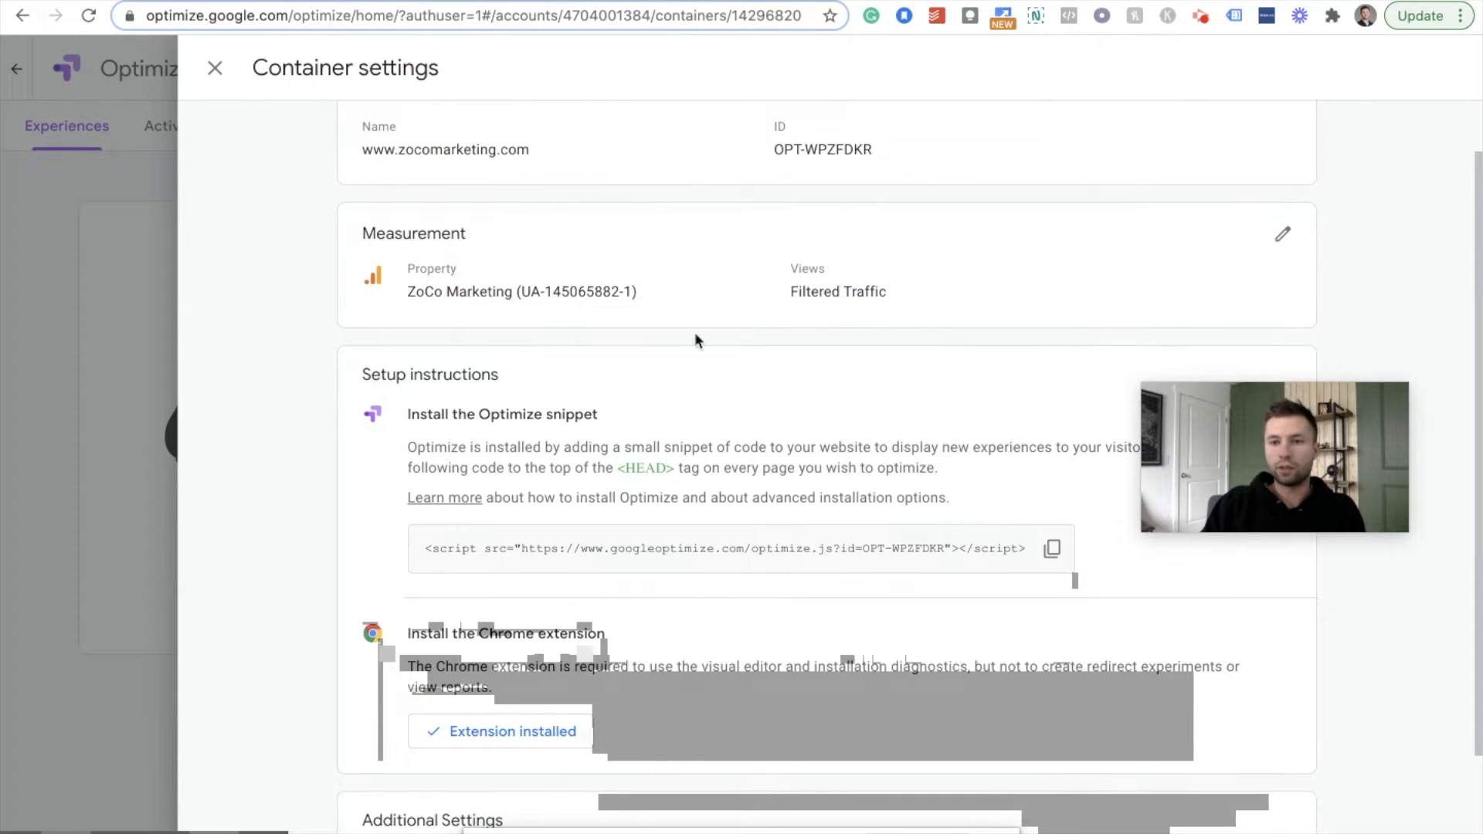
Copy the Optimize container ID from the container details.
scroll(850, 321, "down", 1)
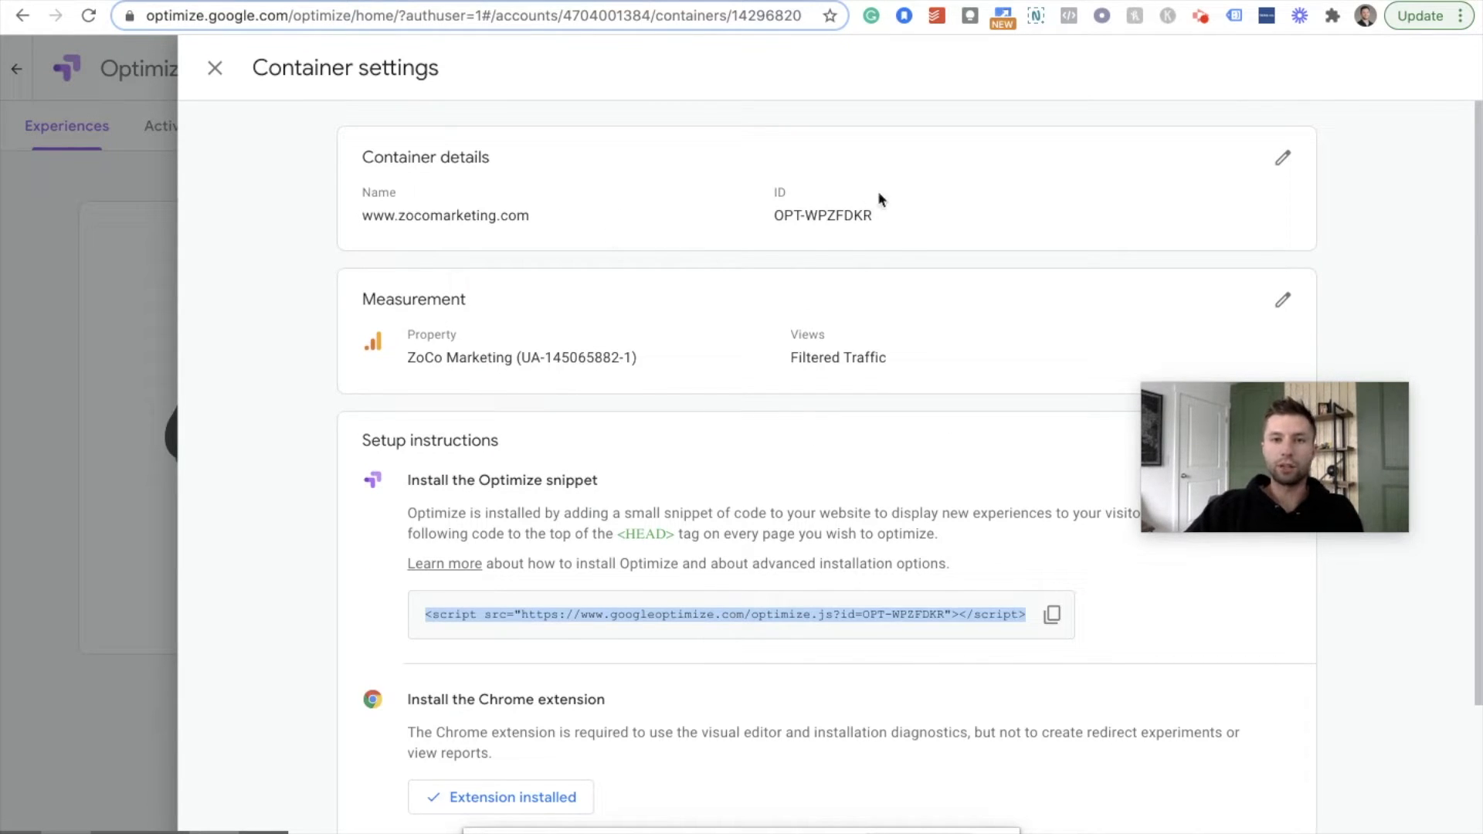
left_click(879, 225)
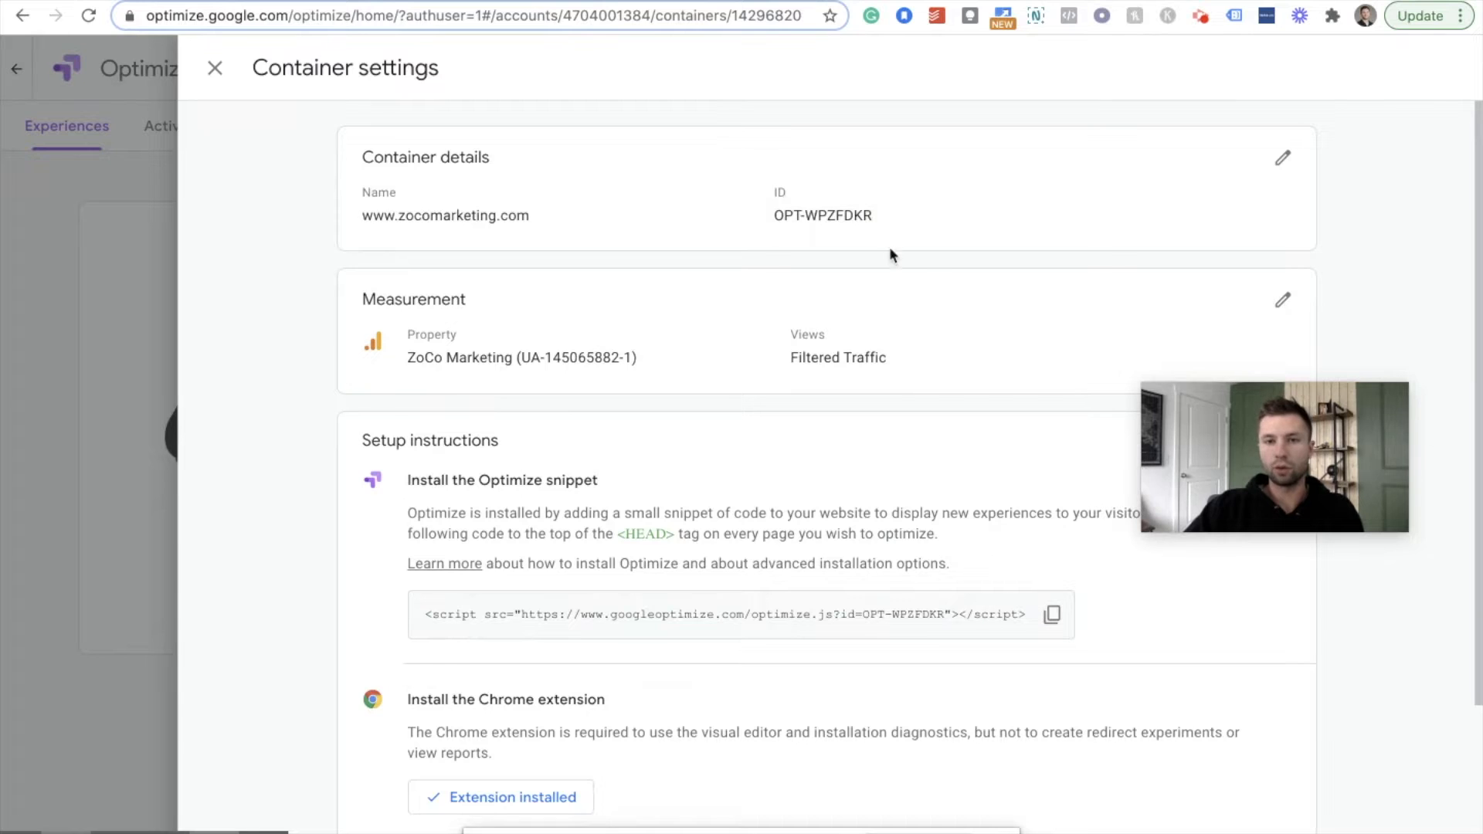
left_click_drag(878, 216, 774, 219)
key("ctrl+c")
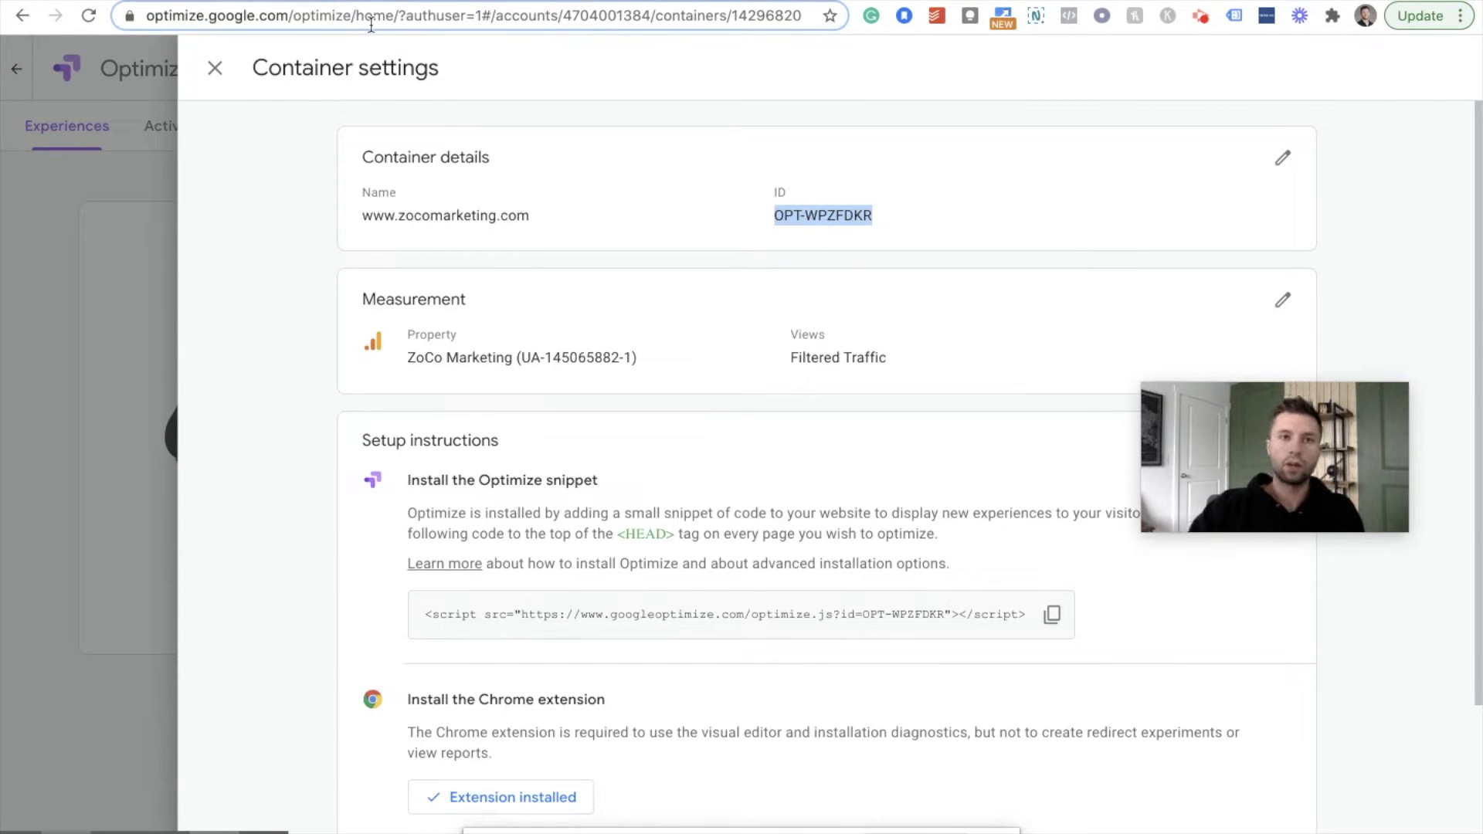
key("ctrl+Tab")
left_click(125, 272)
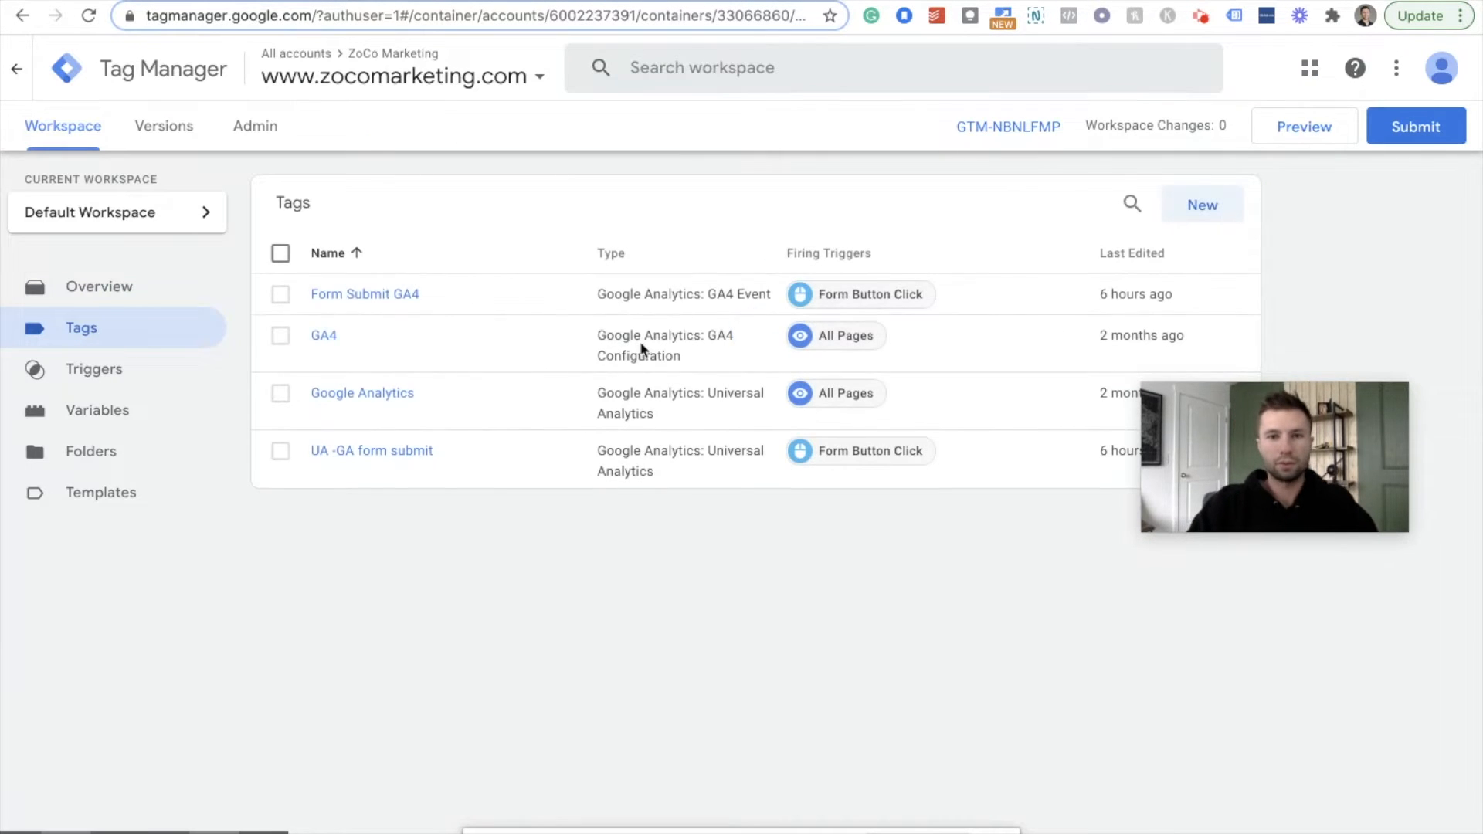
left_click(1202, 207)
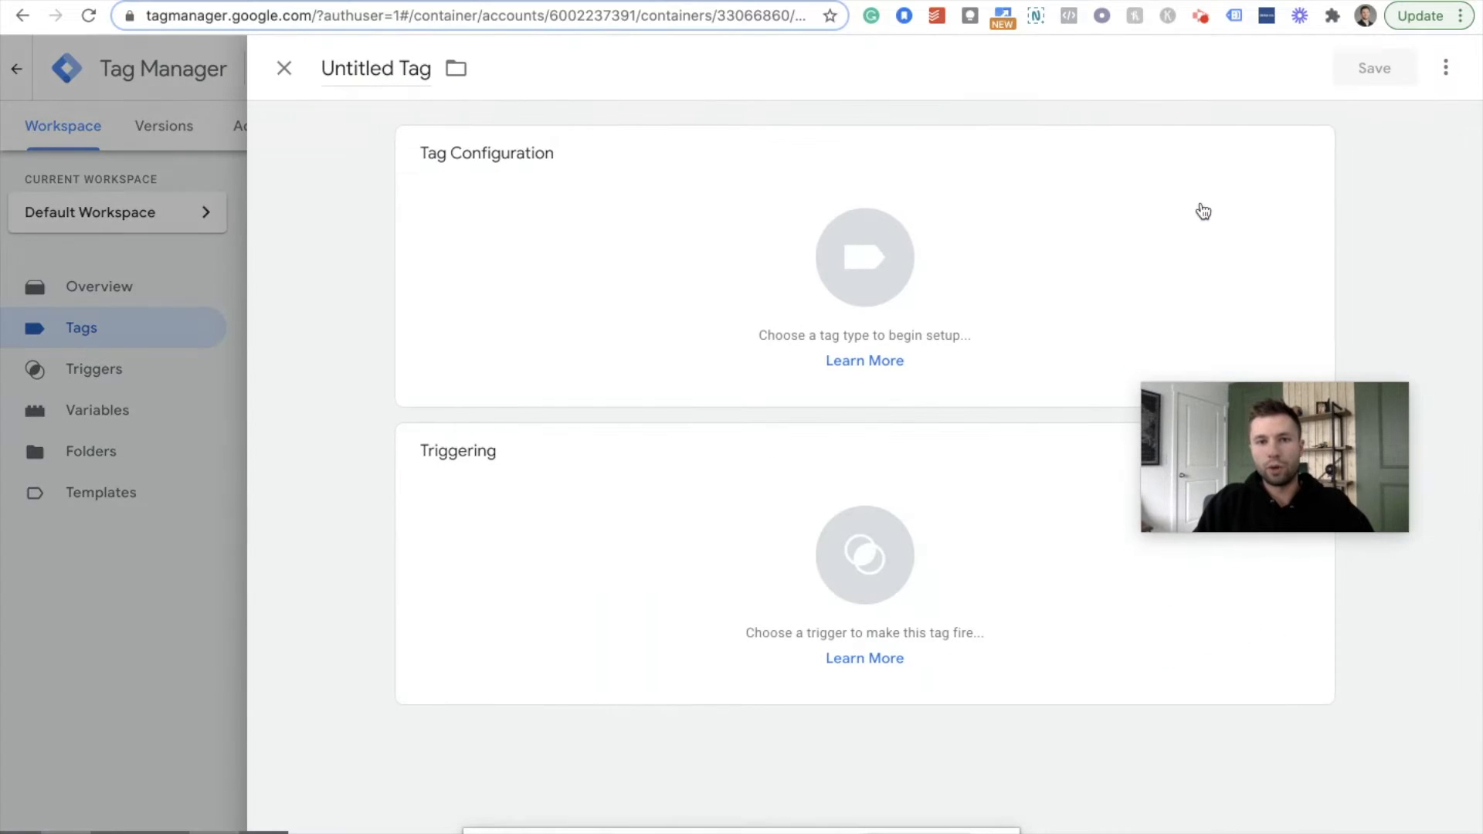
Rename the untitled tag as Google Optimize.
left_click_drag(452, 68, 308, 72)
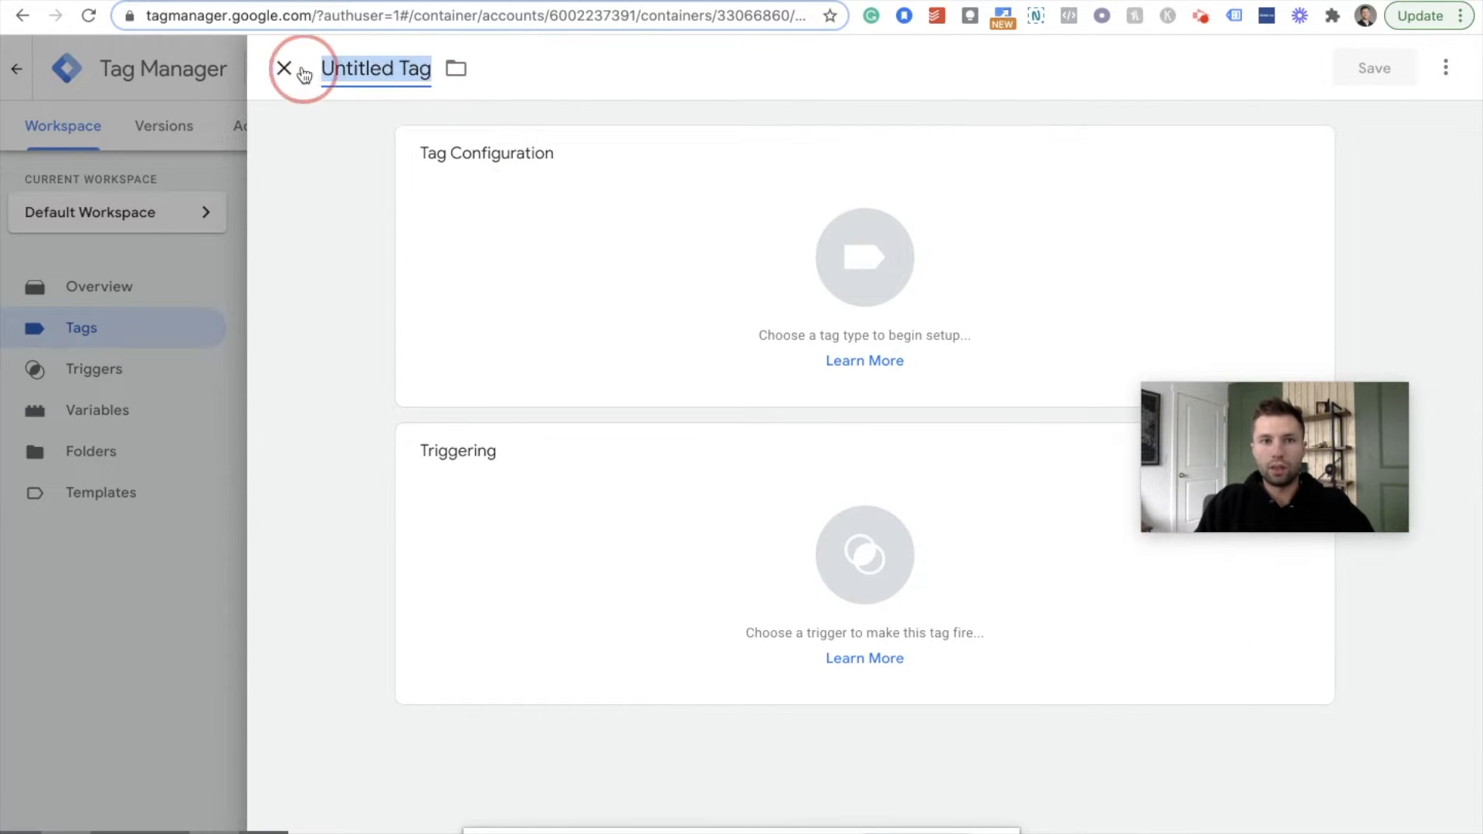
key("BackSpace")
type("Google Otp")
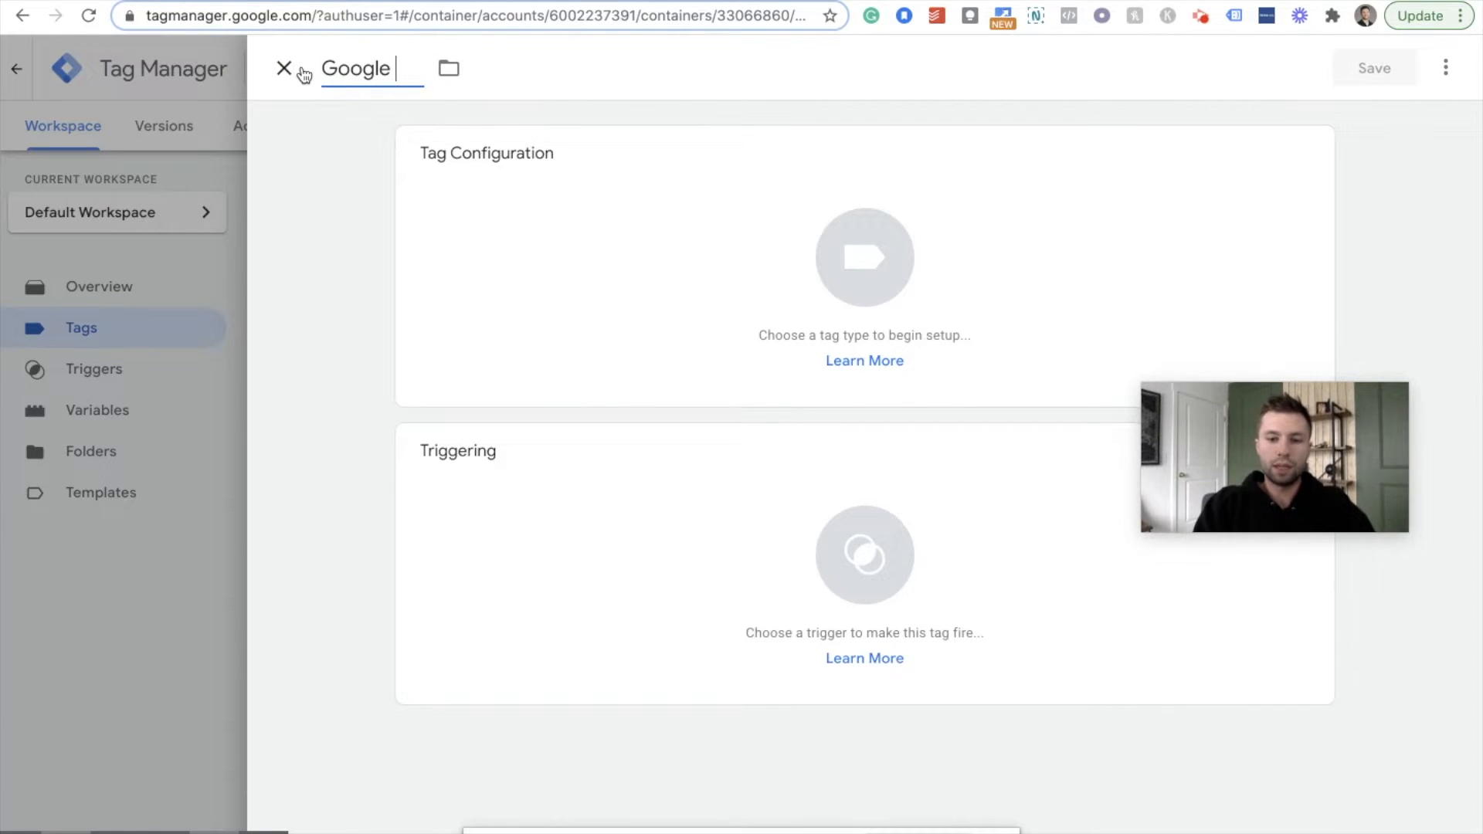
key("BackSpace")
key("BackSpace")
type("pt")
key("BackSpace")
key("BackSpace")
type("ptimzie")
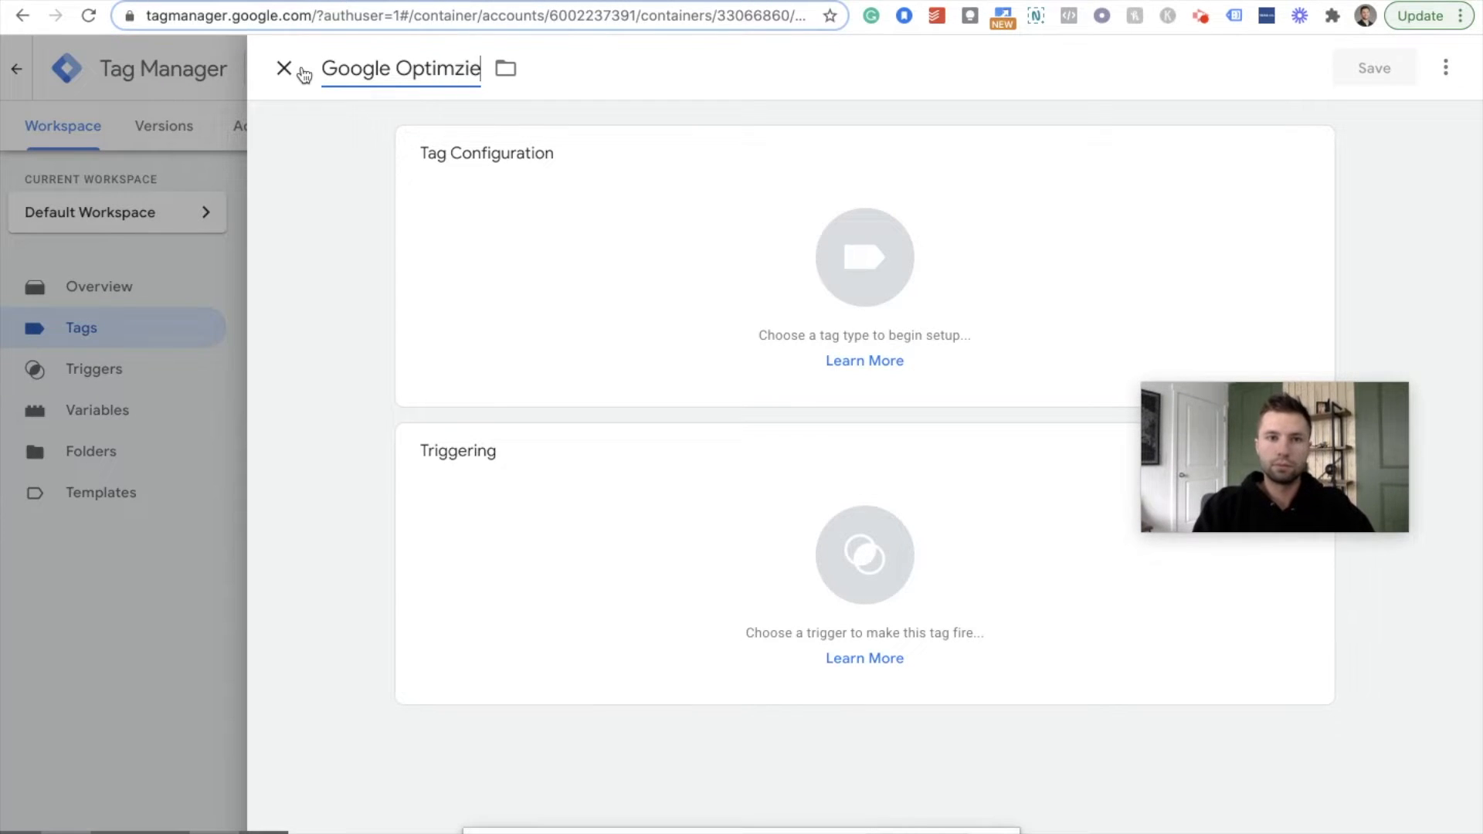
key("BackSpace")
key("BackSpace")
key("BackSpace")
key("BackSpace")
type("mize")
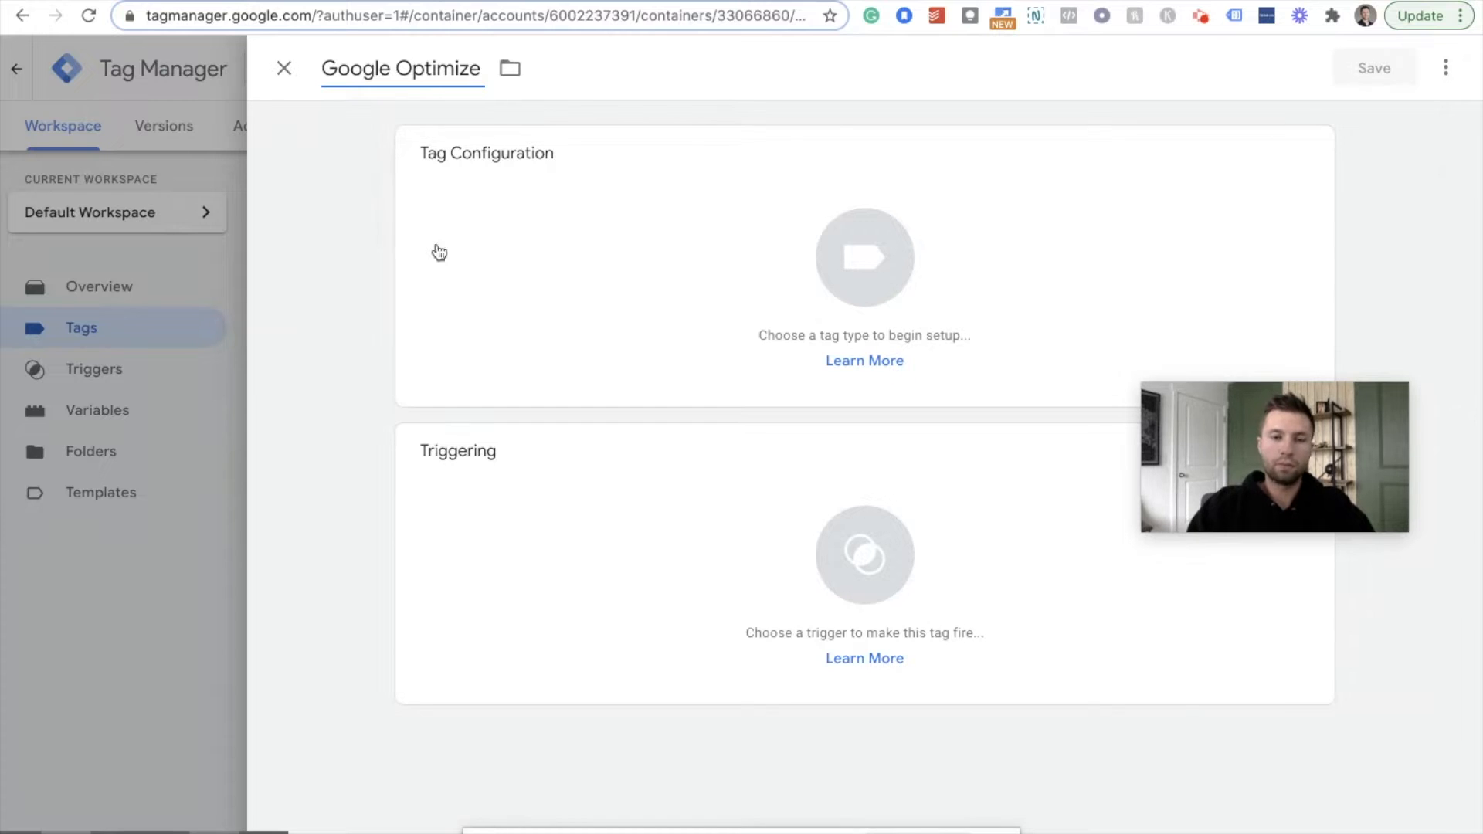
Set the tag's type to Google Optimize in its tag configuration.
left_click(589, 285)
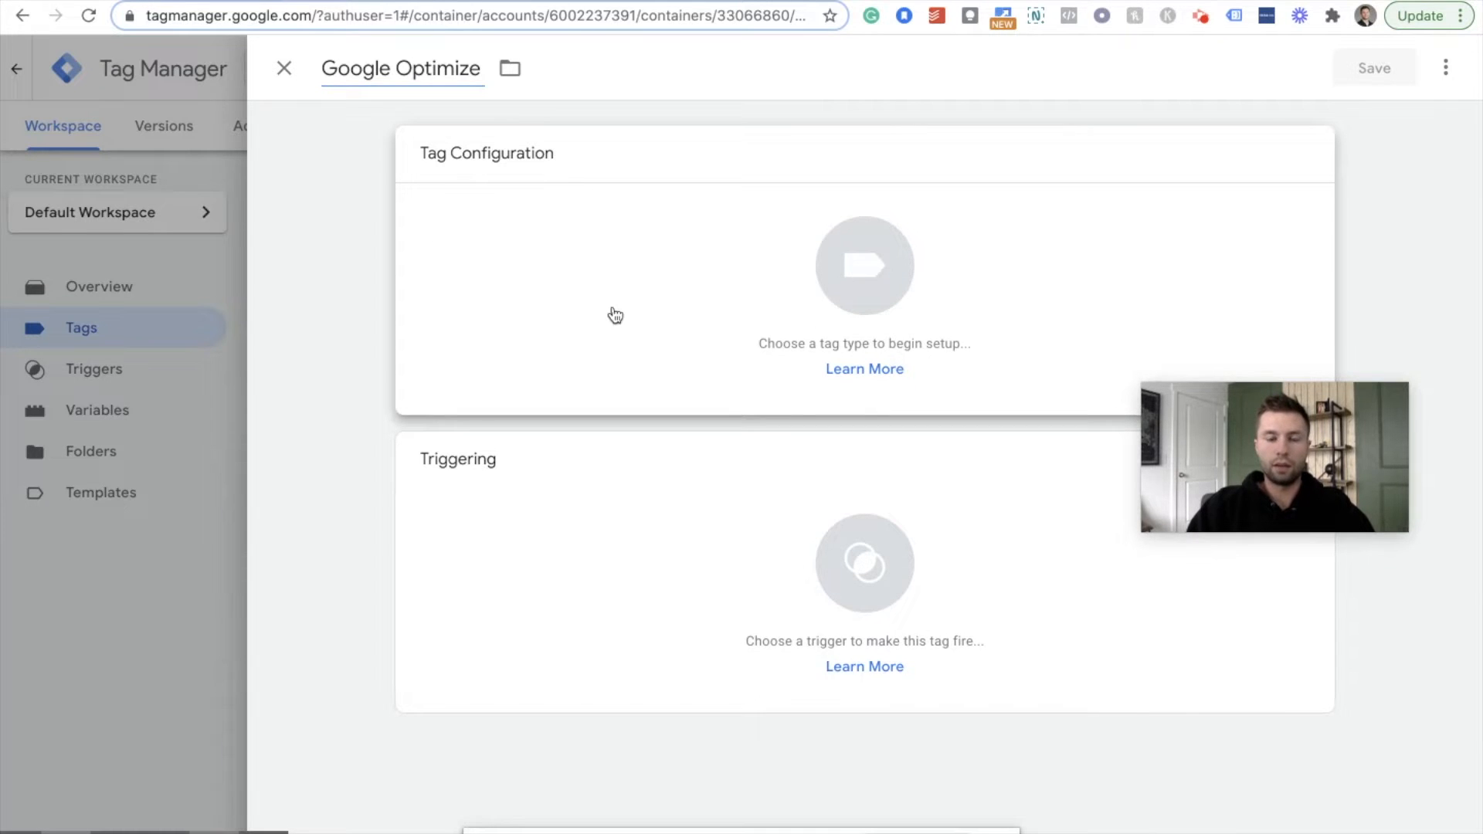
scroll(950, 473, "down", 2)
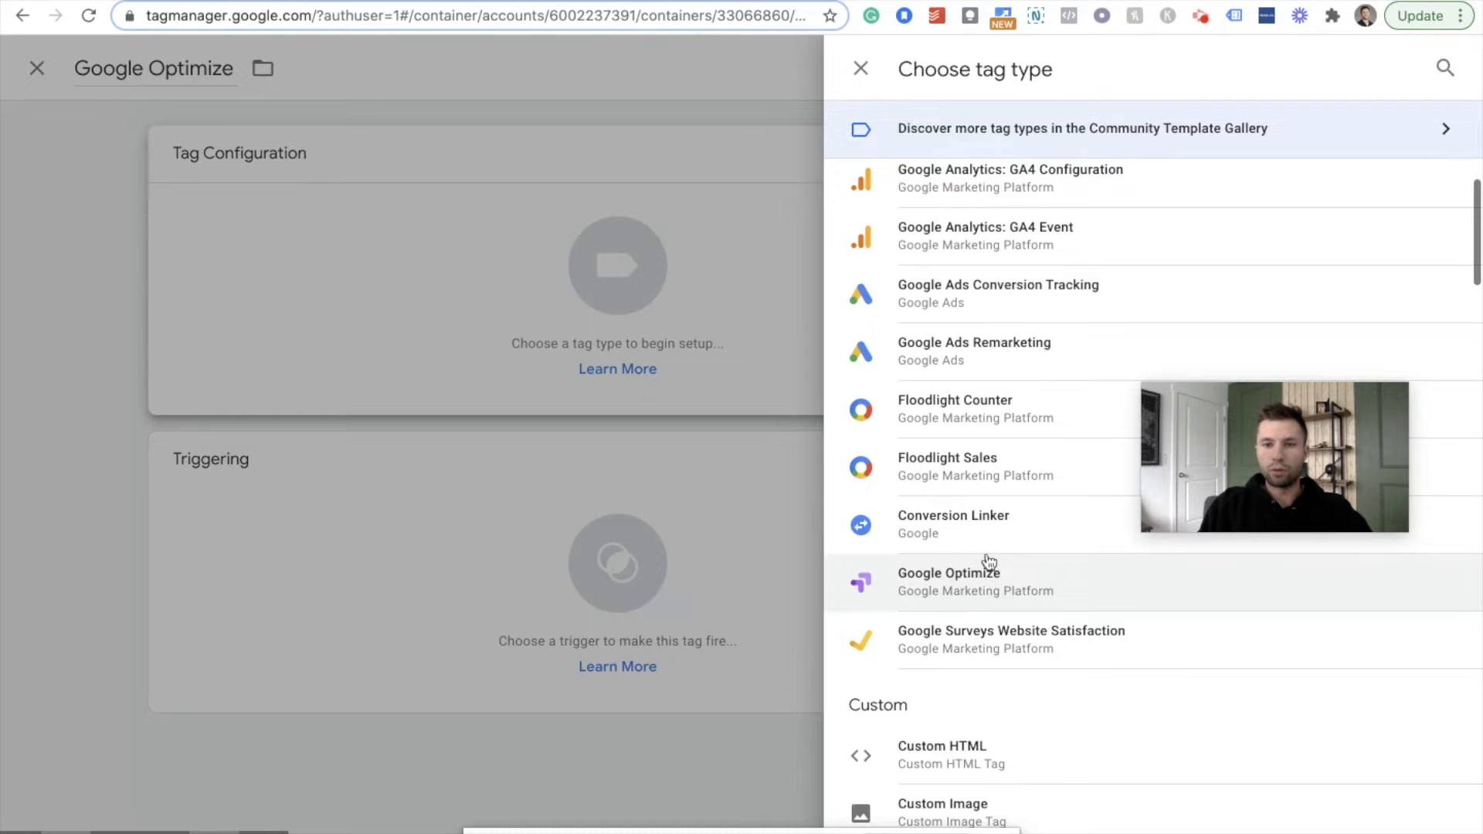
left_click(975, 587)
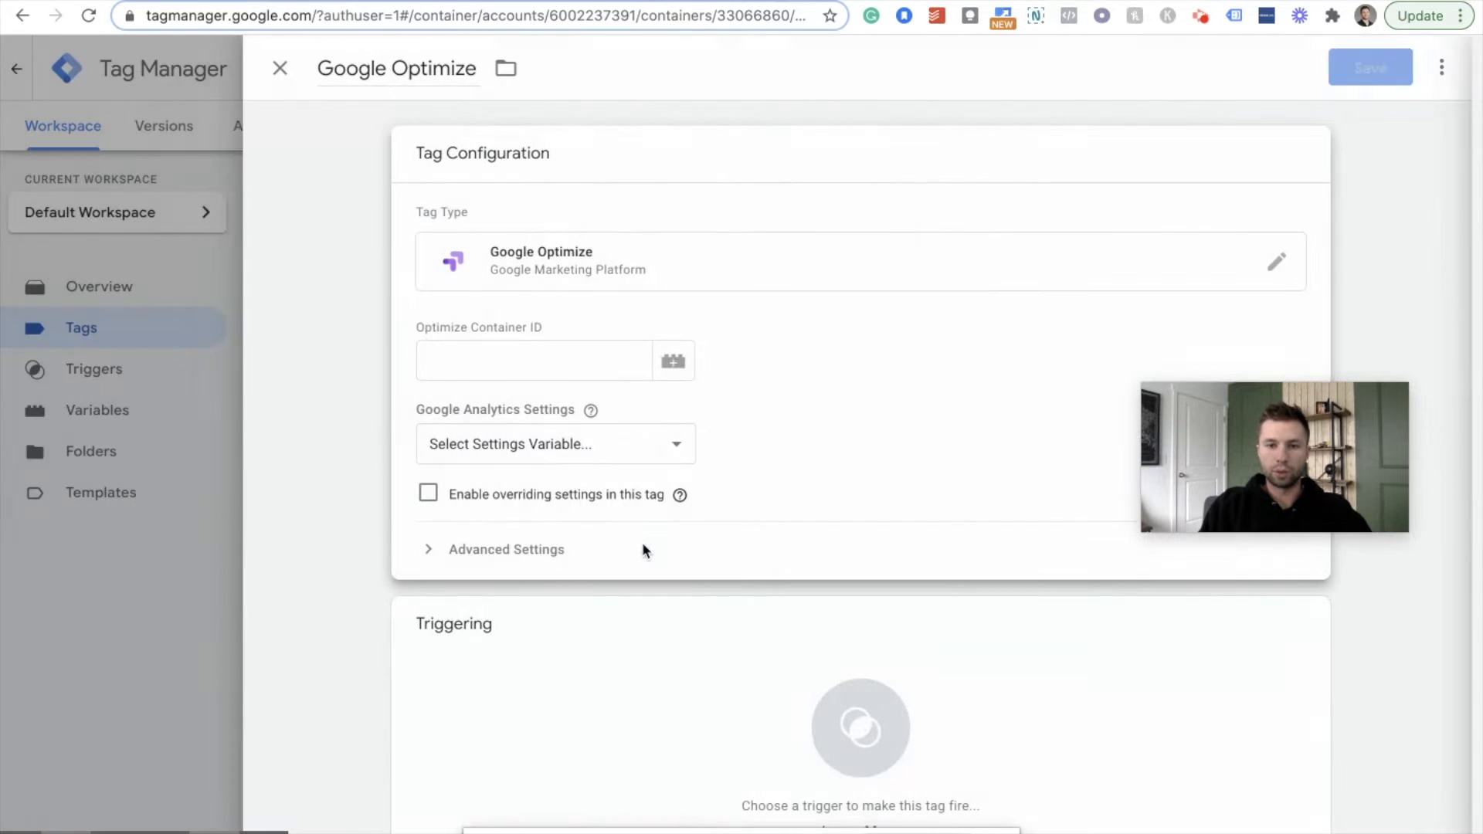
Enter the copied Optimize container ID and select {{ZOCO UA- GA}} as the Google Analytics settings variable.
left_click(540, 369)
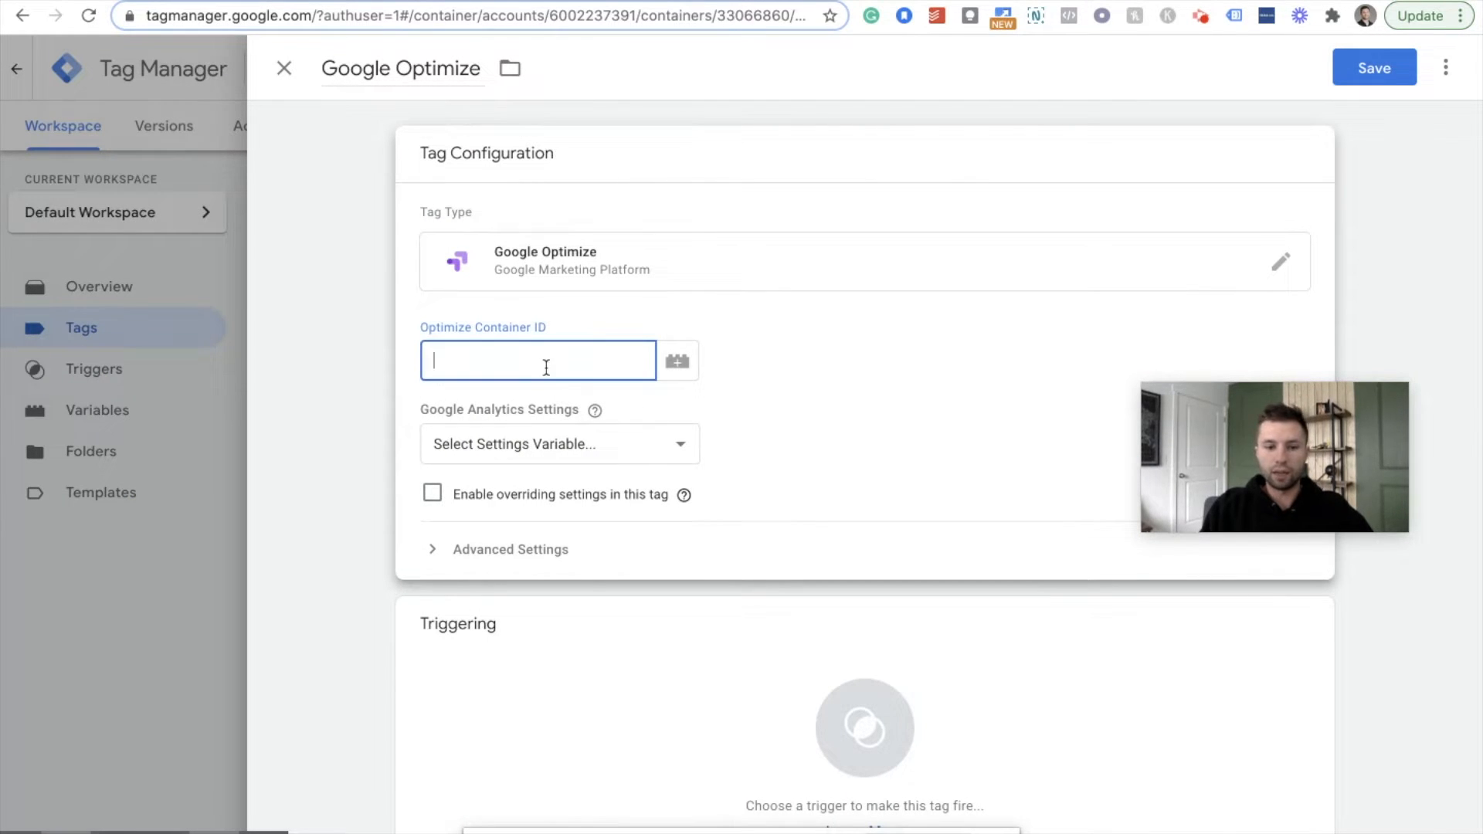
key("ctrl+v")
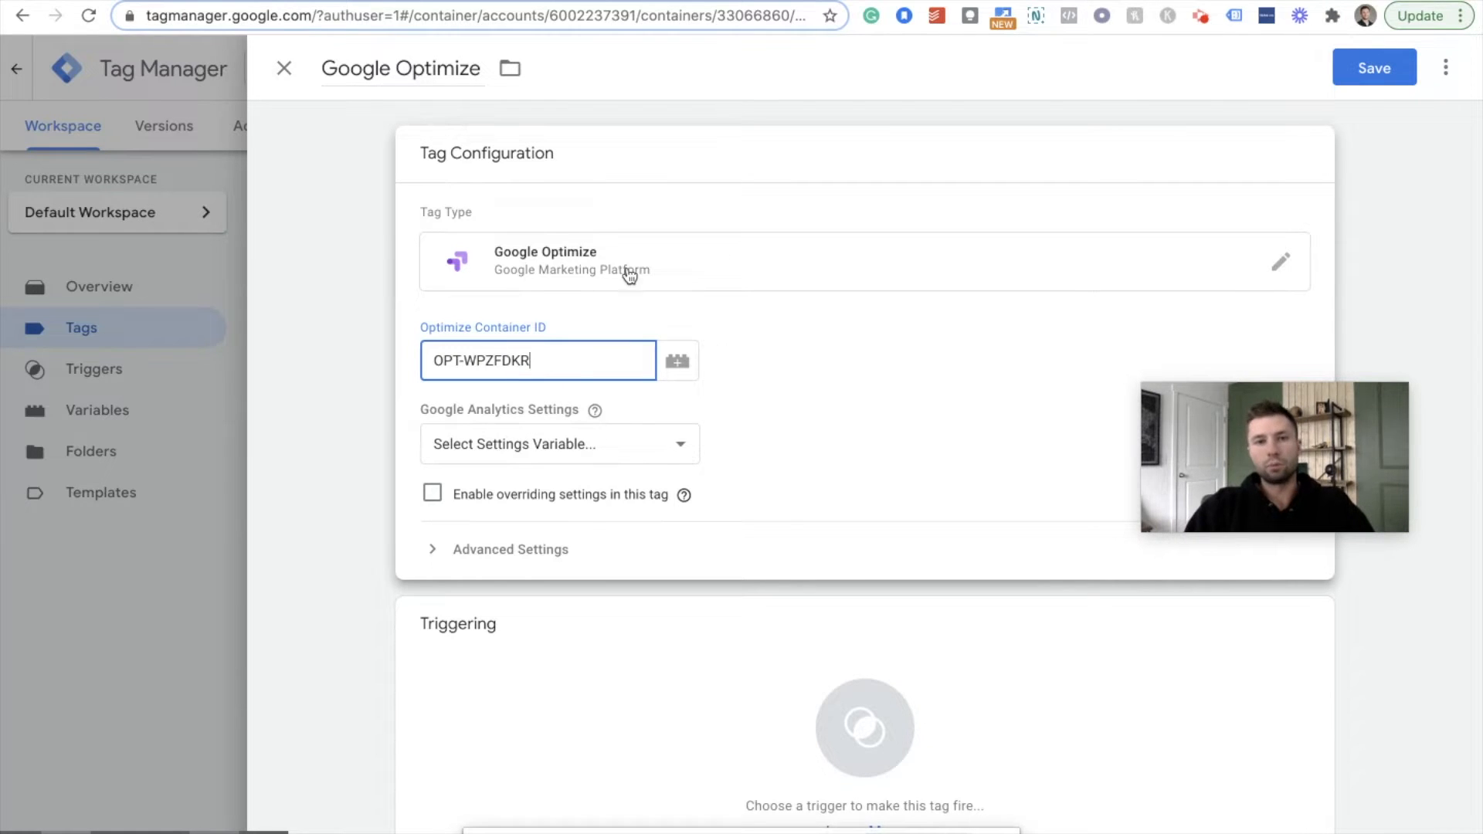
left_click(667, 443)
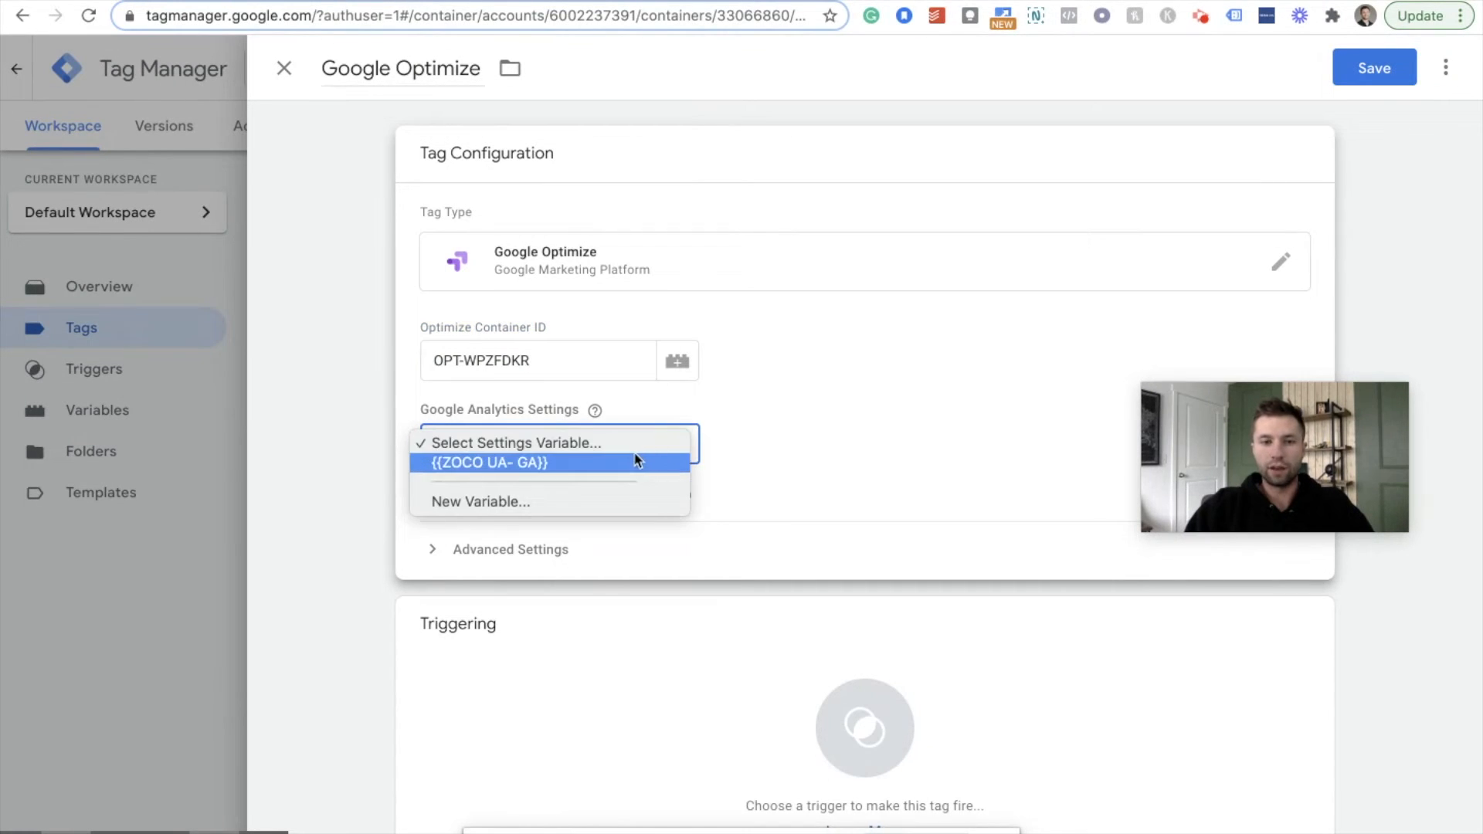
left_click(640, 461)
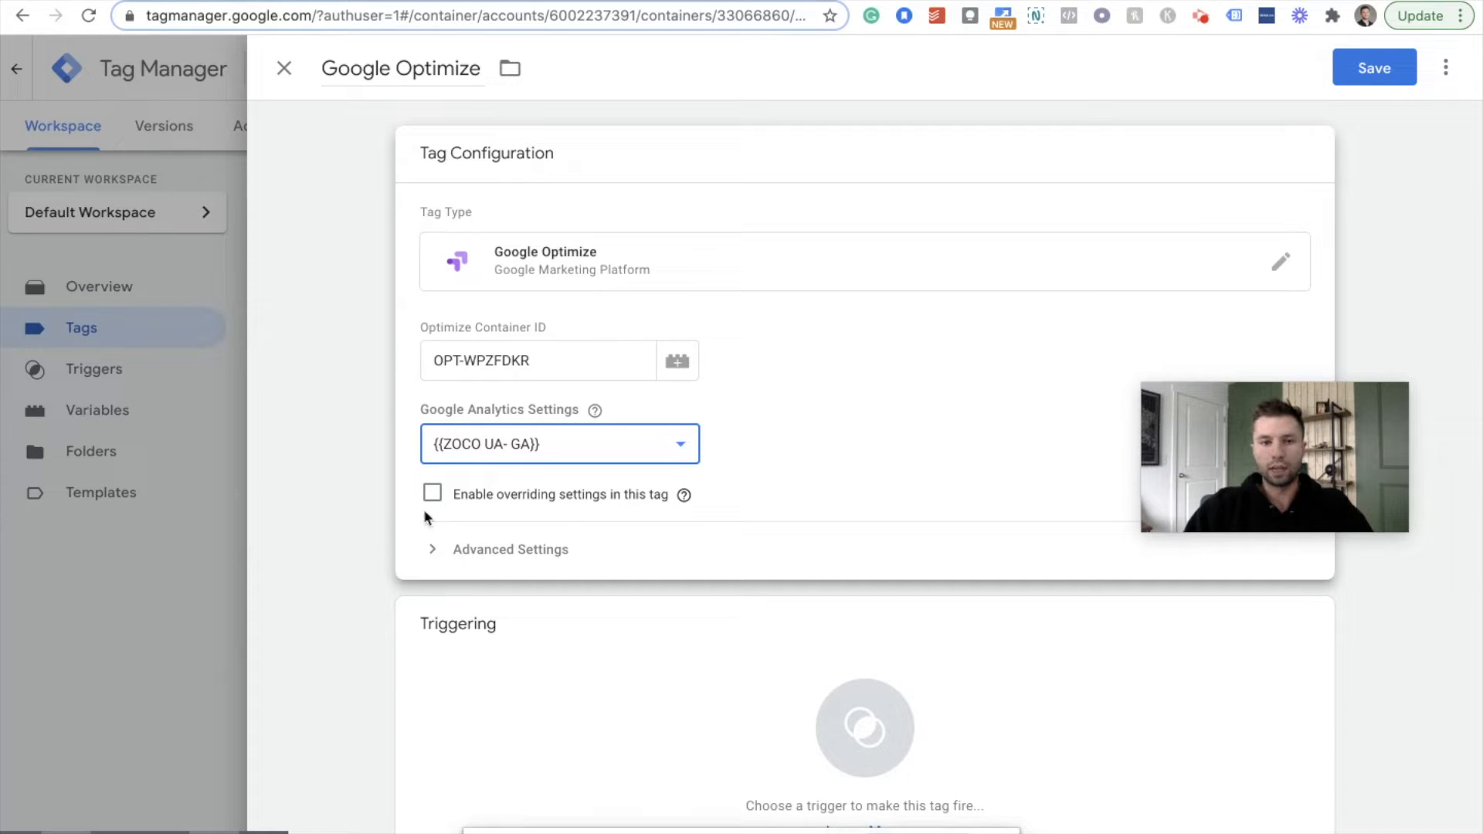
Save the Google Optimize tag without adding a firing trigger.
scroll(556, 506, "down", 1)
left_click(1099, 303)
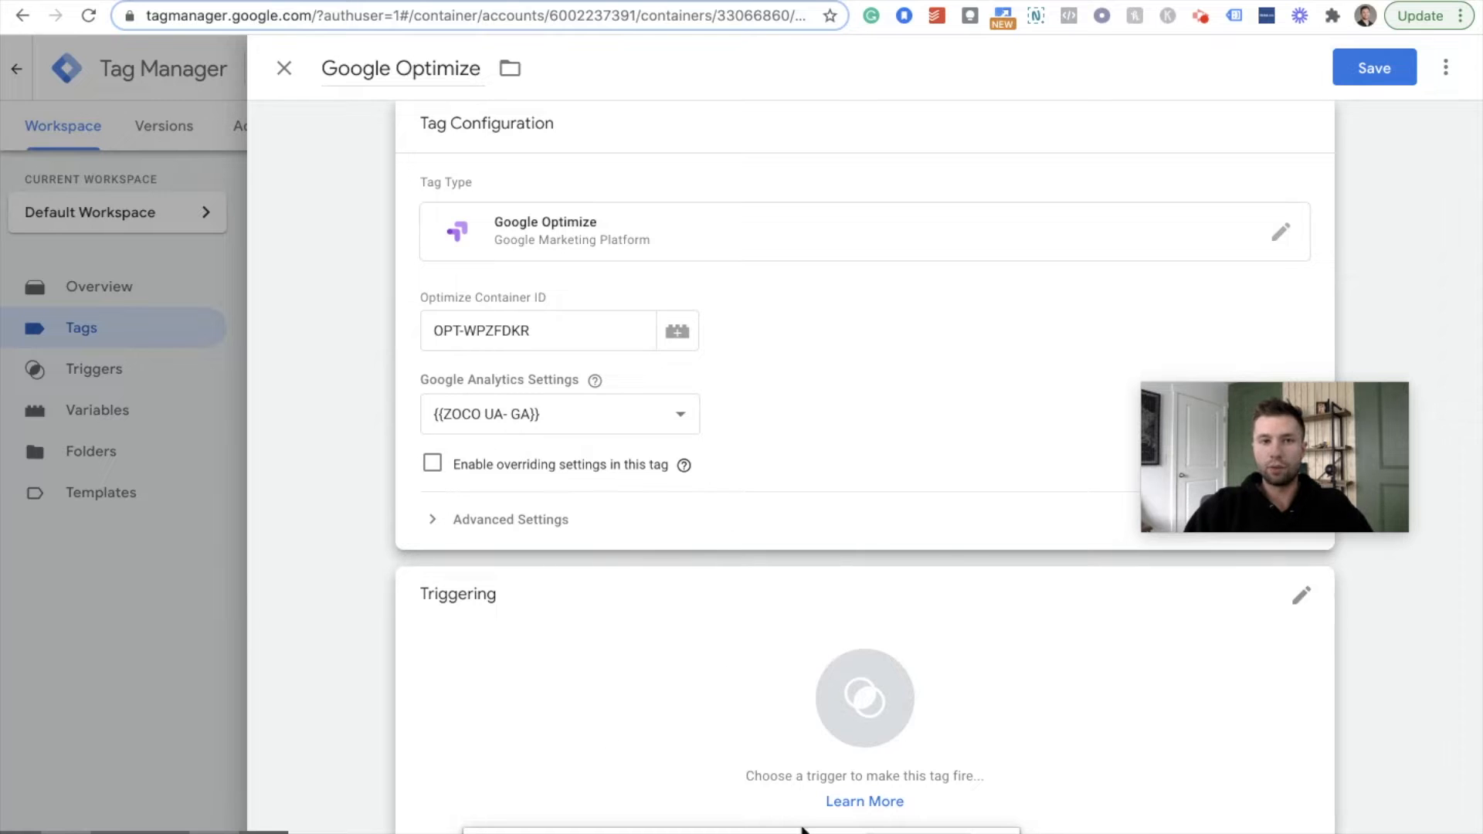
scroll(1001, 527, "up", 1)
left_click(1374, 68)
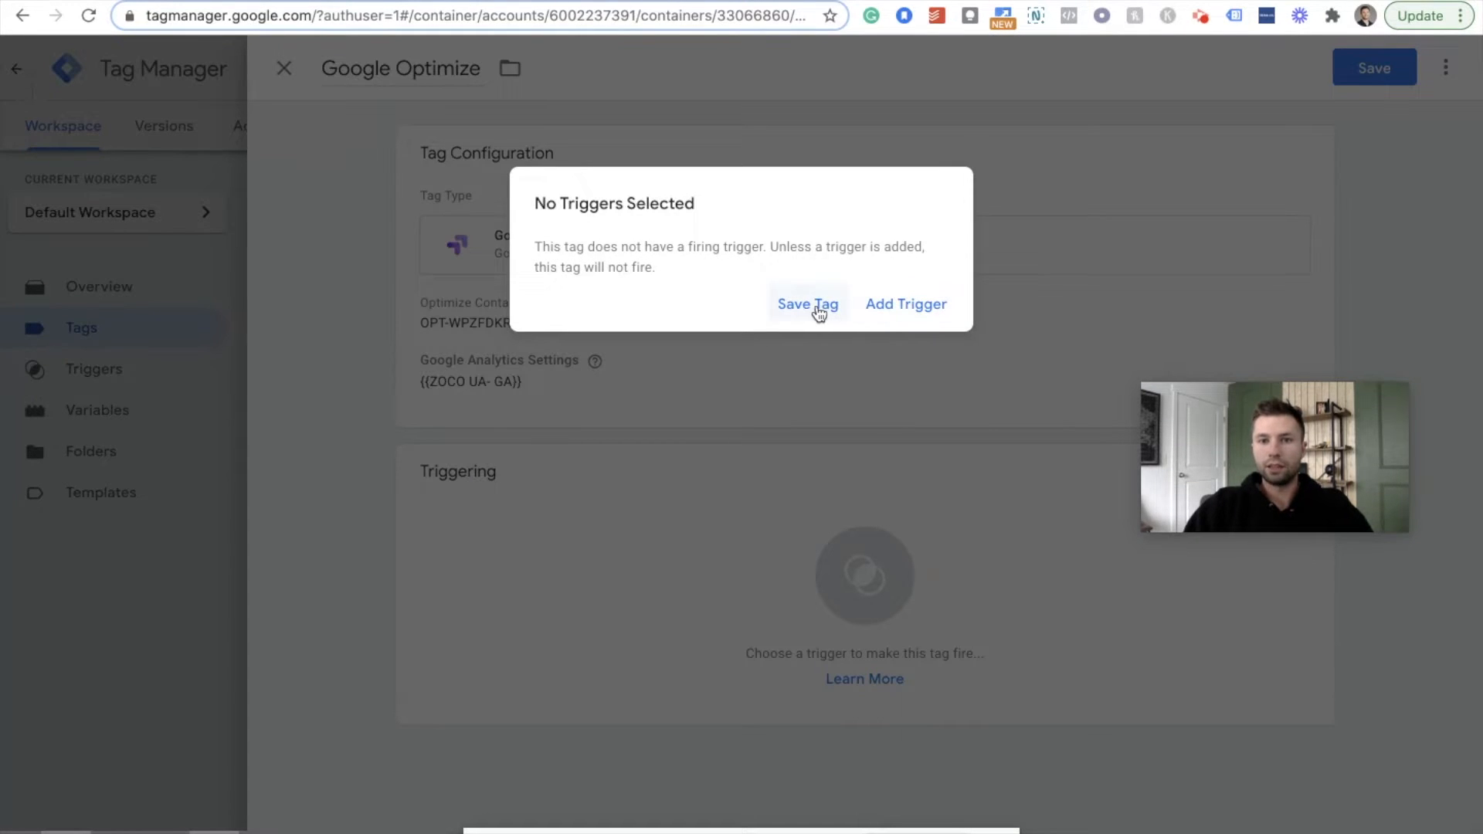
left_click(815, 309)
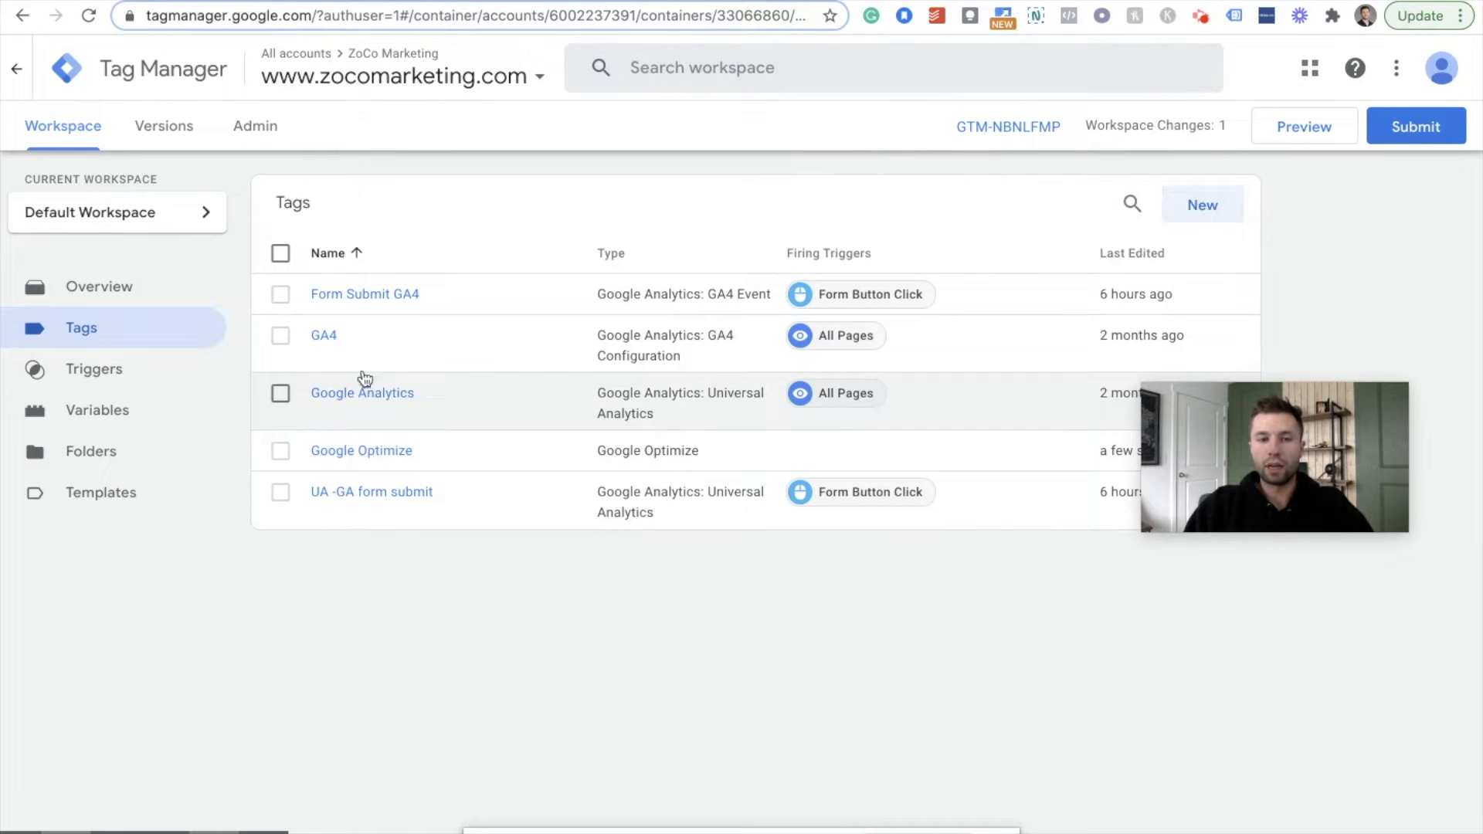
Set the Google Analytics tag's firing option to Once per page in its advanced settings.
left_click(367, 394)
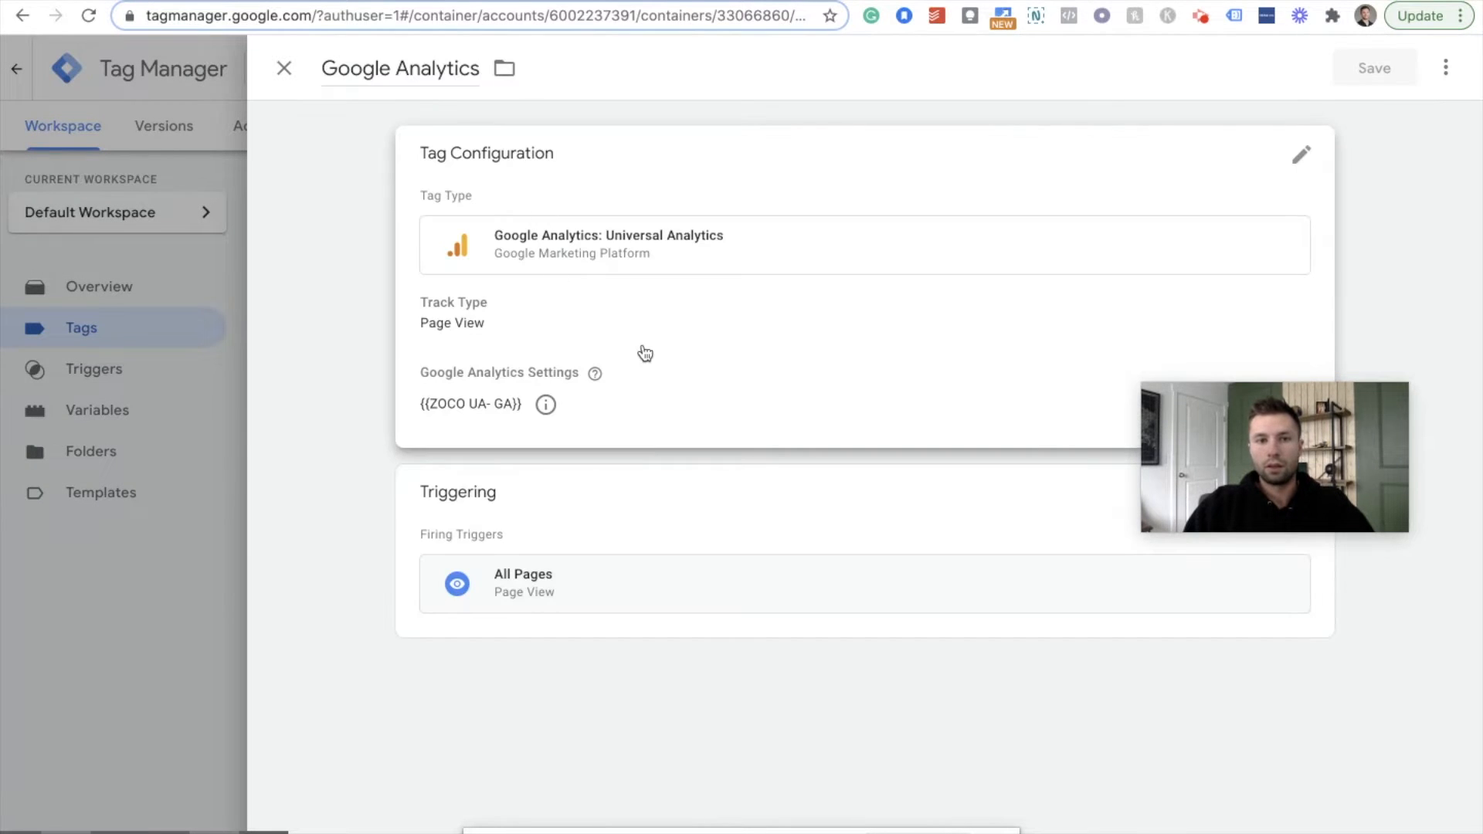
left_click(472, 326)
left_click(510, 550)
scroll(614, 497, "down", 4)
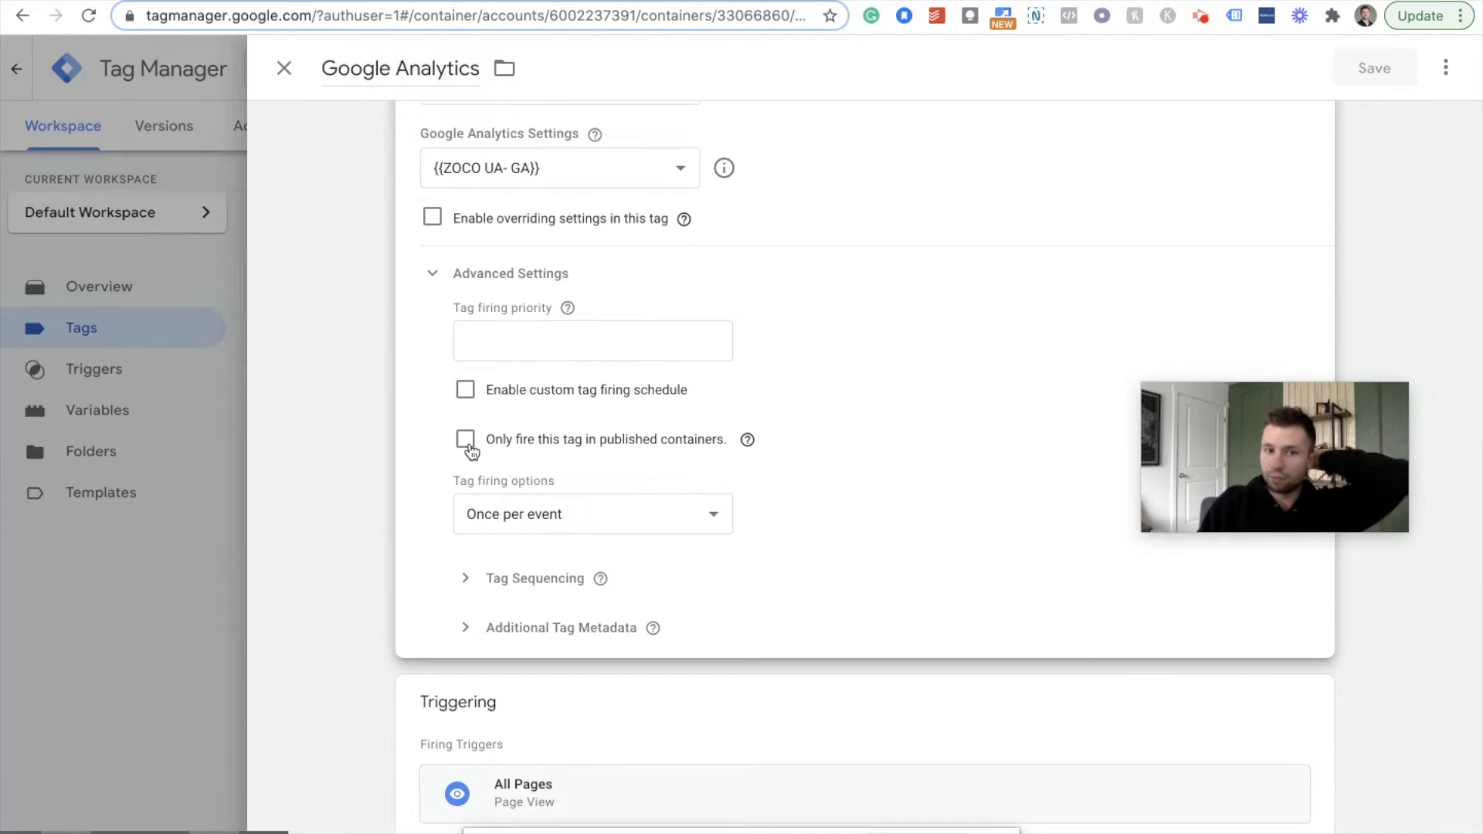
left_click(562, 513)
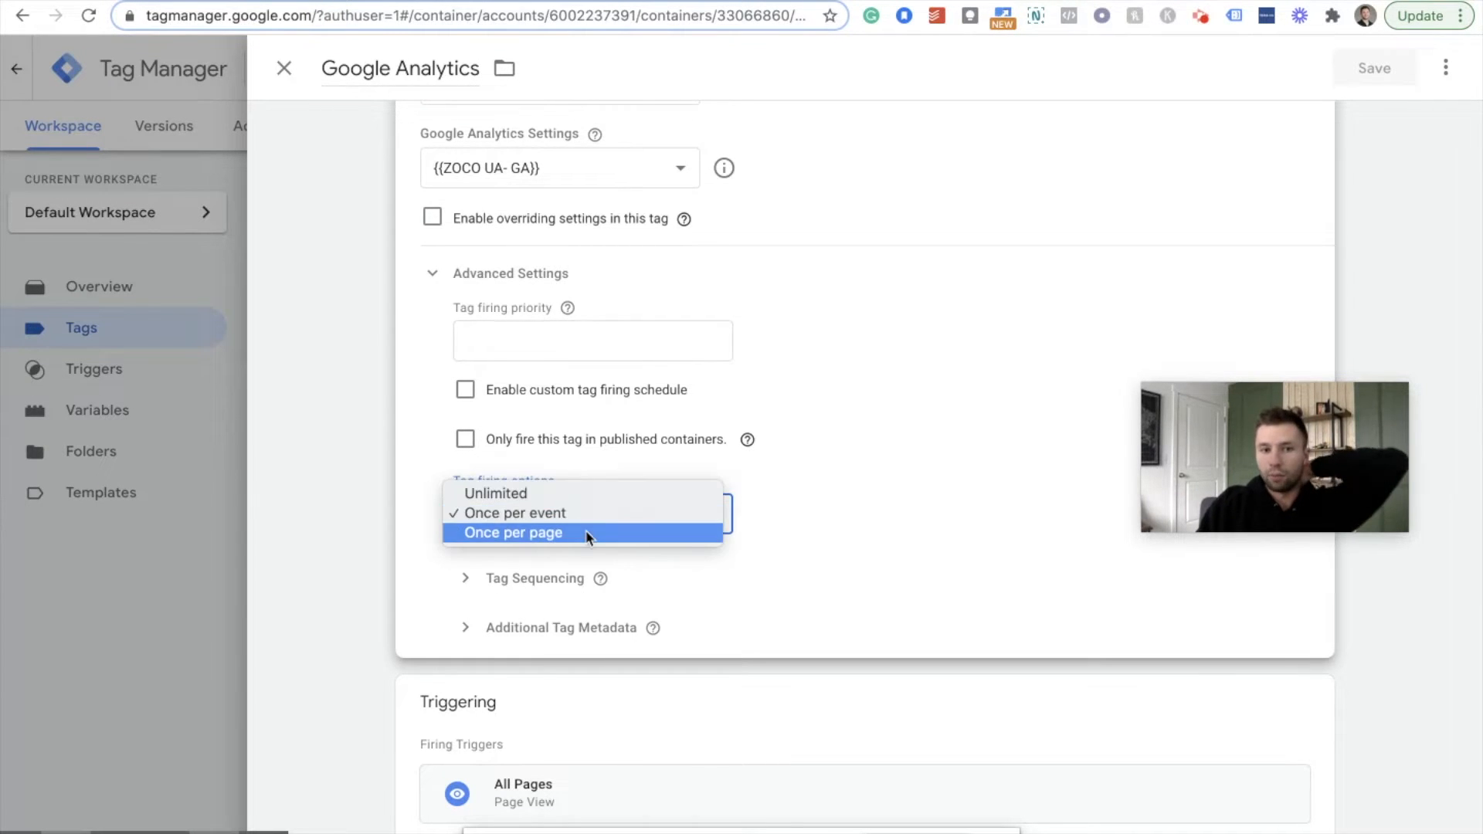
left_click(587, 532)
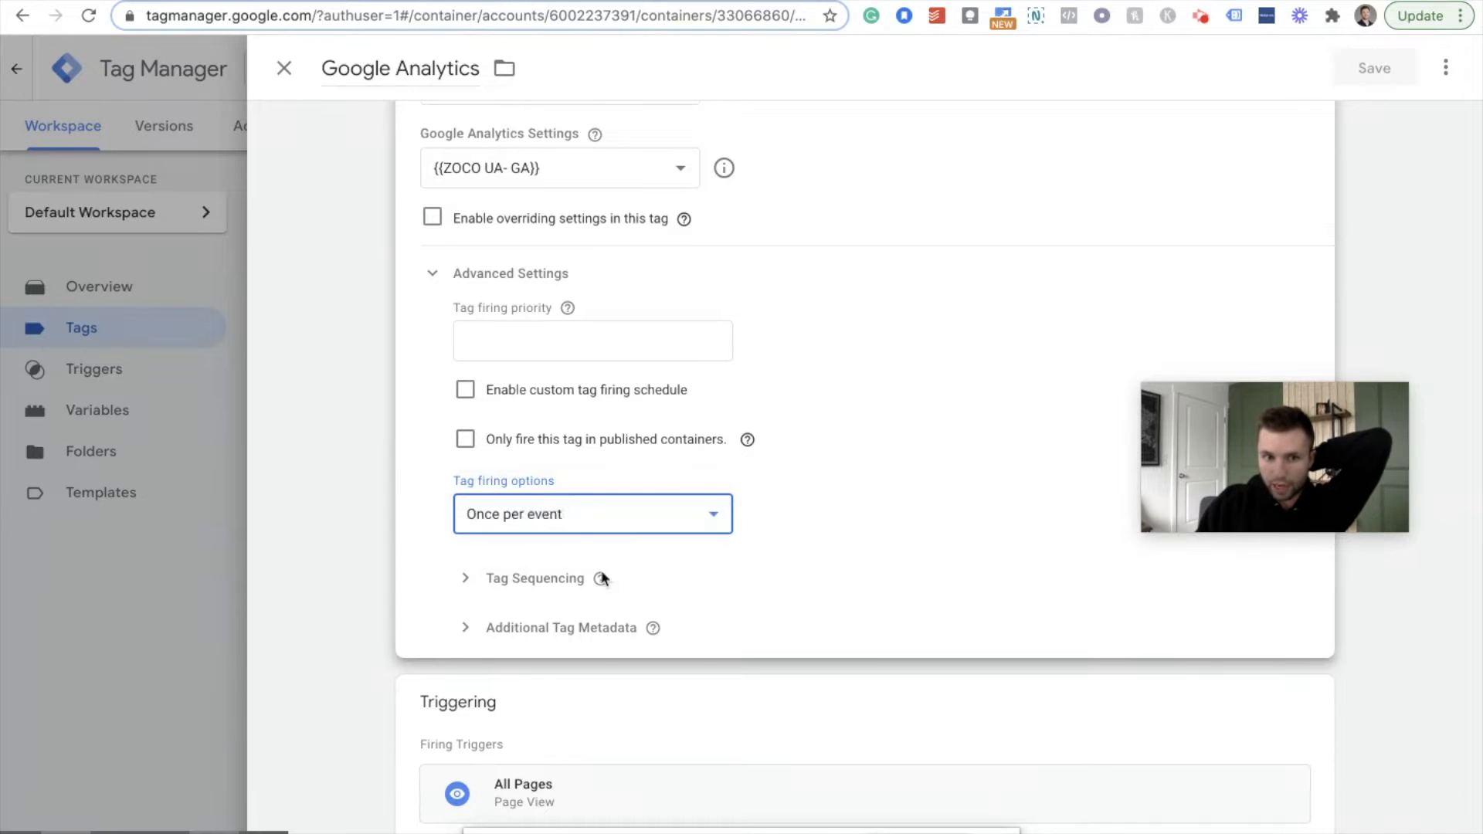
left_click(466, 579)
scroll(510, 544, "down", 1)
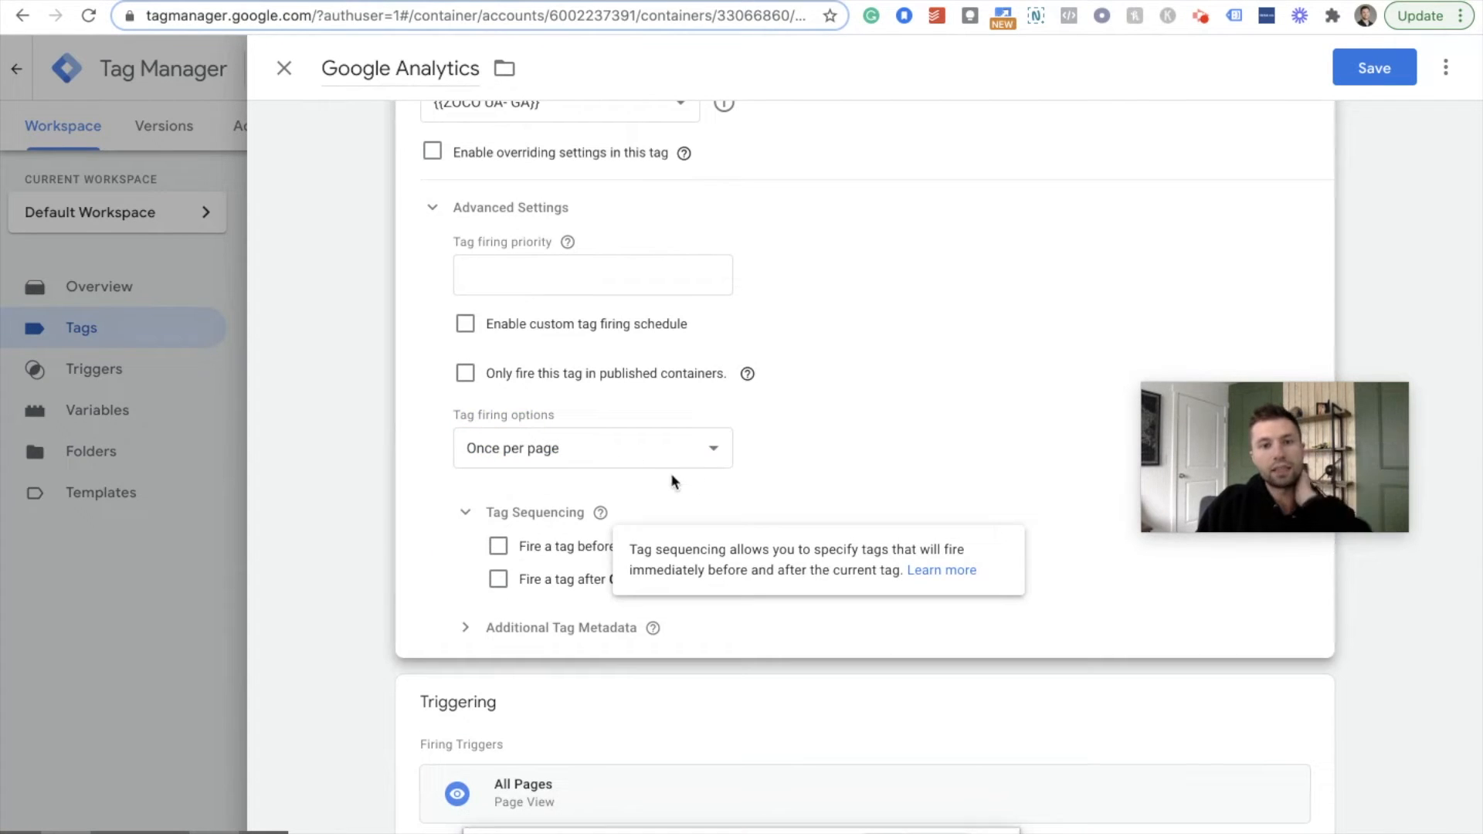
left_click(734, 495)
left_click(466, 578)
scroll(587, 545, "down", 1)
left_click(753, 516)
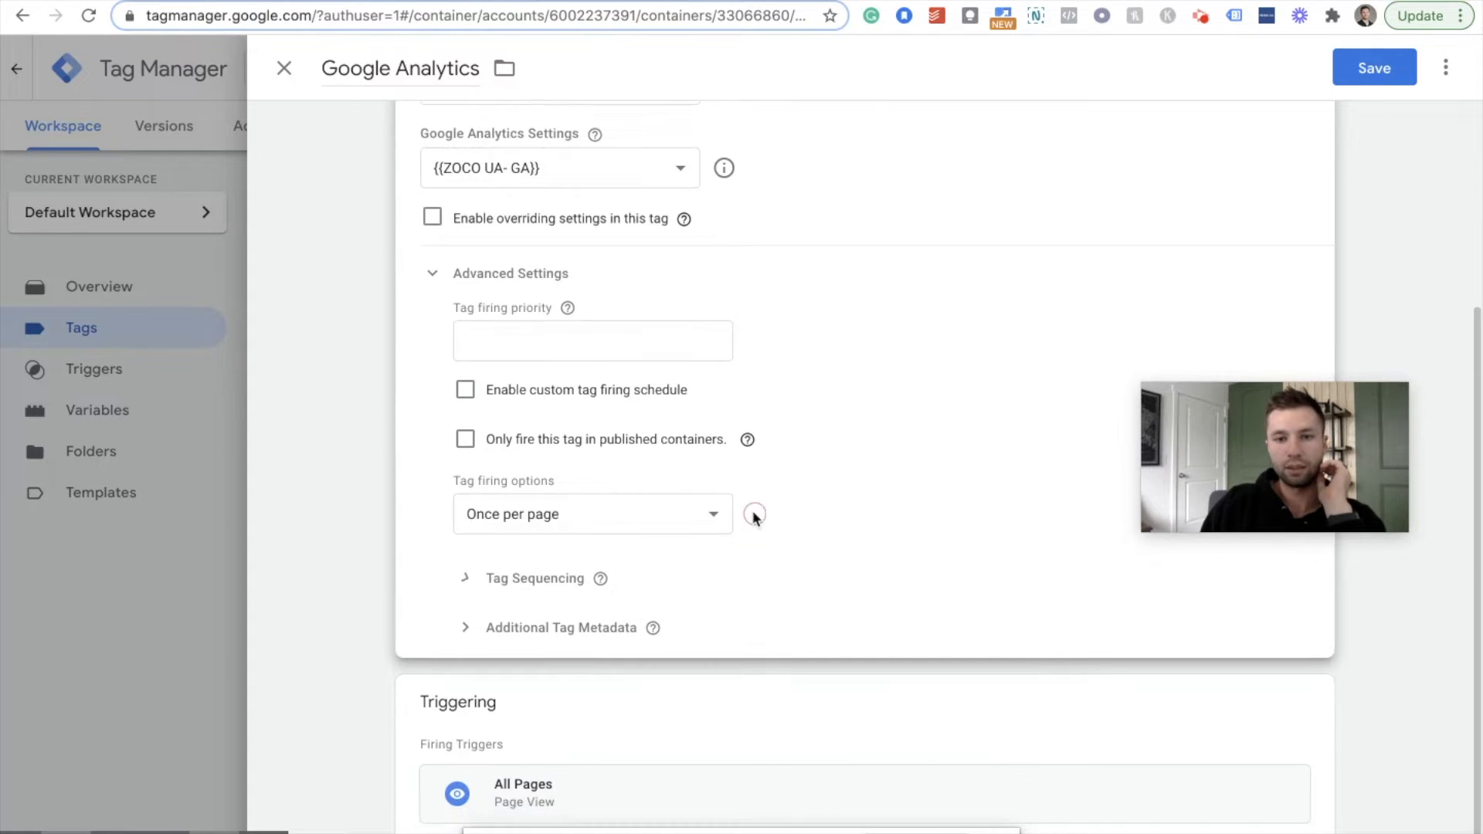
left_click(681, 516)
left_click(436, 570)
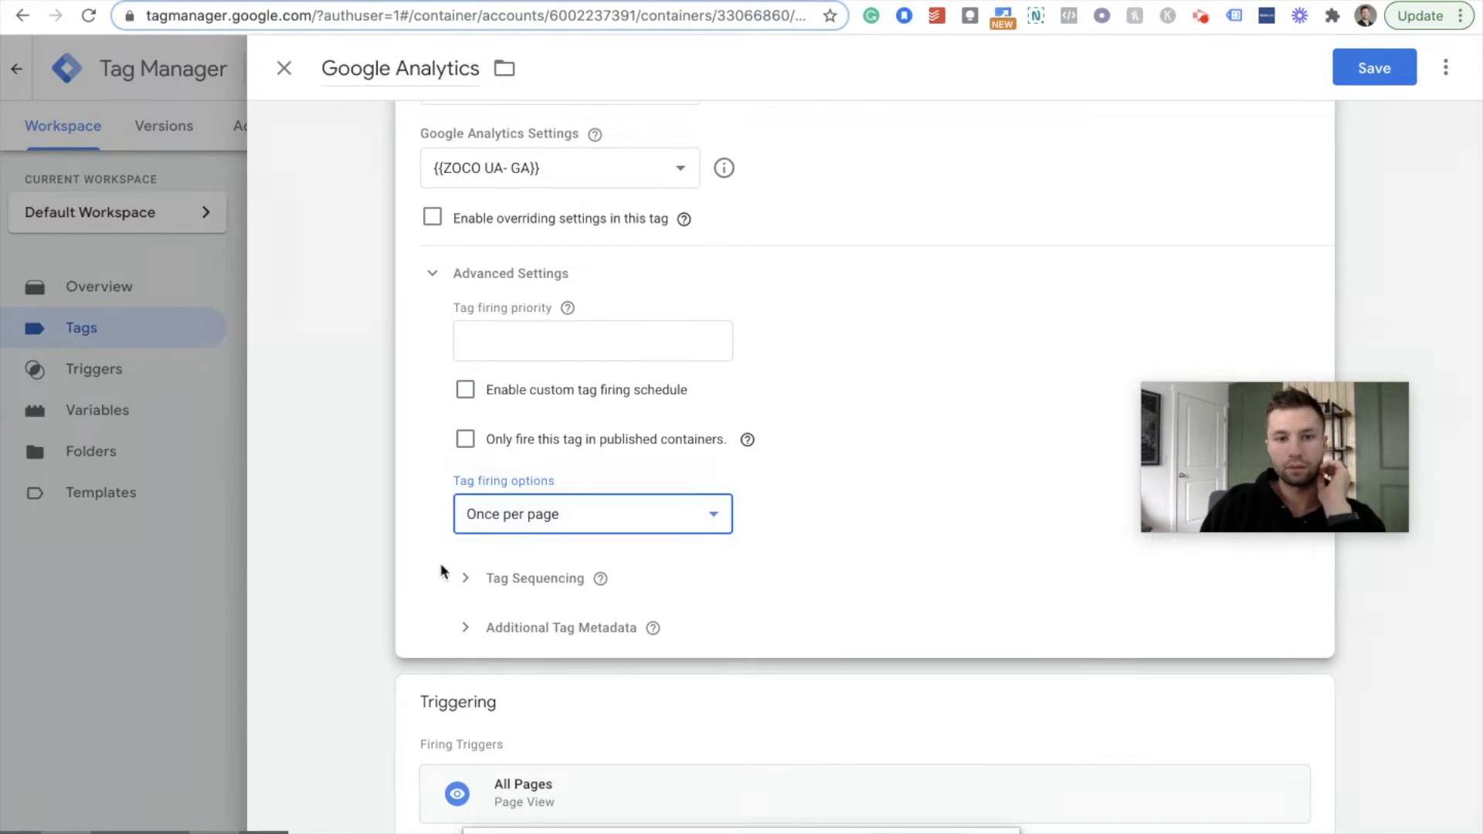
Sequence Google Optimize as the setup tag that fires before the Google Analytics tag, and save the Google Analytics tag.
left_click(459, 579)
scroll(456, 603, "down", 1)
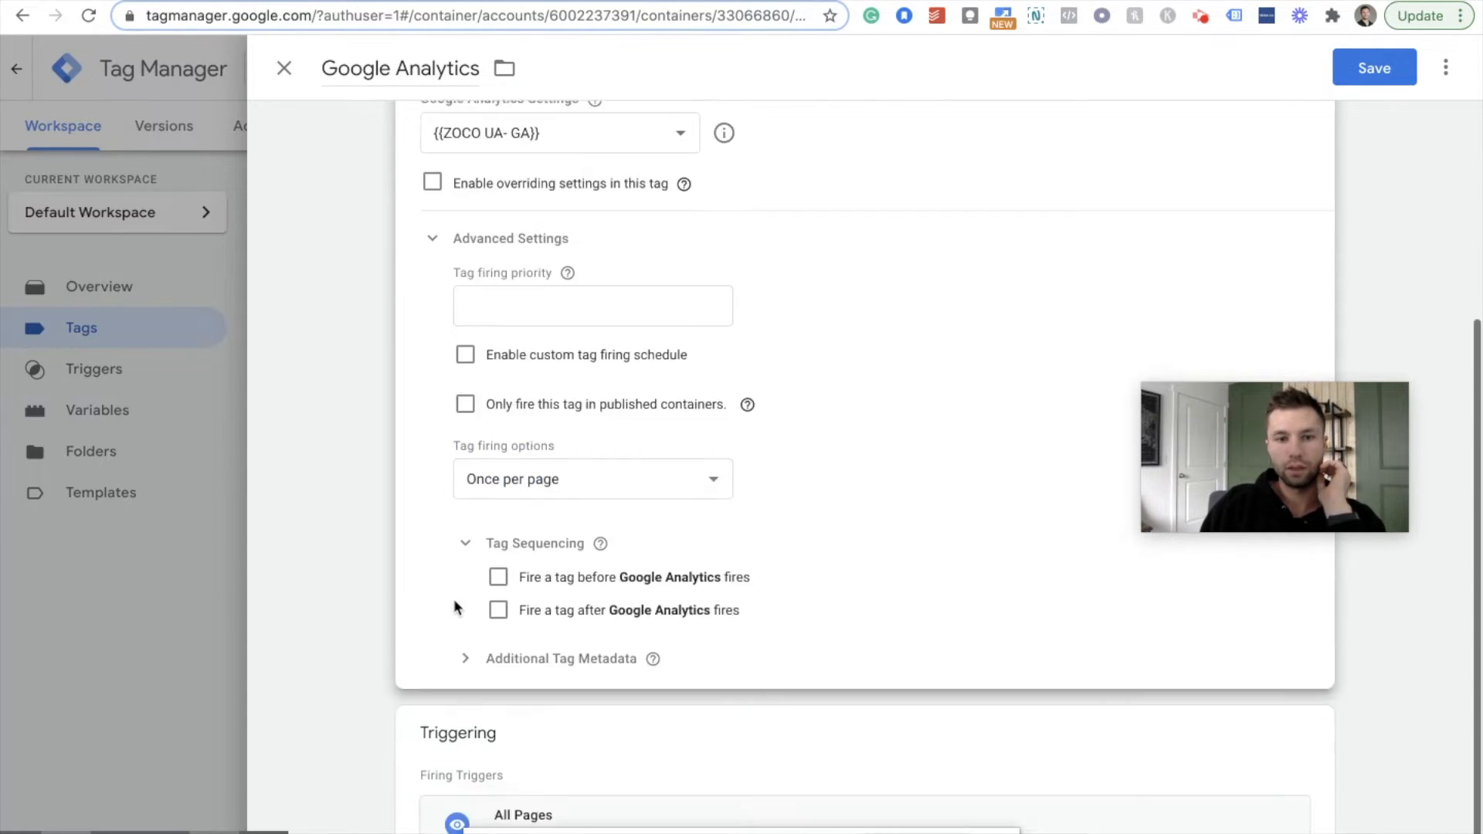
left_click(501, 566)
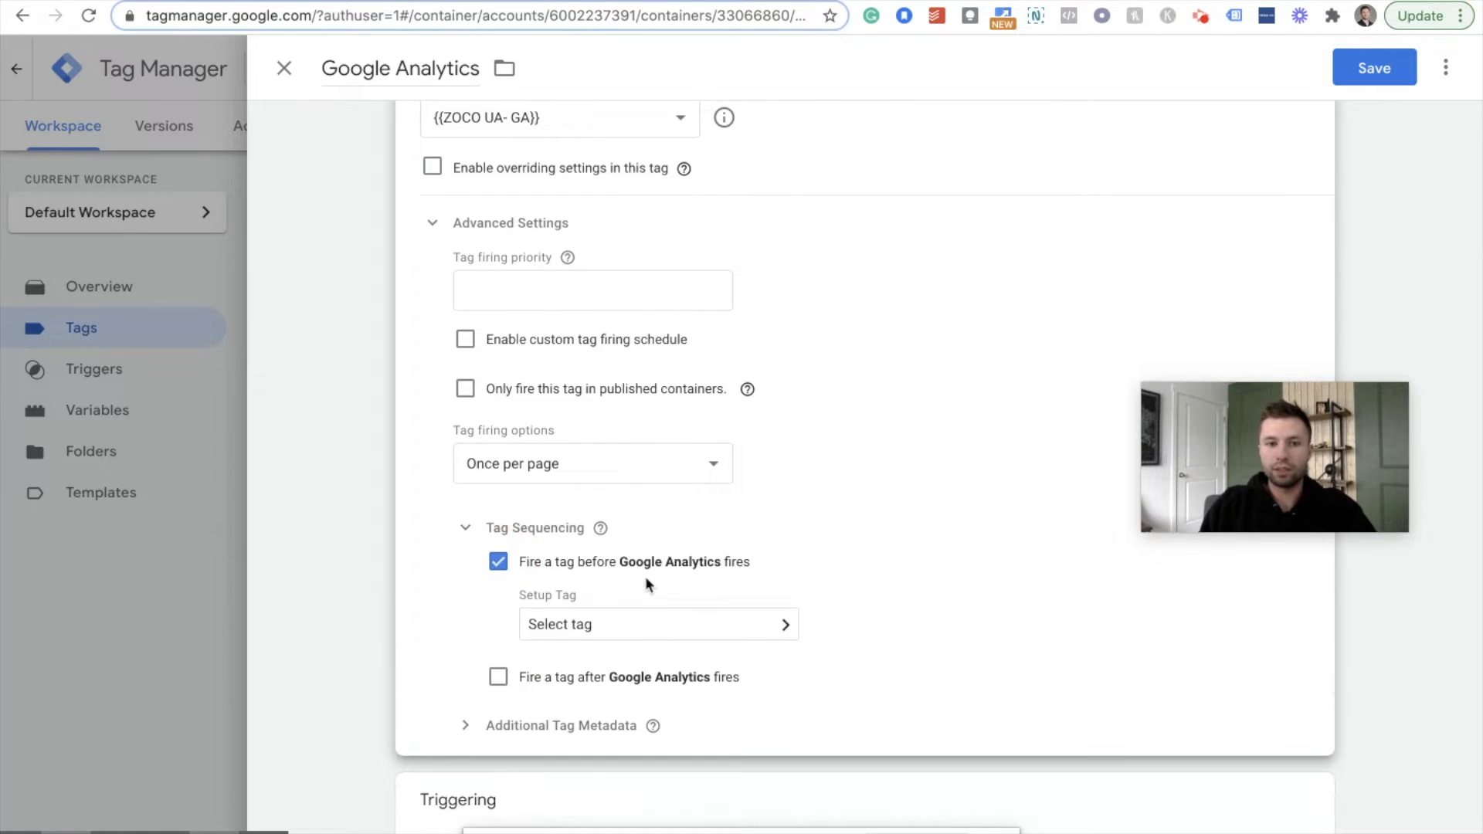
scroll(689, 574, "down", 2)
left_click(790, 533)
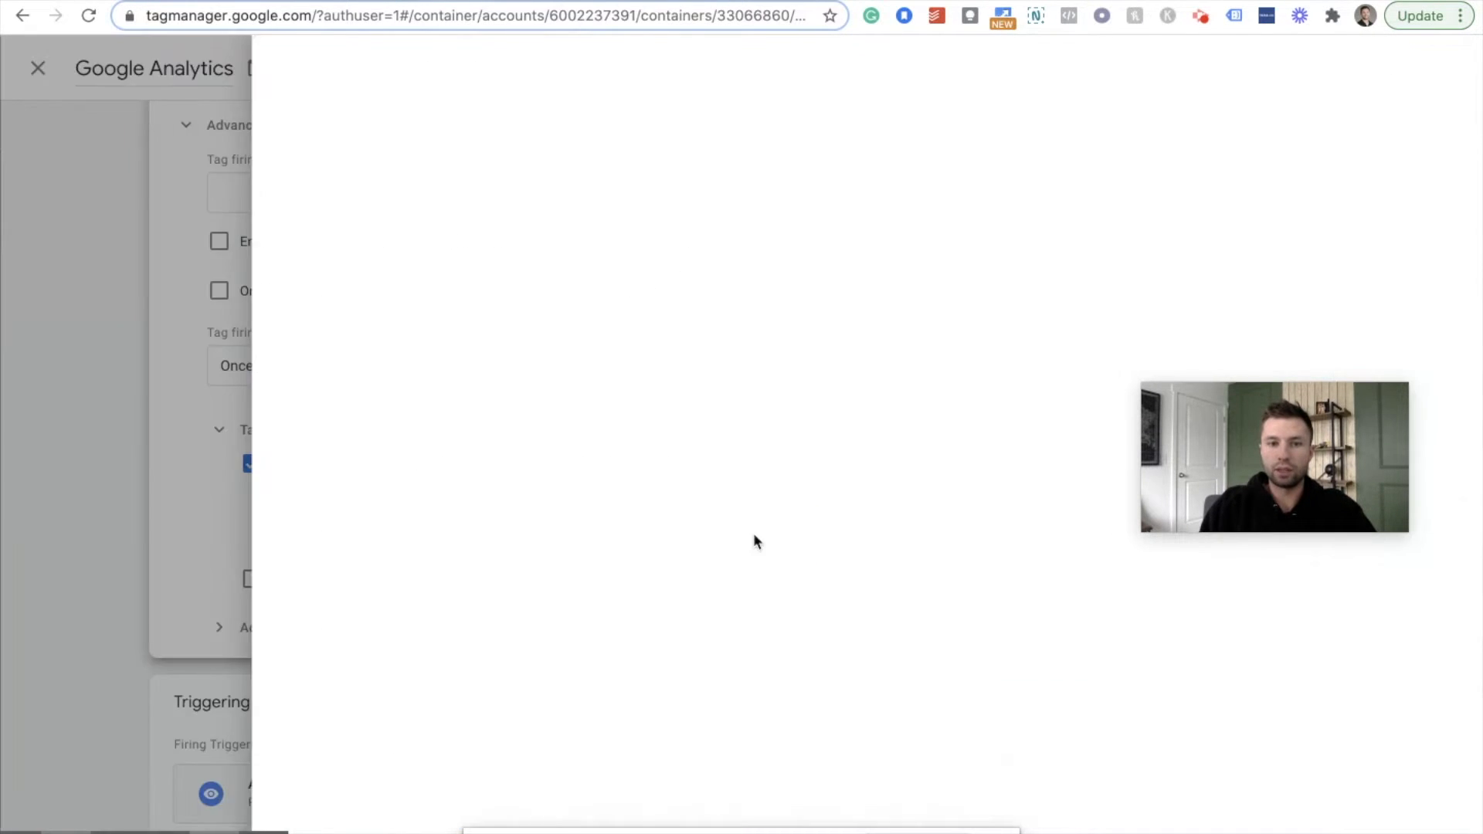
left_click(402, 245)
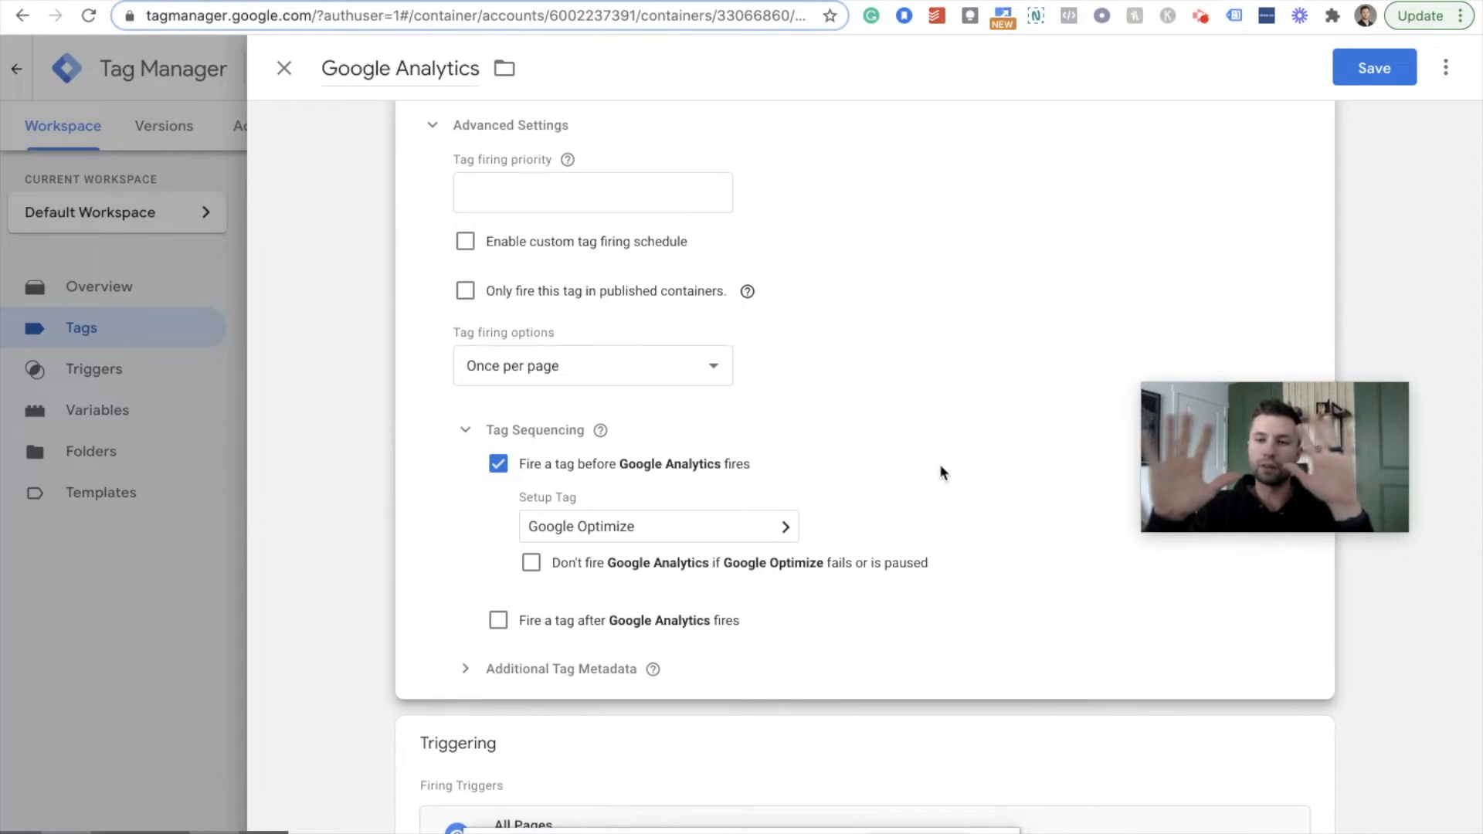
scroll(940, 472, "up", 3)
scroll(1314, 109, "down", 1)
left_click(1374, 68)
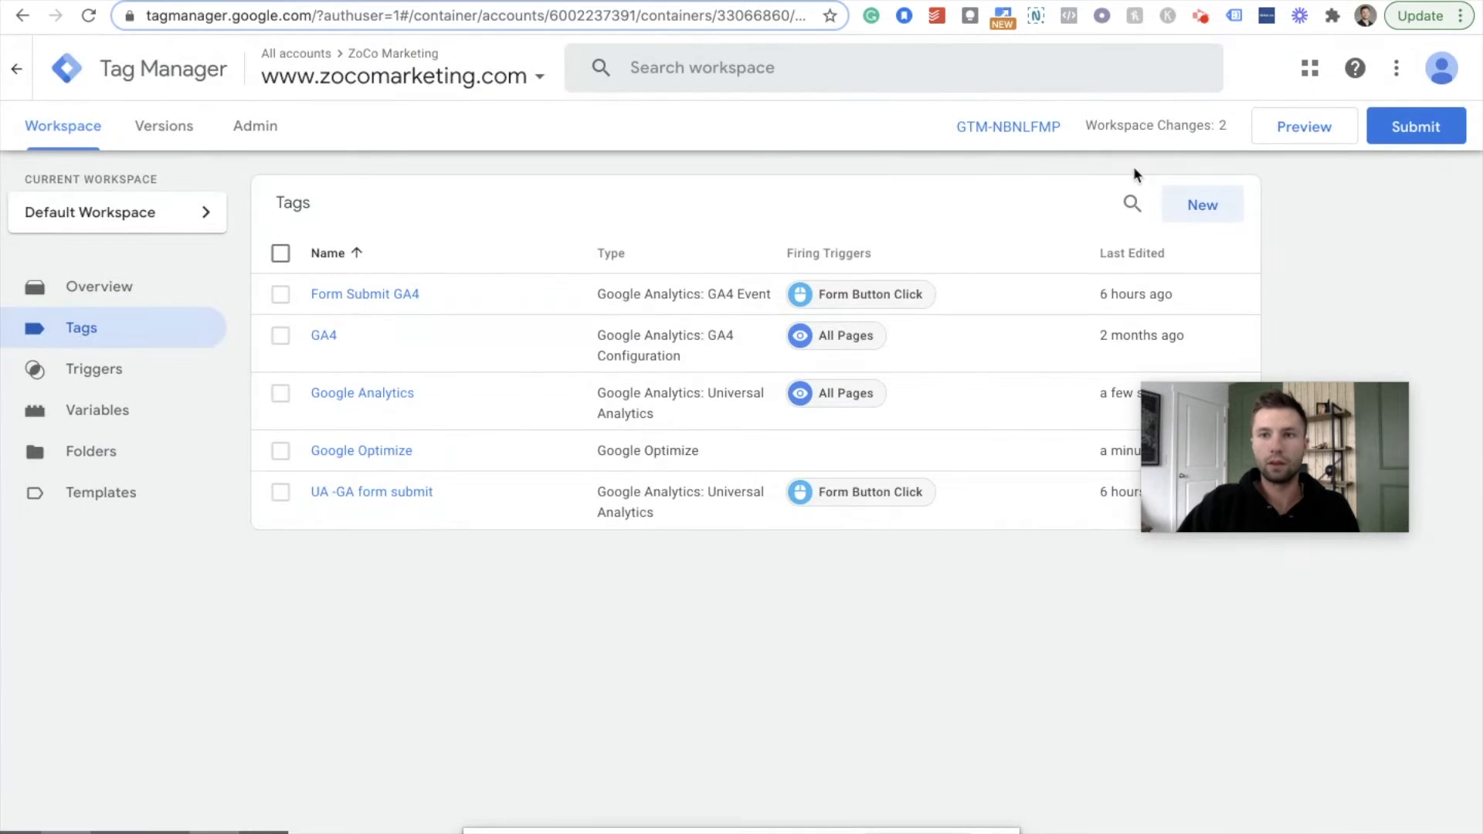
left_click(1302, 132)
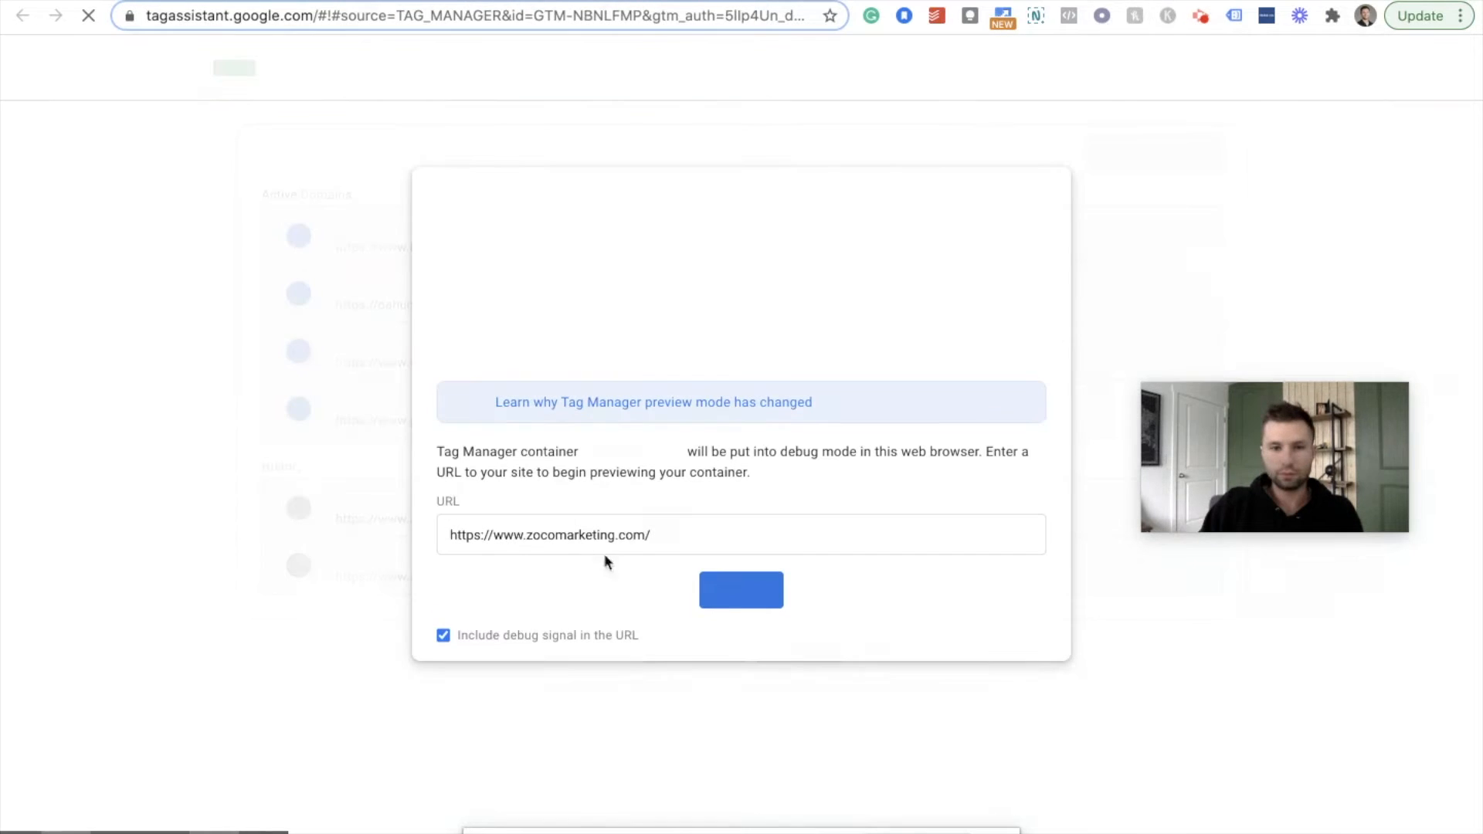
left_click(741, 591)
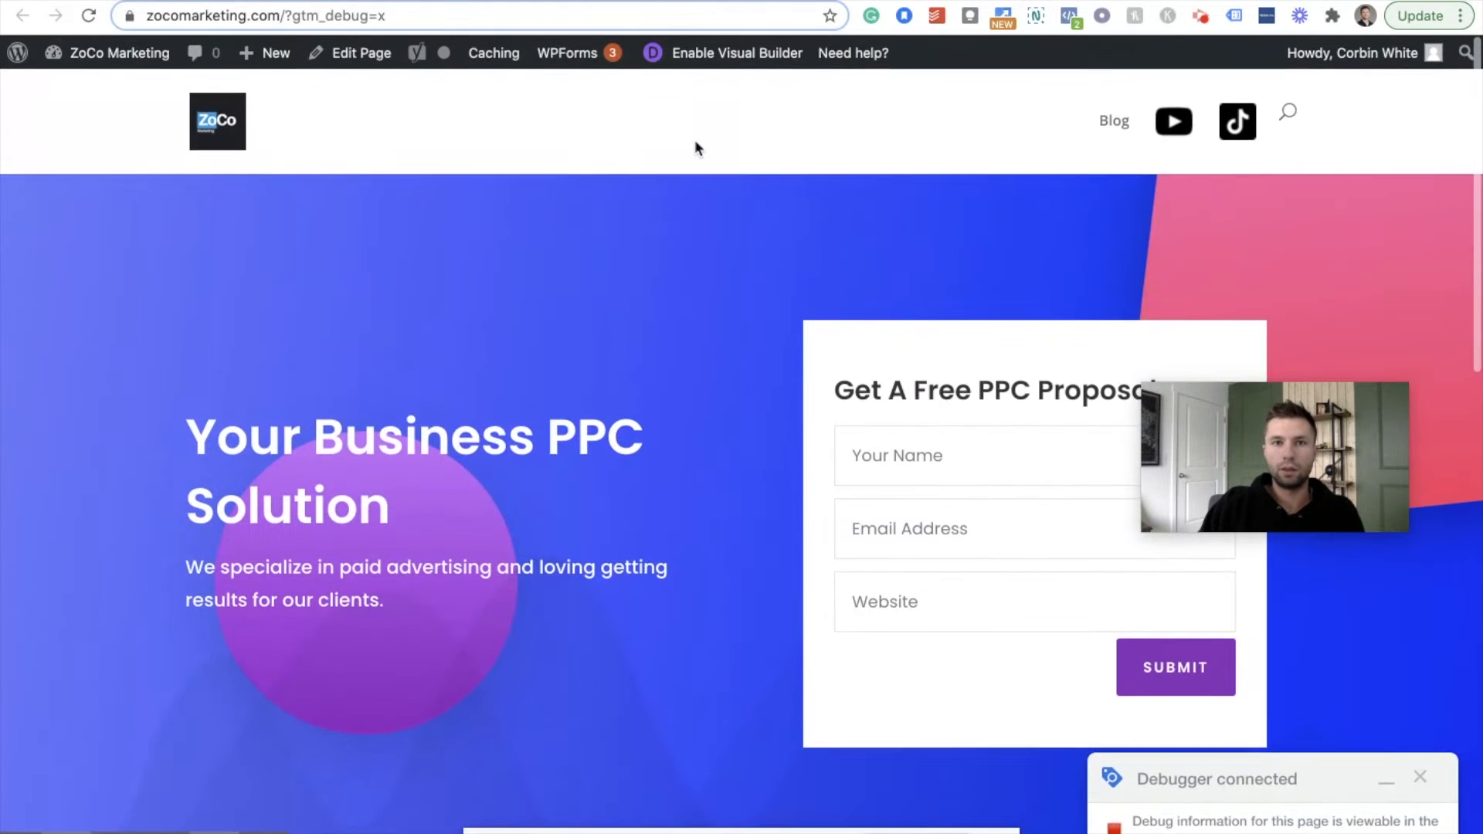
left_click(473, 1)
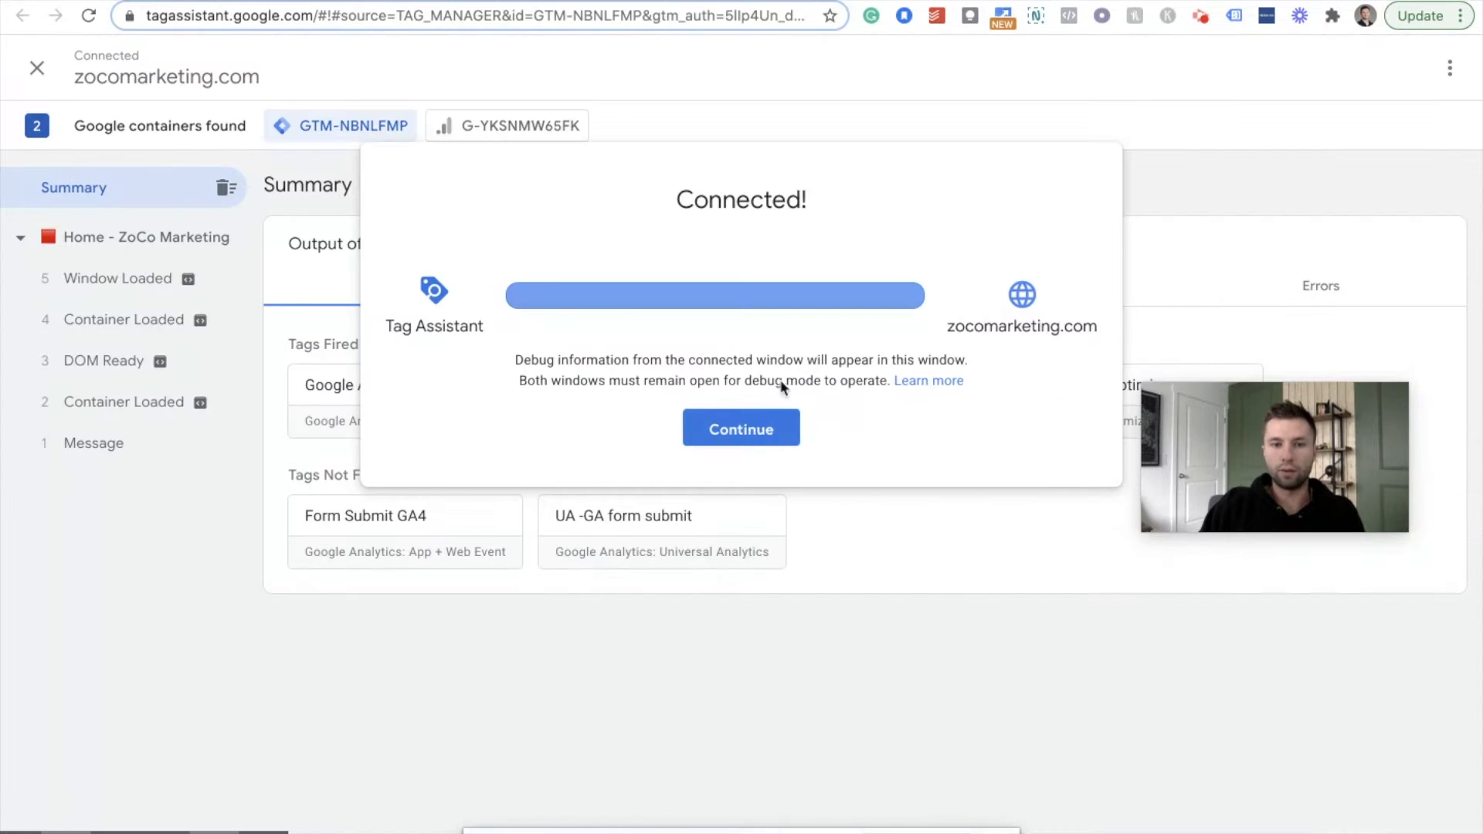
left_click(751, 419)
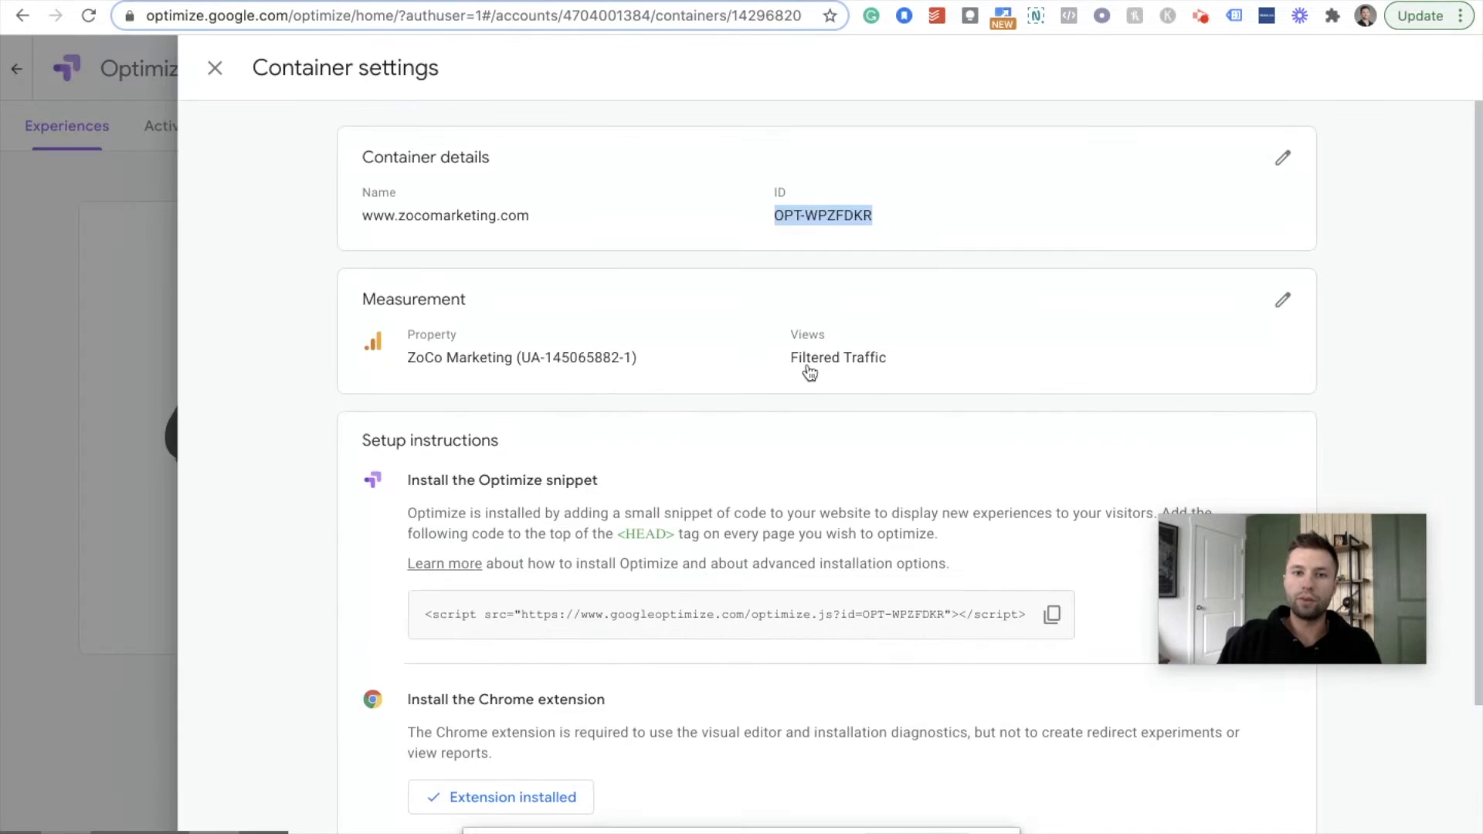
Switch to Google Optimize and examine the container's setup instructions, the linked installation overview and the additional settings.
scroll(804, 371, "down", 2)
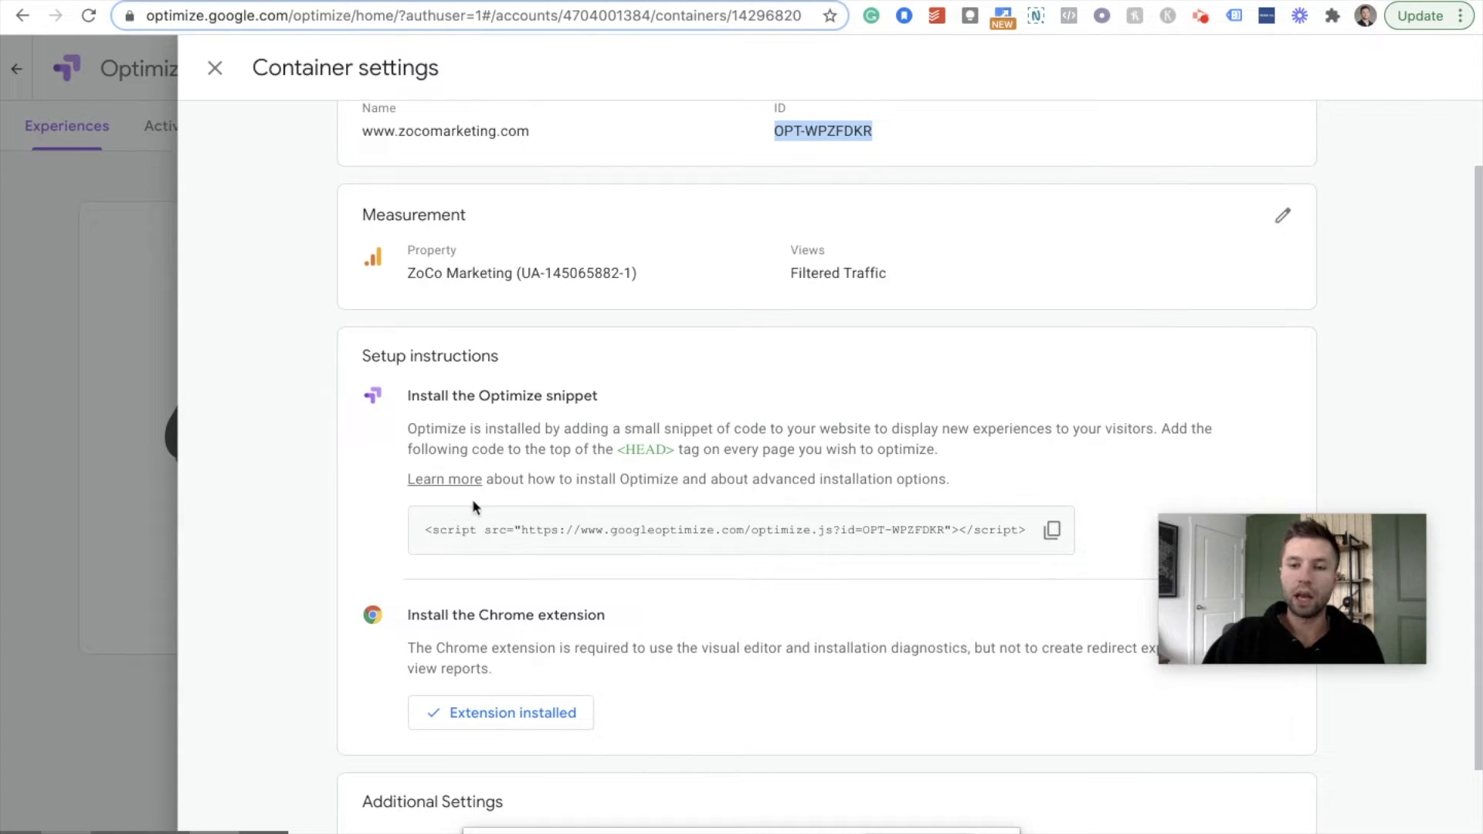
left_click(444, 480)
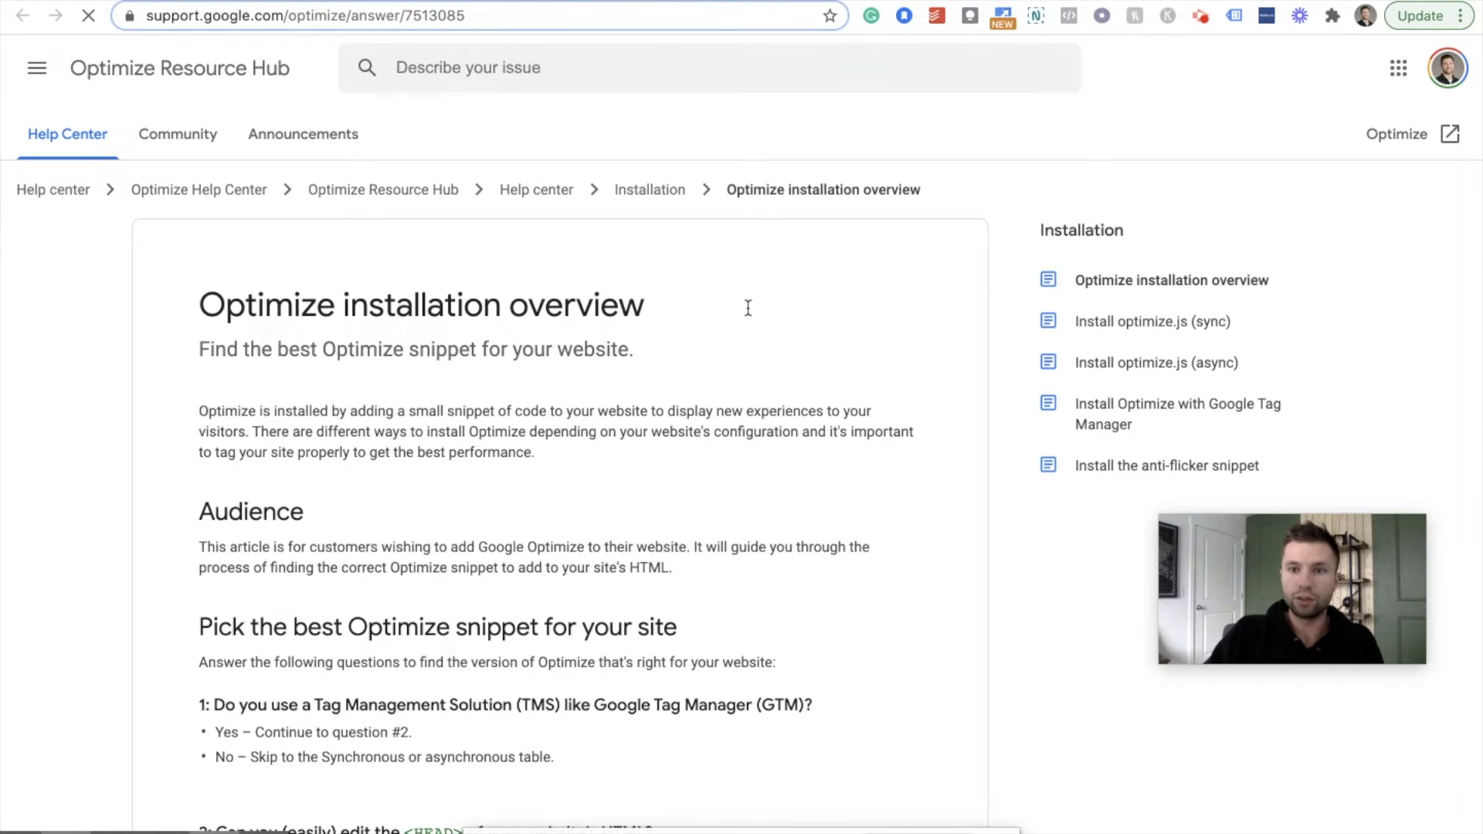
scroll(712, 467, "down", 3)
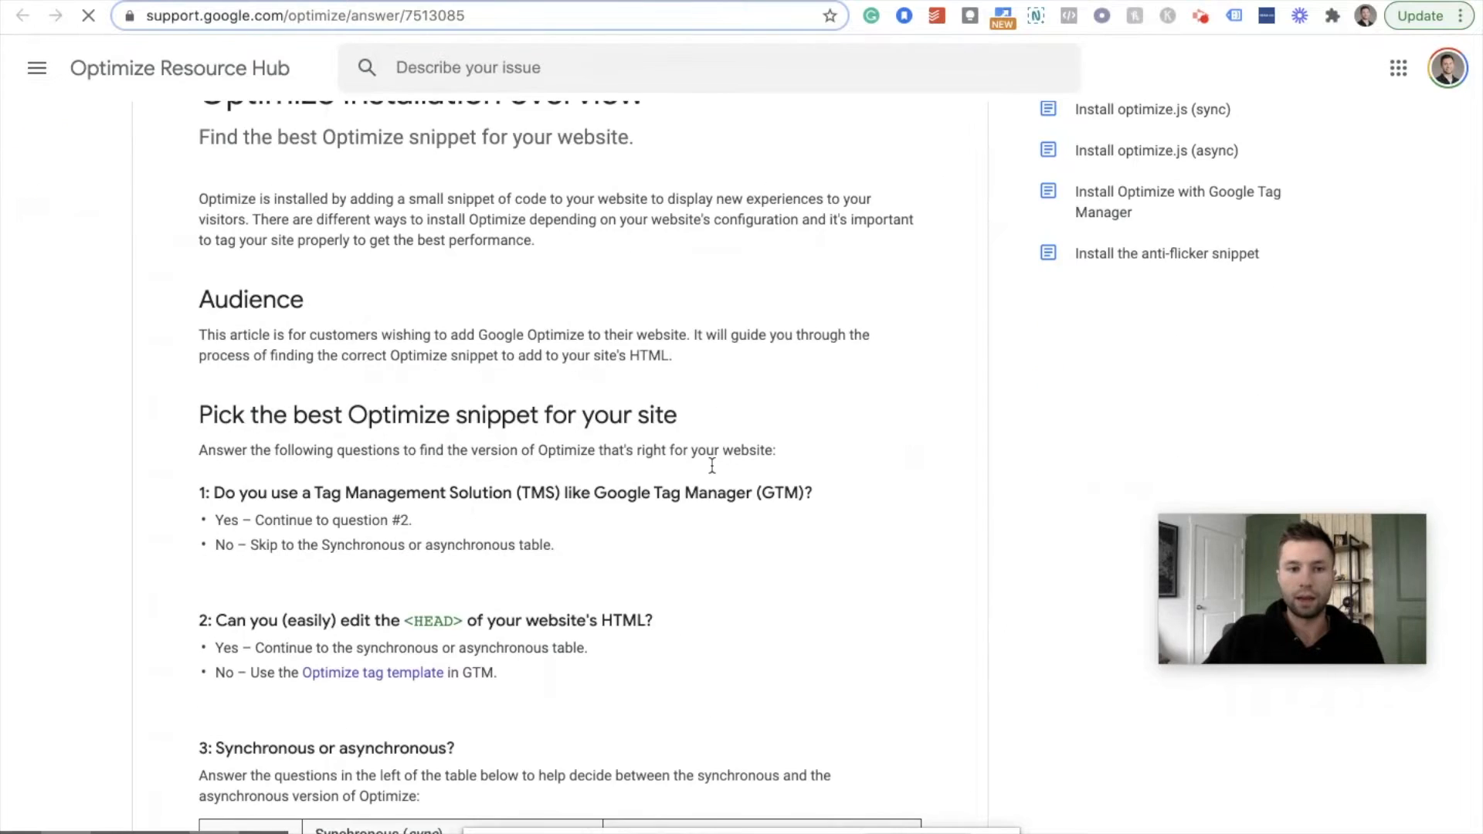
scroll(712, 467, "down", 5)
scroll(528, 444, "down", 2)
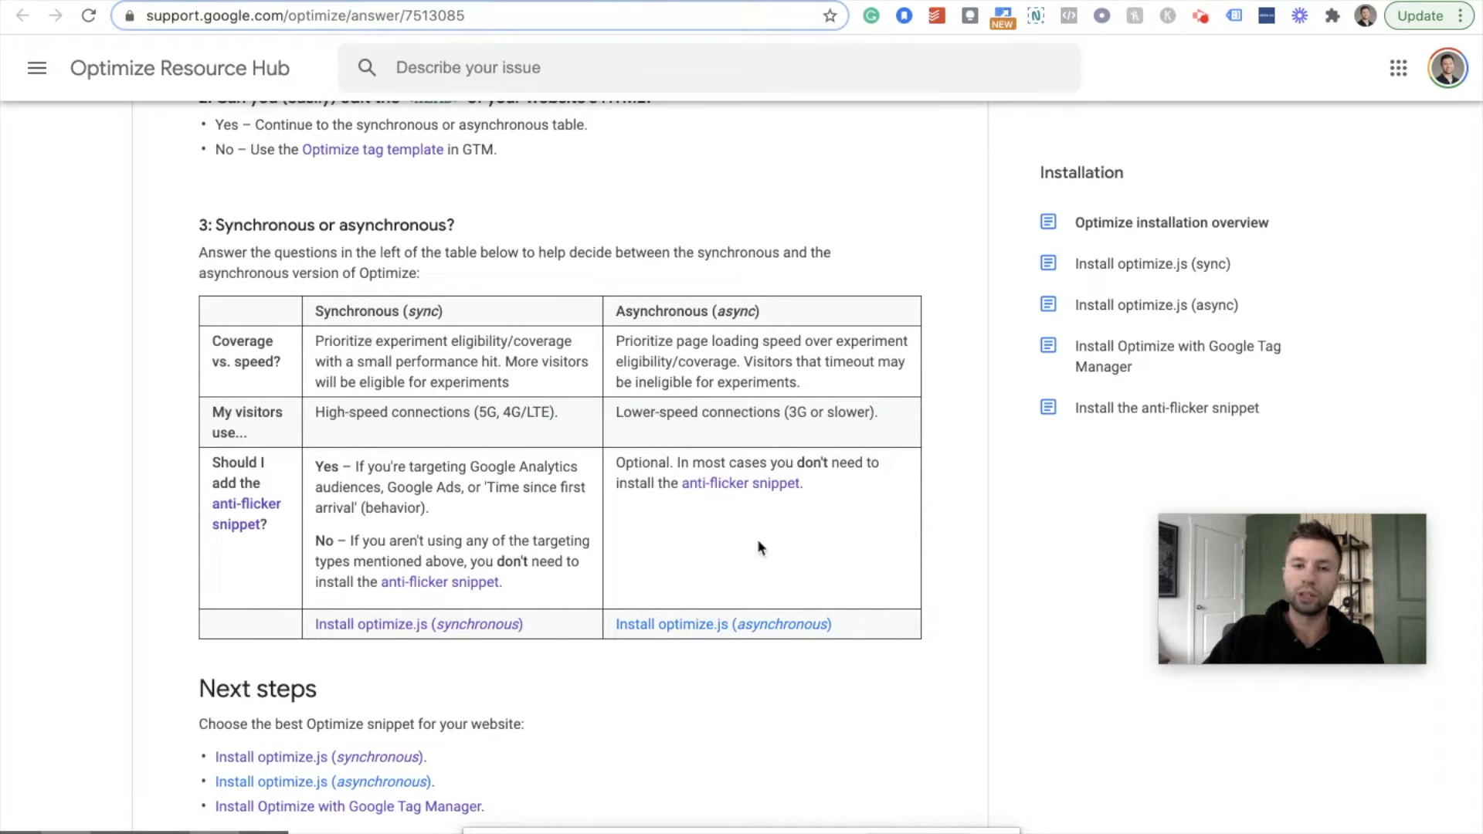
scroll(665, 404, "up", 10)
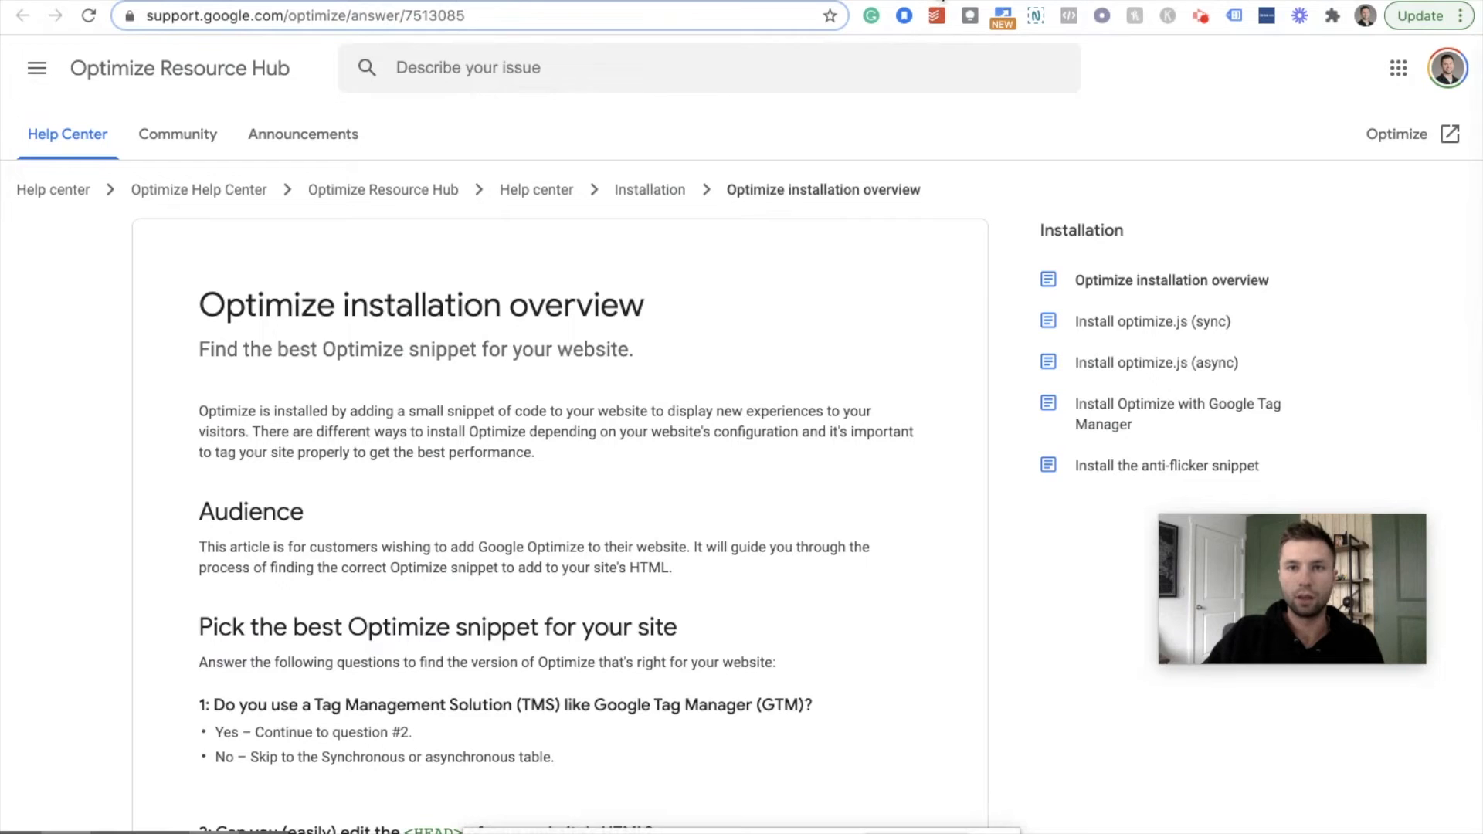
left_click(942, 2)
scroll(725, 498, "down", 2)
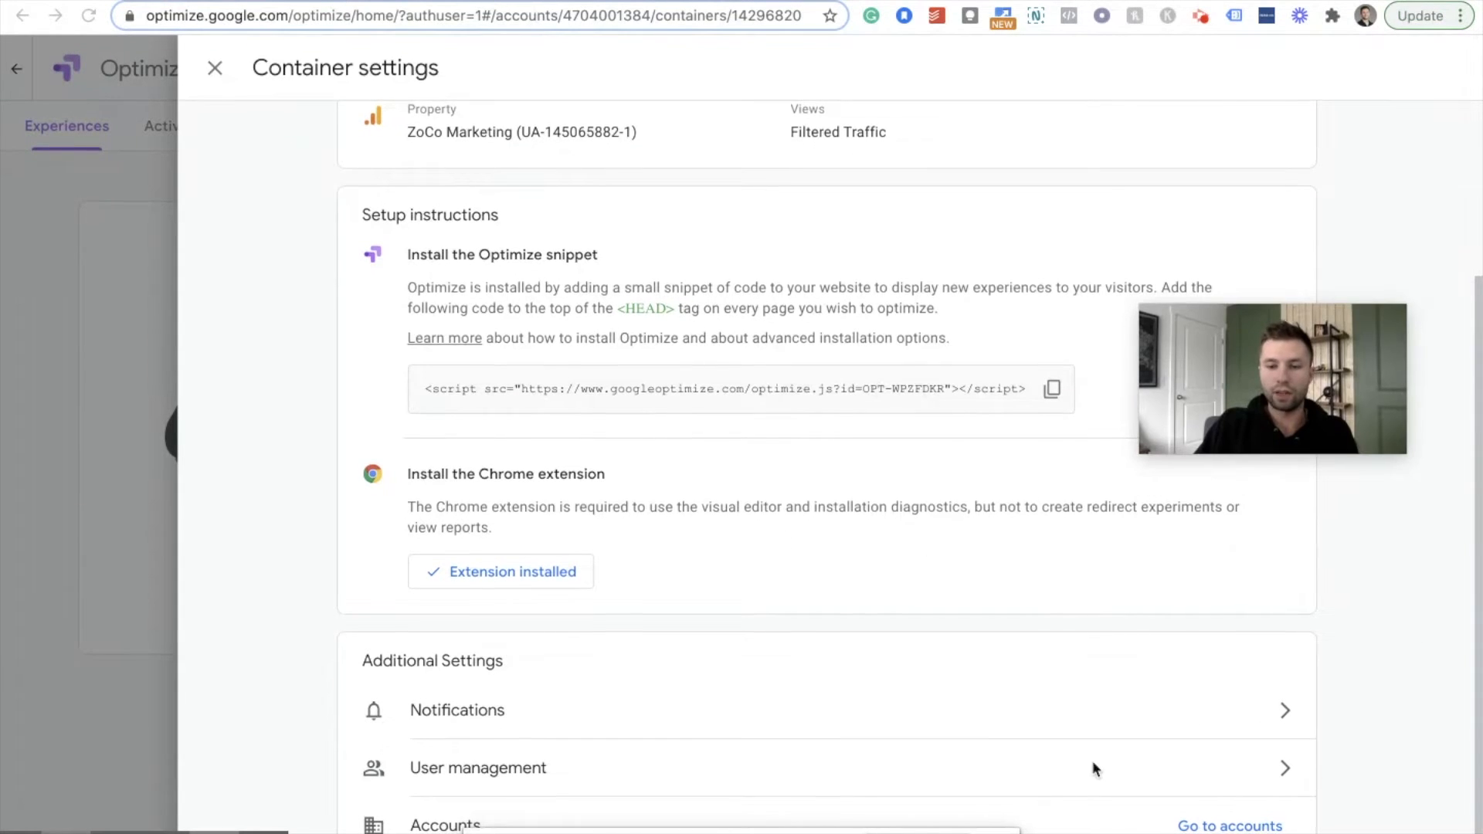
scroll(1101, 433, "up", 3)
scroll(904, 334, "down", 3)
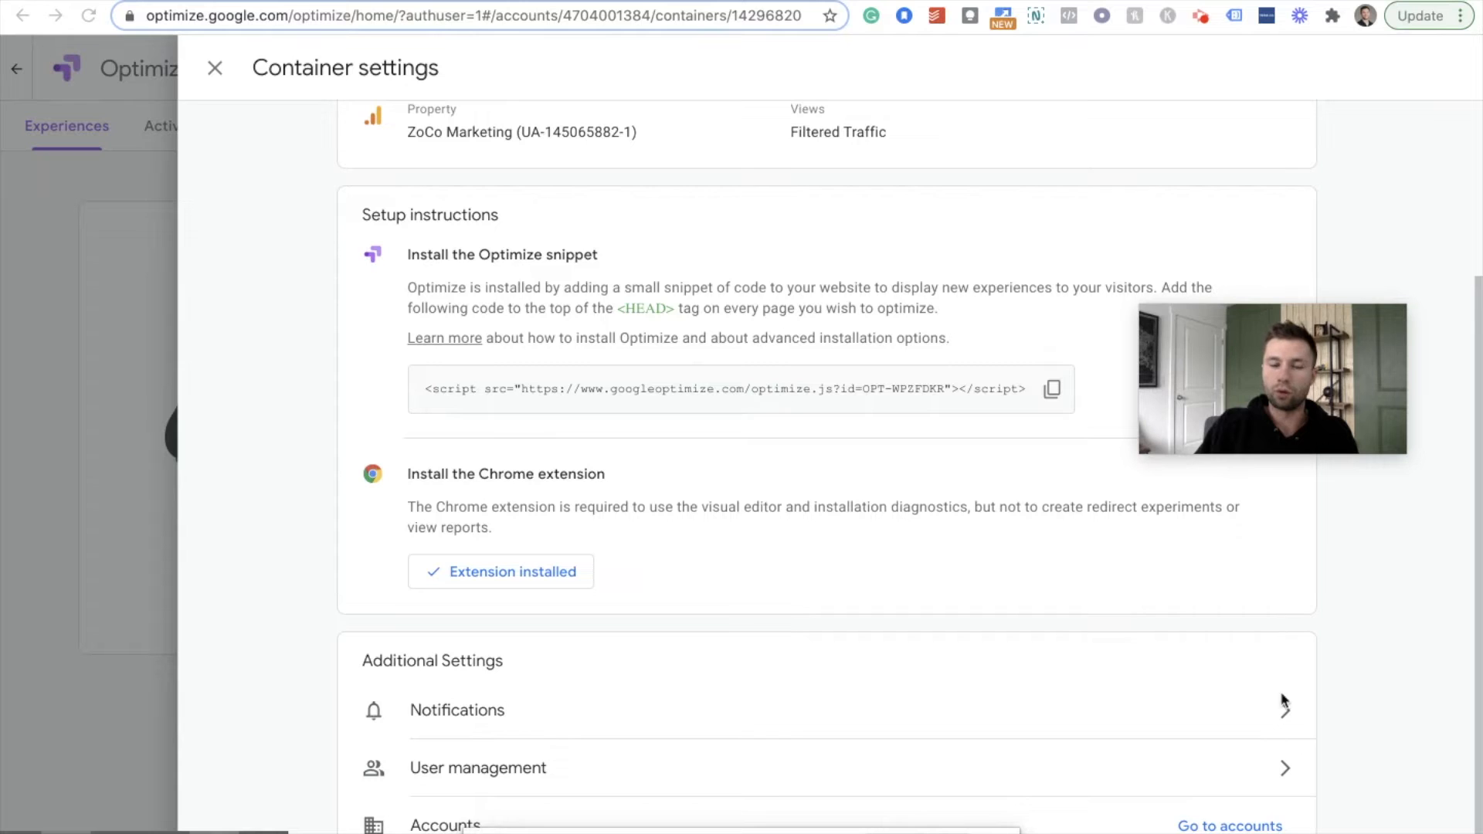
scroll(1004, 596, "up", 3)
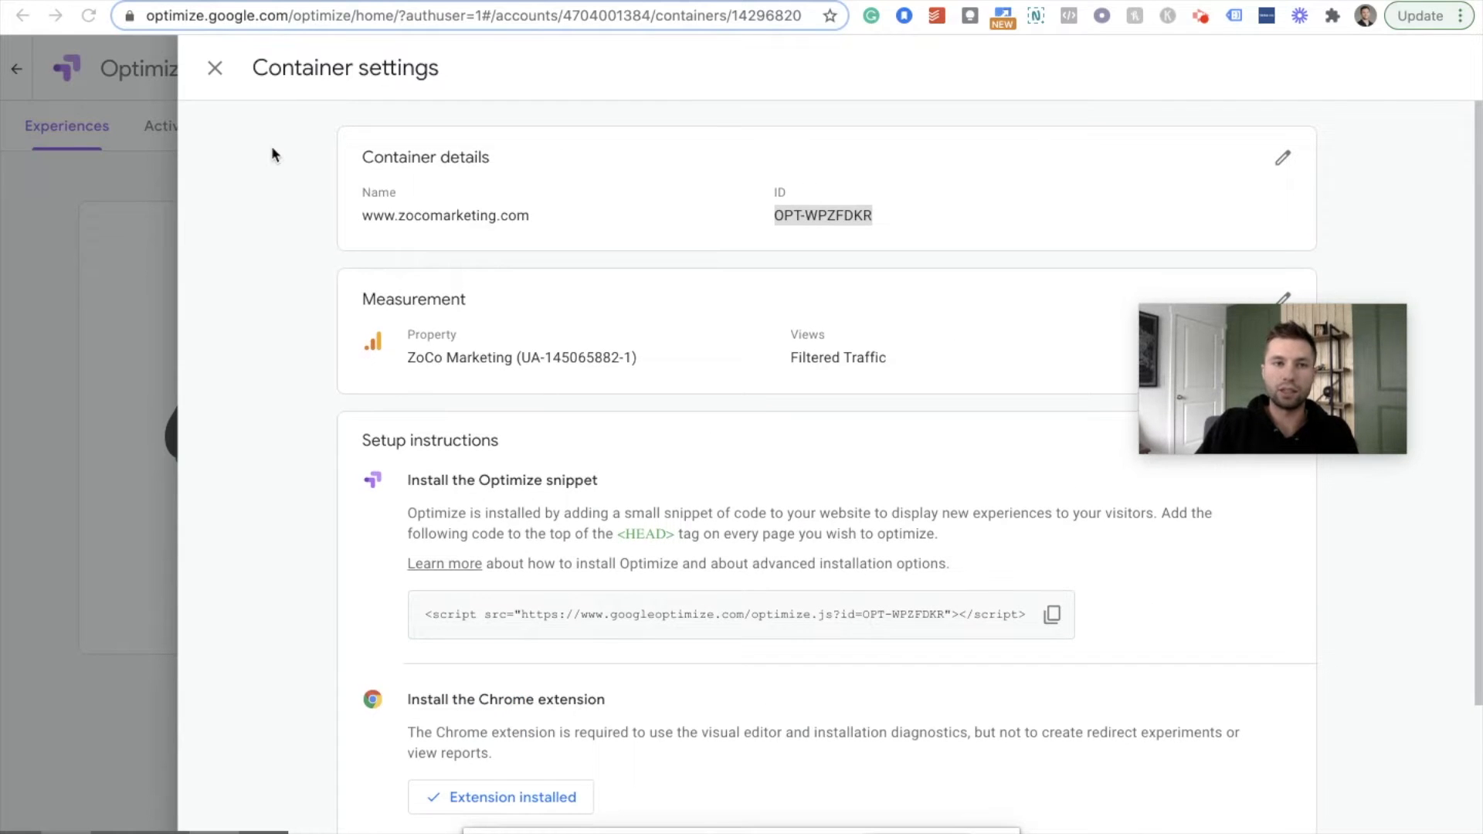
Close the container settings and start a first experience named Demo Test.
left_click(215, 72)
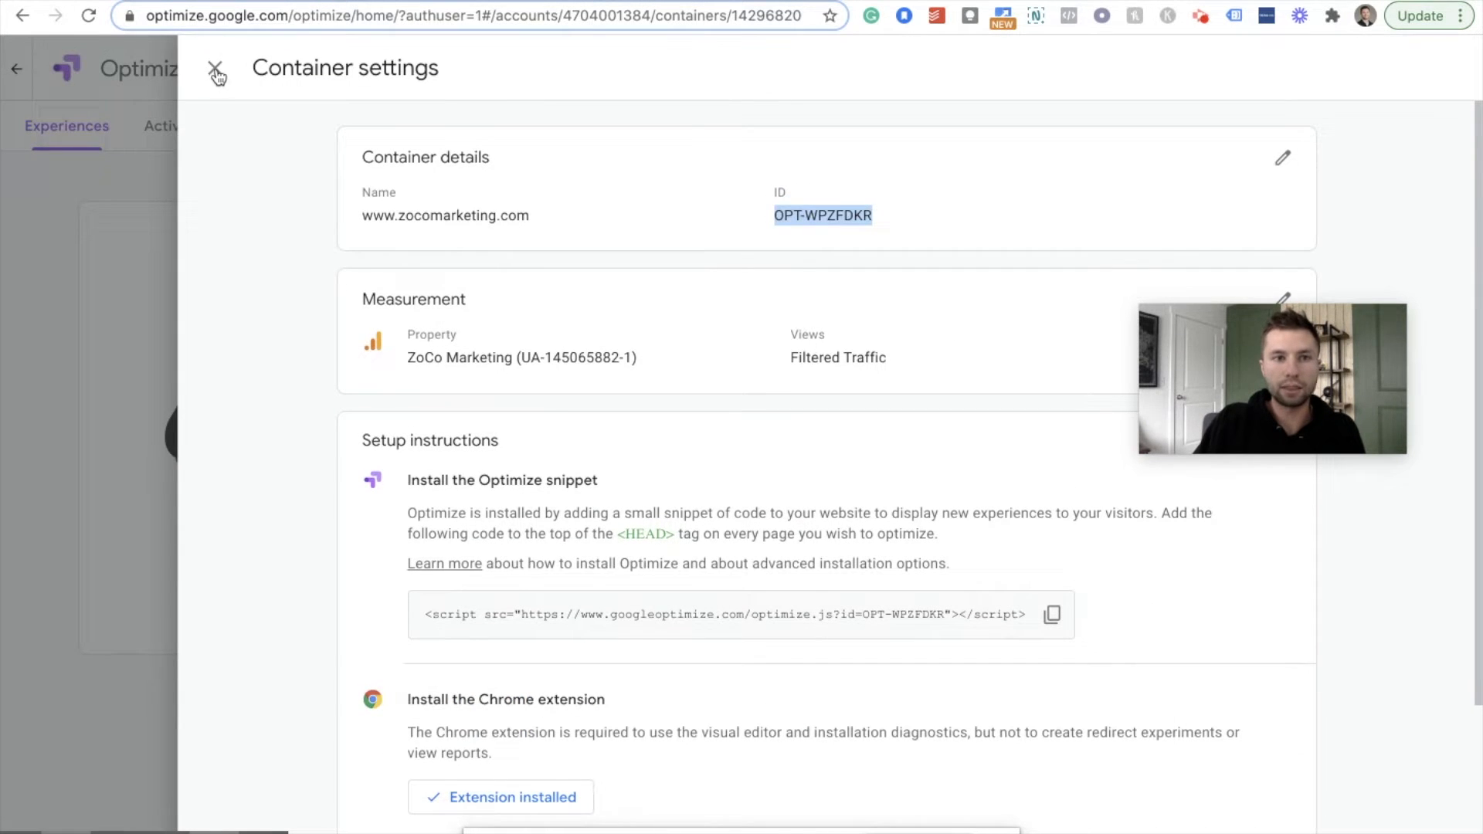
left_click(216, 72)
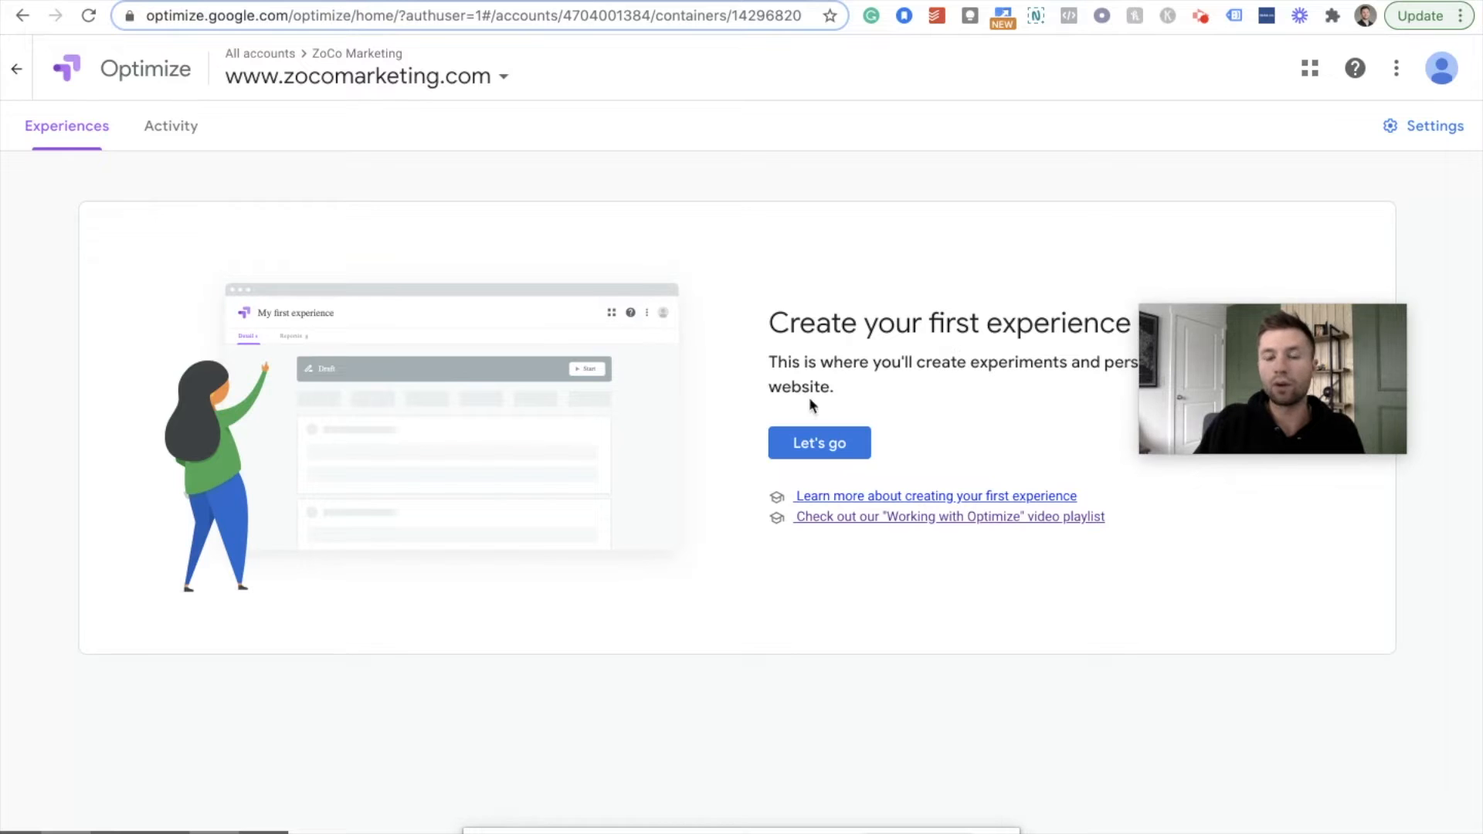
left_click(823, 444)
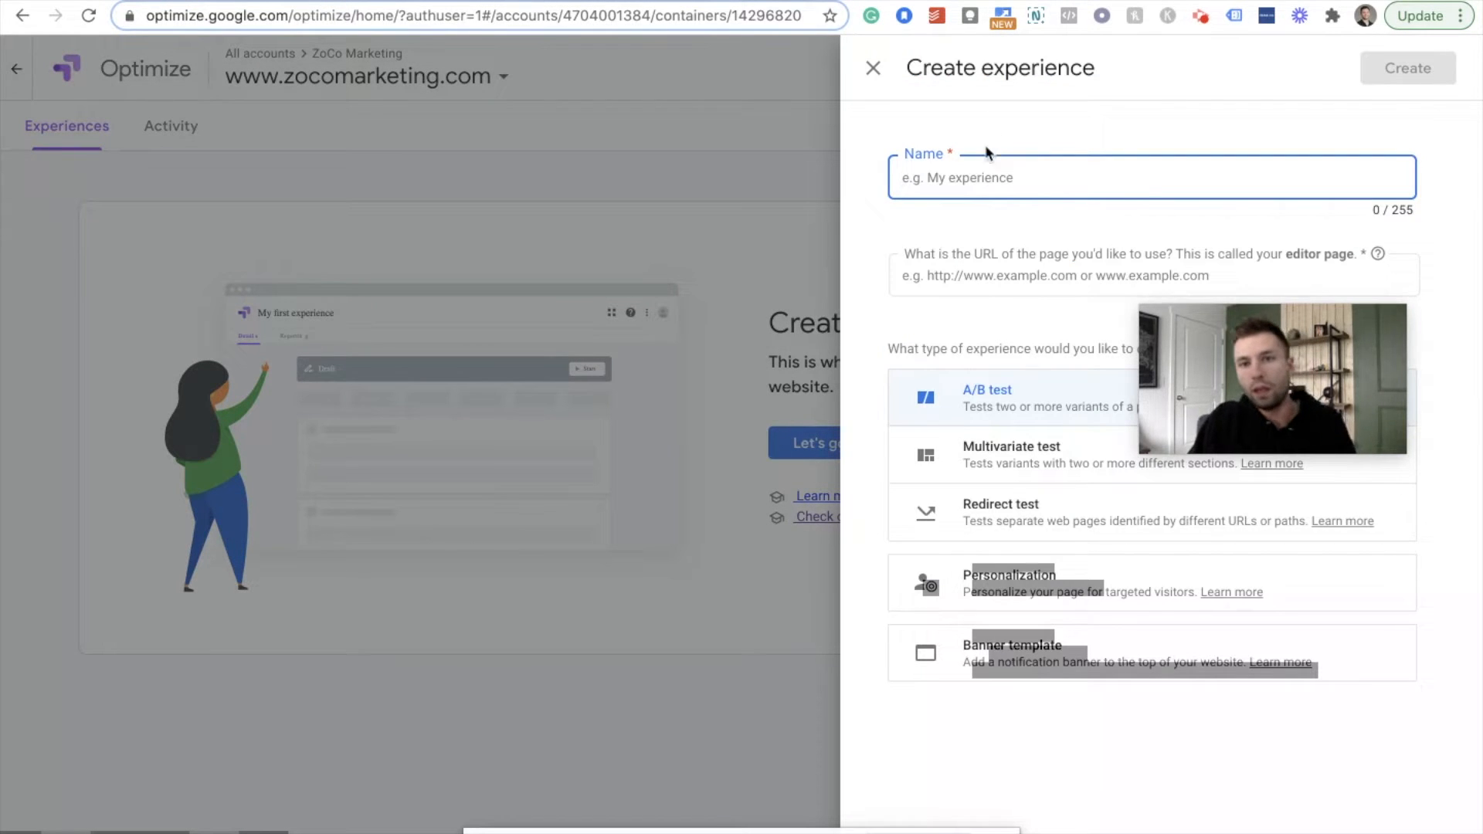
left_click(944, 177)
type("Demo")
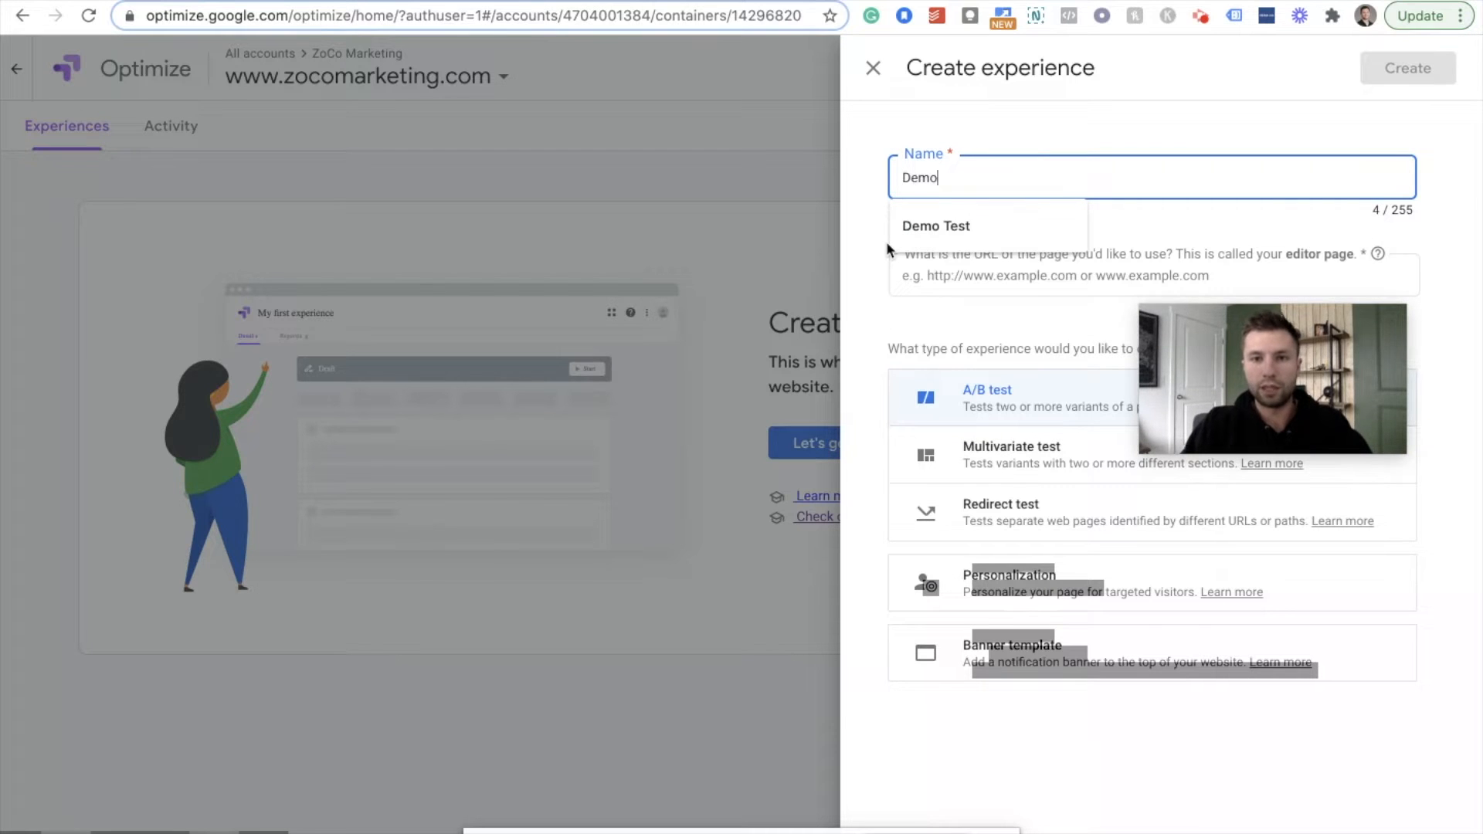
type(" Test")
left_click(1066, 123)
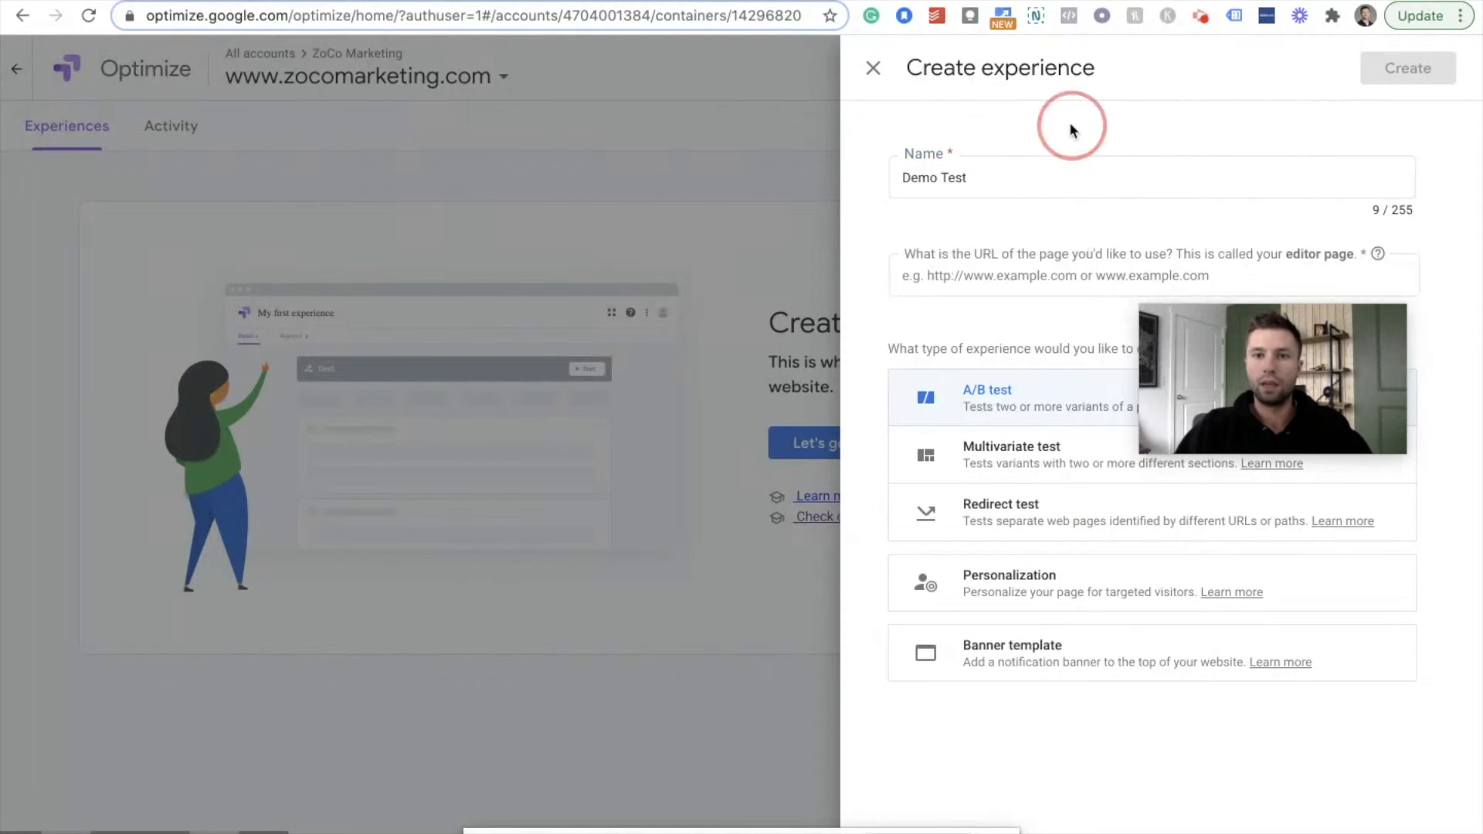
left_click_drag(1245, 322, 674, 112)
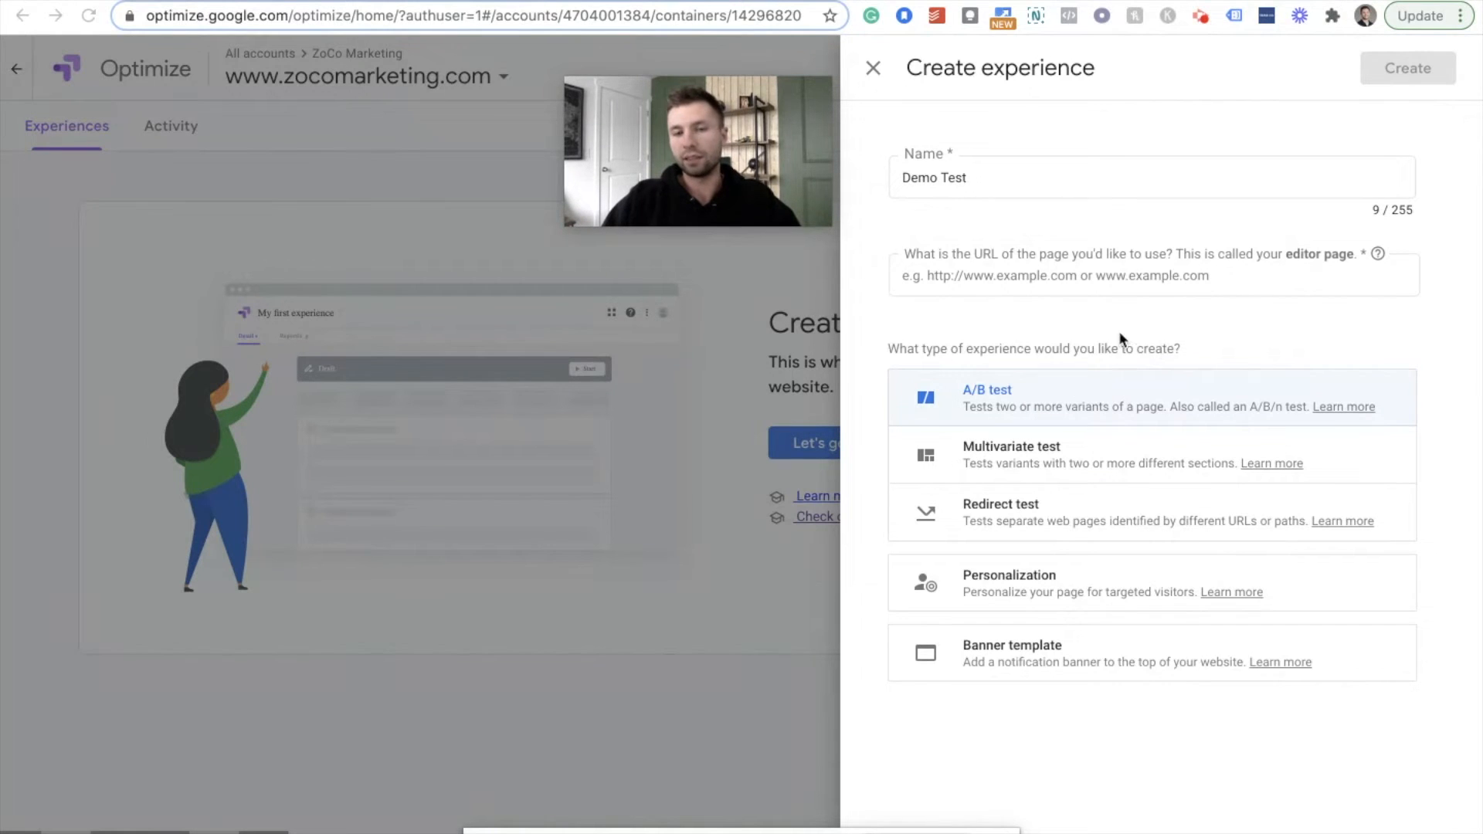
left_click(960, 281)
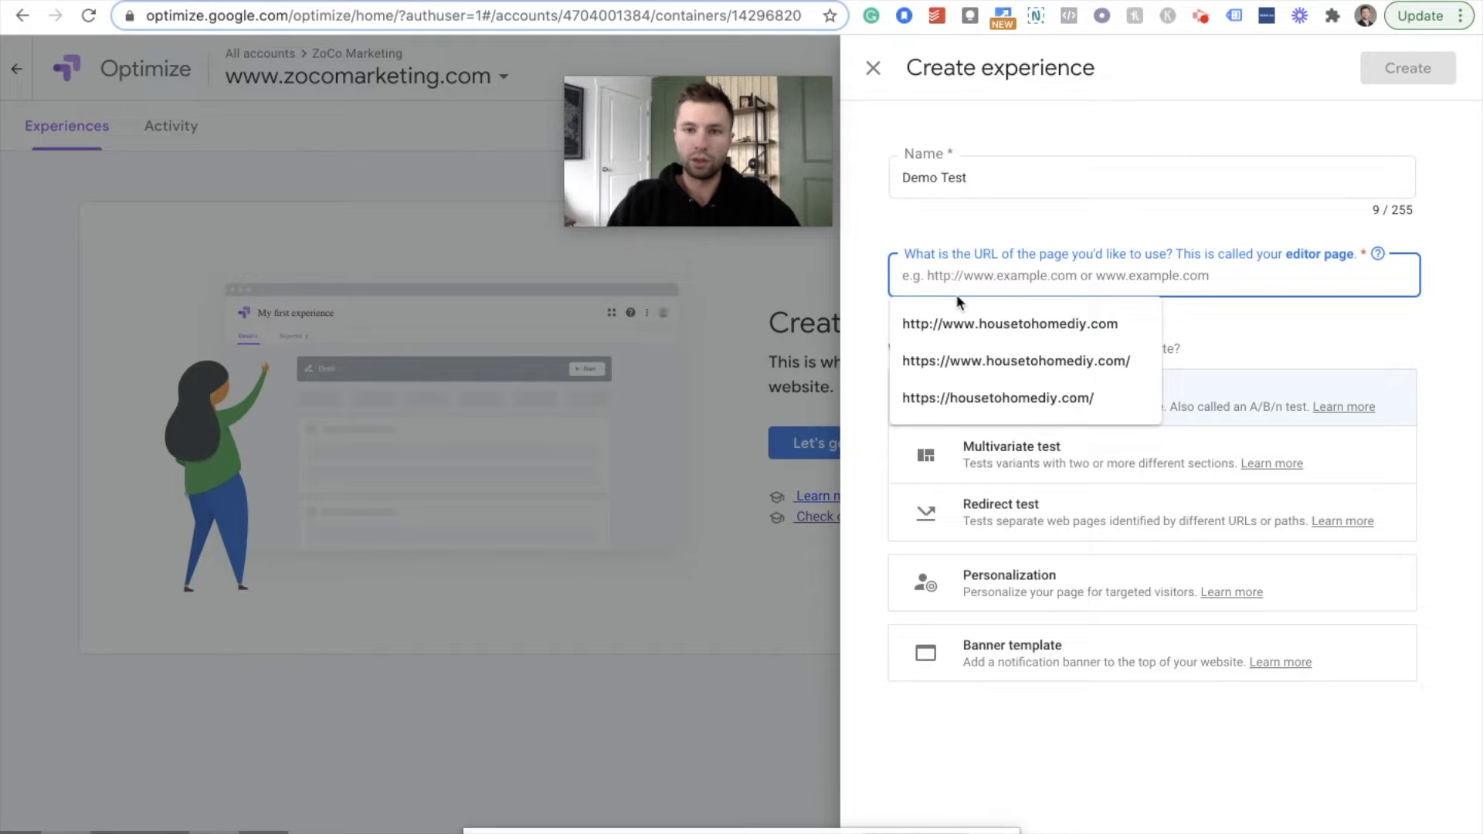
type("htts")
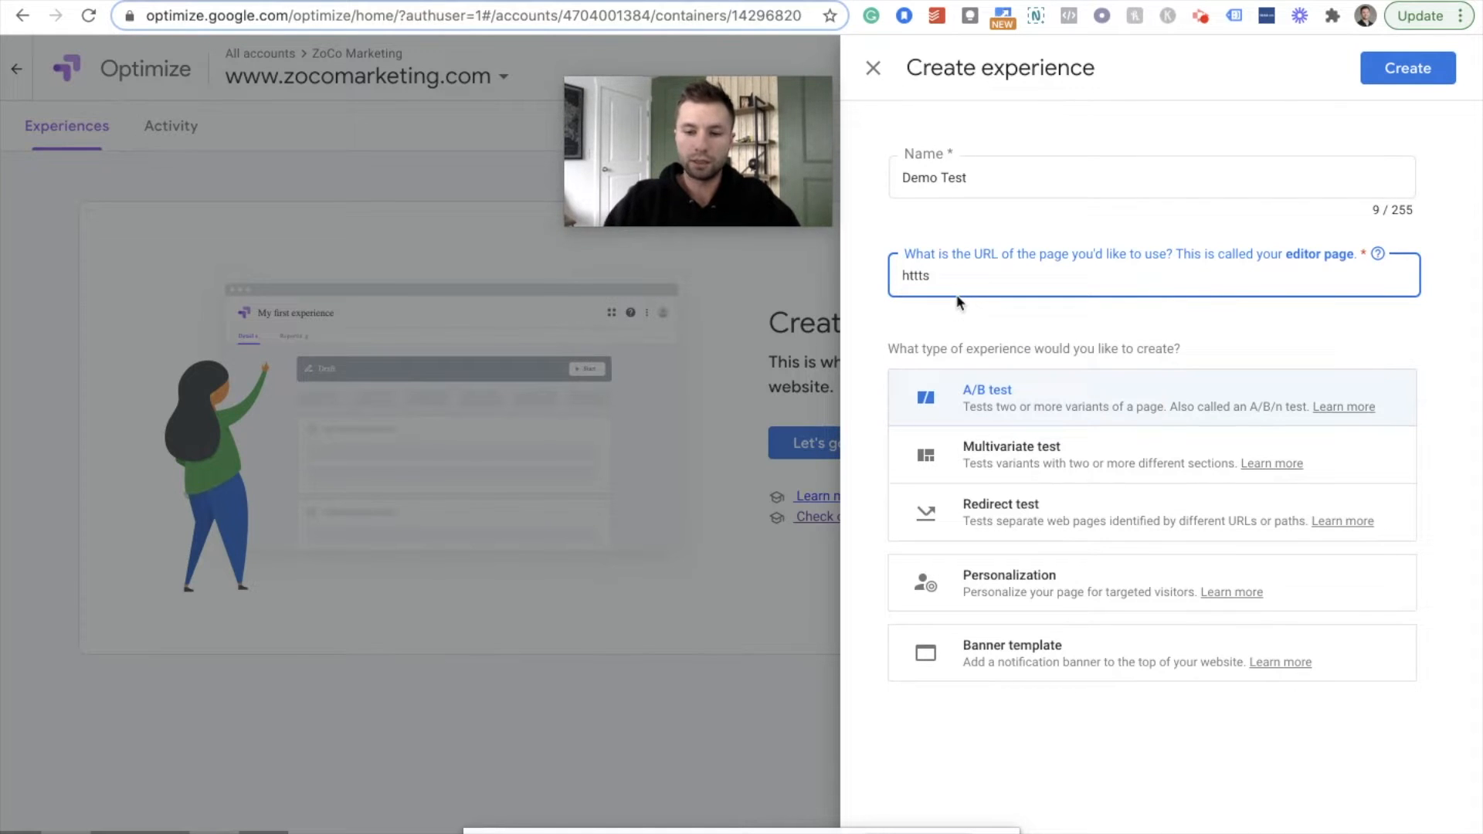
key("BackSpace")
type("ps://zocomarketing.com")
left_click(1032, 320)
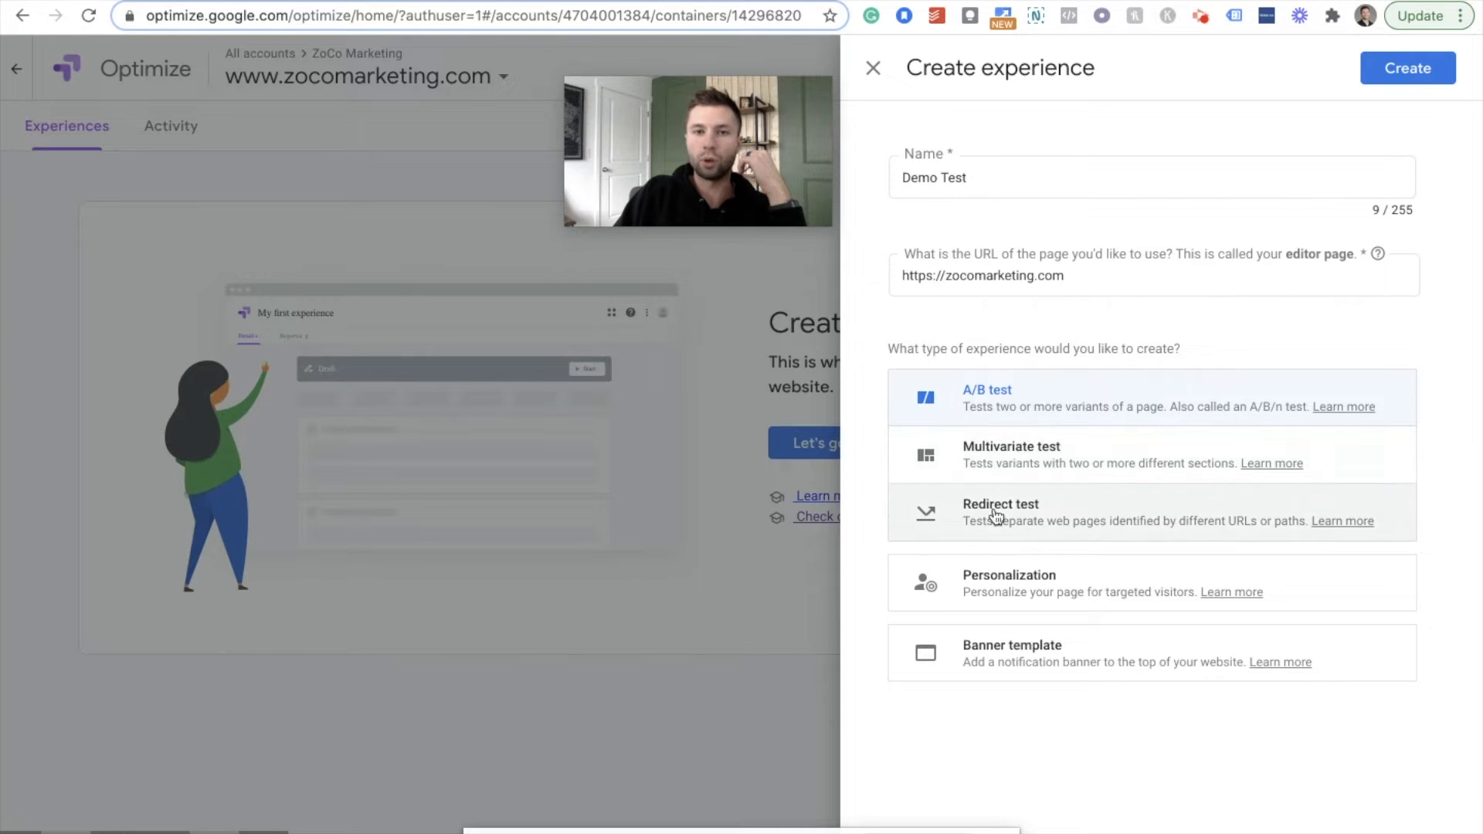
left_click(1395, 67)
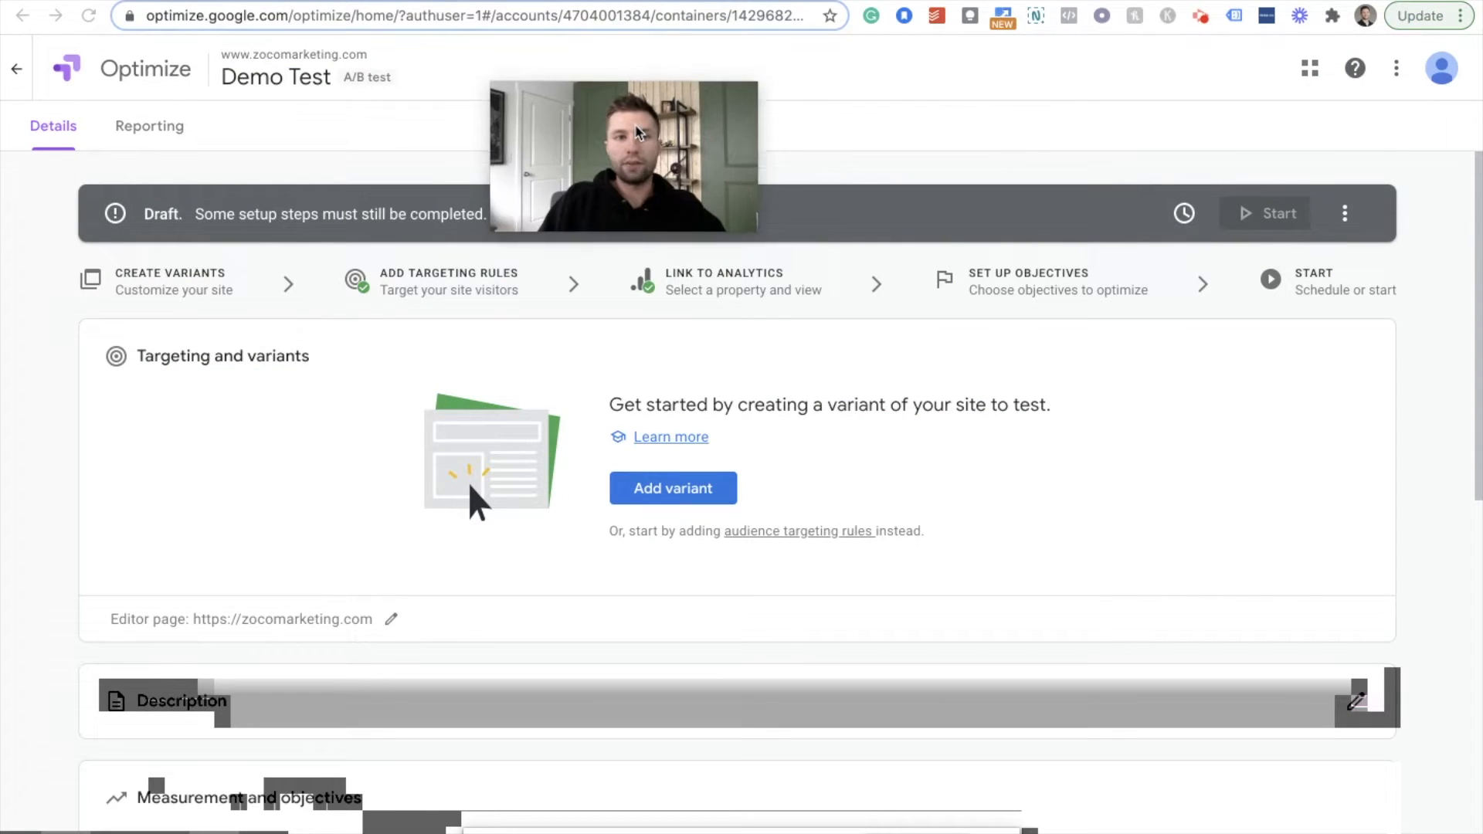
Add a variant named Yellow Button to the Demo Test experience.
left_click_drag(711, 125, 999, 103)
scroll(729, 445, "down", 1)
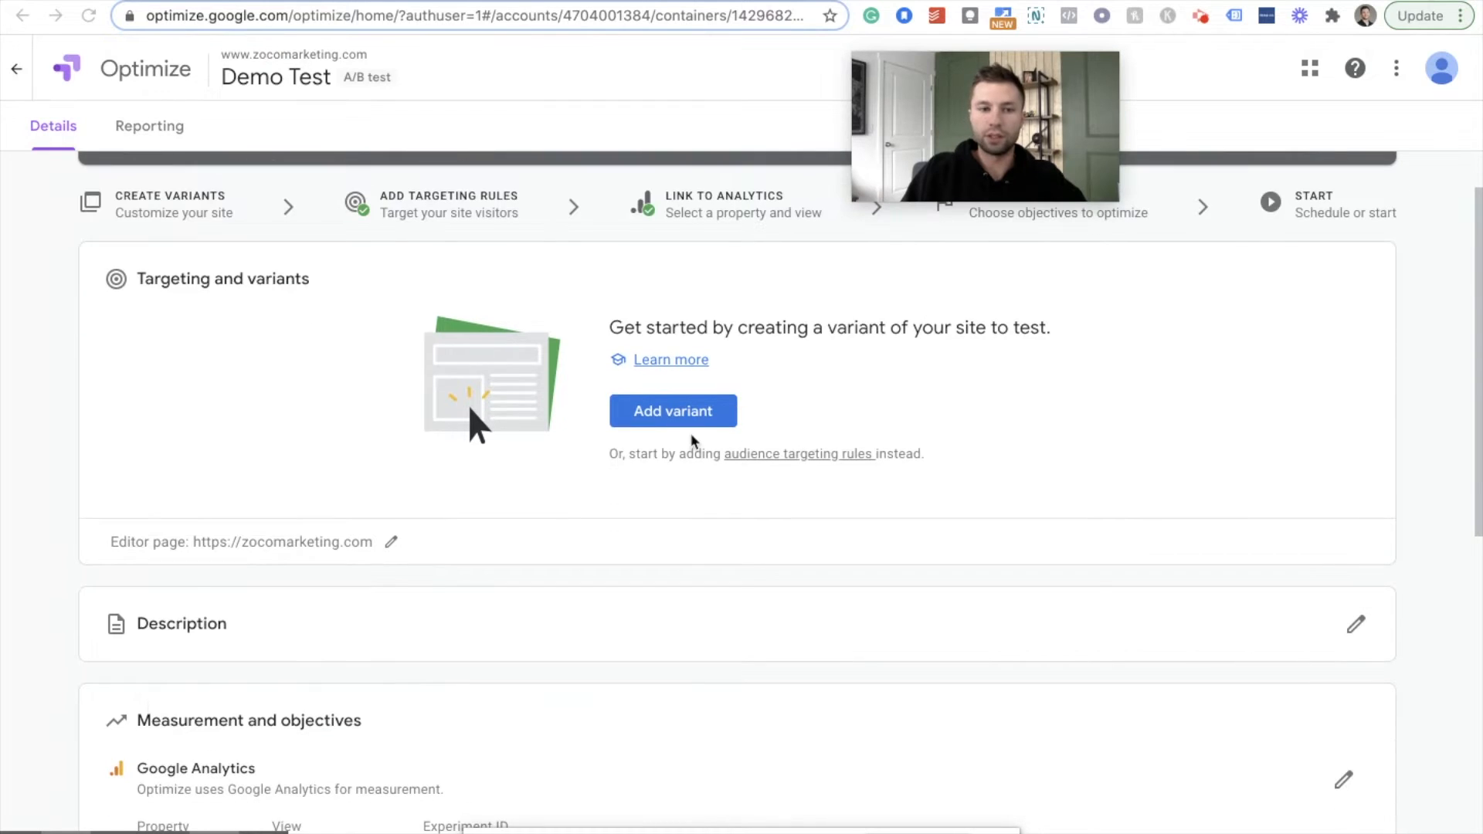
left_click(657, 417)
left_click_drag(964, 142, 646, 132)
left_click(989, 161)
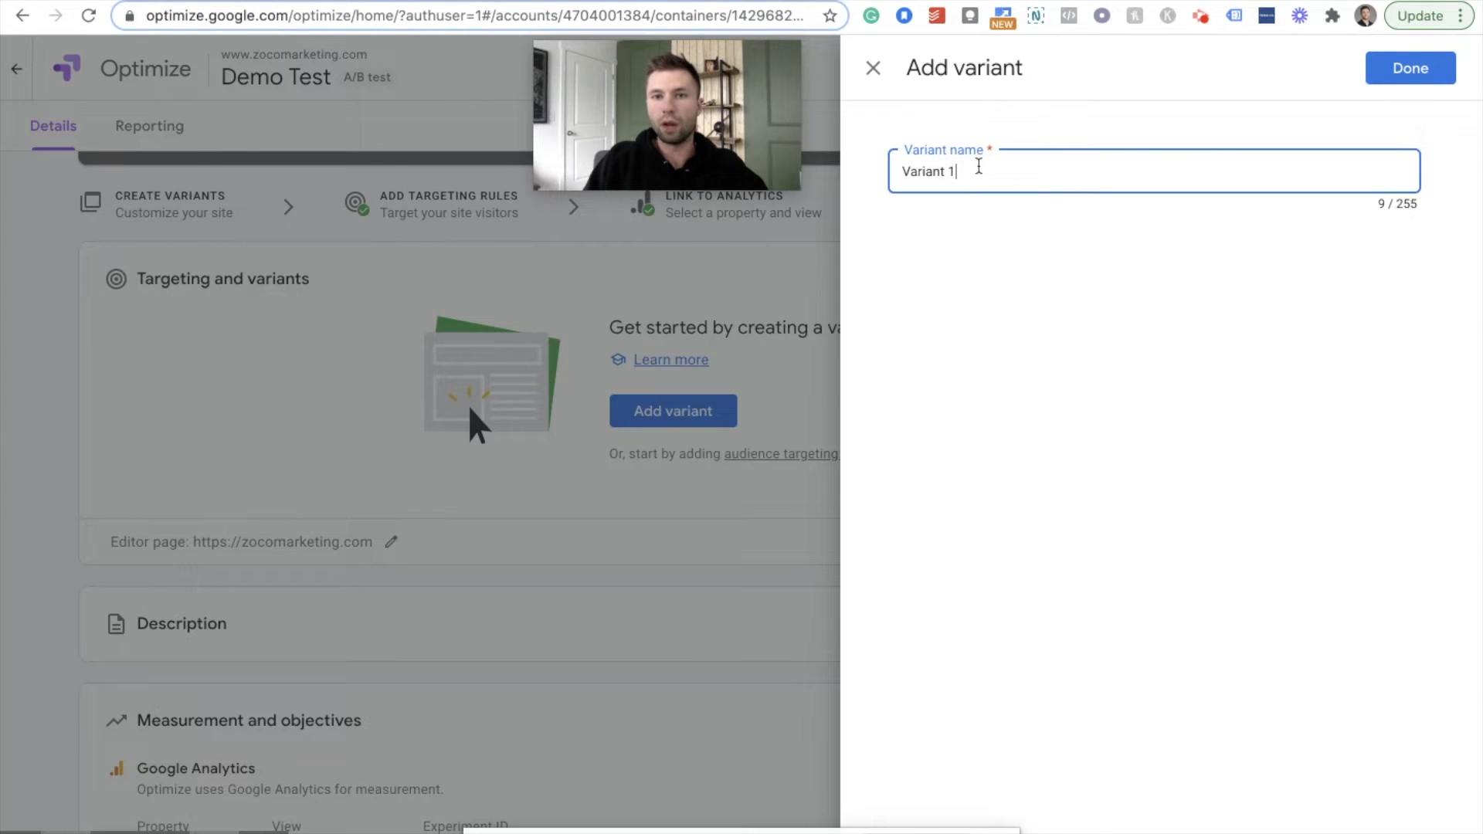
left_click_drag(965, 166, 854, 258)
key("BackSpace")
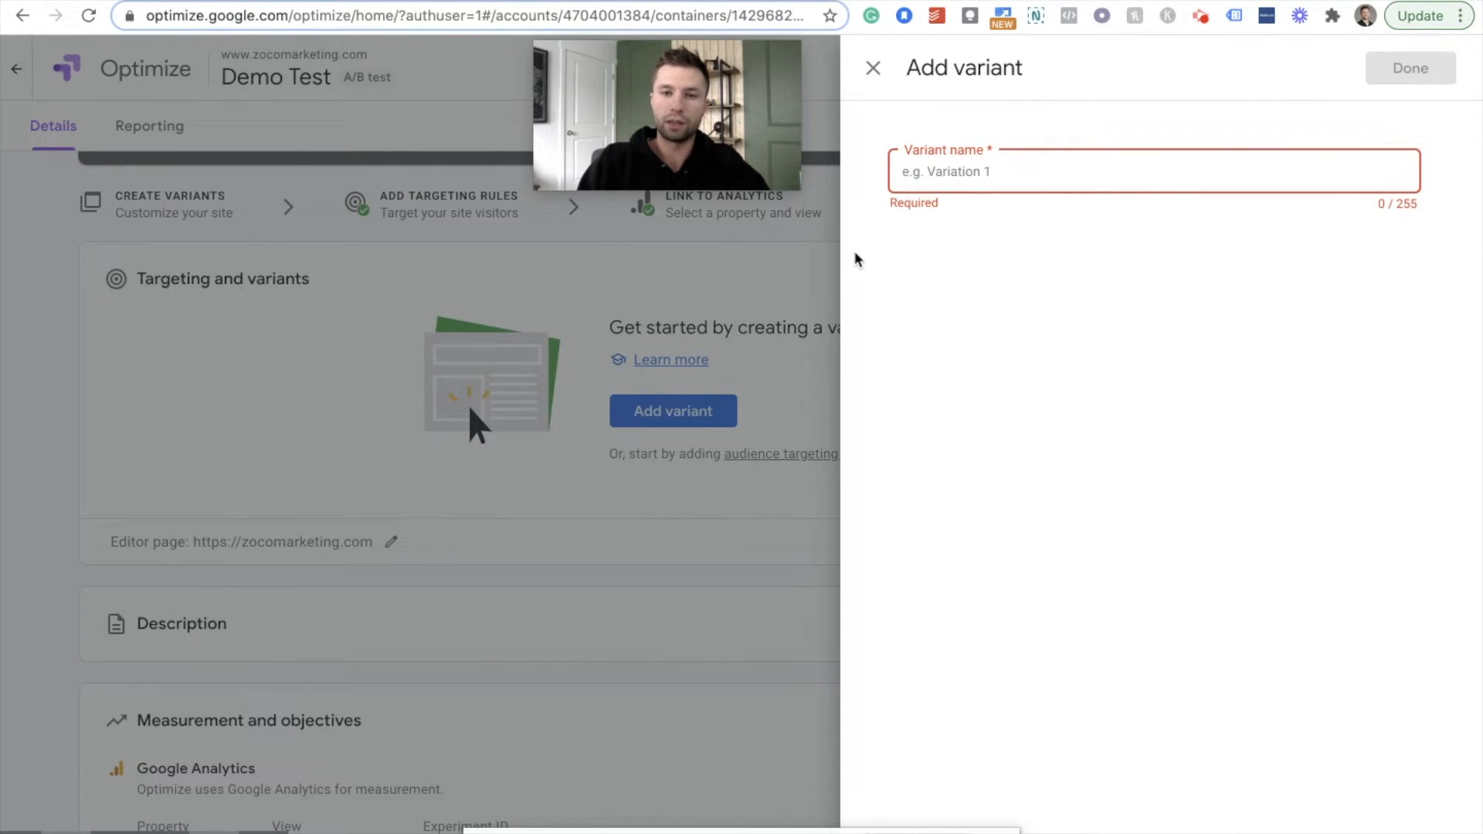
type("Yellow Button")
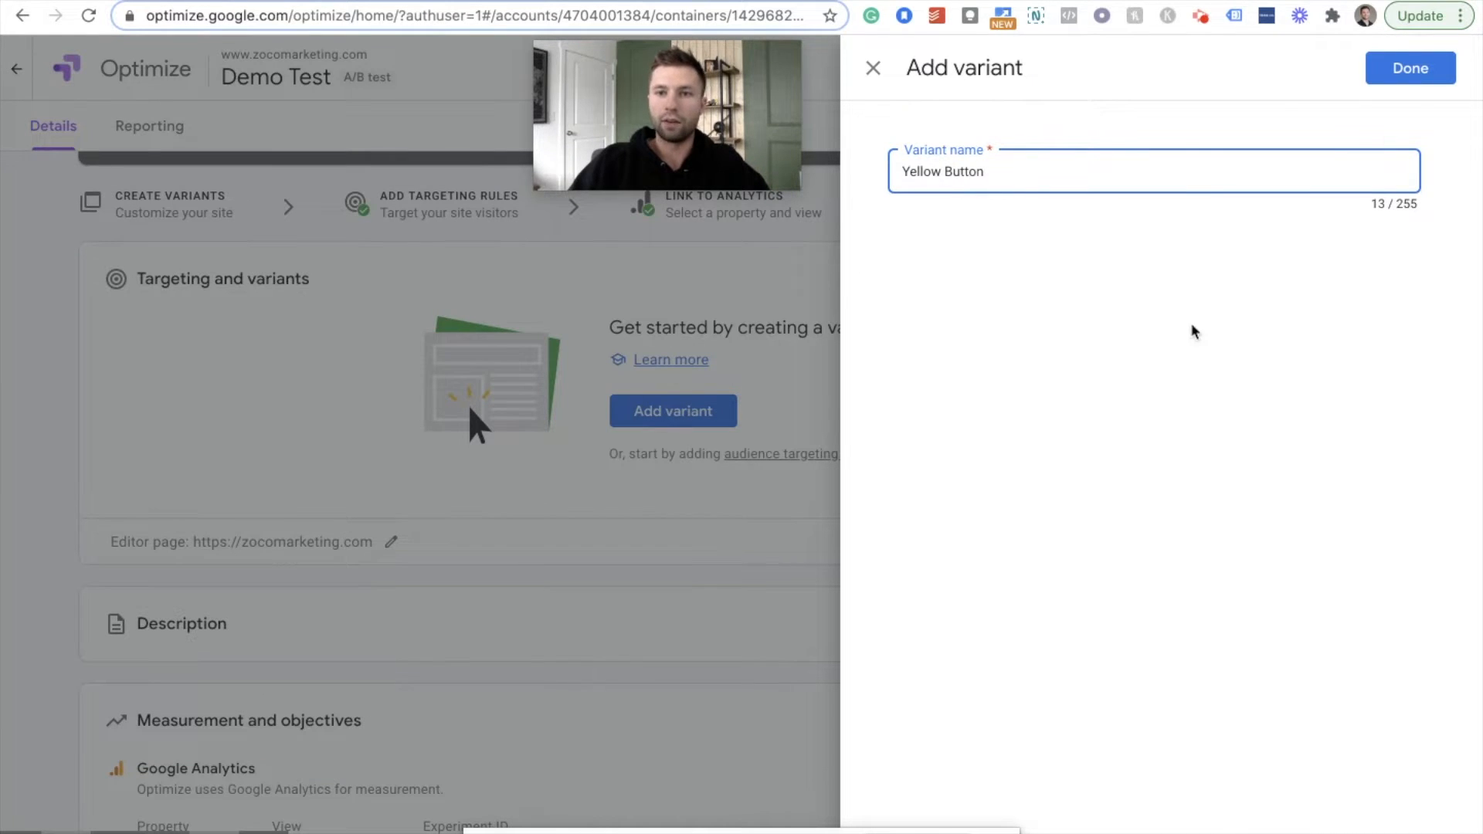
left_click(1401, 74)
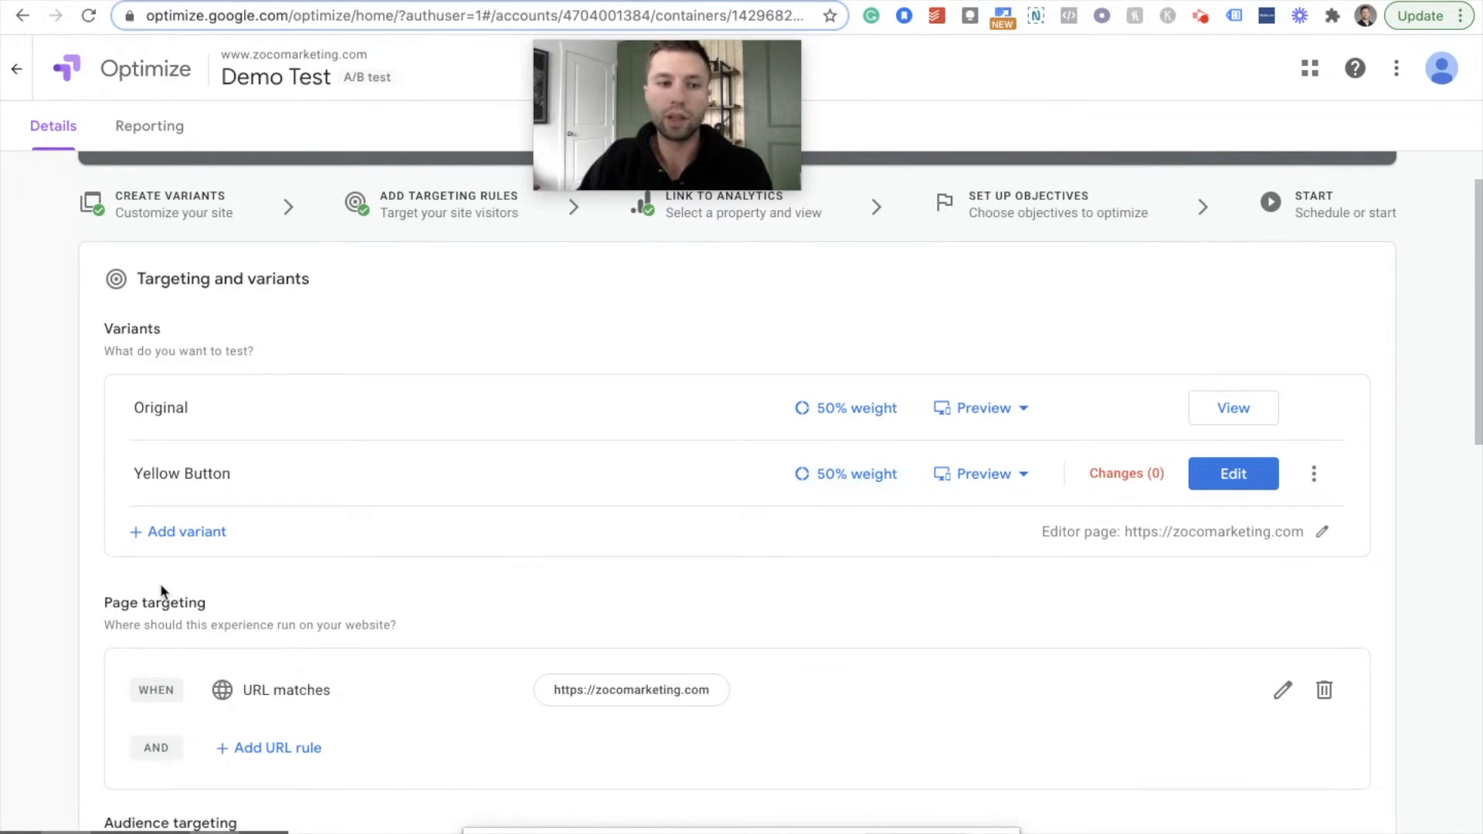
Add another variant named Blue Button to the experience.
left_click(188, 541)
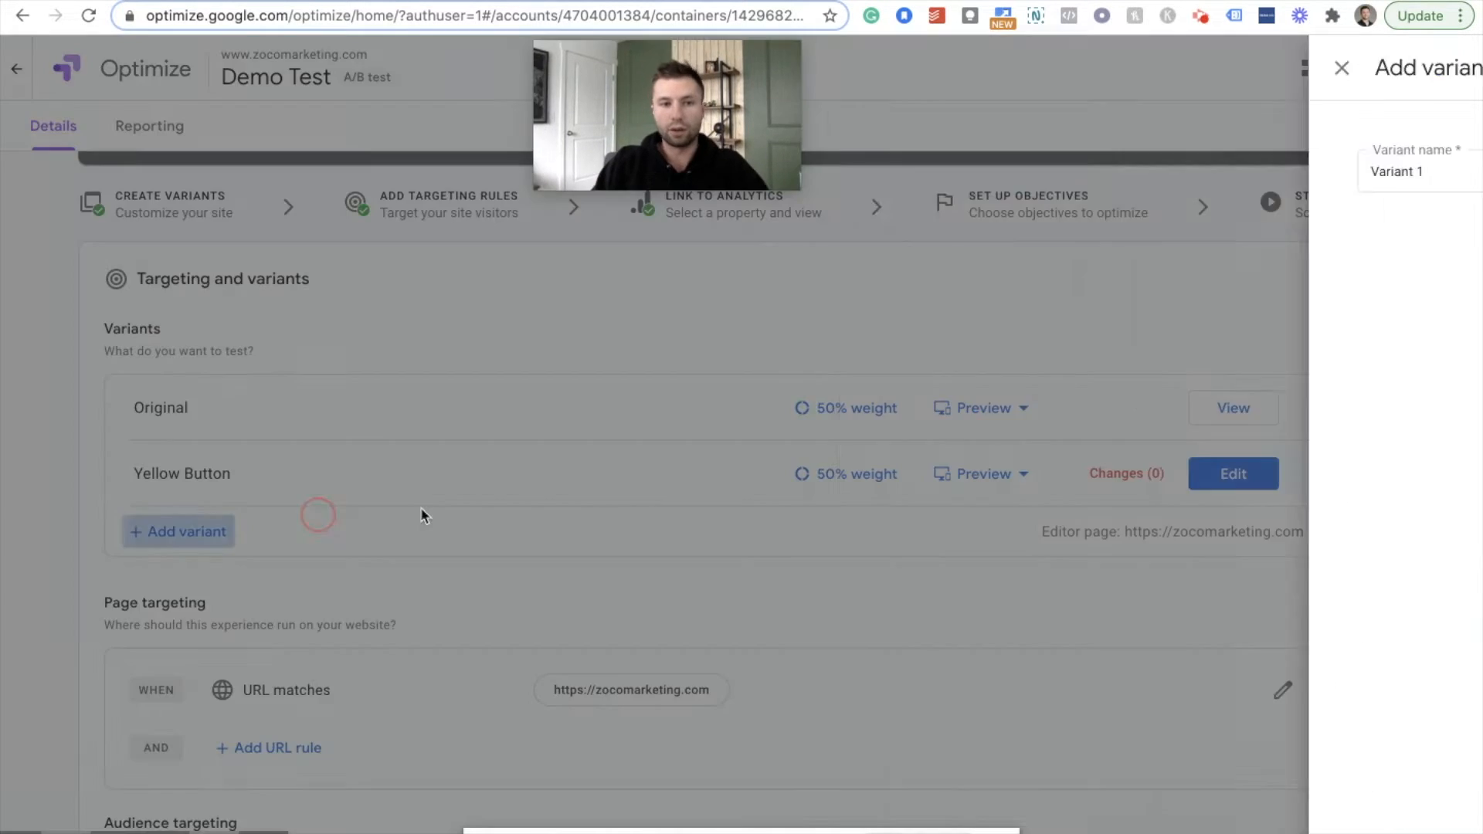
left_click(902, 182)
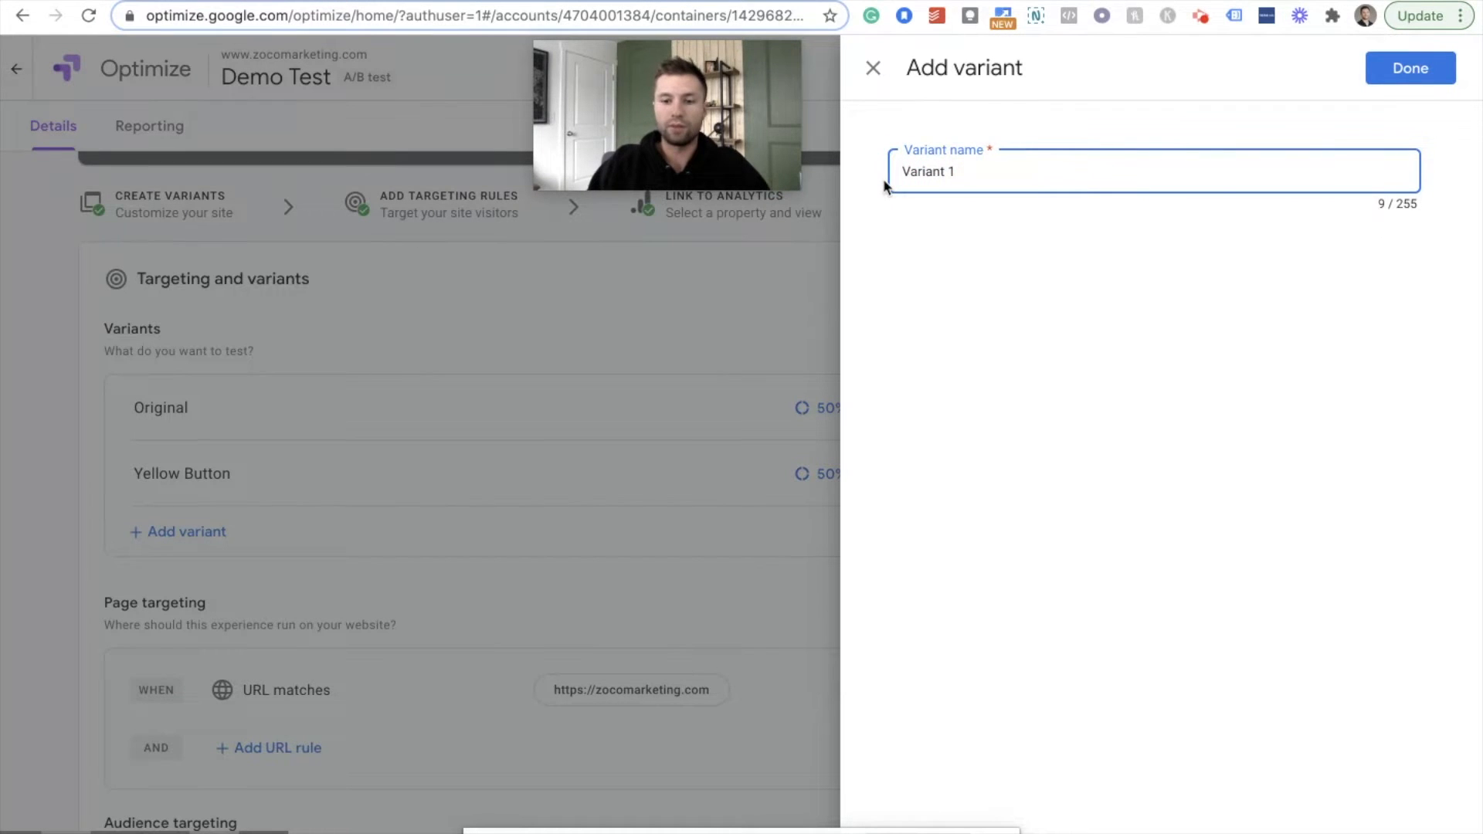
left_click_drag(966, 168, 864, 173)
key("BackSpace")
type("Blue Button")
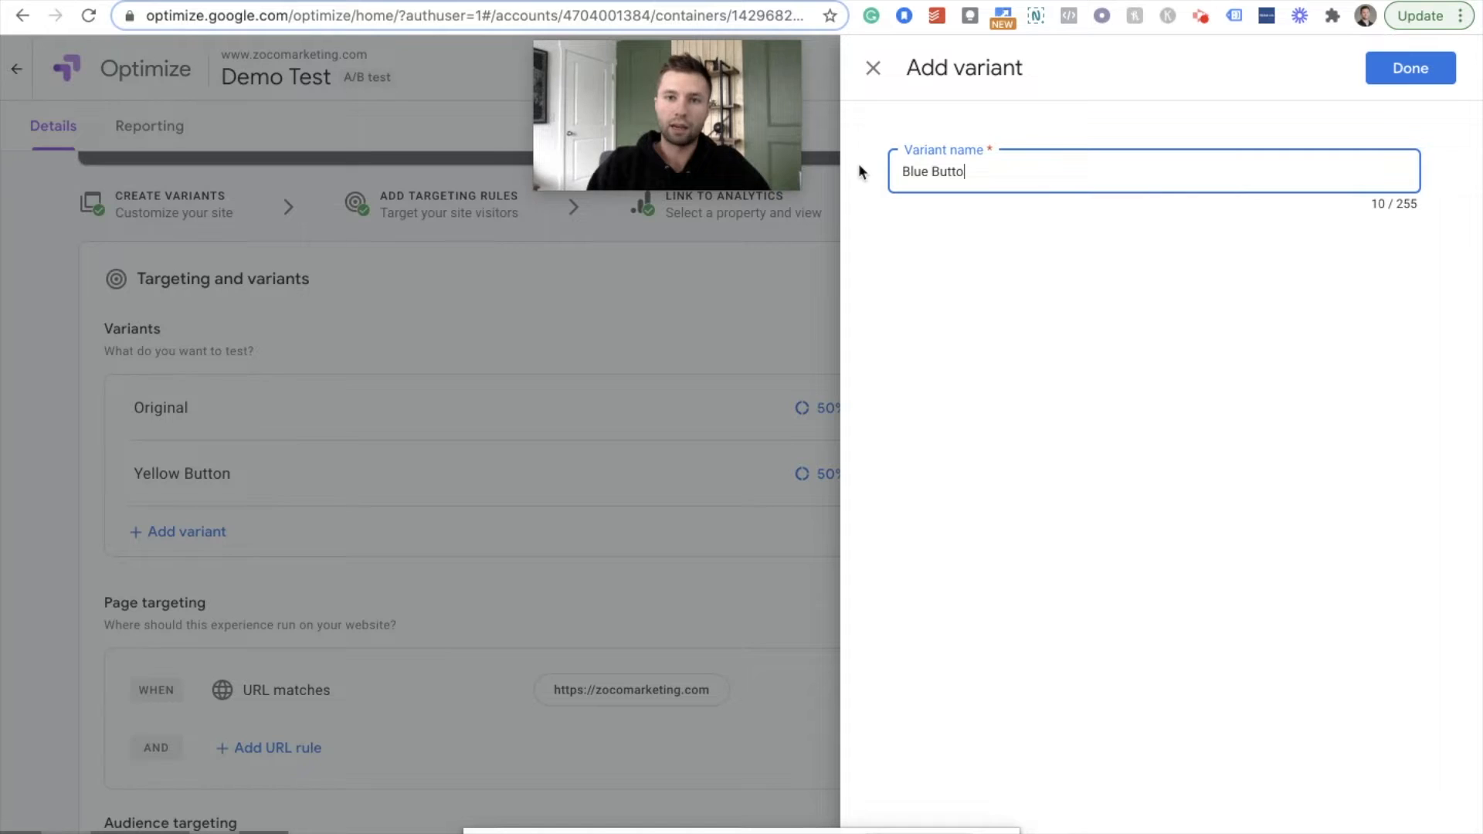
left_click(1398, 72)
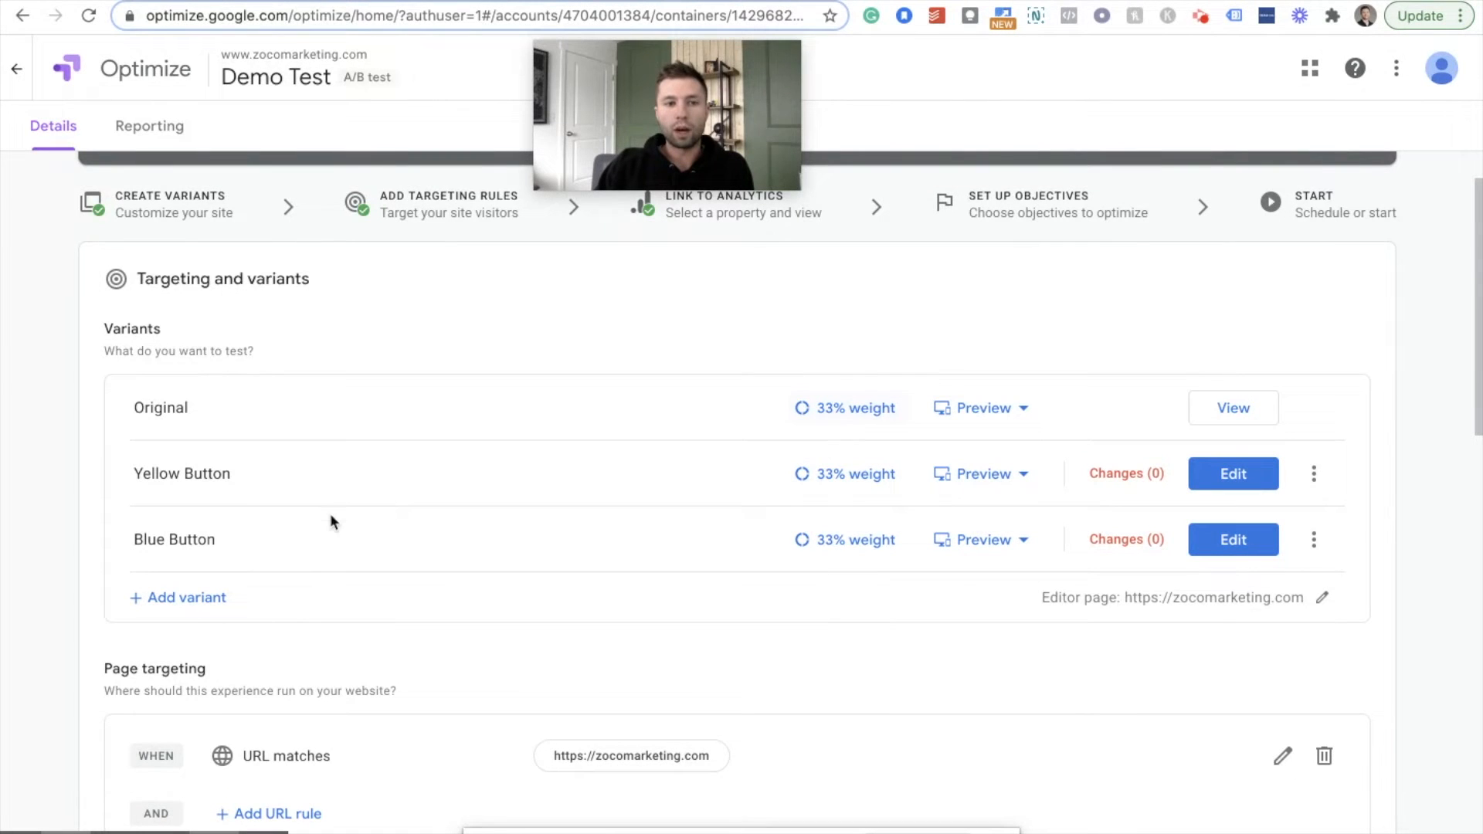
Open the Yellow Button variant in the visual editor and examine the variant list and the element properties.
left_click(1231, 473)
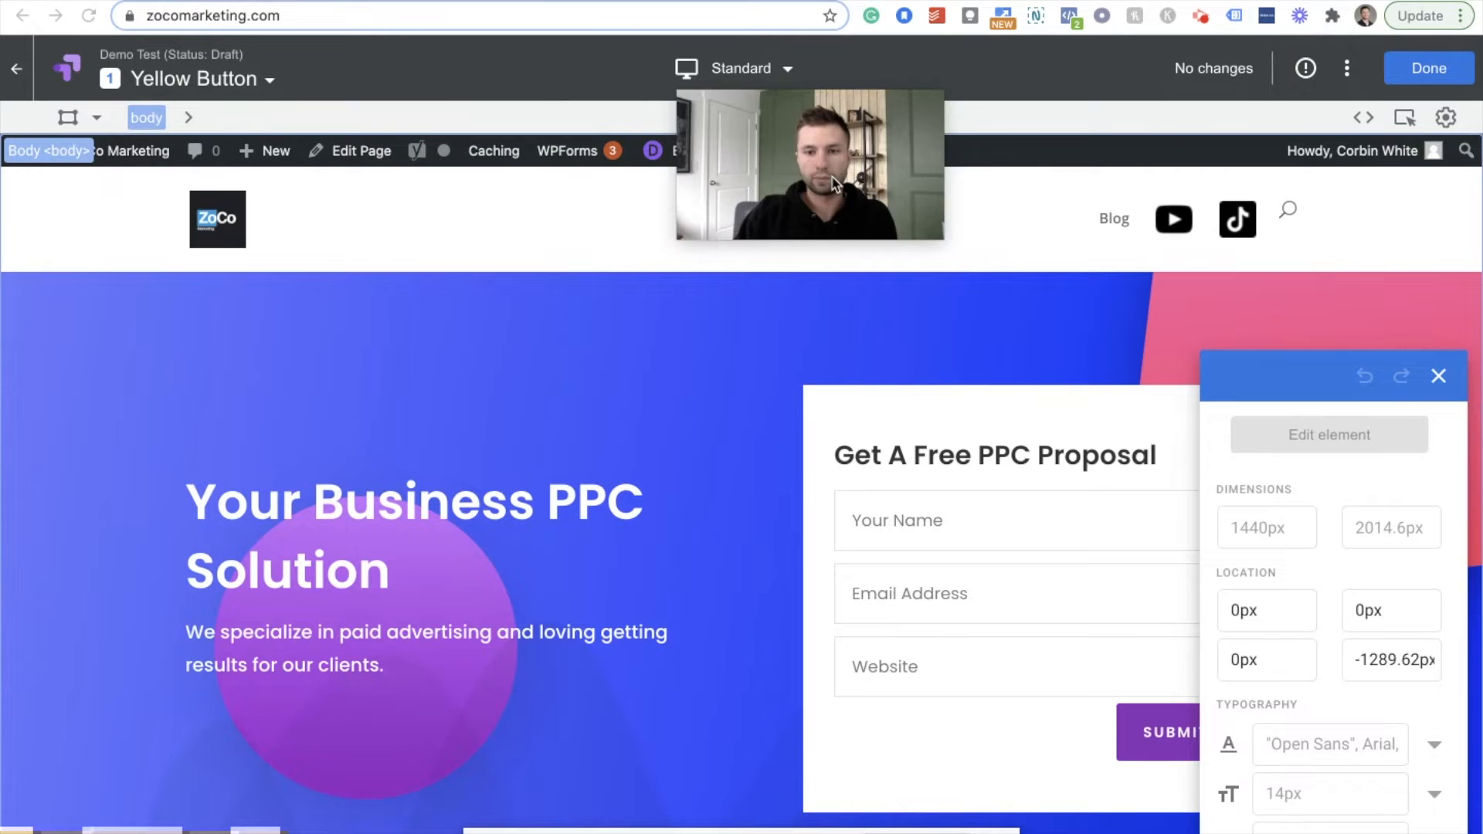
left_click_drag(833, 184, 1012, 143)
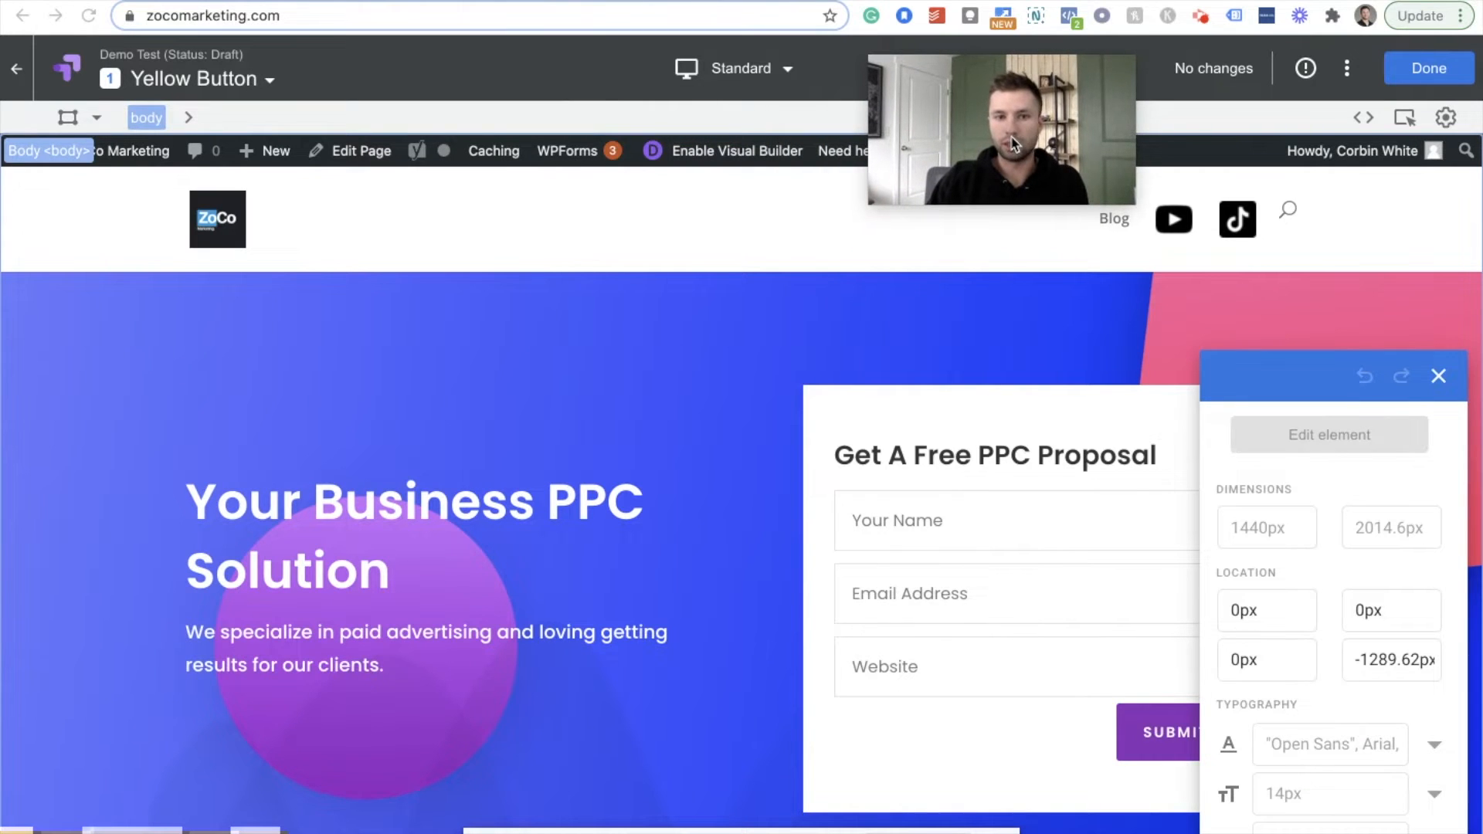
left_click(694, 230)
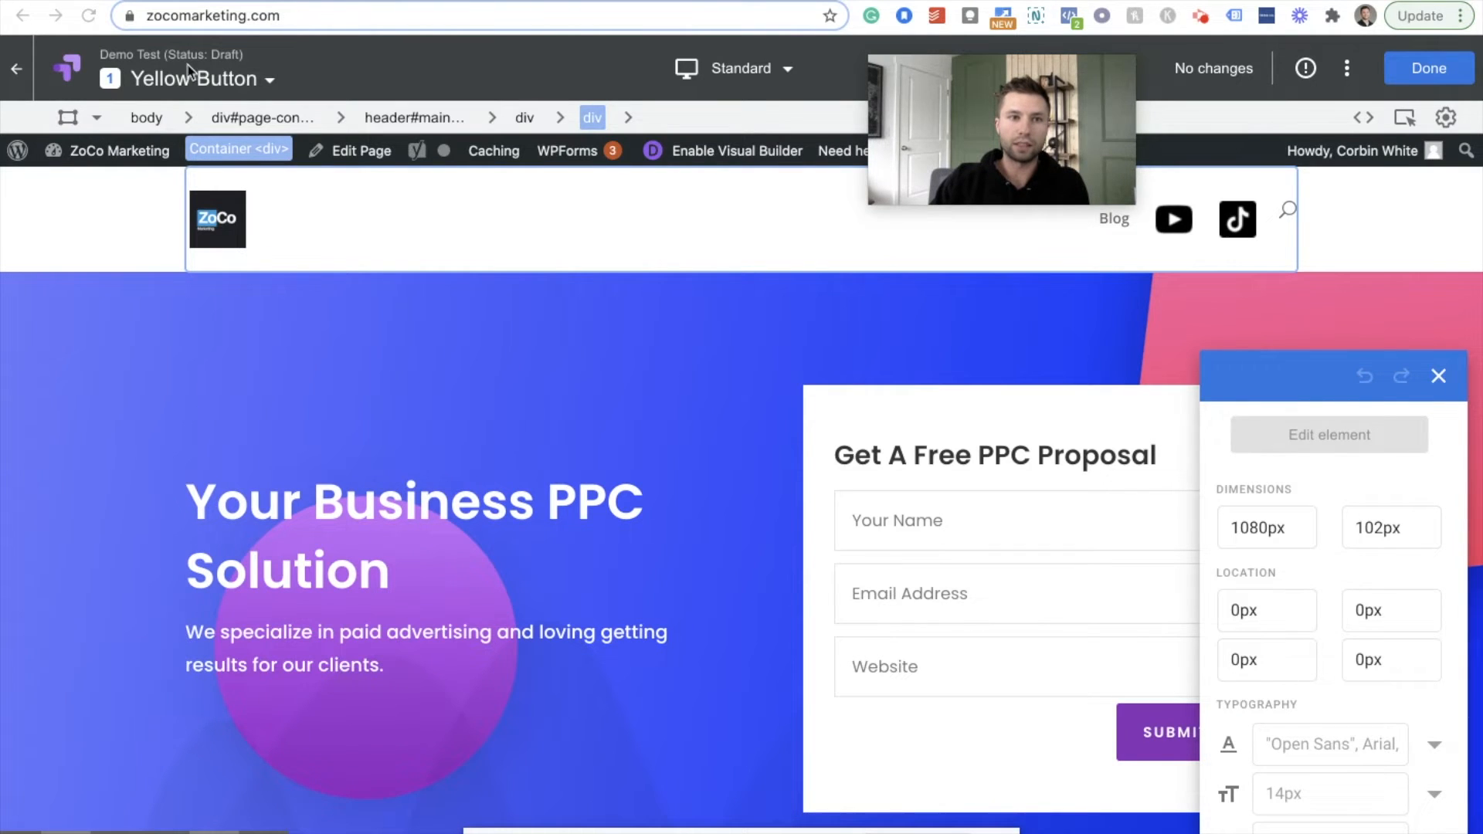
left_click(270, 81)
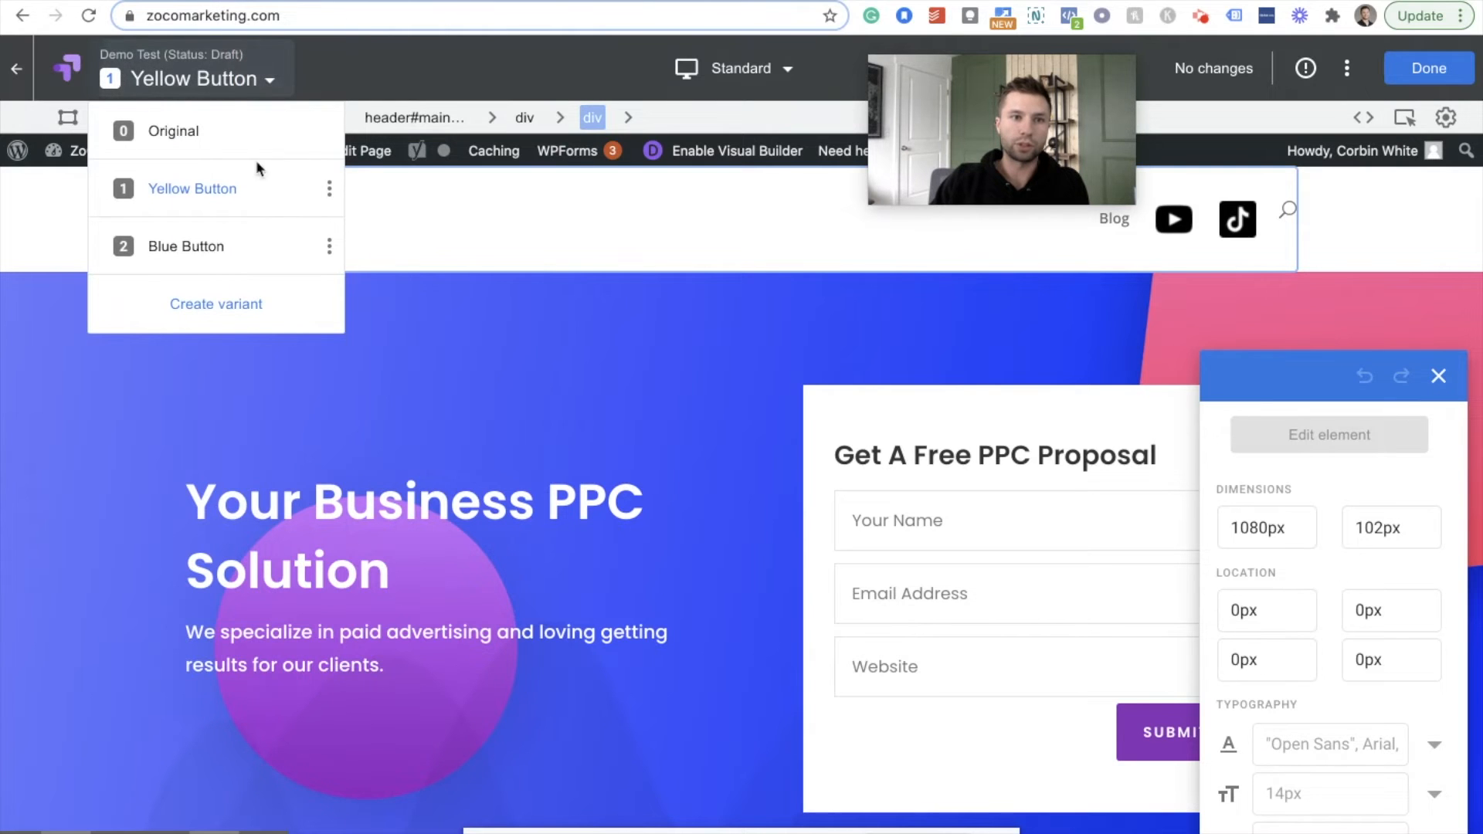
left_click(343, 73)
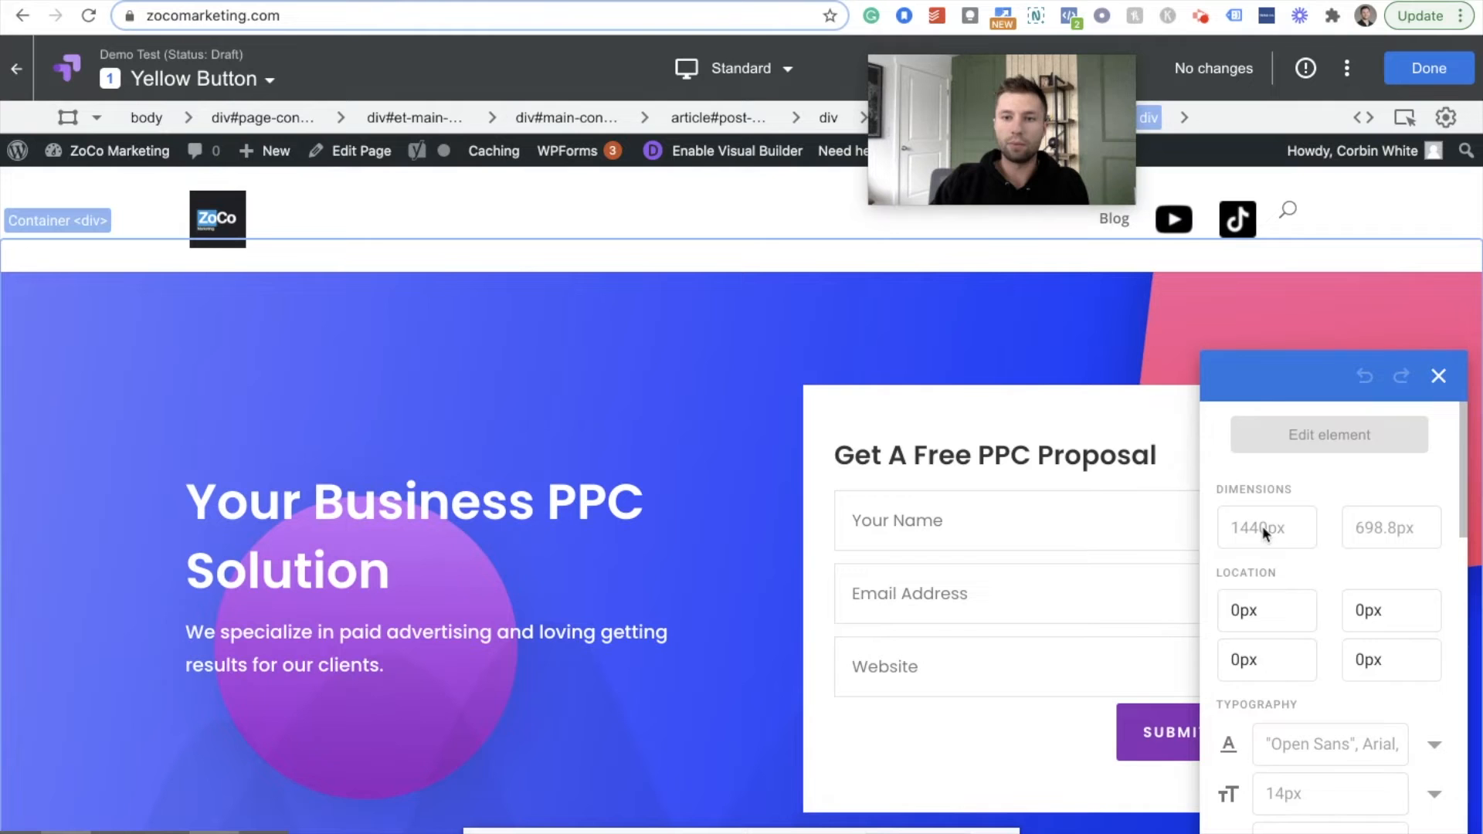
scroll(1305, 476, "down", 1)
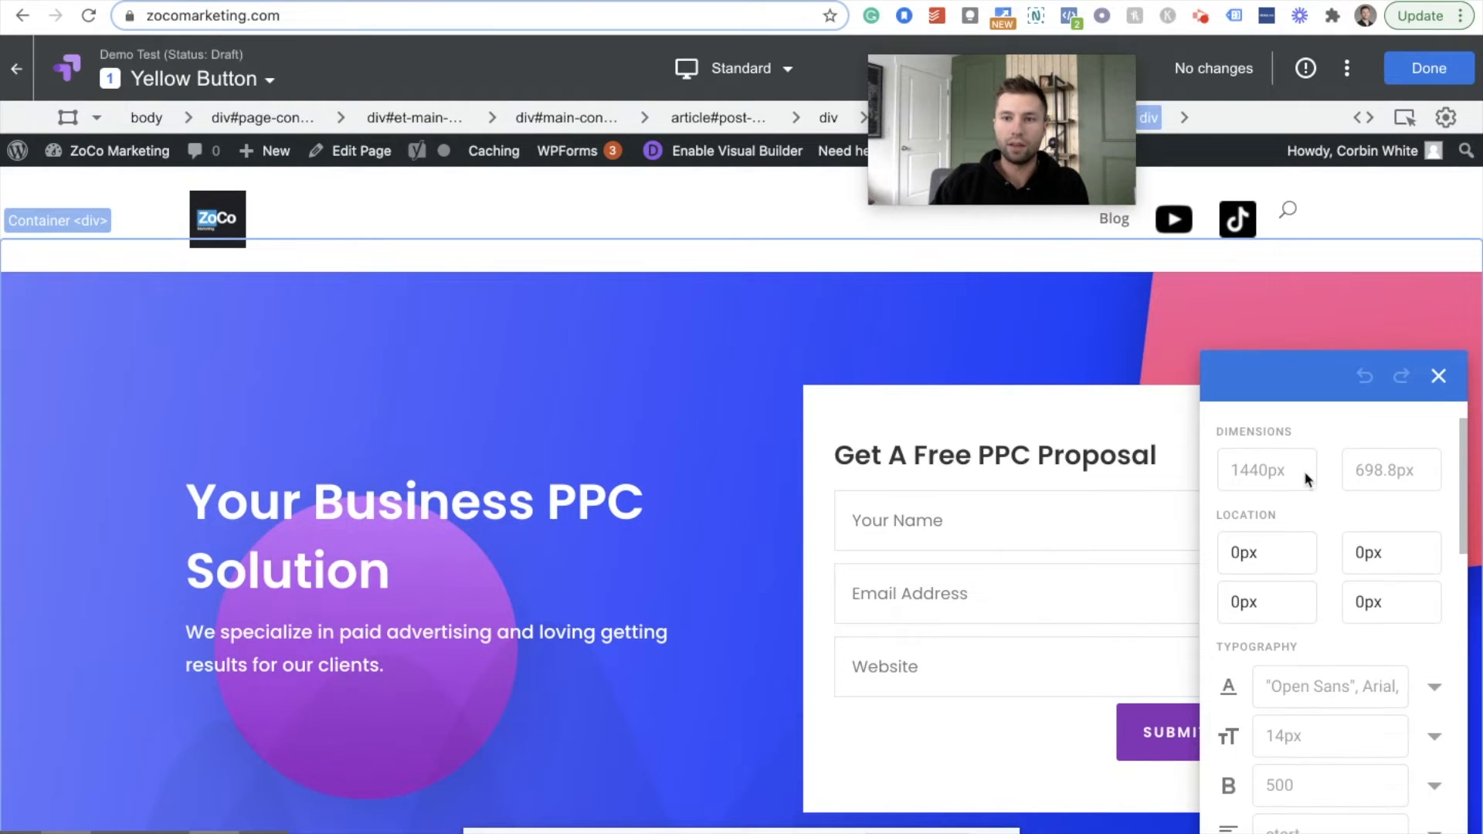
scroll(1305, 475, "up", 1)
left_click(898, 428)
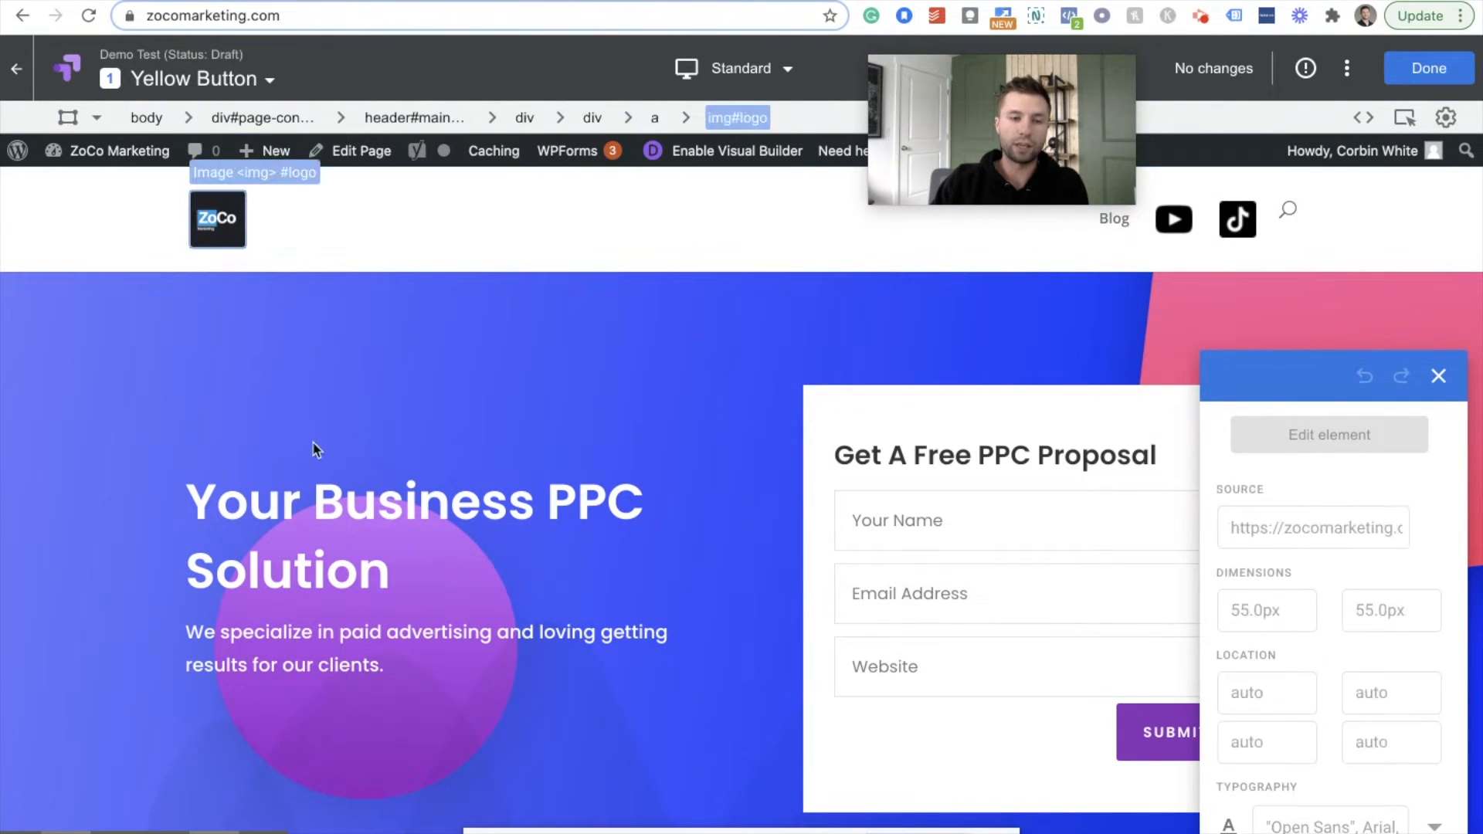
Edit the HTML of the hero's main heading so its text reads Best PPC Company, and apply the change.
left_click(301, 549)
left_click(294, 537)
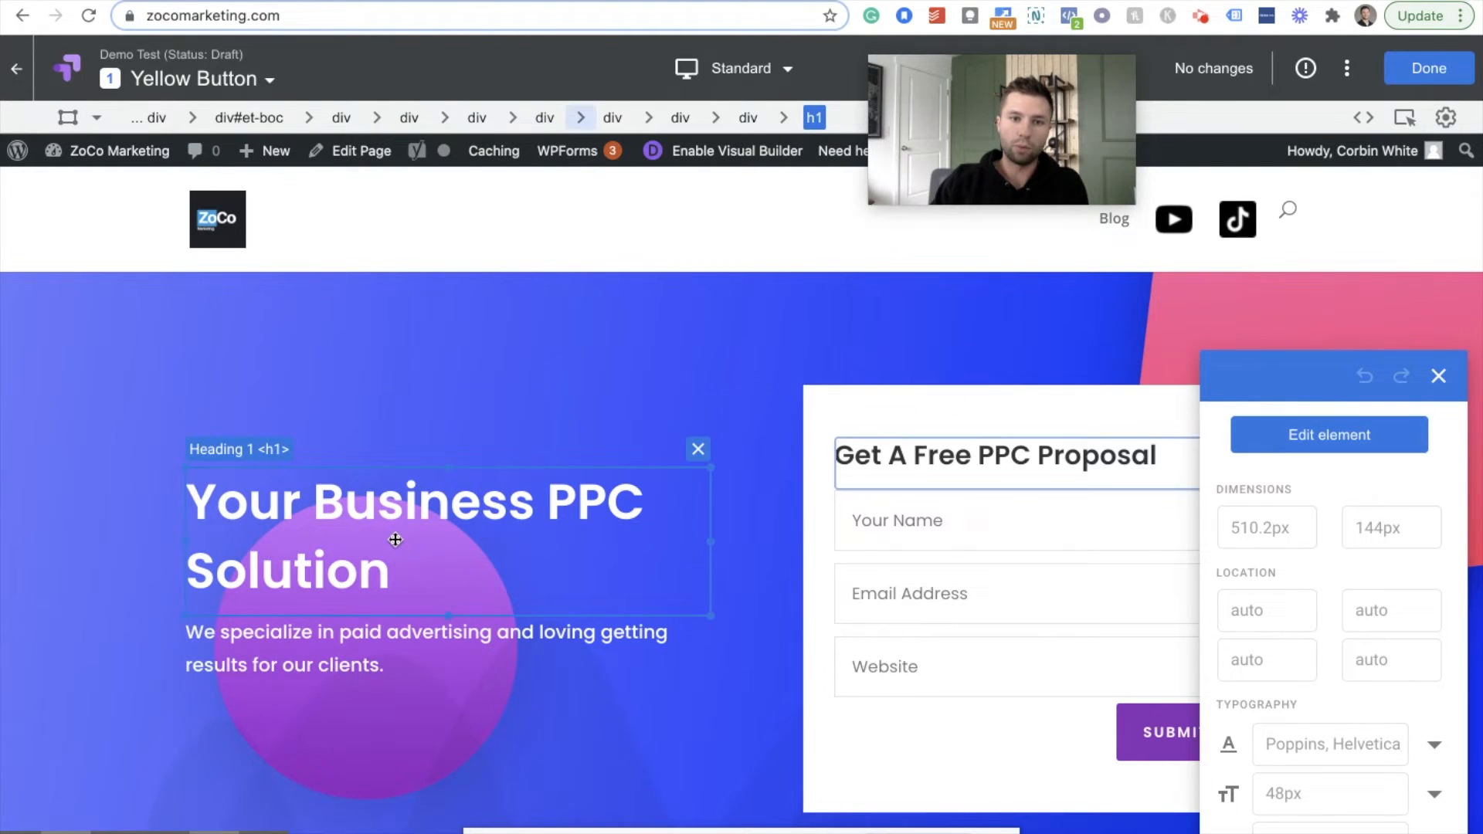
left_click(1303, 437)
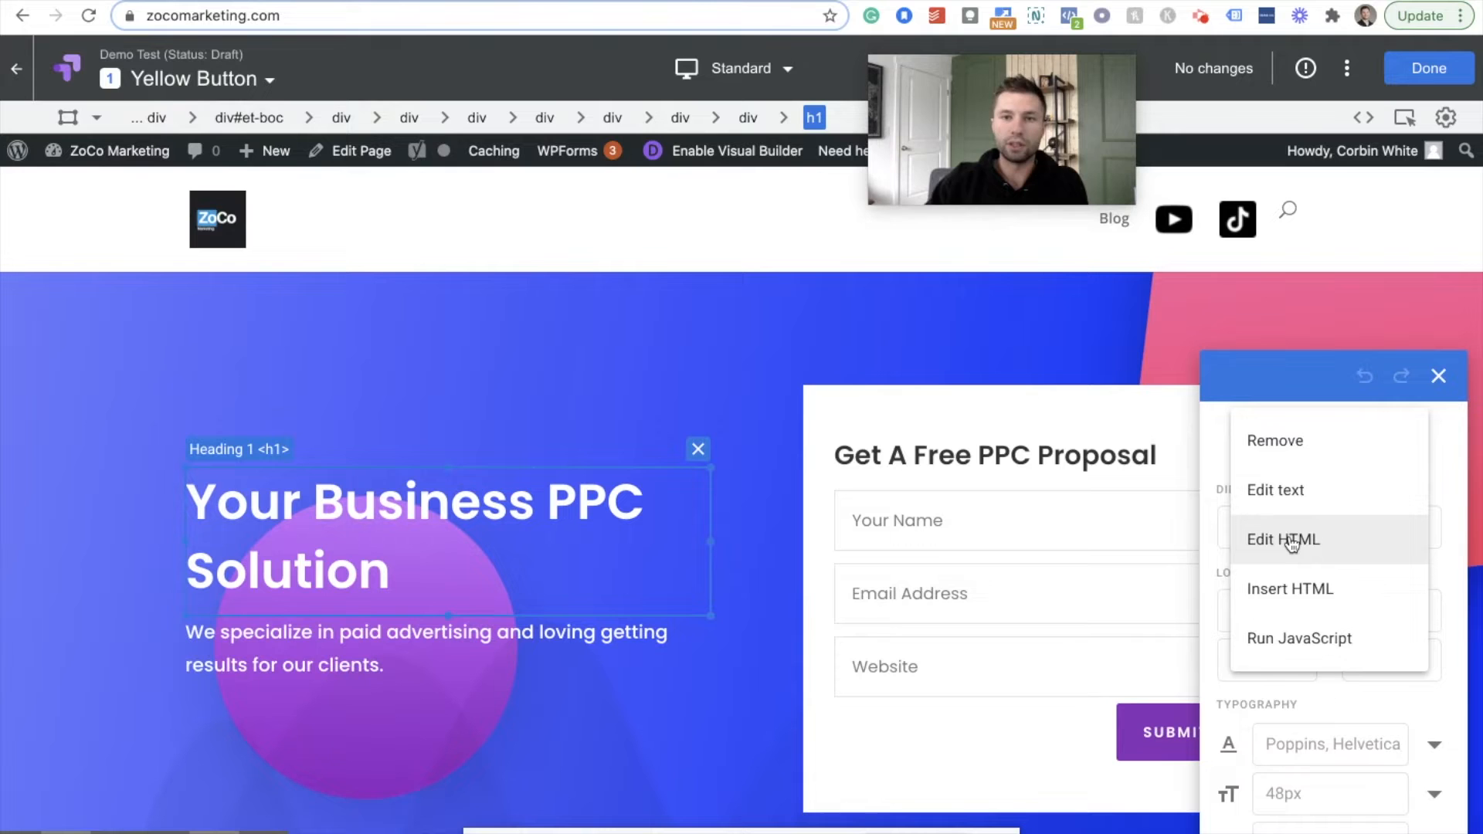
left_click(1292, 545)
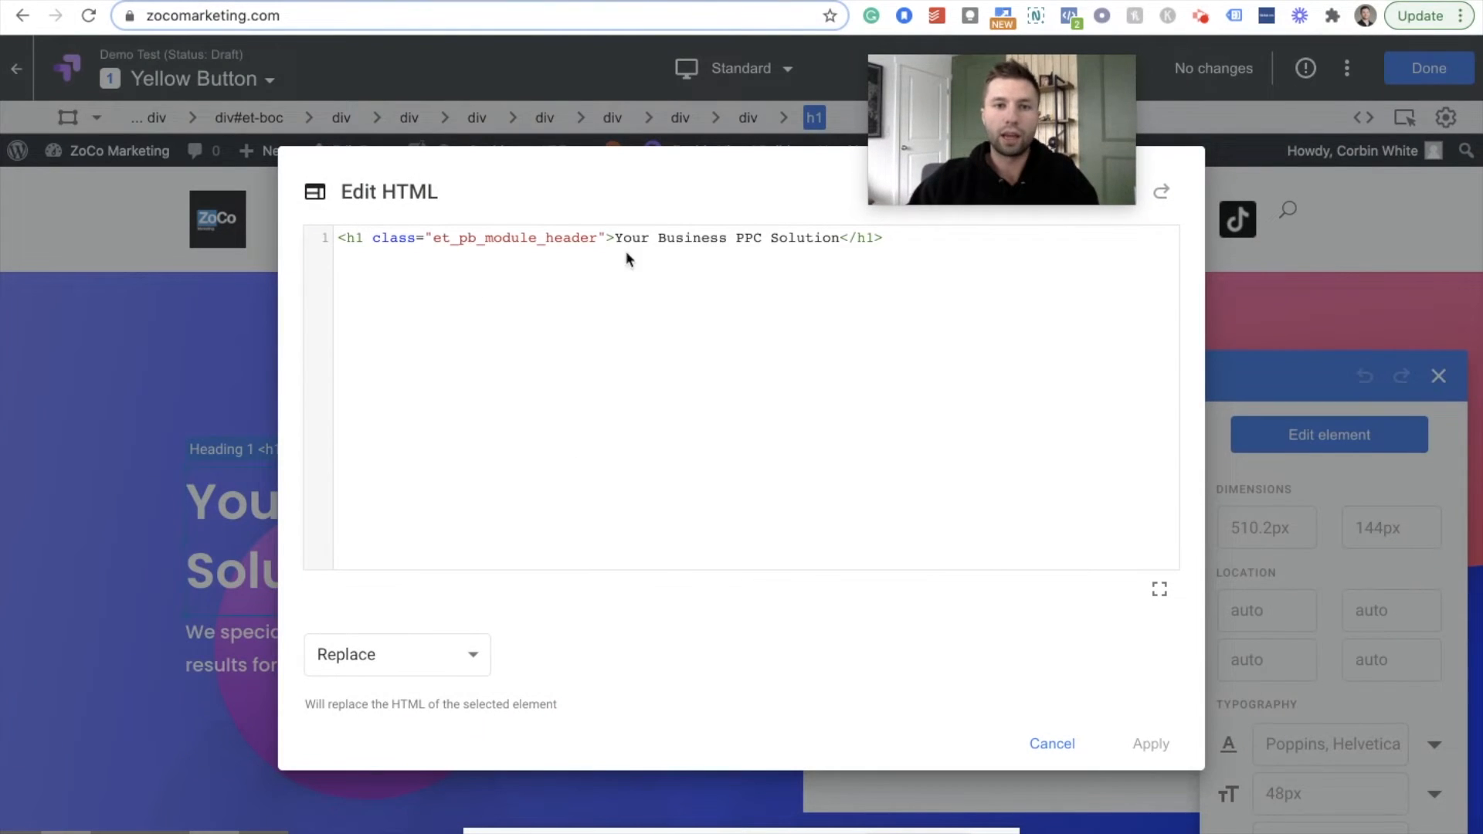
left_click_drag(617, 241, 764, 238)
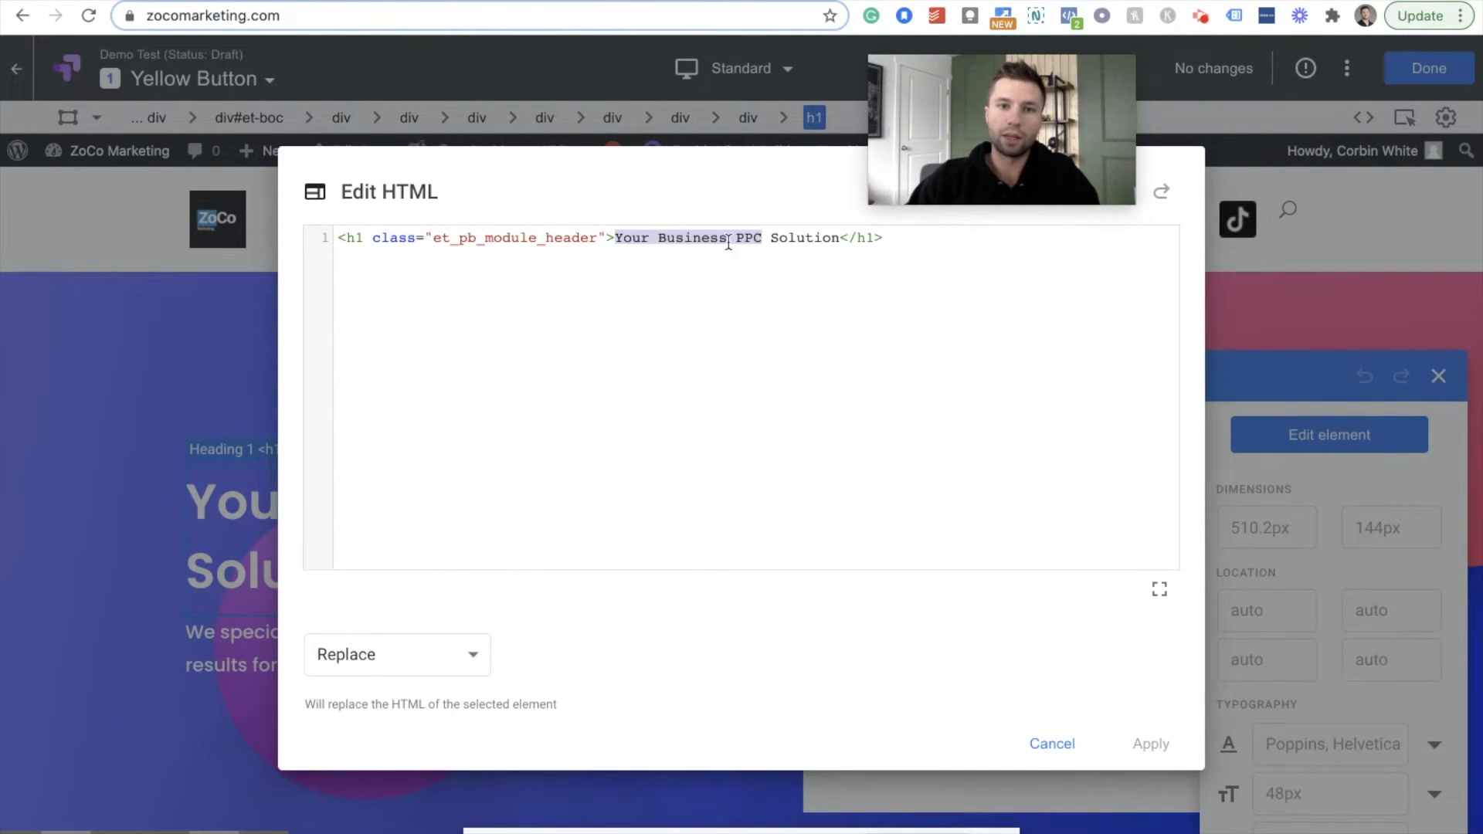
left_click_drag(840, 239, 615, 239)
type("Y")
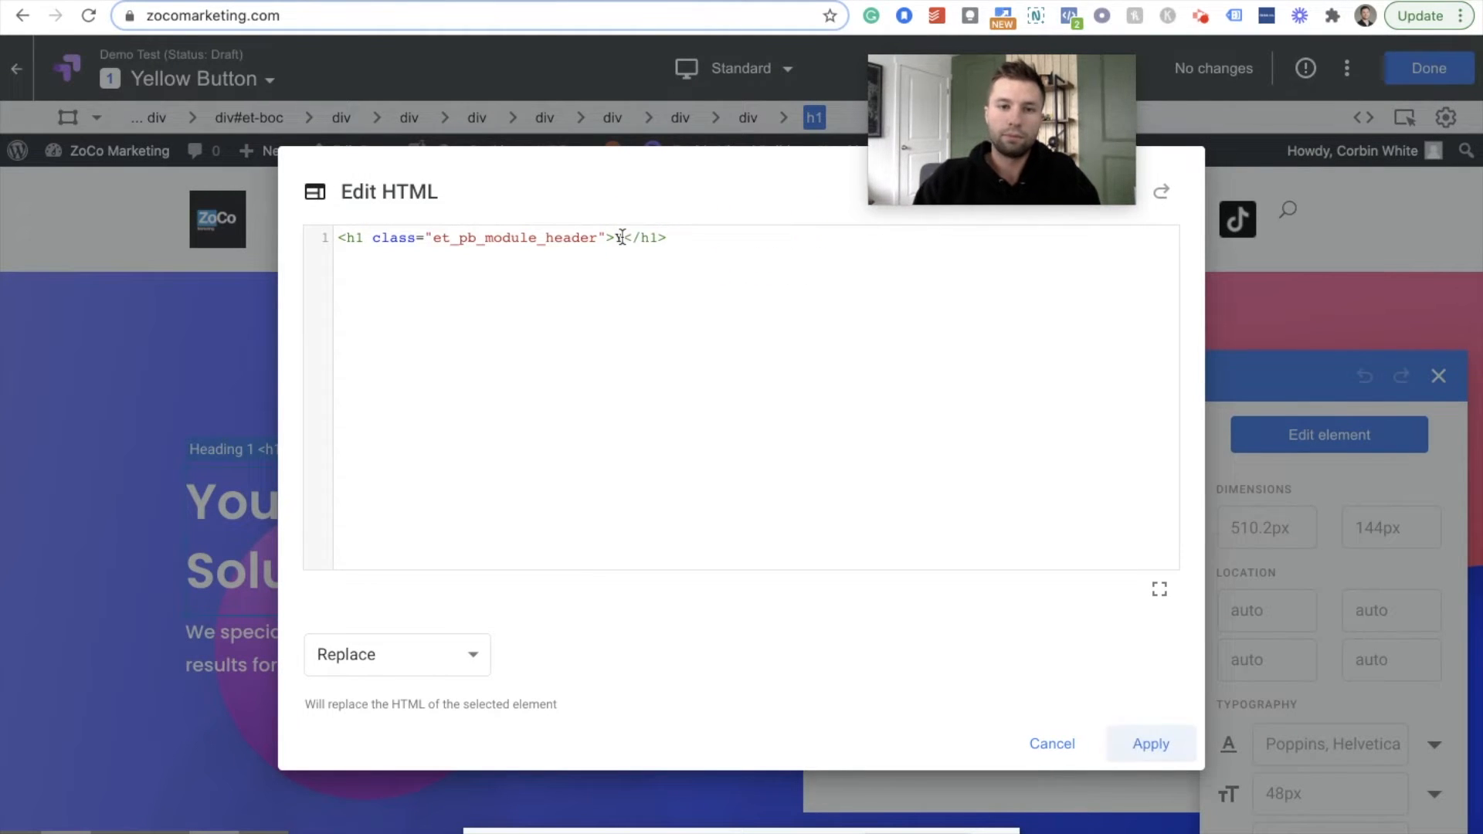
type("Best PPC ")
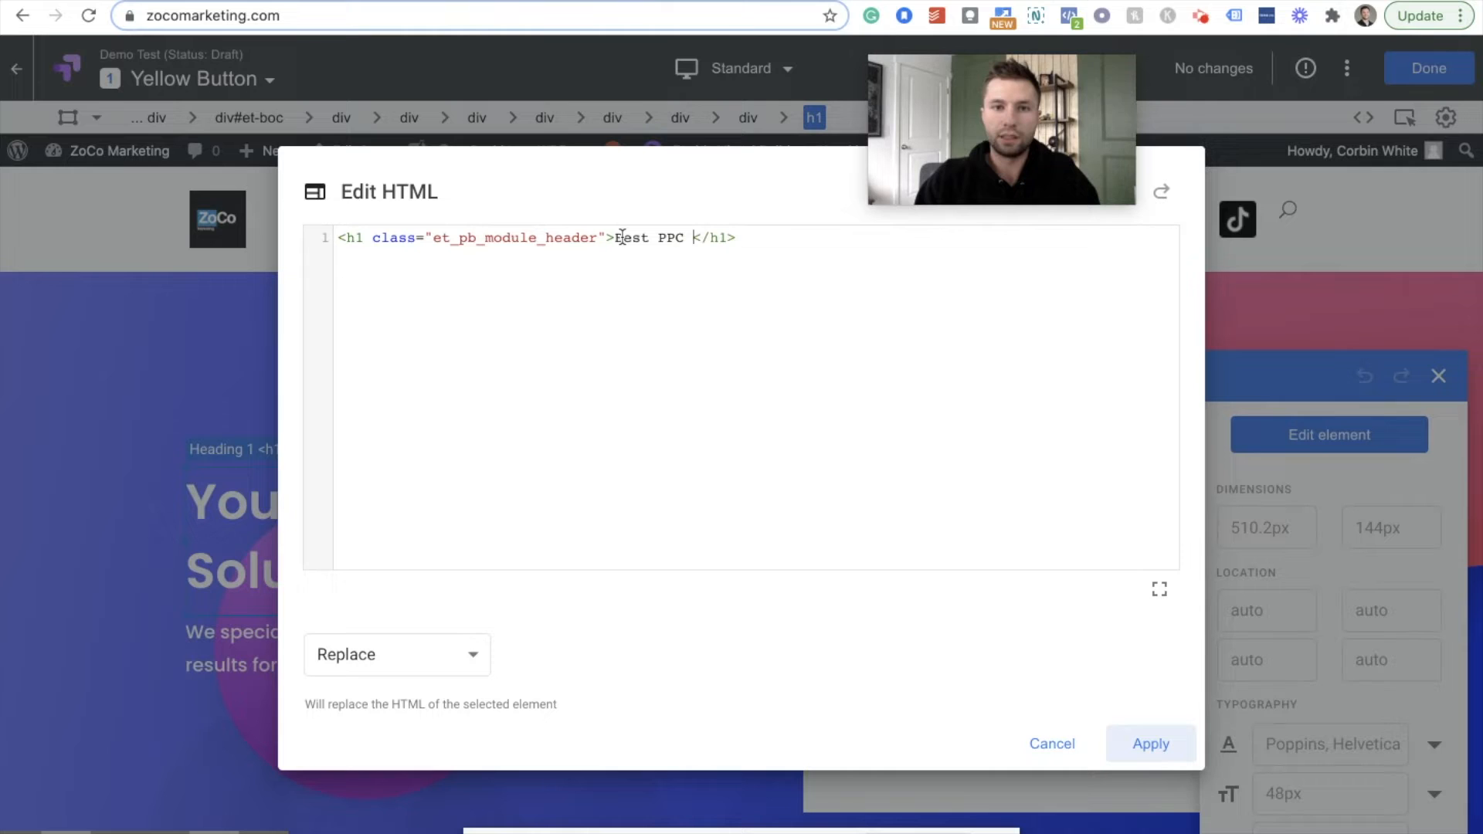
type("Company")
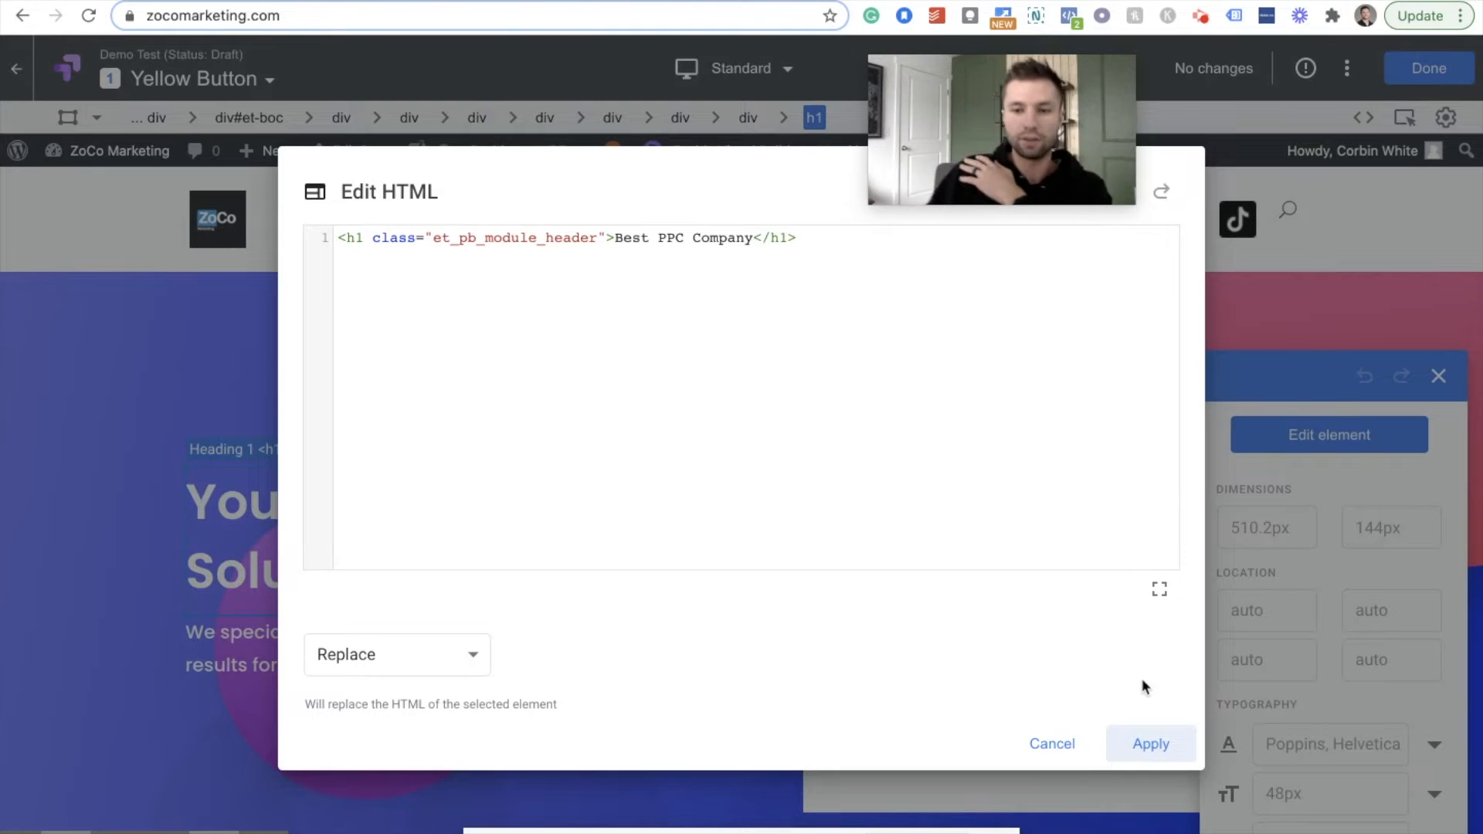
left_click(1141, 743)
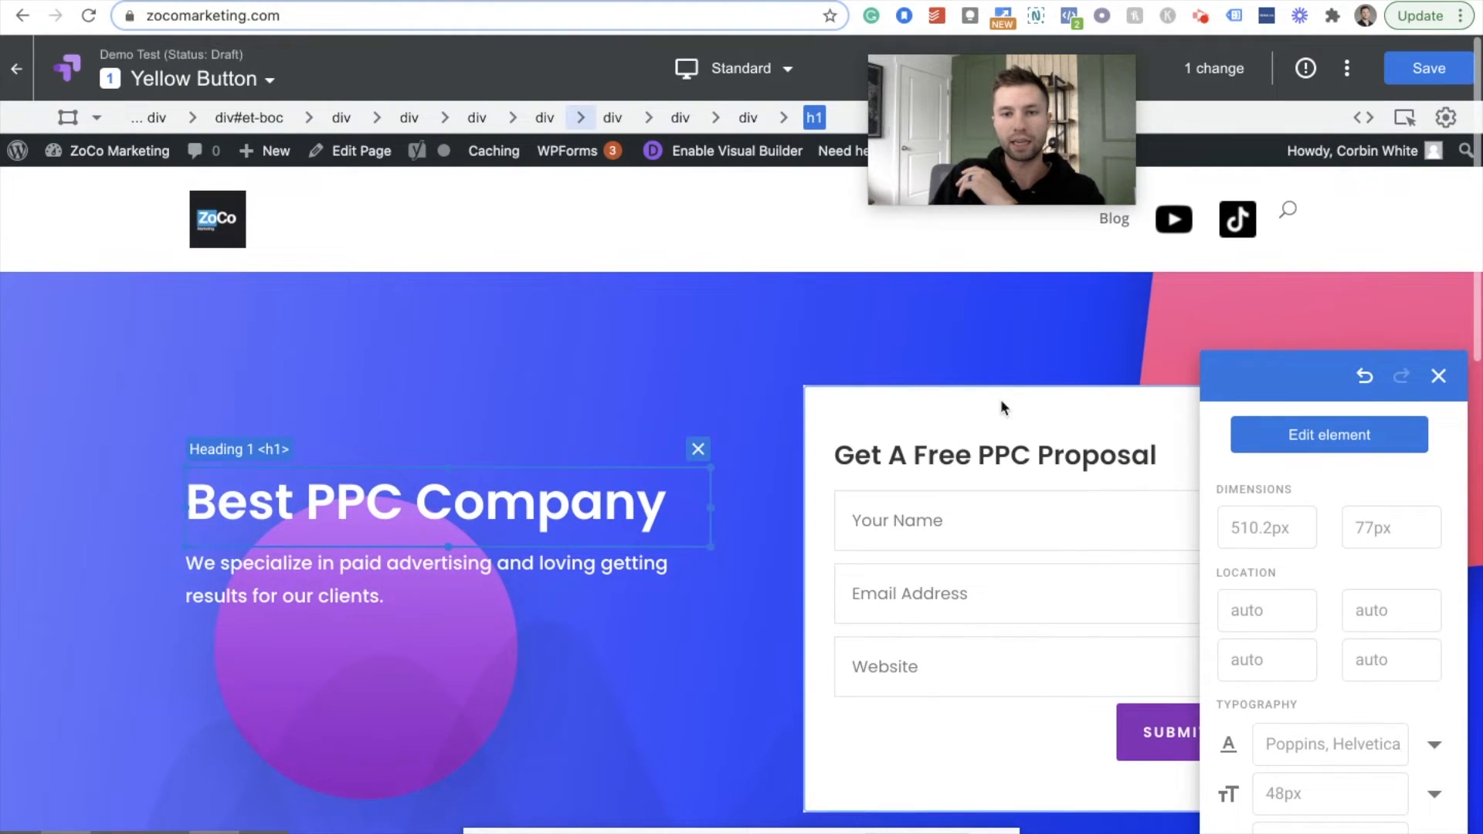
Change the text of the proposal form's SUBMIT button to GET MY PROPOSAL.
scroll(1069, 391, "down", 3)
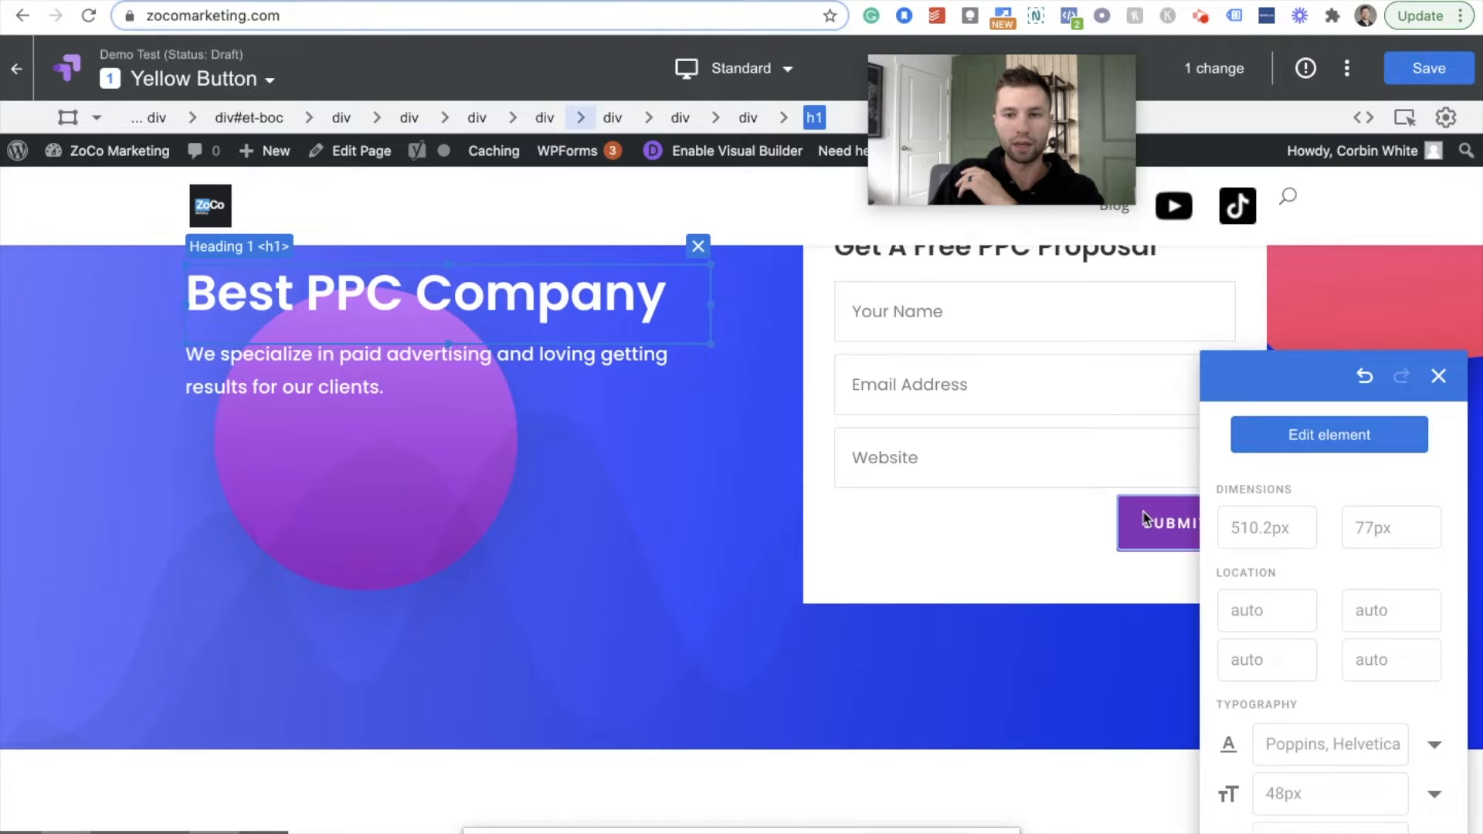
left_click(1144, 517)
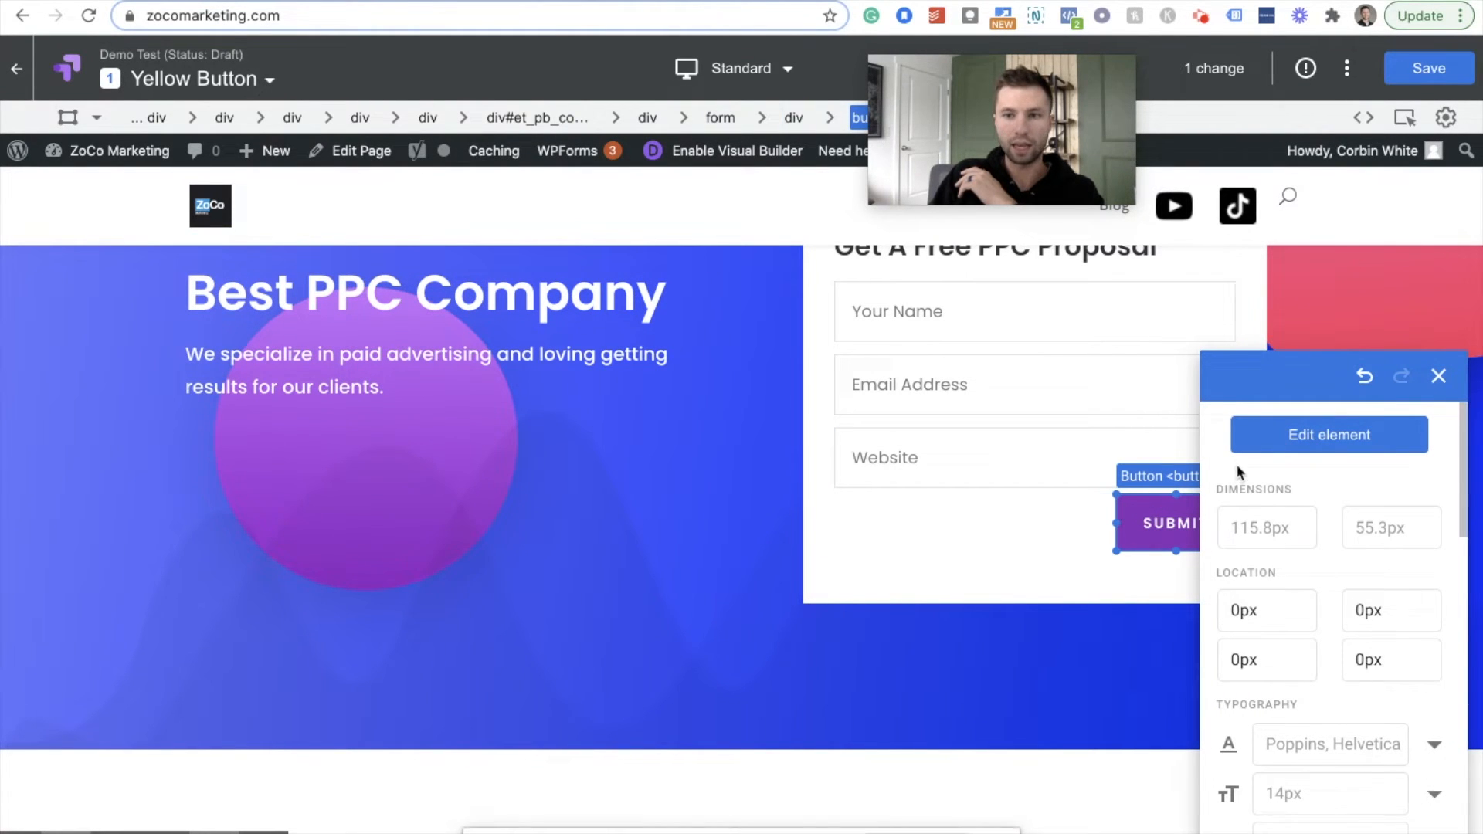
left_click(1285, 438)
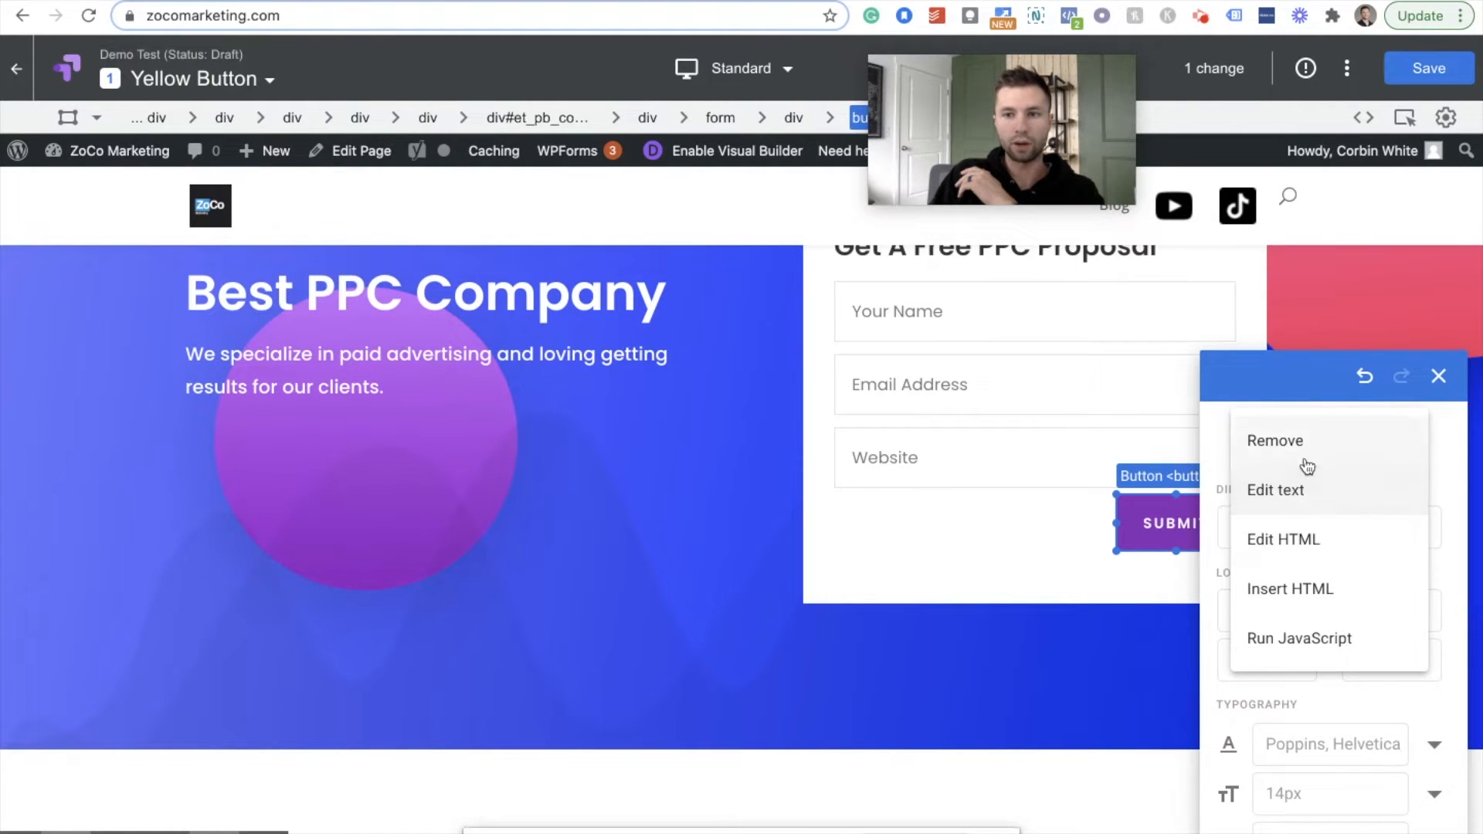
left_click(1272, 512)
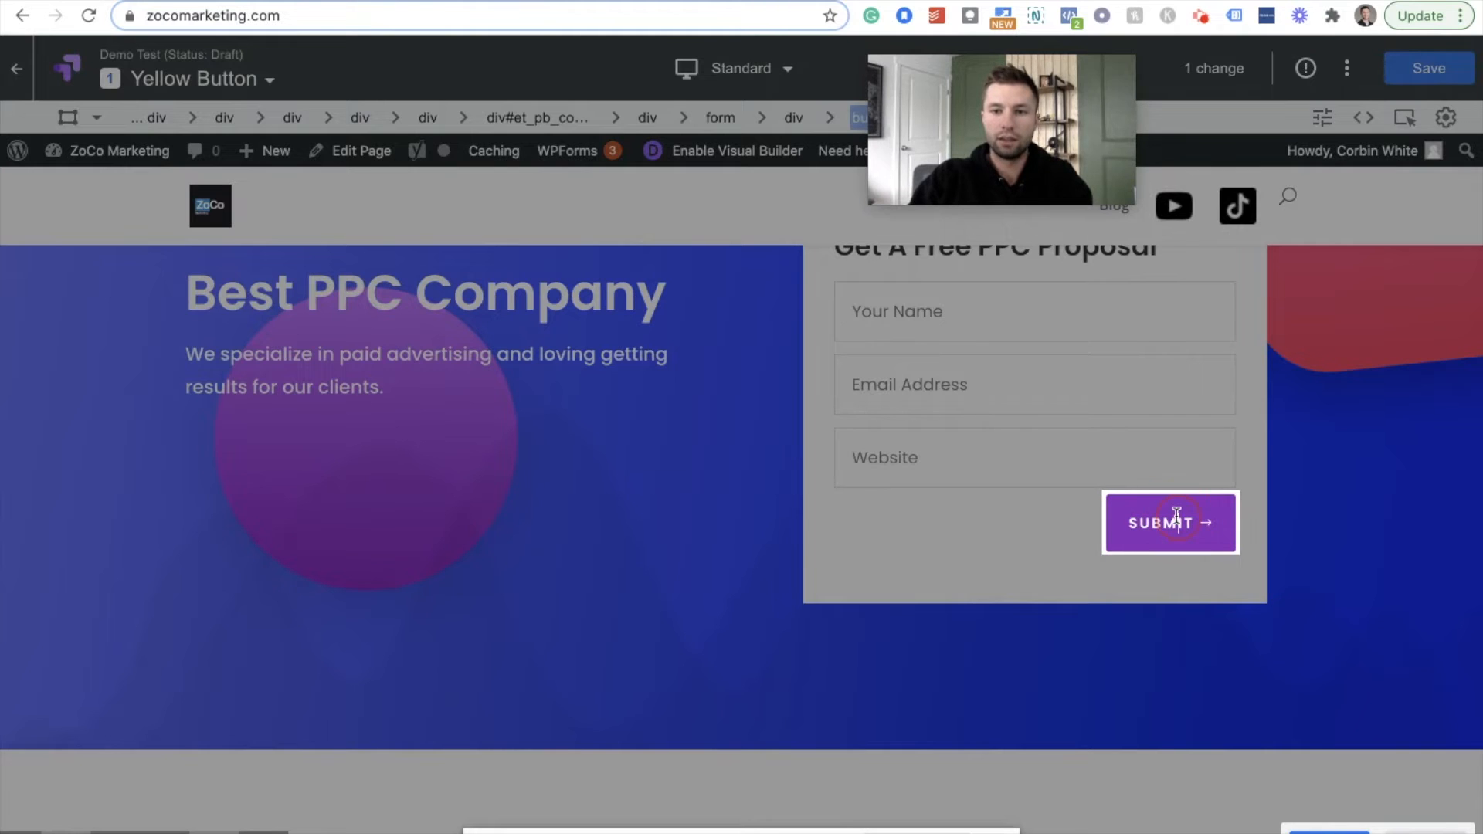
key("BackSpace")
key("BackSpace")
key("BackSpace")
key("BackSpace")
key("BackSpace")
key("BackSpace")
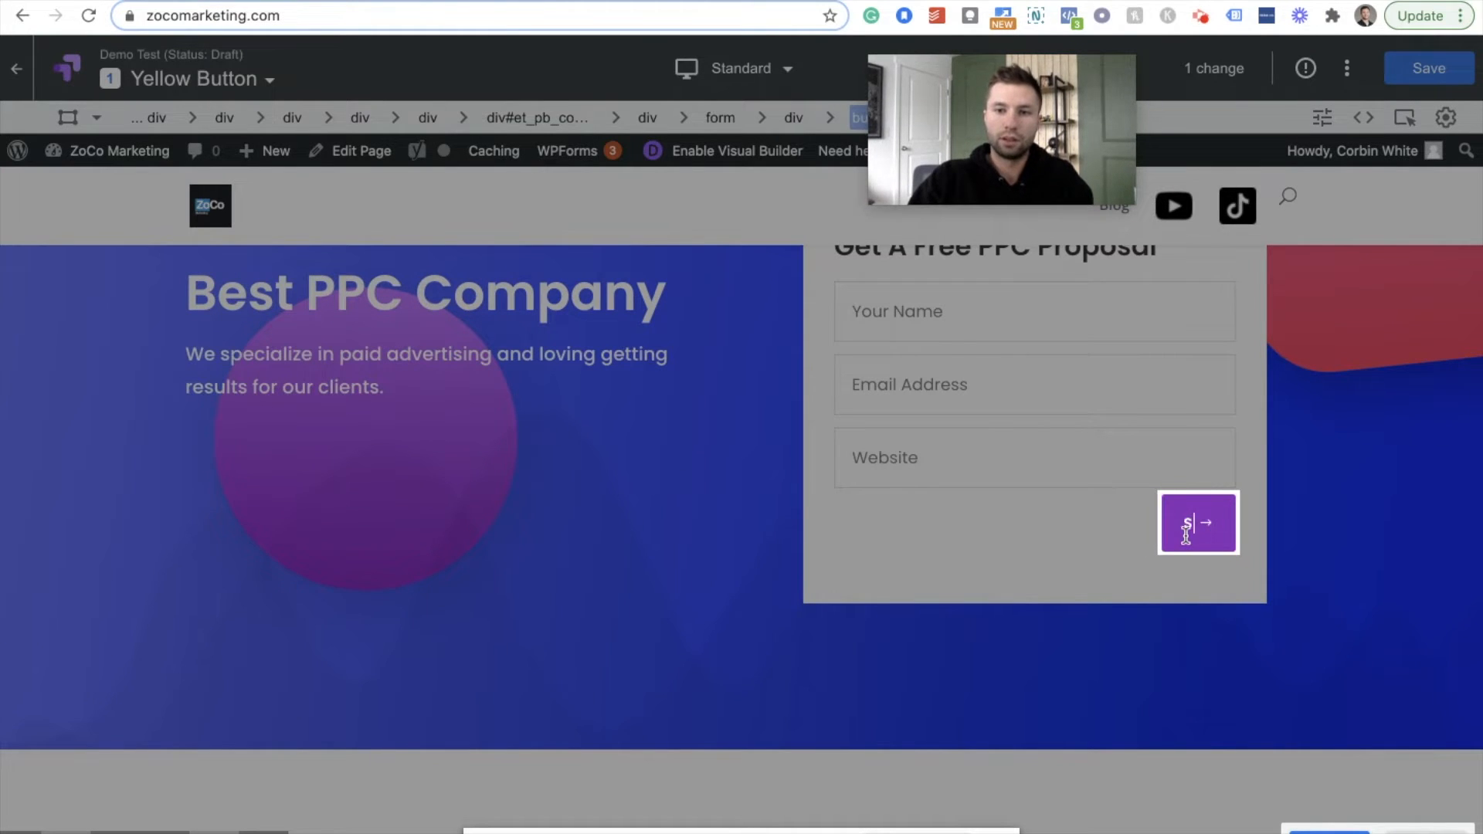
type("GETT")
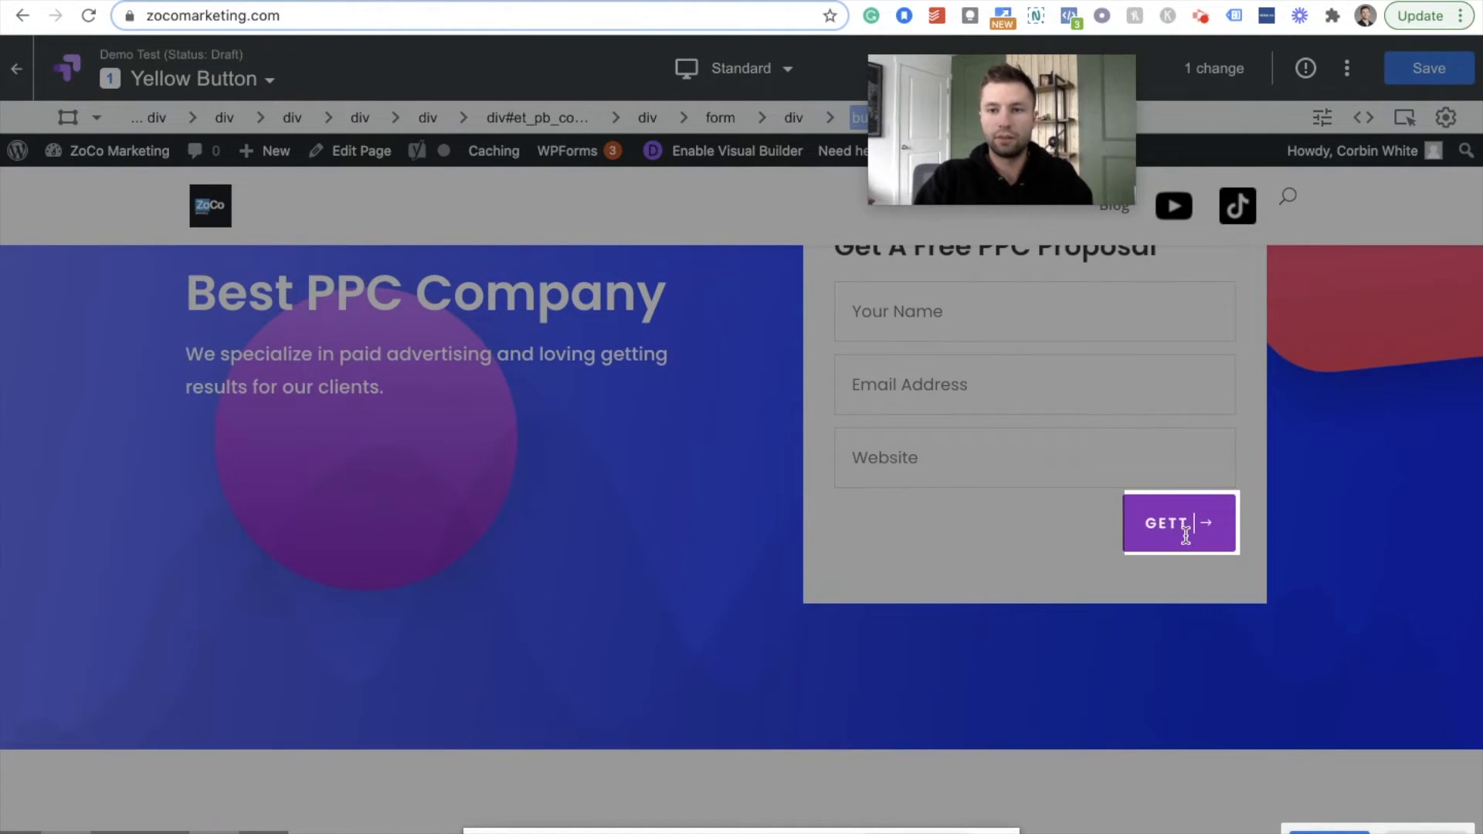
type(" MY PRO")
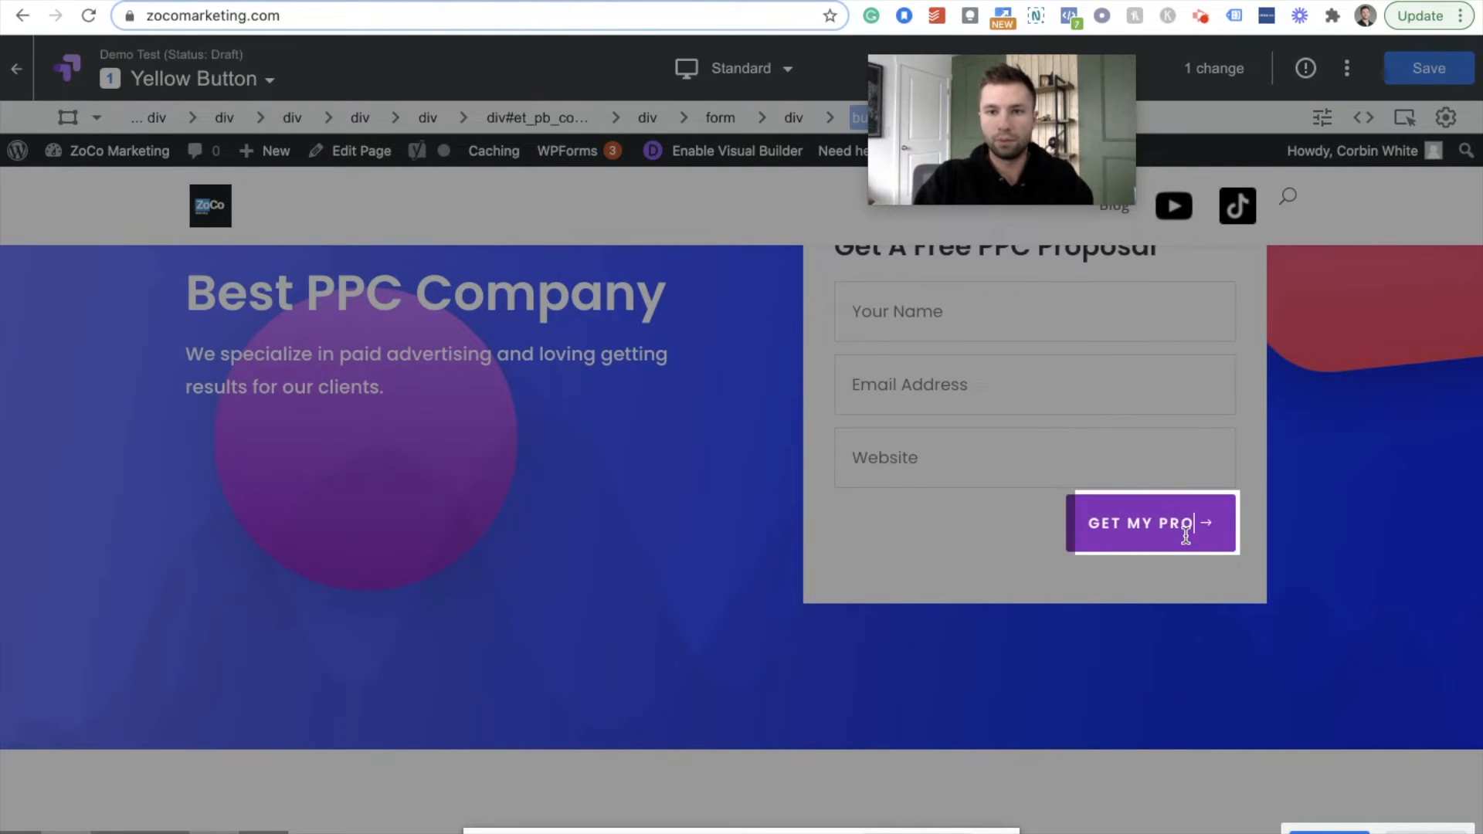
type("PSAL")
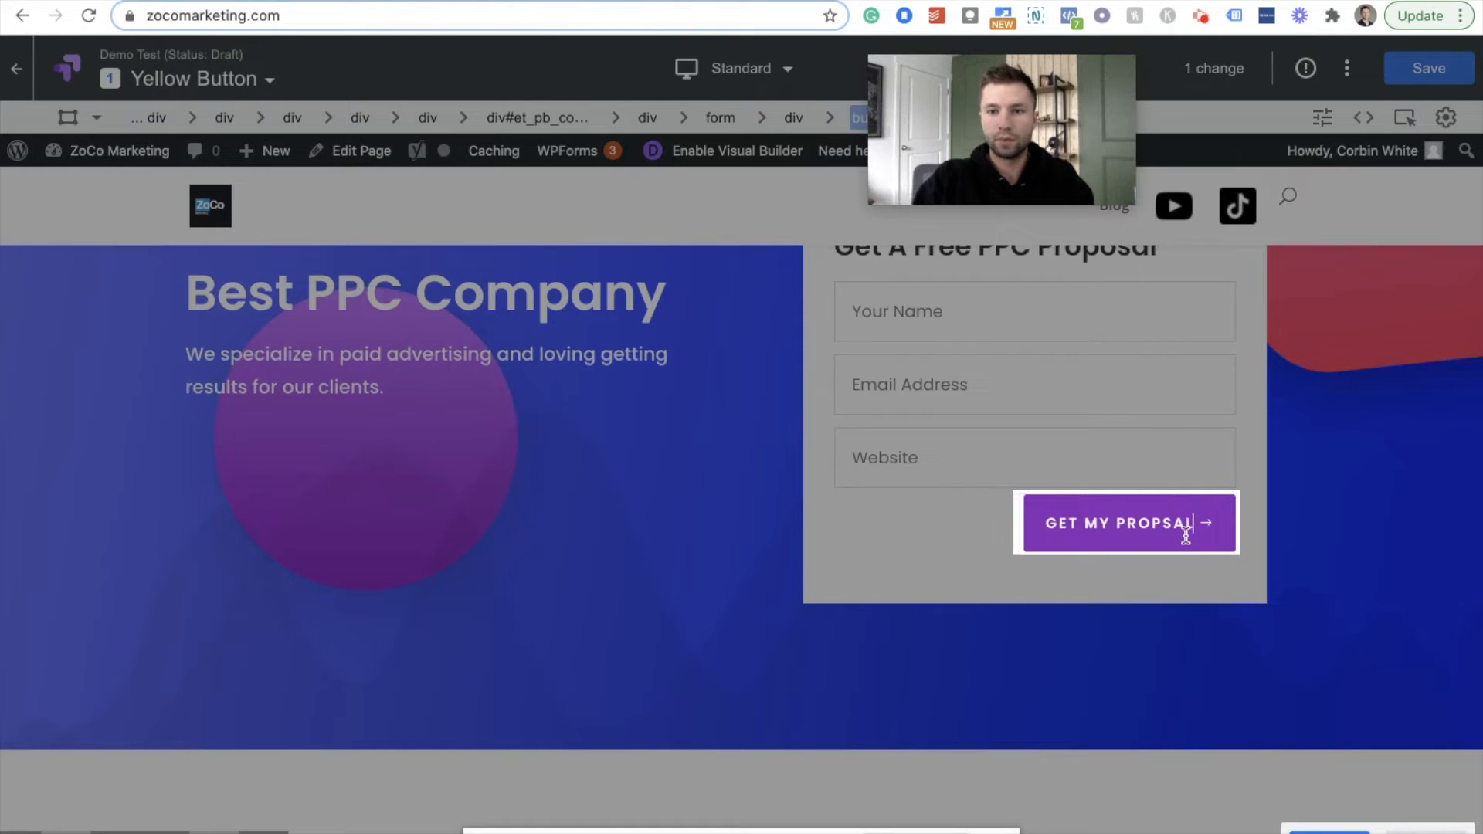
key("BackSpace")
key("BackSpace")
key("BackSpace")
key("BackSpace")
key("BackSpace")
key("BackSpace")
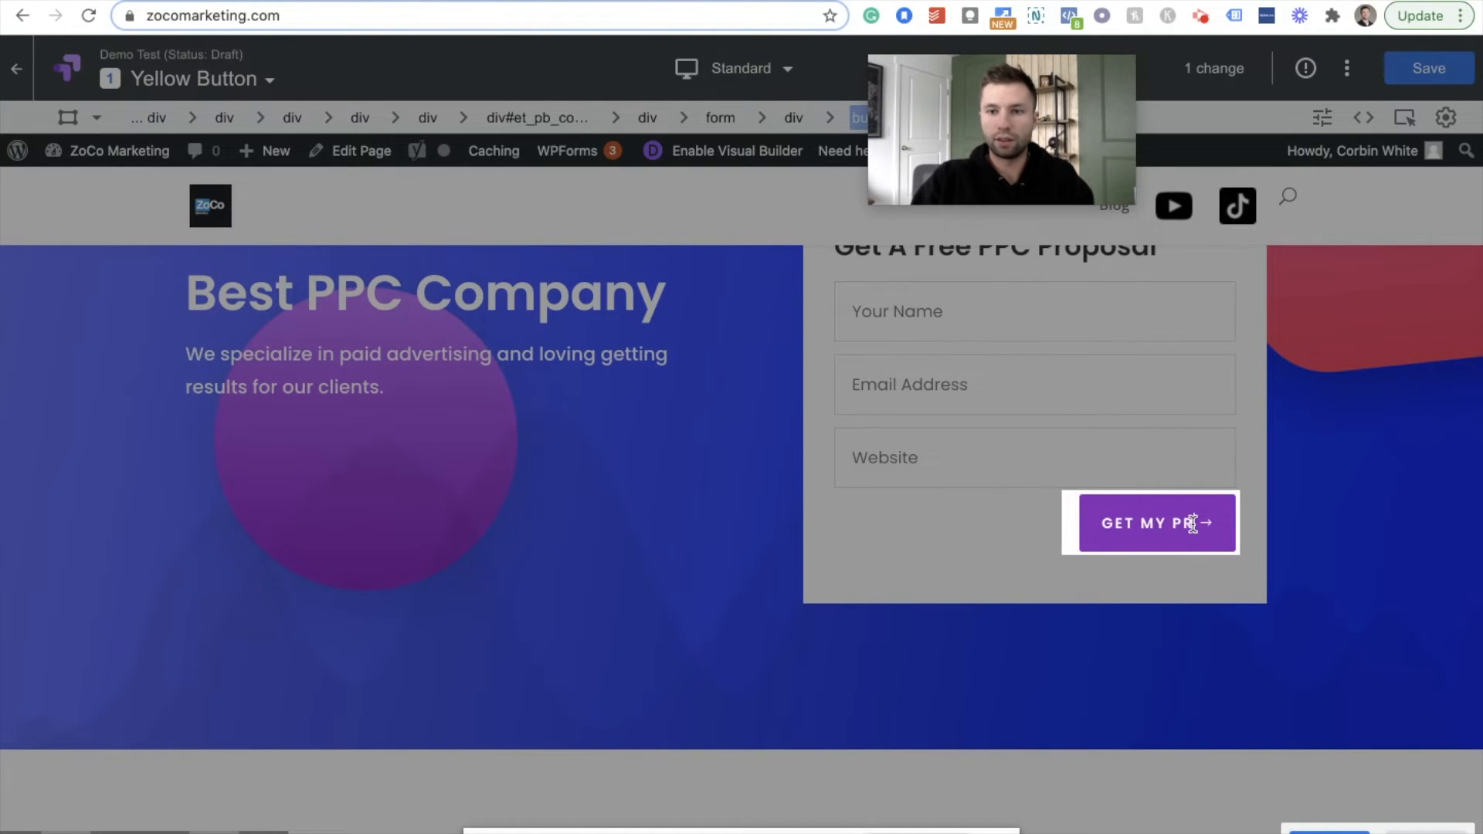
type("ROPOSAL")
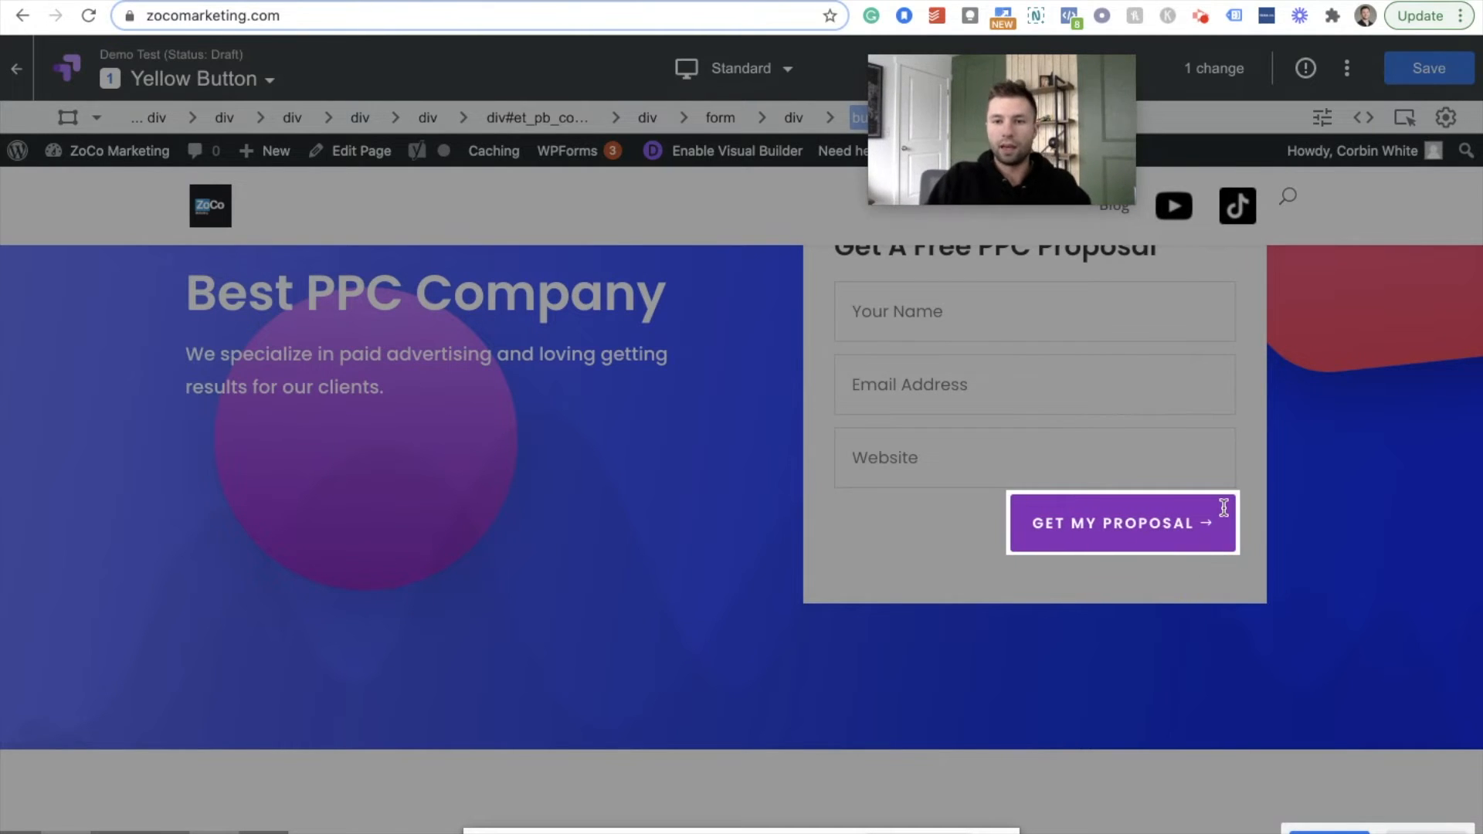
left_click(1087, 538)
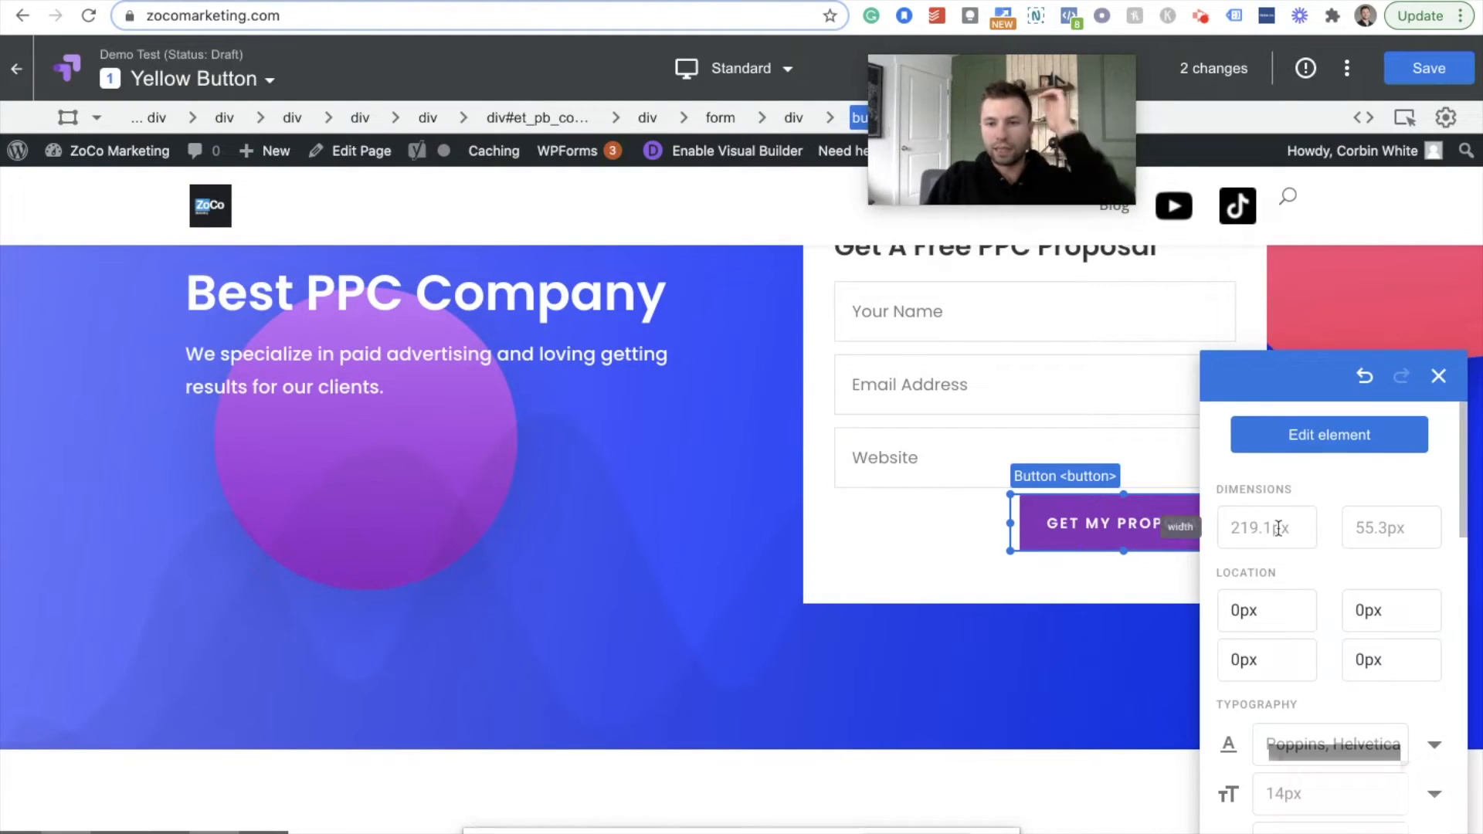
Set the background color of the GET MY PROPOSAL button to the orange swatch, rgb(202, 74, 31).
scroll(1309, 562, "down", 10)
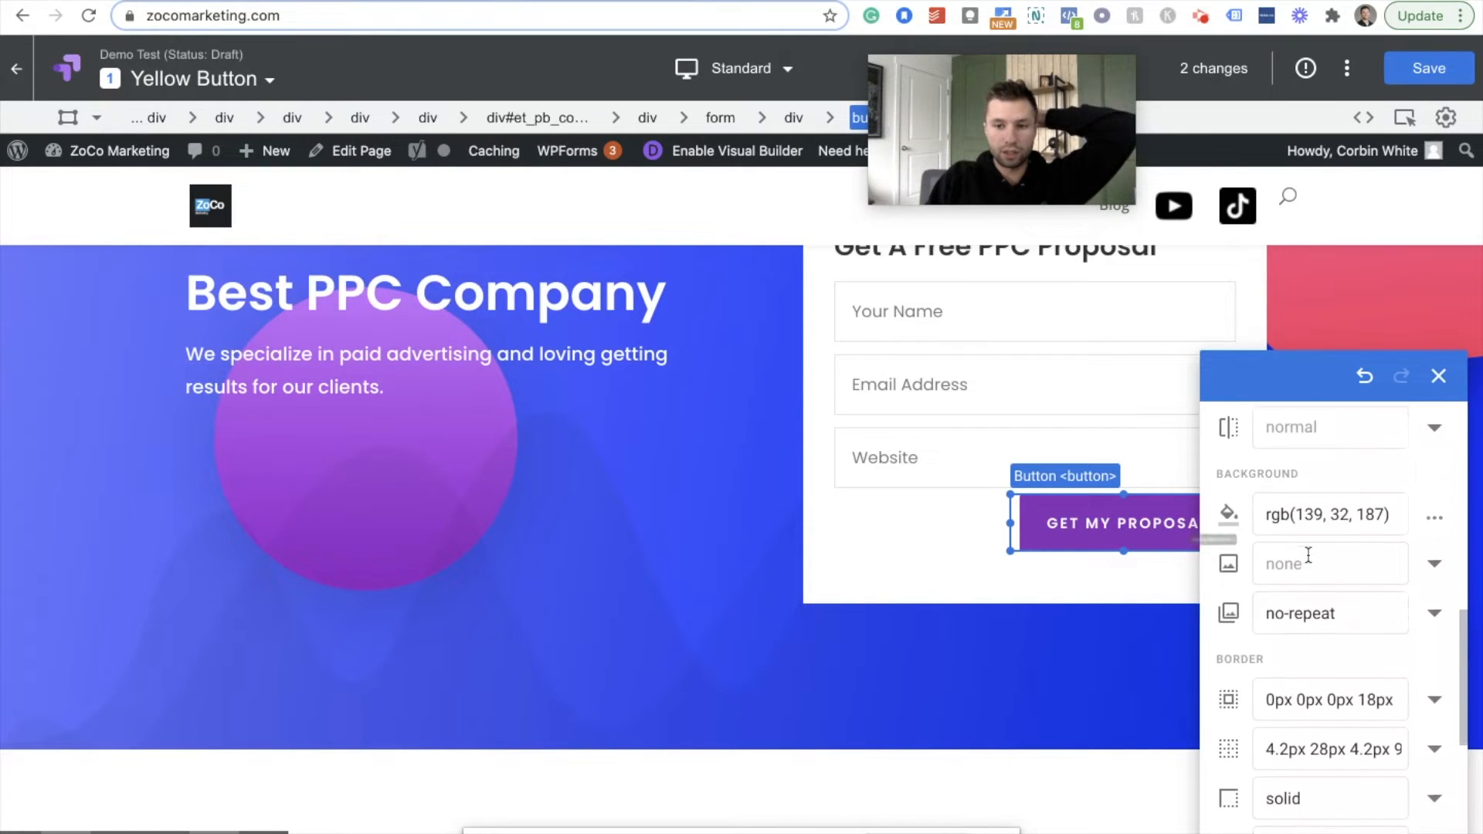
scroll(1313, 556, "up", 1)
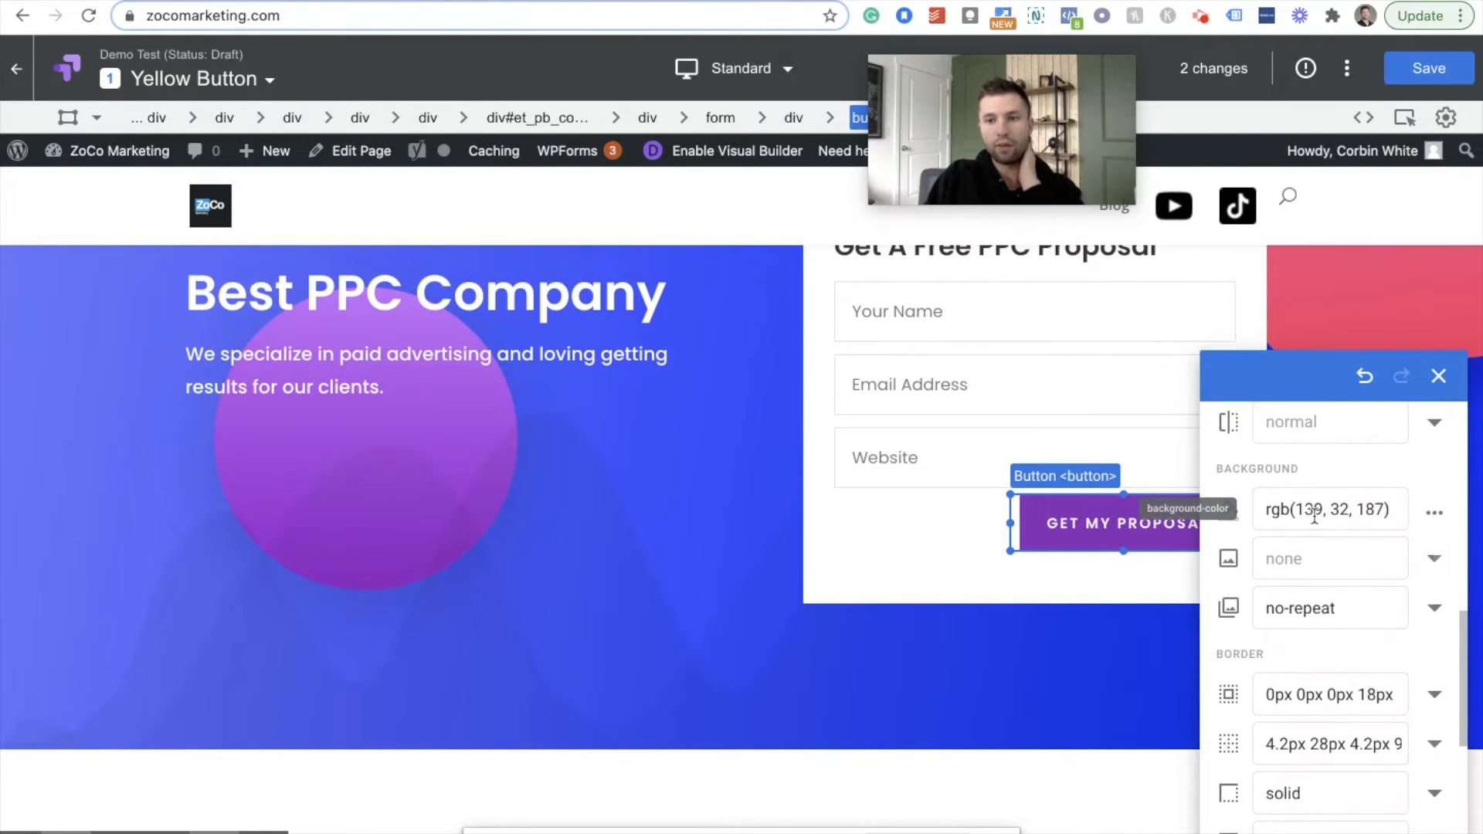
left_click(1434, 512)
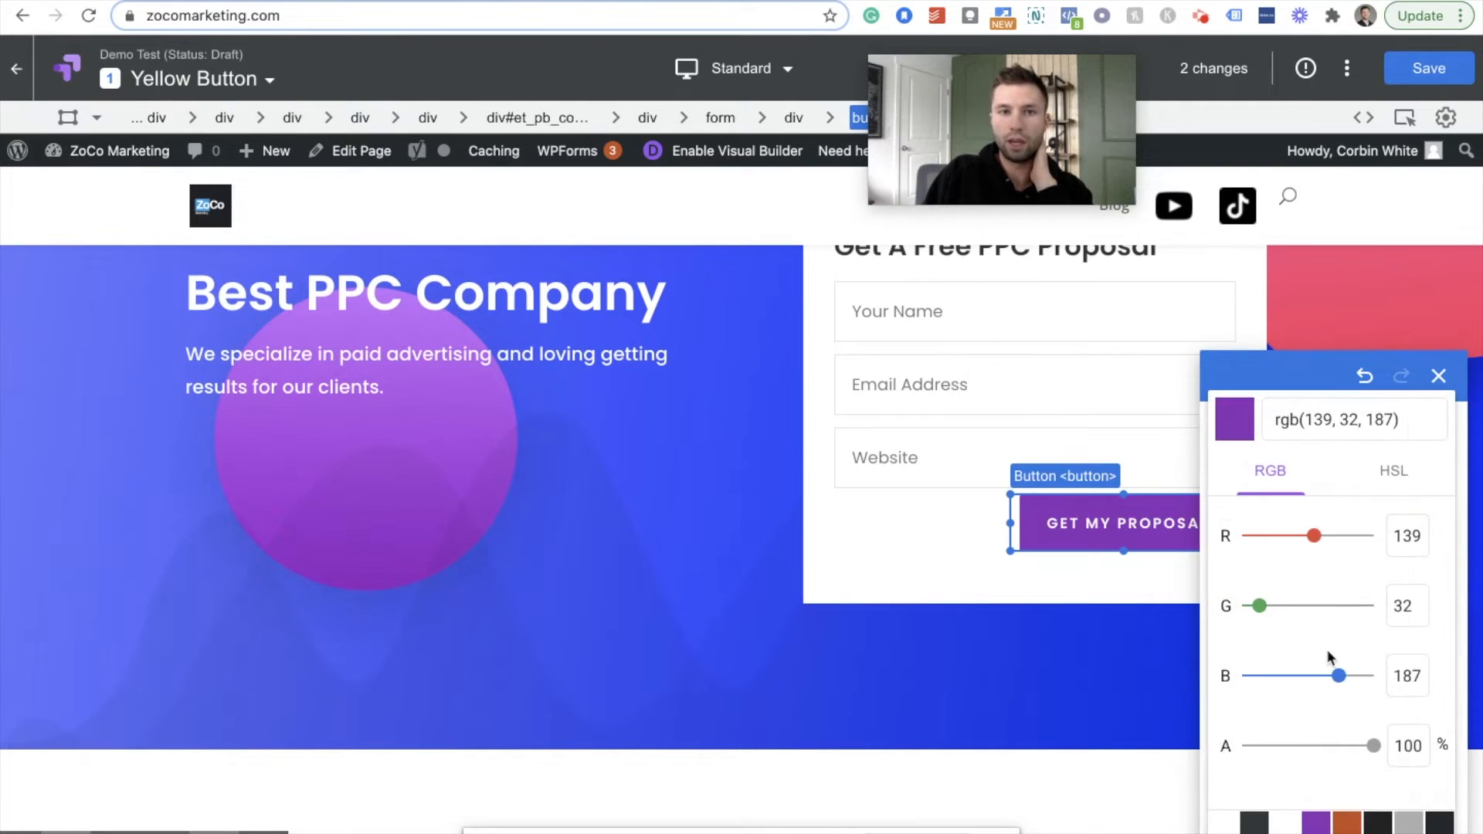
scroll(1327, 651, "down", 3)
scroll(1327, 650, "up", 3)
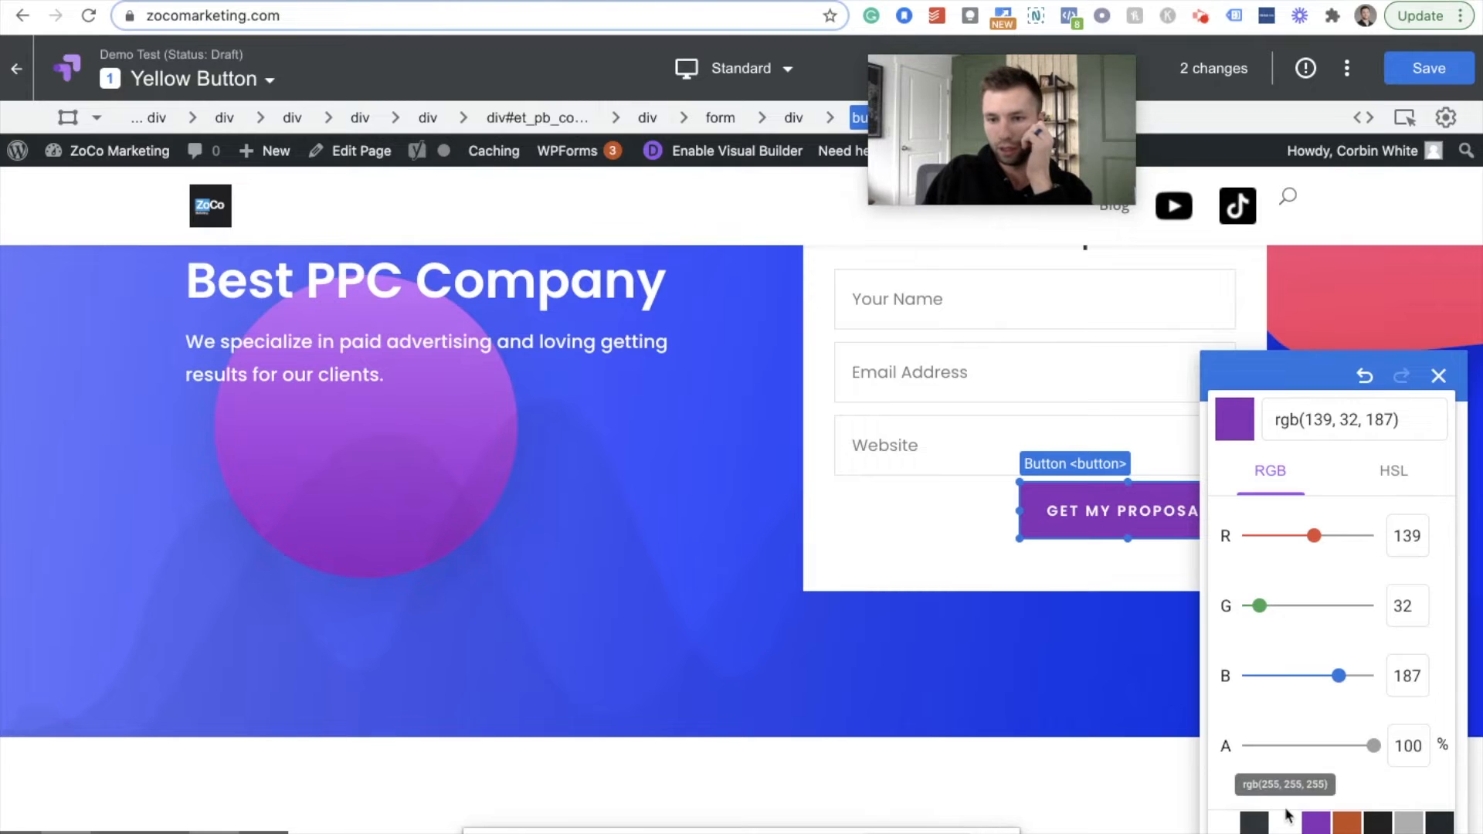
left_click(1348, 827)
left_click(1001, 516)
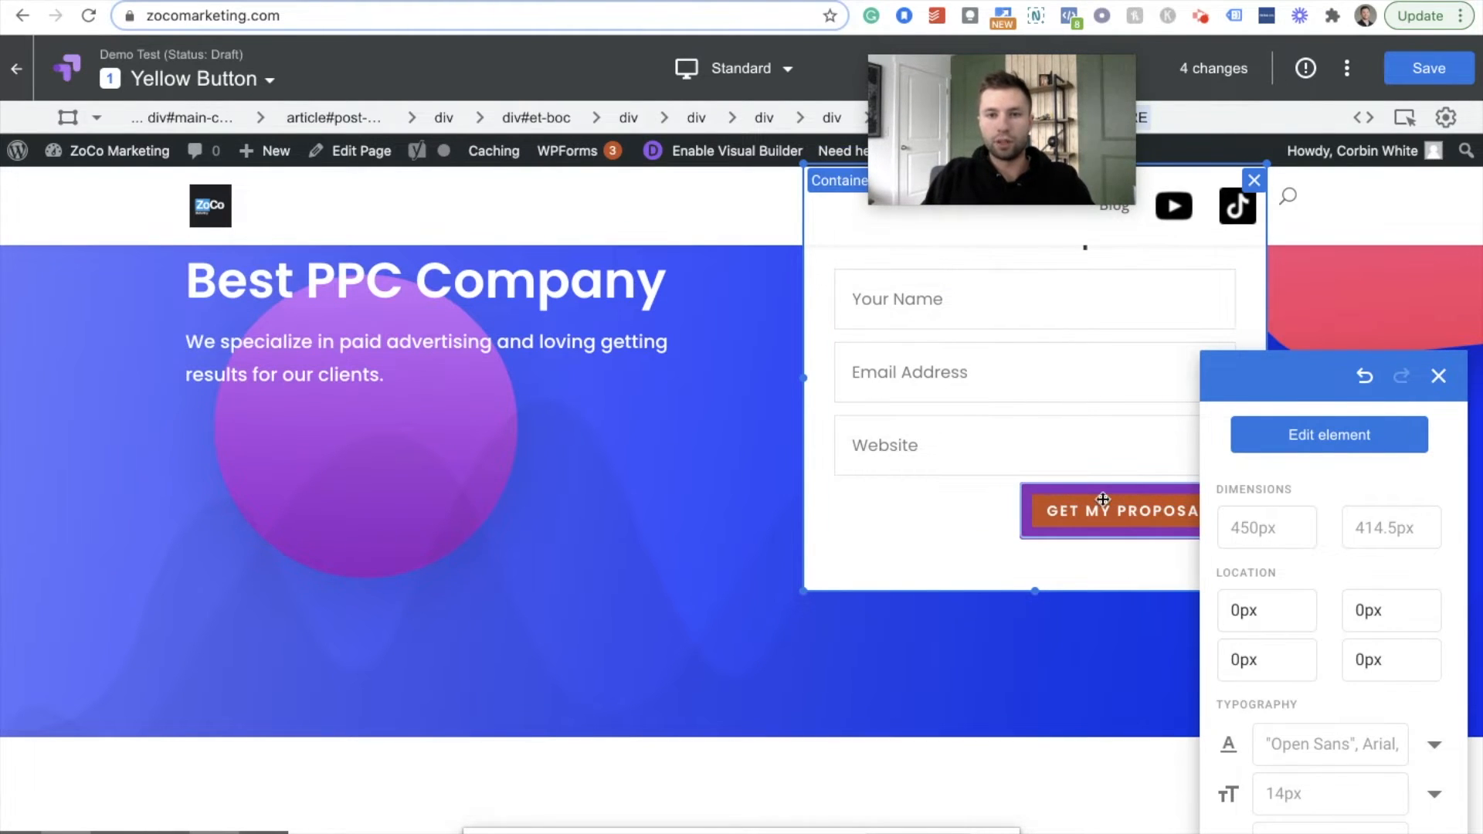
Delete both style changes, including the button's background color, from the variant's change list and close the list.
scroll(1103, 499, "up", 3)
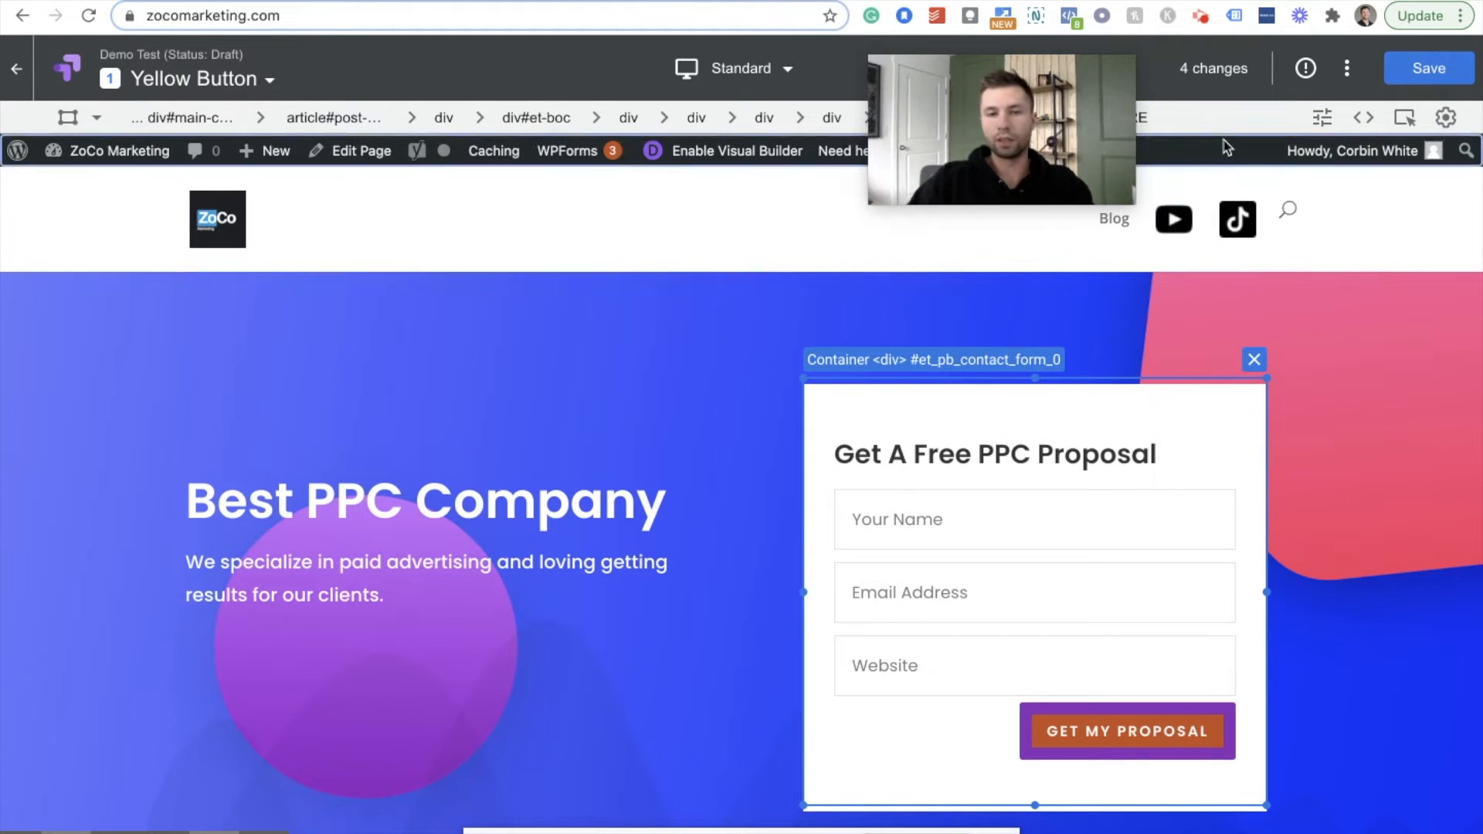
left_click(1212, 71)
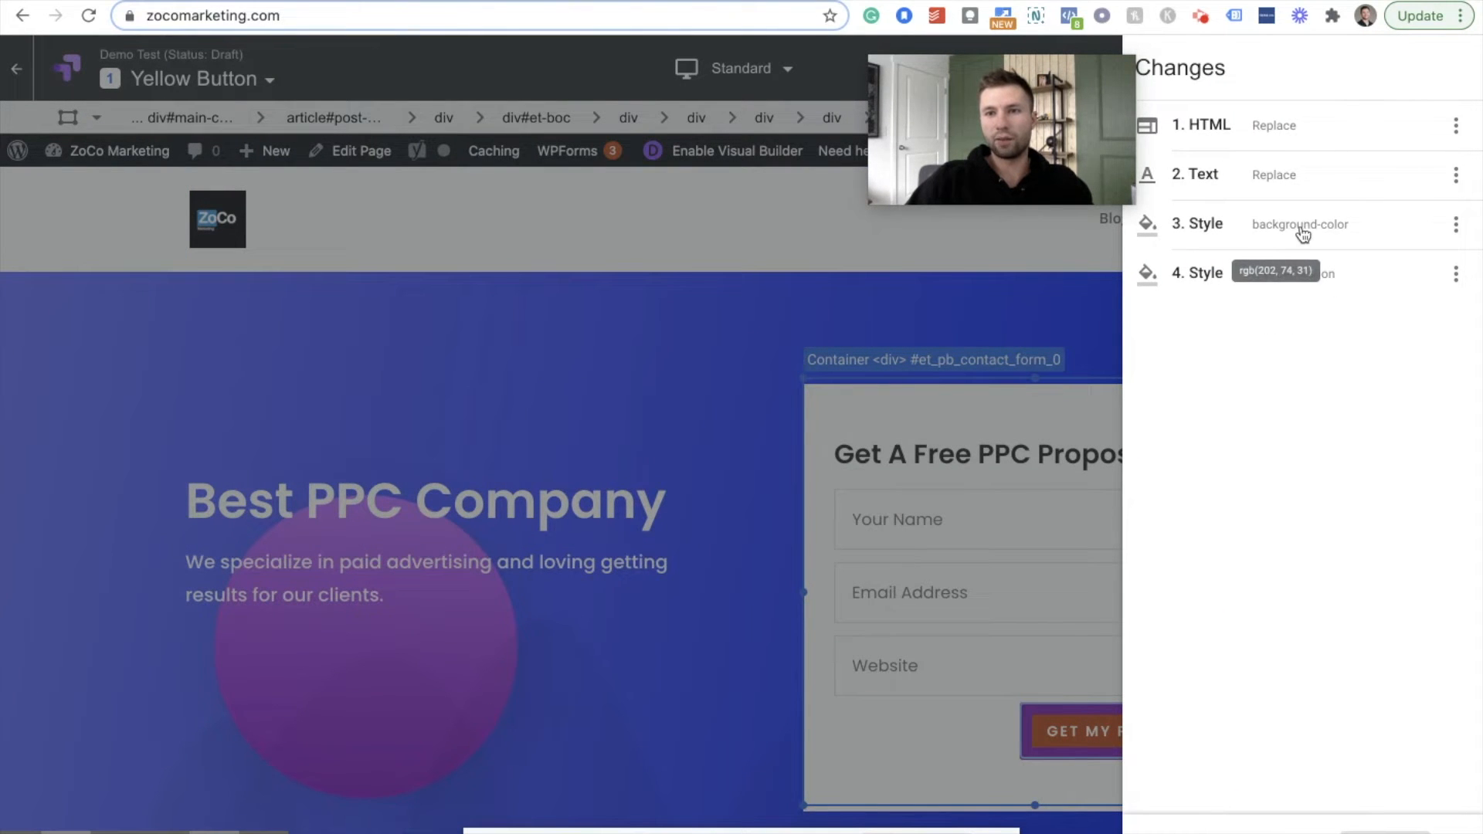
left_click(1455, 277)
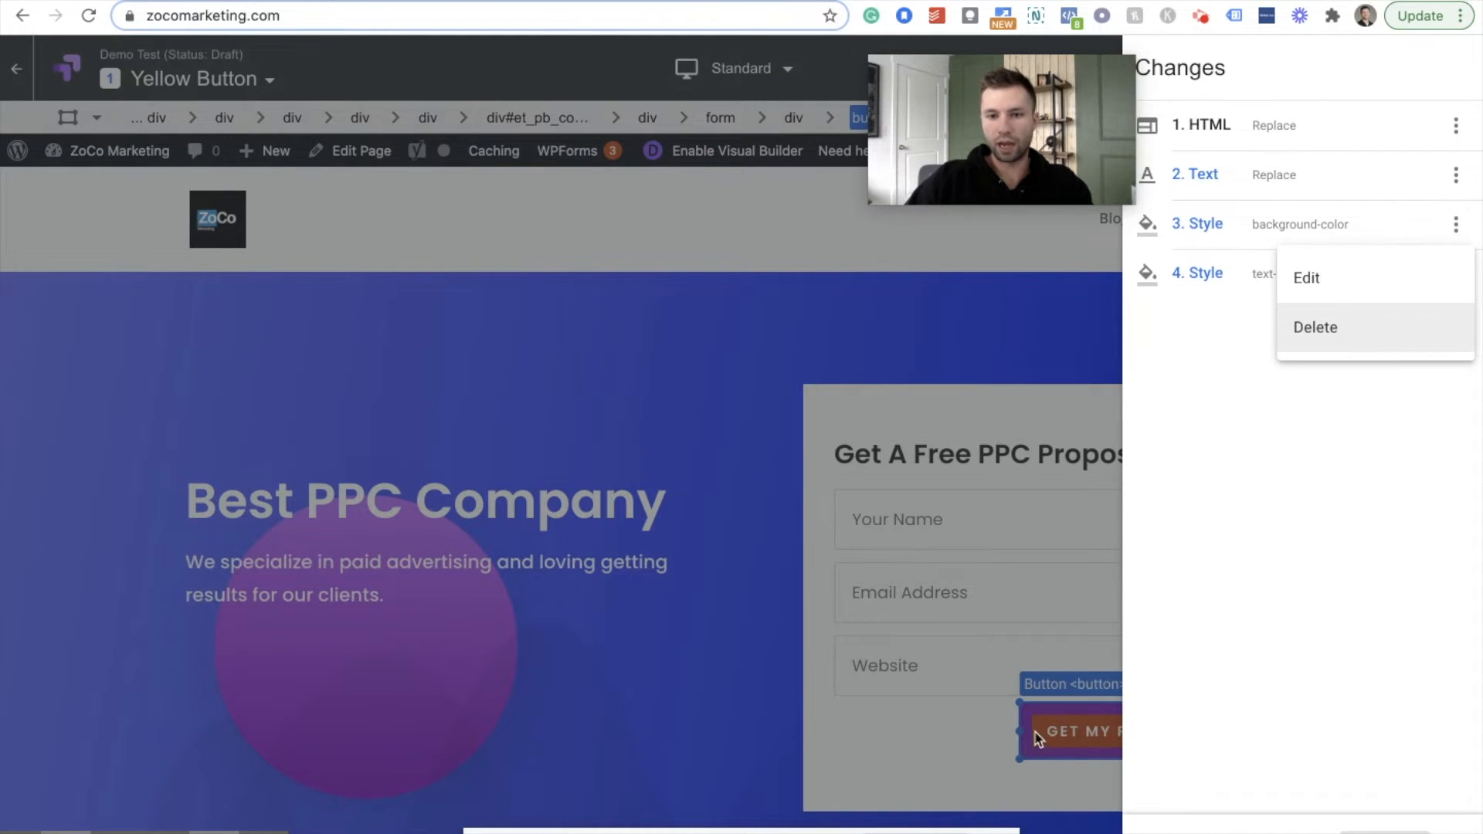
left_click(1357, 330)
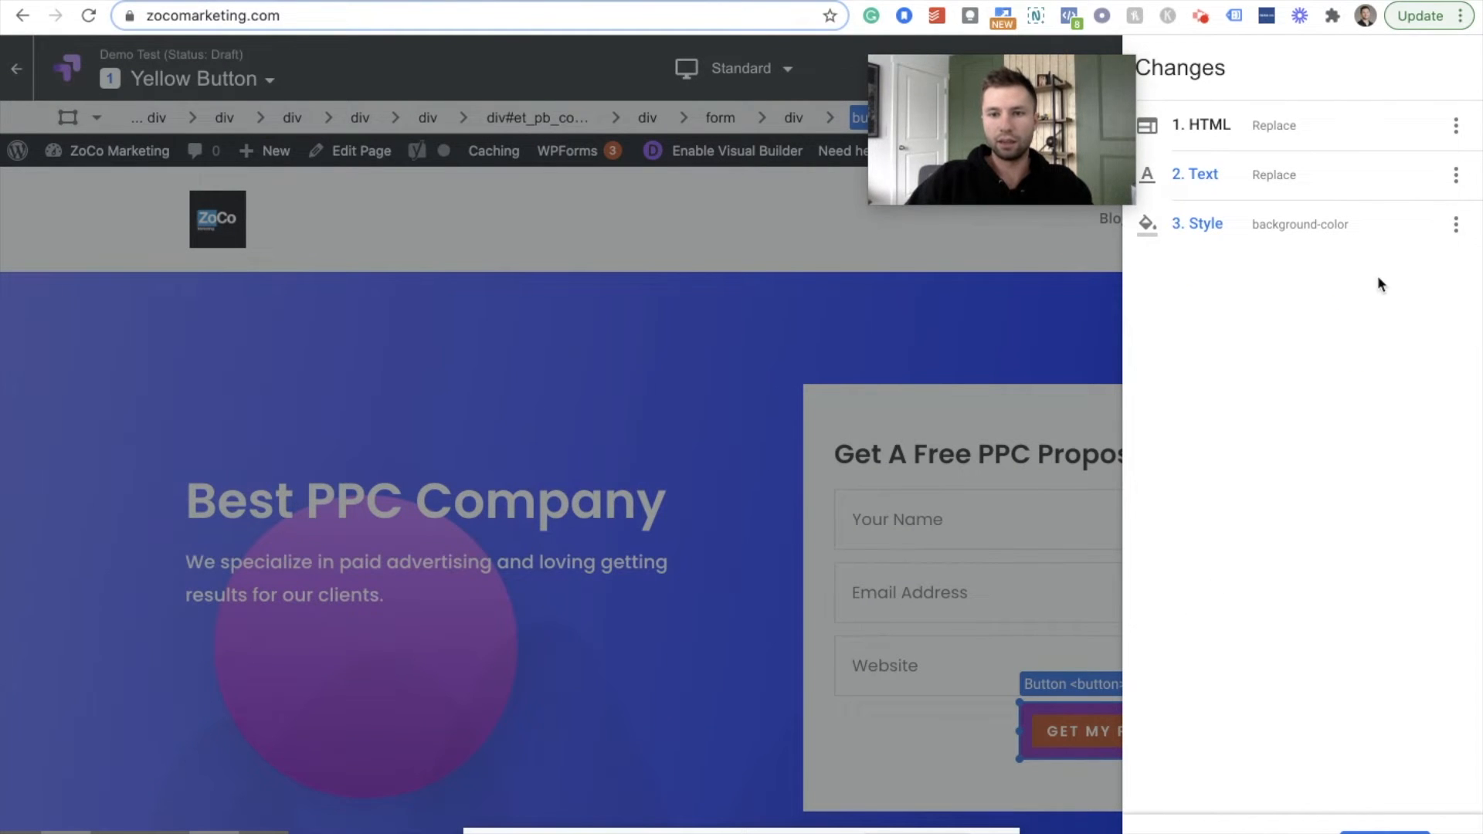
left_click(1448, 233)
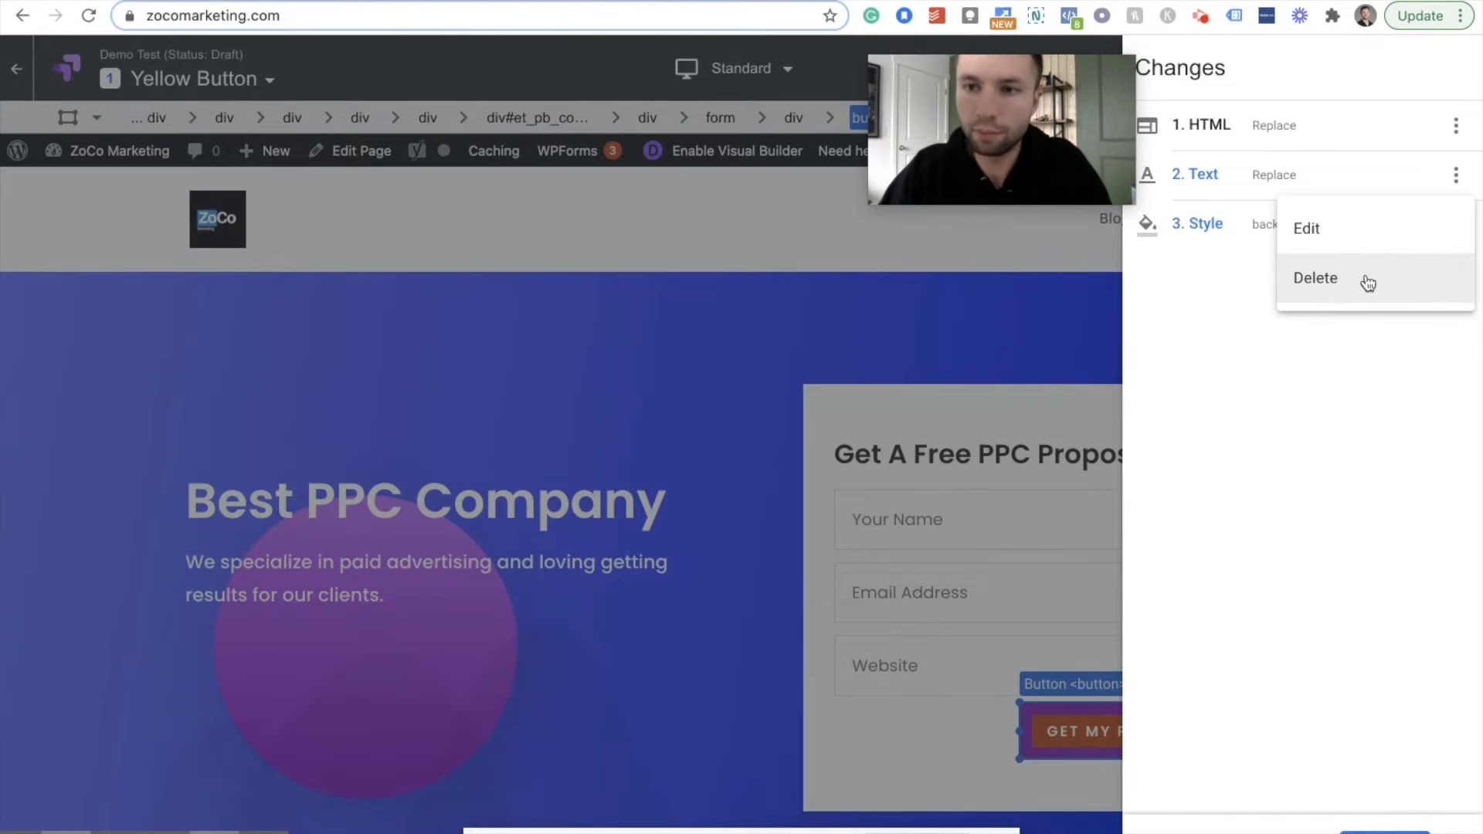
left_click(1364, 280)
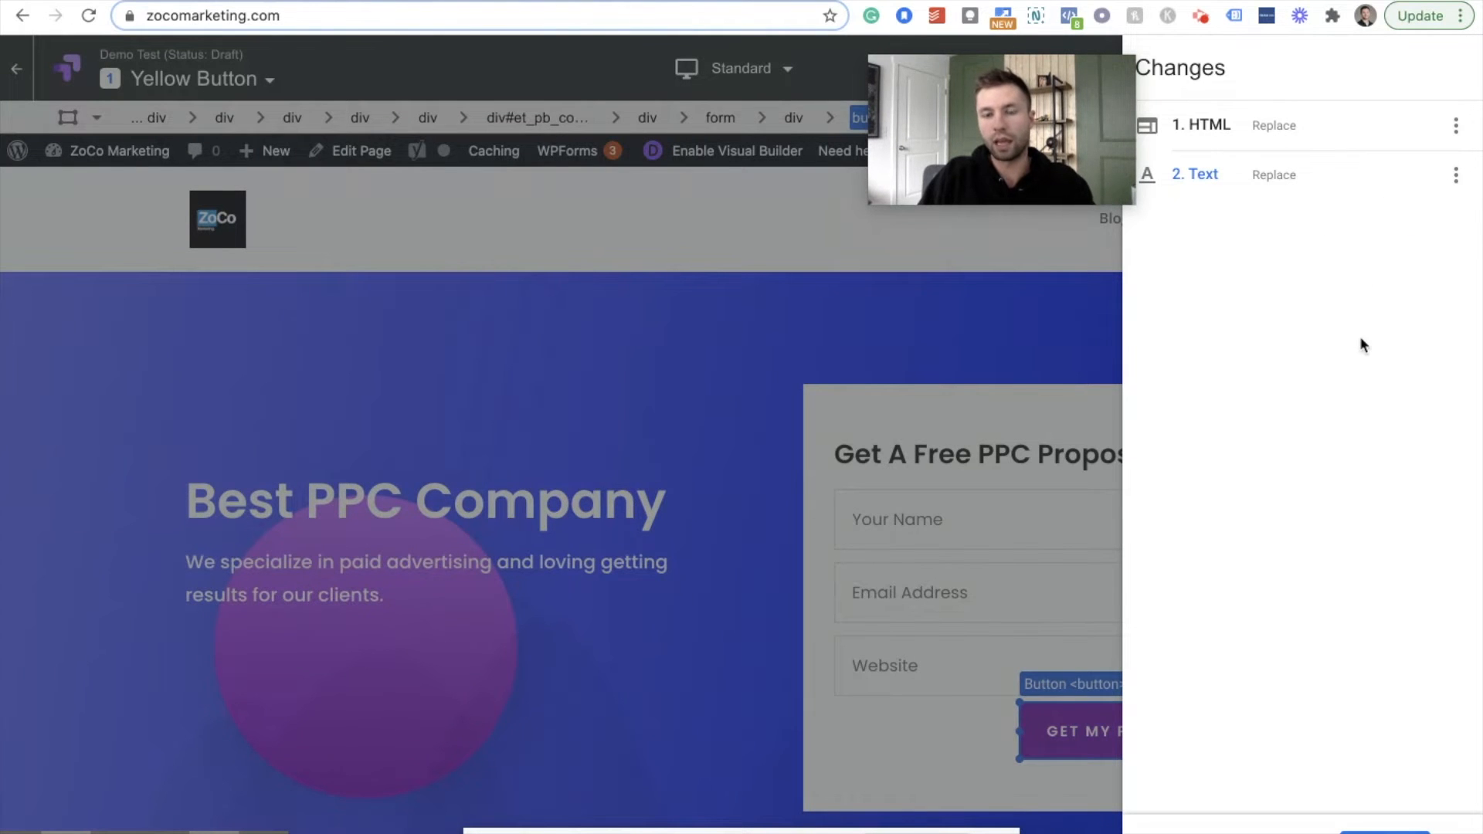
scroll(1402, 795, "down", 2)
left_click(1385, 832)
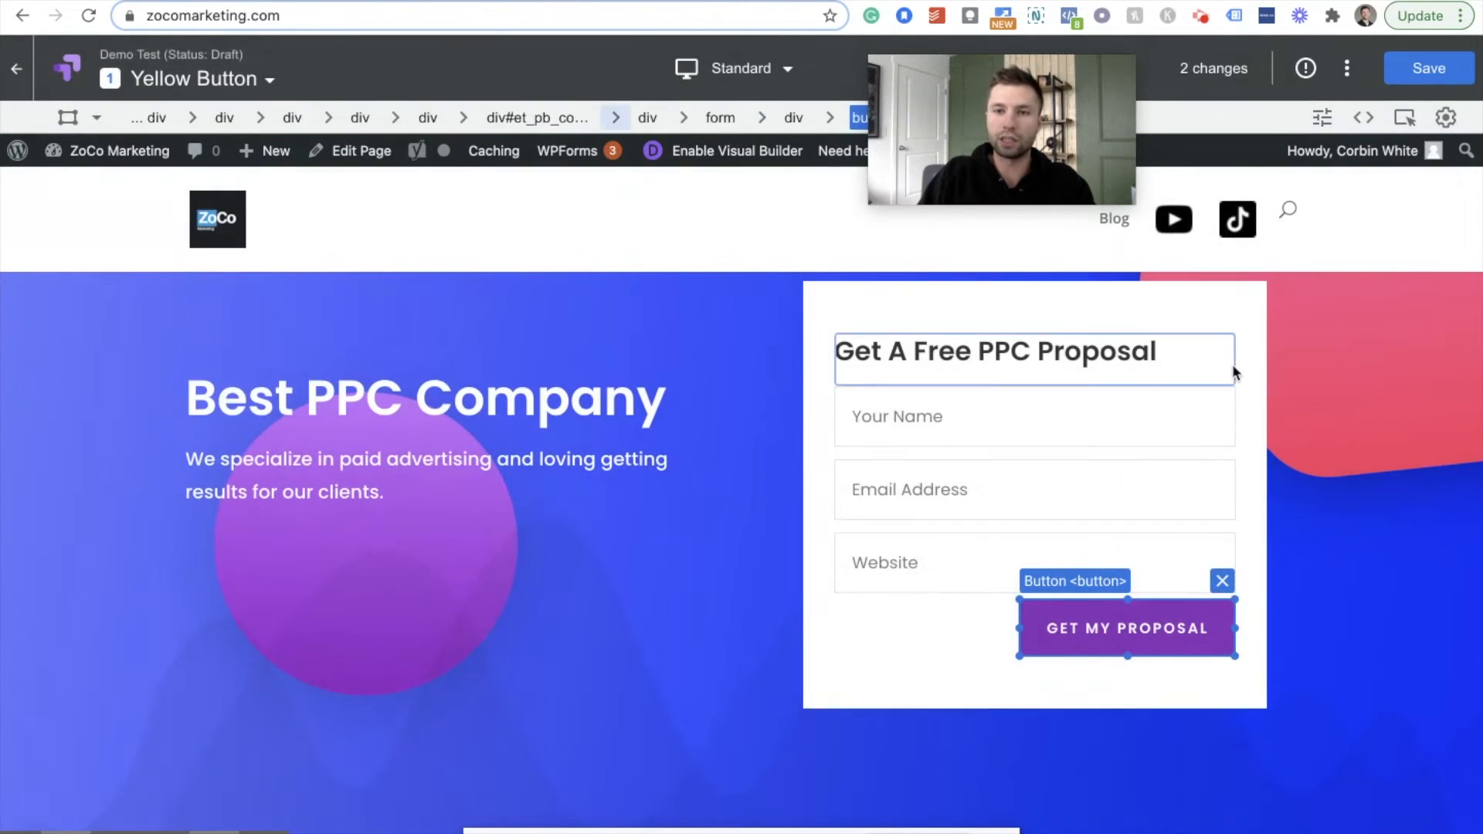
Try out the variant page in interactive mode, entering the letter c in the form's name field, and exit the mode.
scroll(1231, 364, "up", 2)
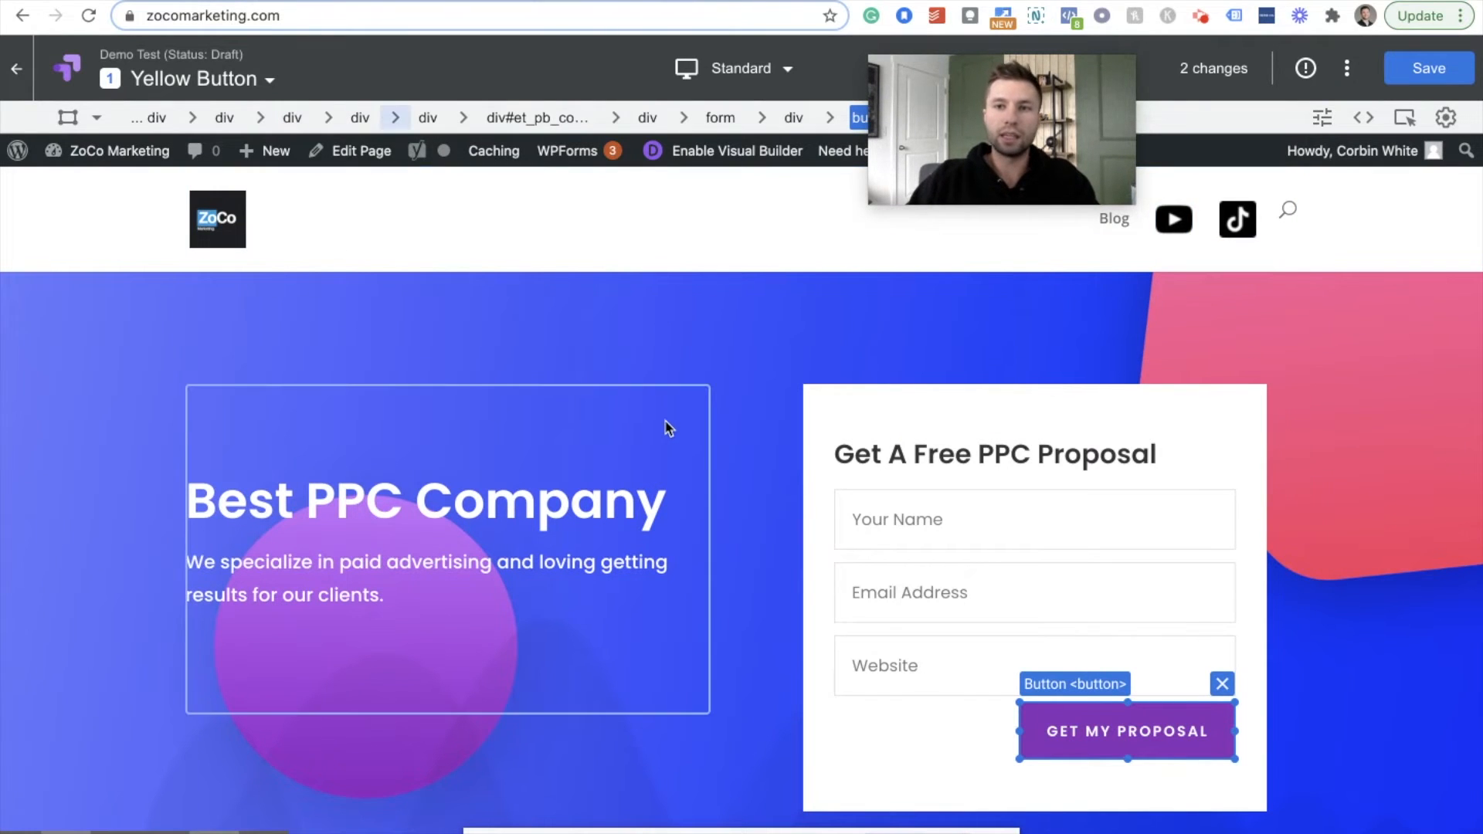
scroll(664, 421, "down", 10)
scroll(669, 429, "up", 10)
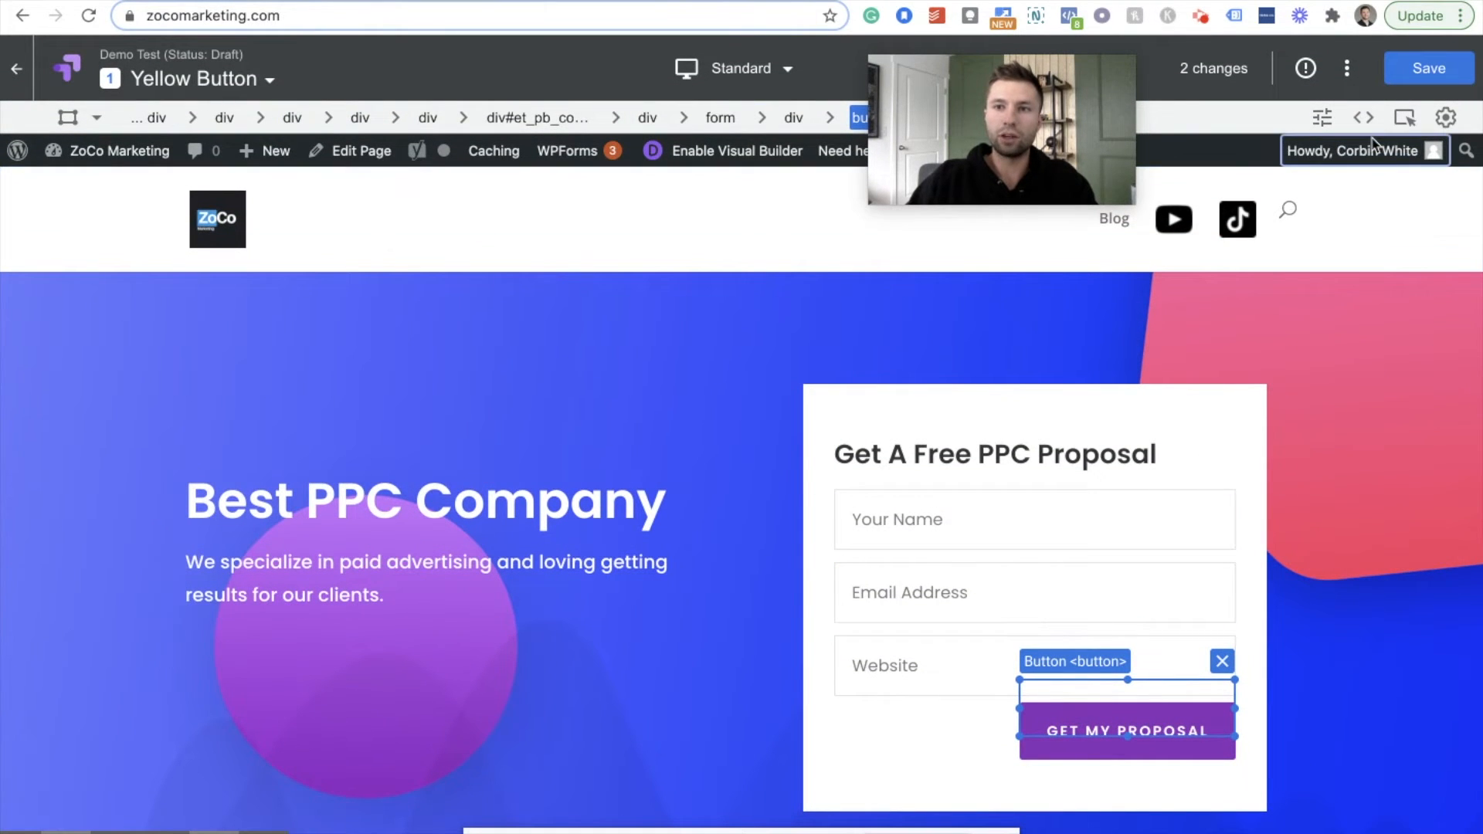
left_click(1404, 118)
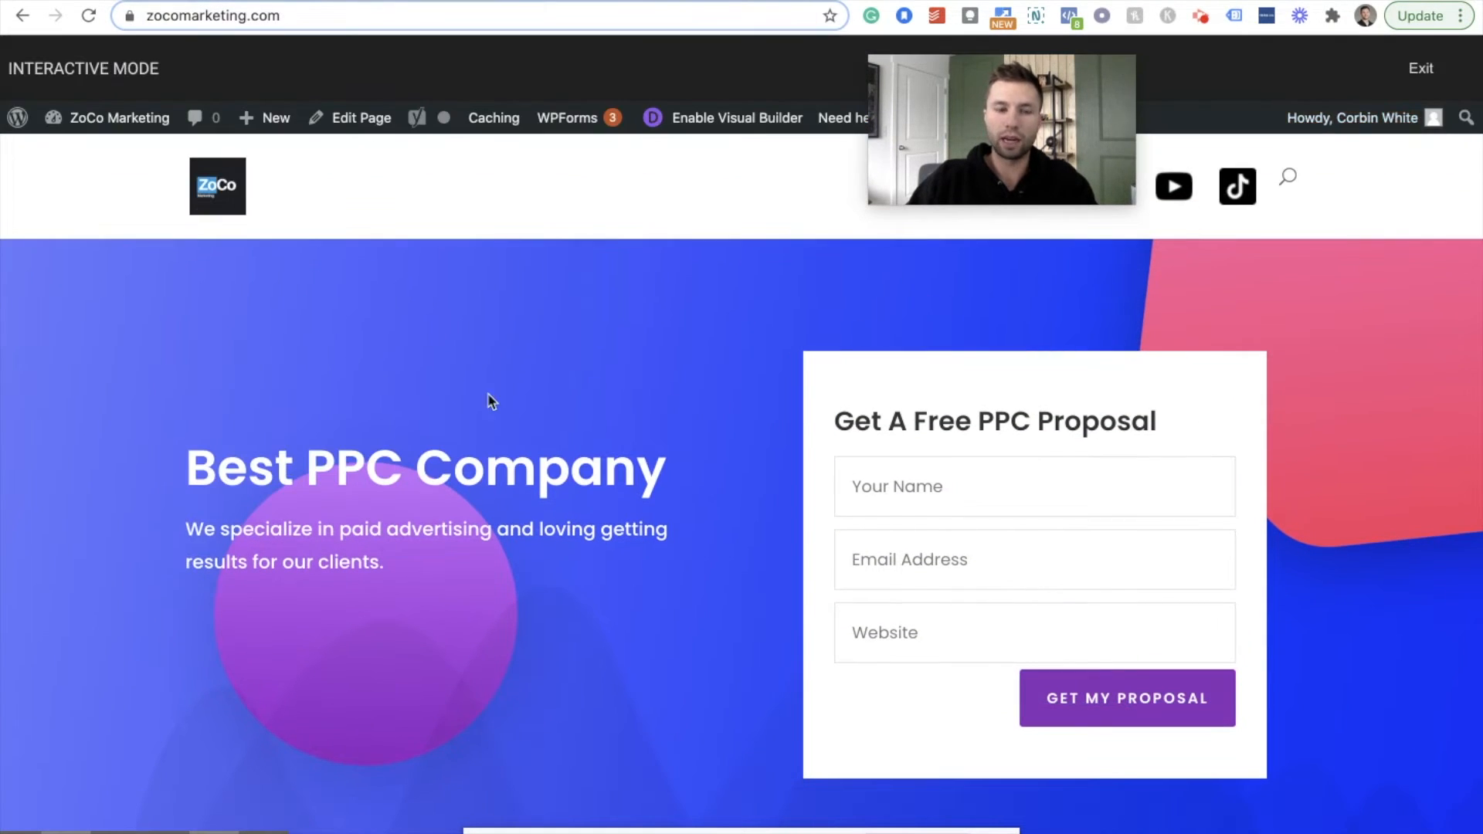
scroll(1027, 572, "down", 4)
scroll(1051, 580, "down", 8)
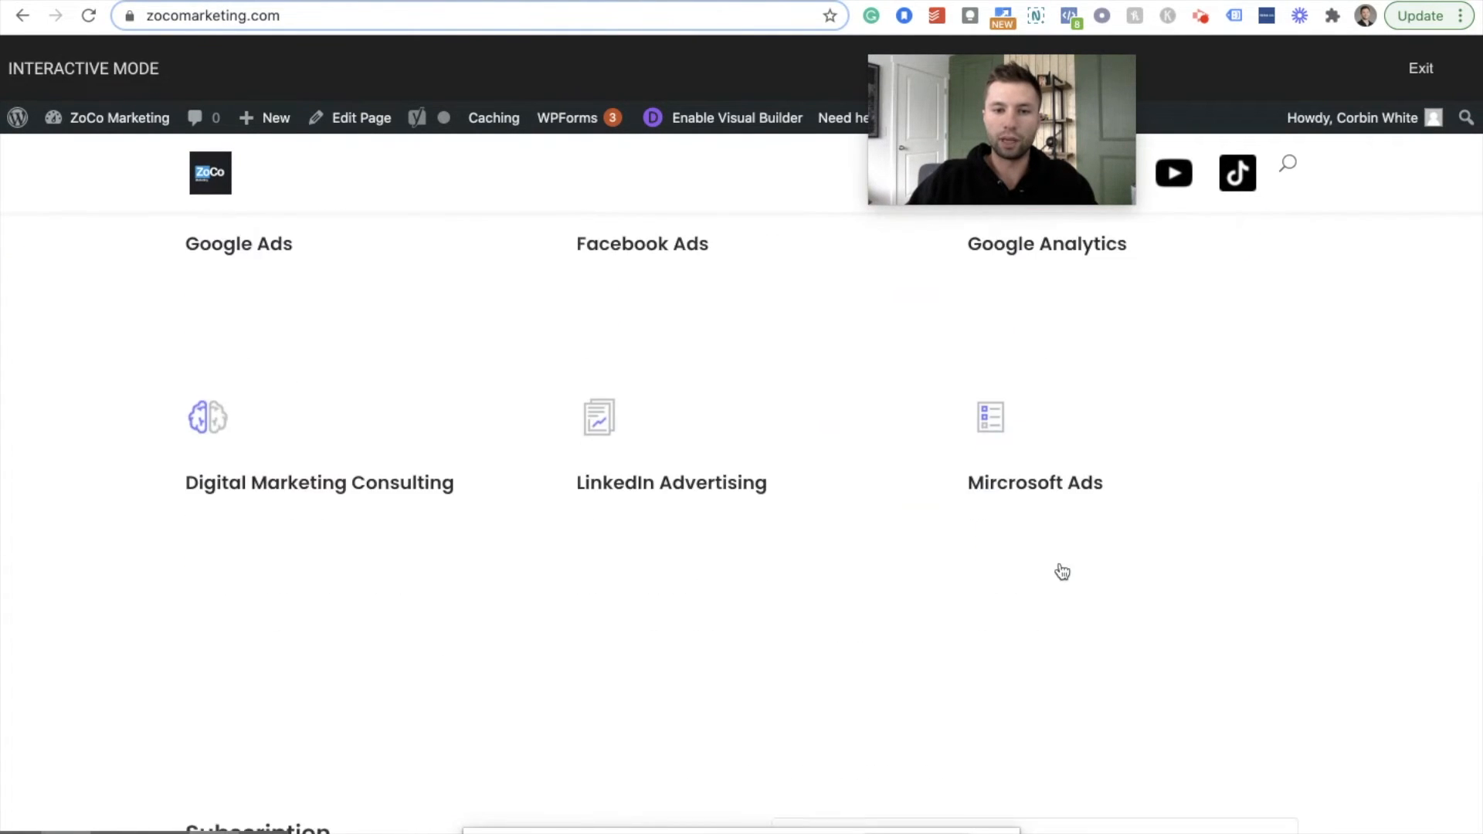
scroll(1059, 570, "up", 10)
scroll(1060, 564, "up", 3)
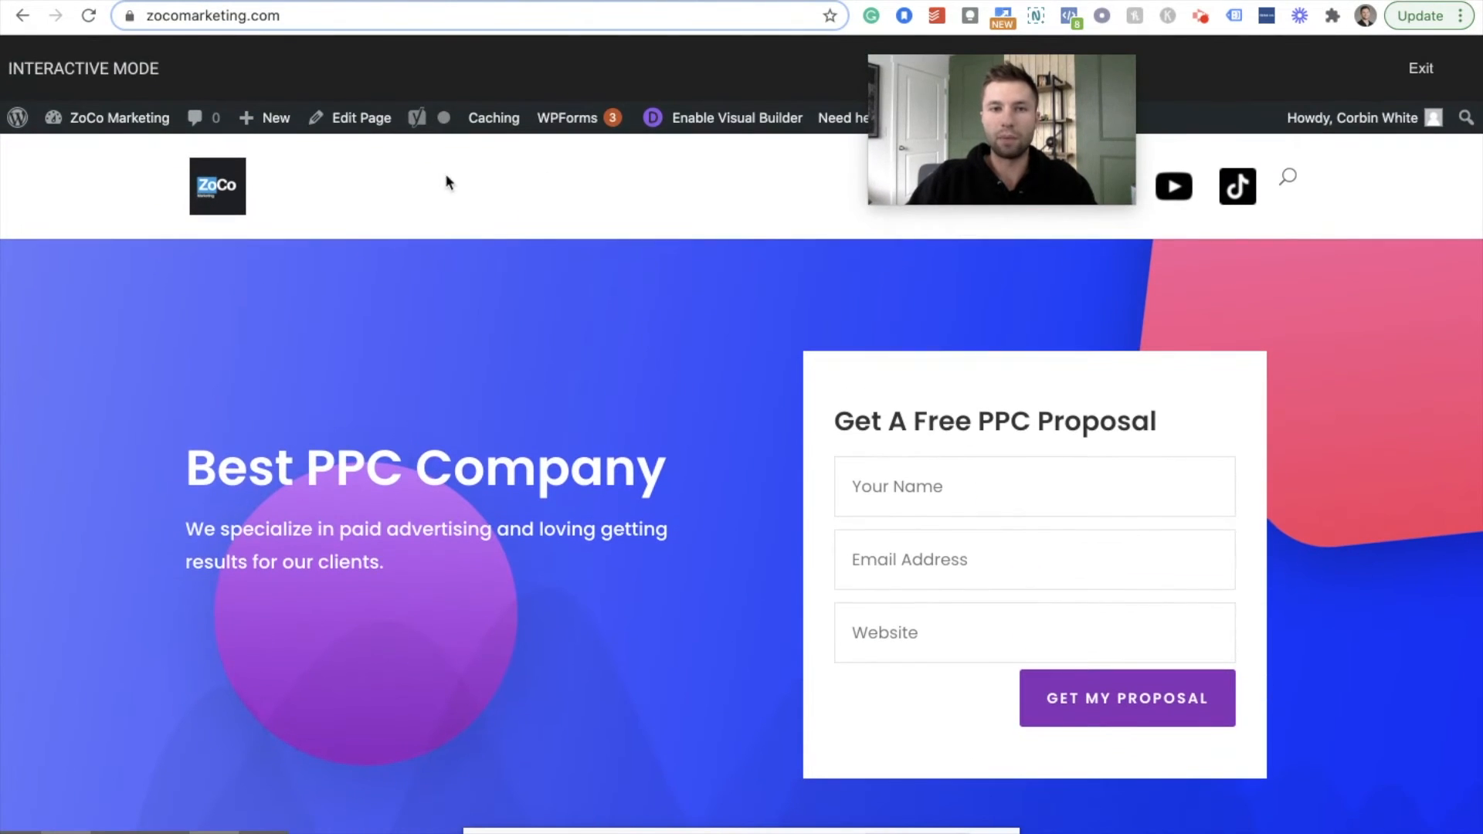
left_click(929, 501)
type("c")
left_click(715, 464)
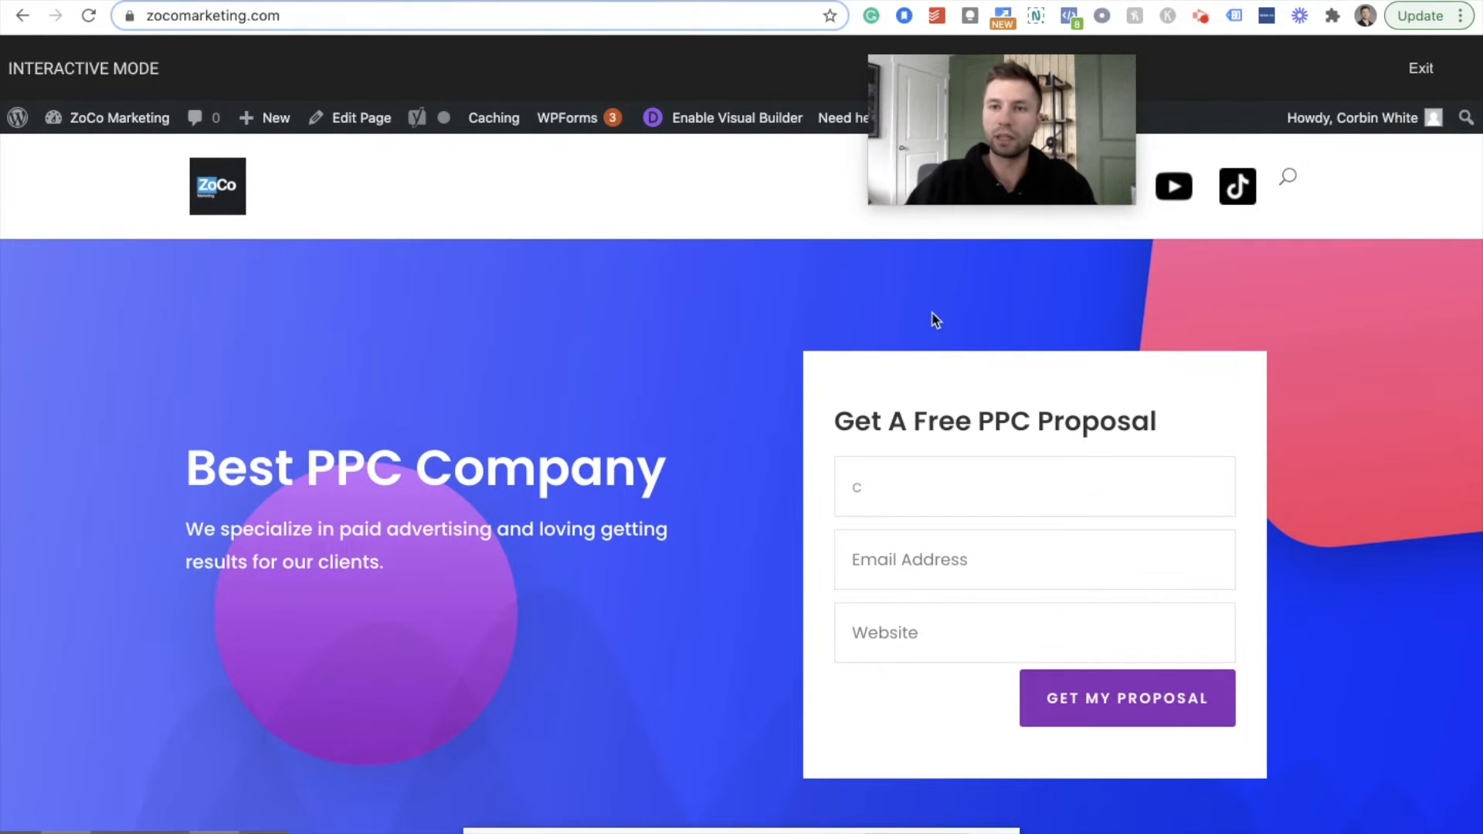
left_click(1421, 68)
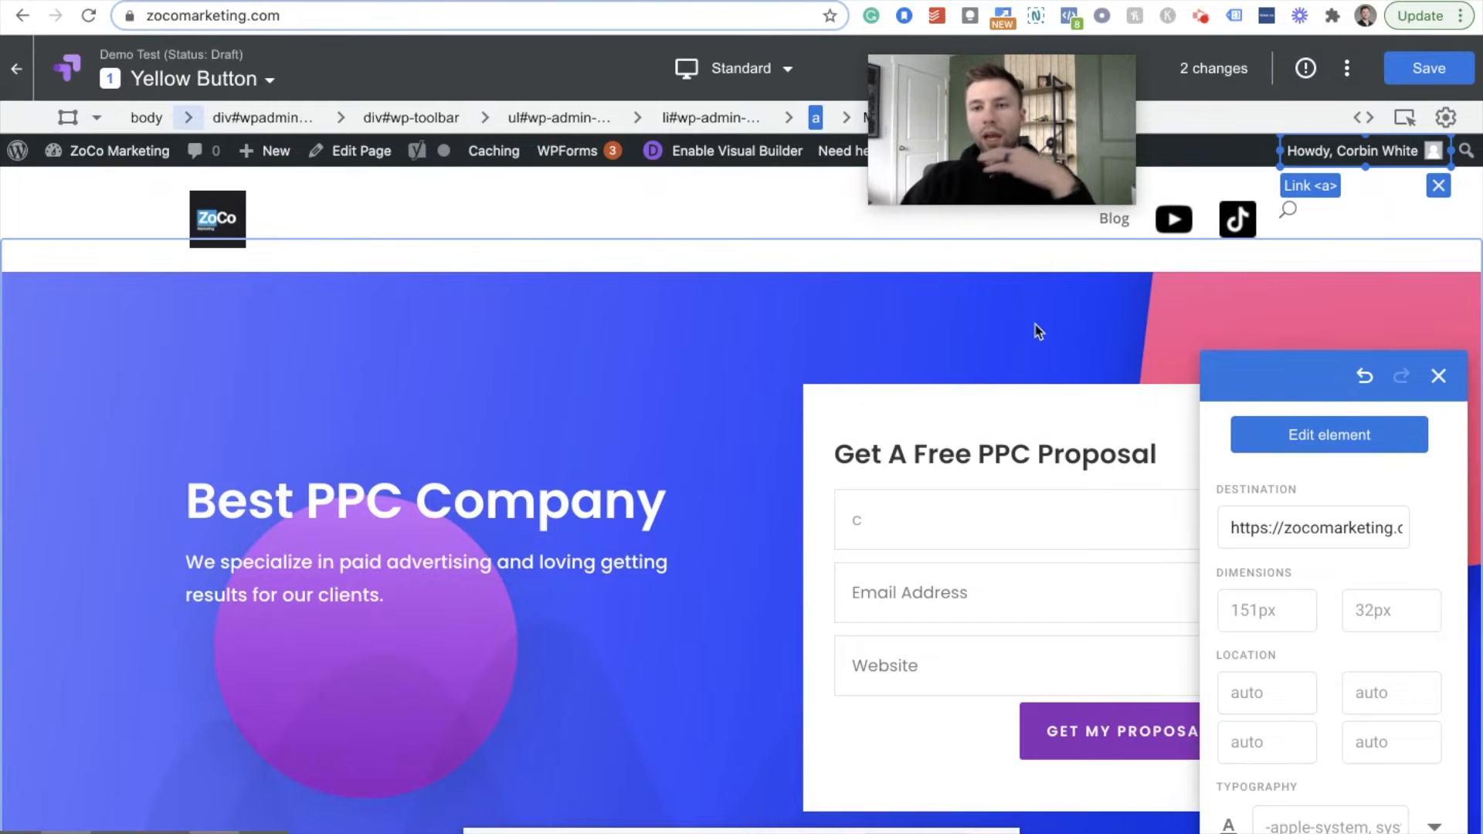
Examine the editor's additional options and the Move Settings for rearranging elements, and close them.
left_click(1347, 68)
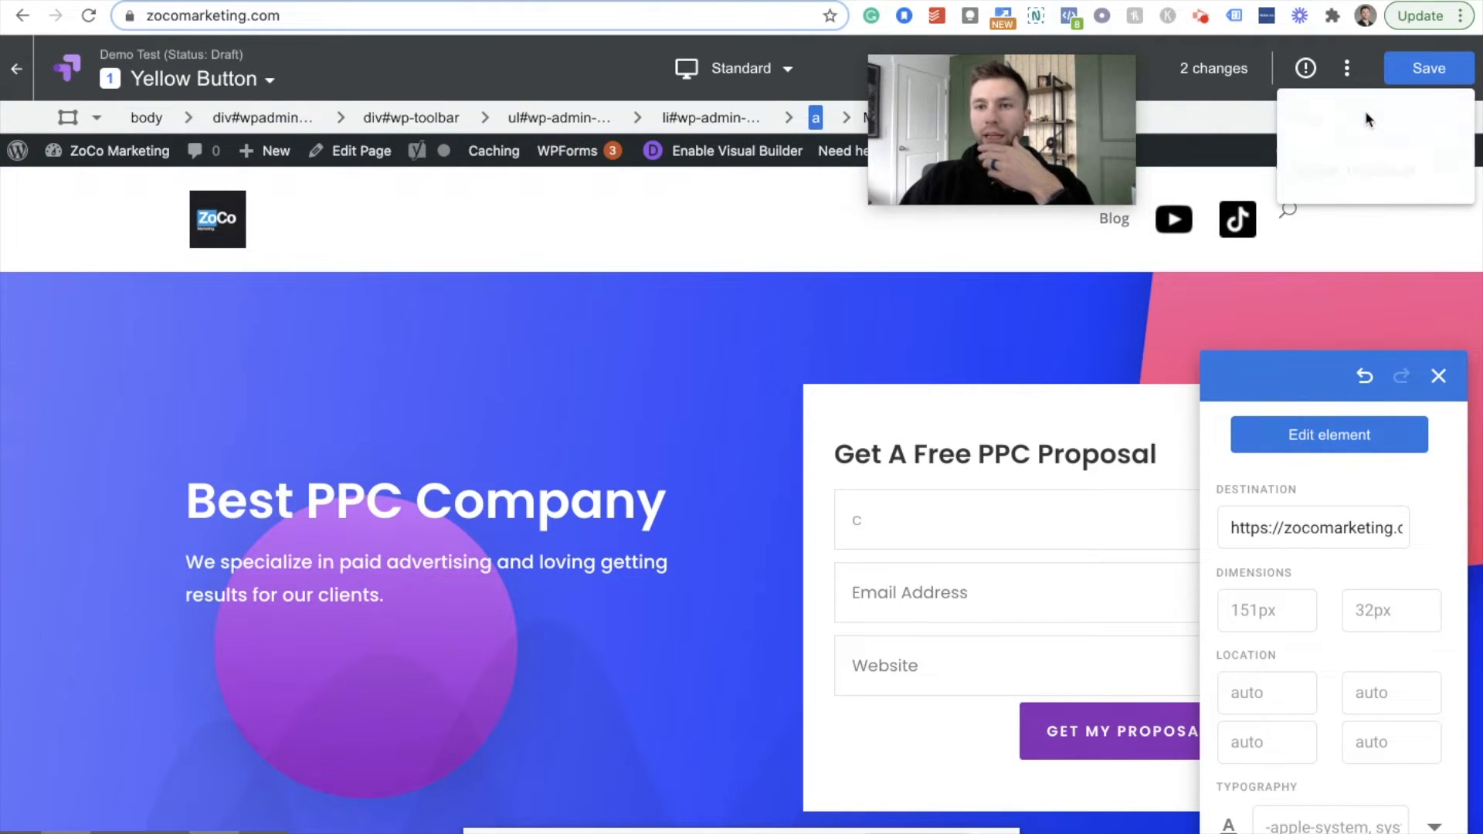
left_click(1231, 114)
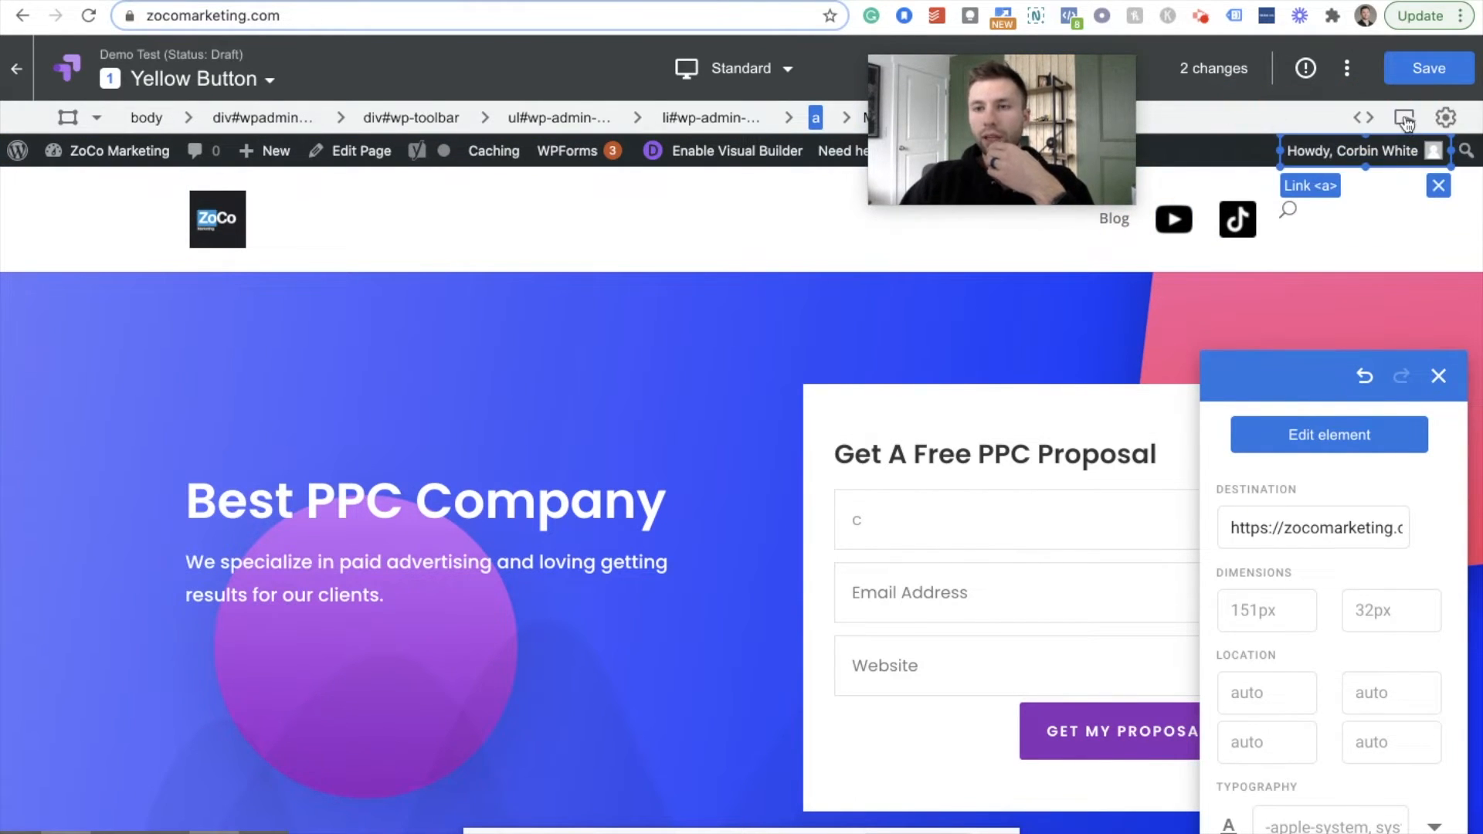
left_click(1445, 119)
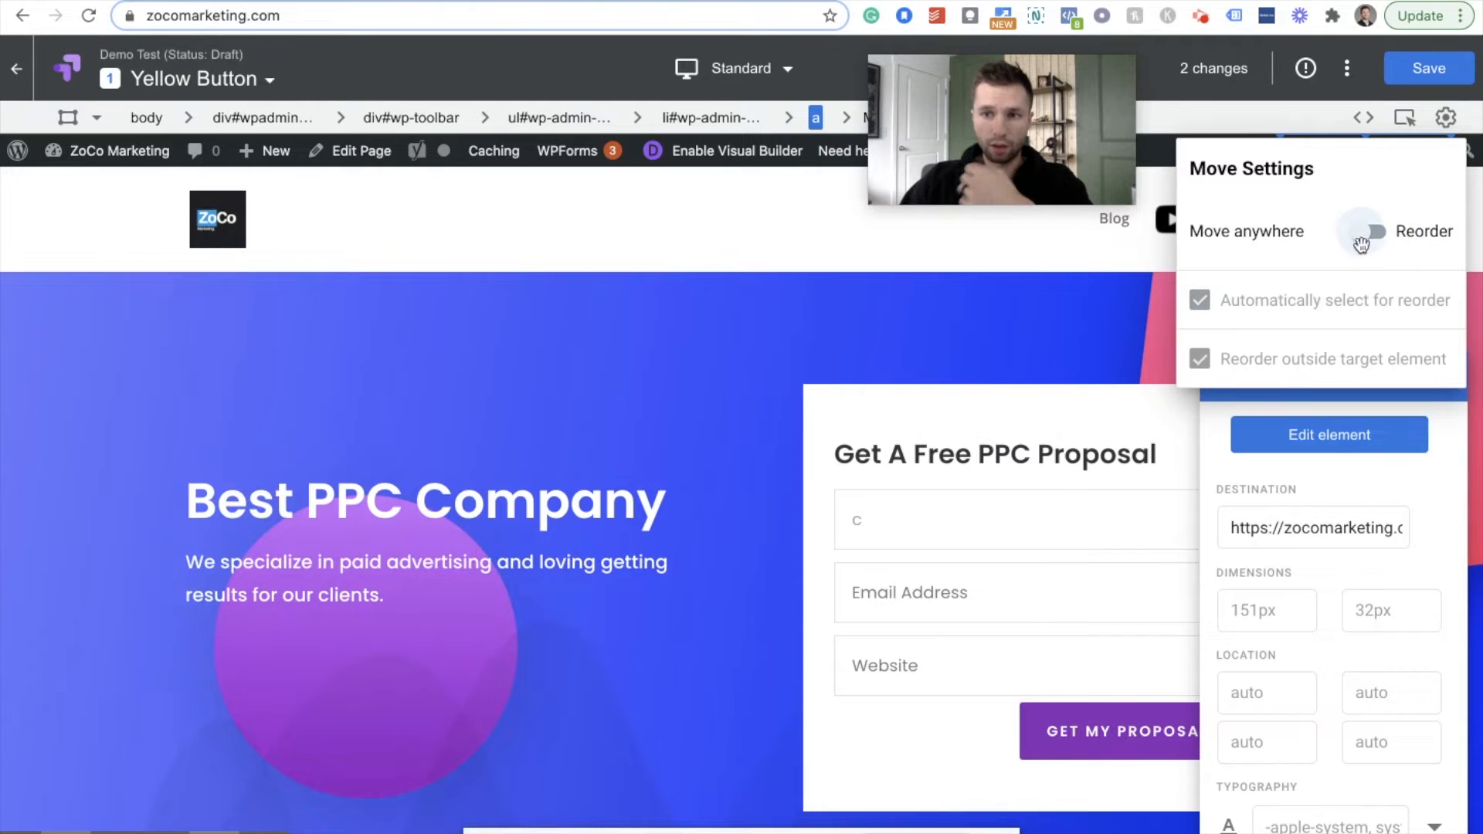
left_click(707, 343)
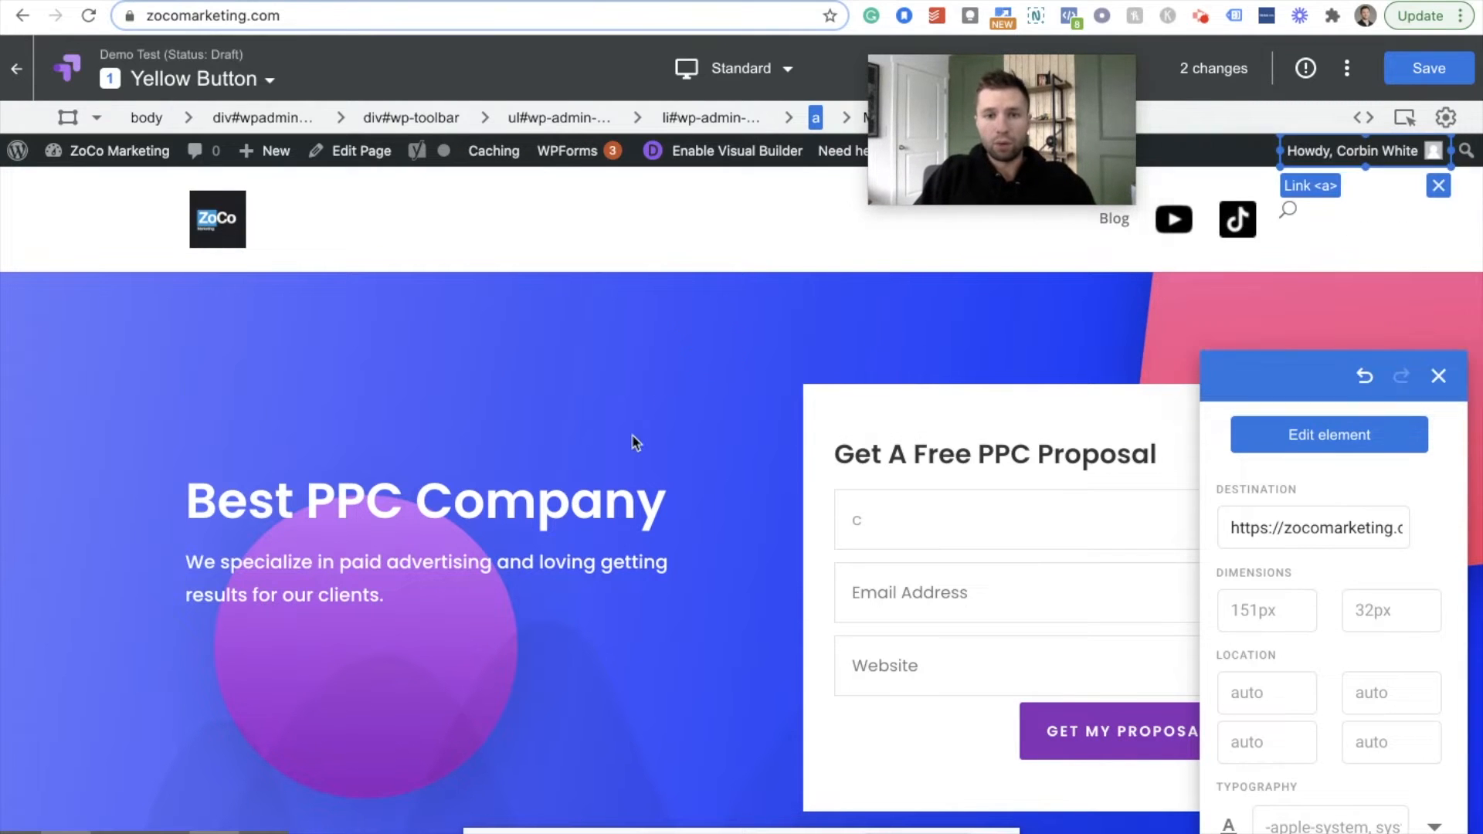
scroll(654, 533, "down", 2)
scroll(866, 356, "up", 1)
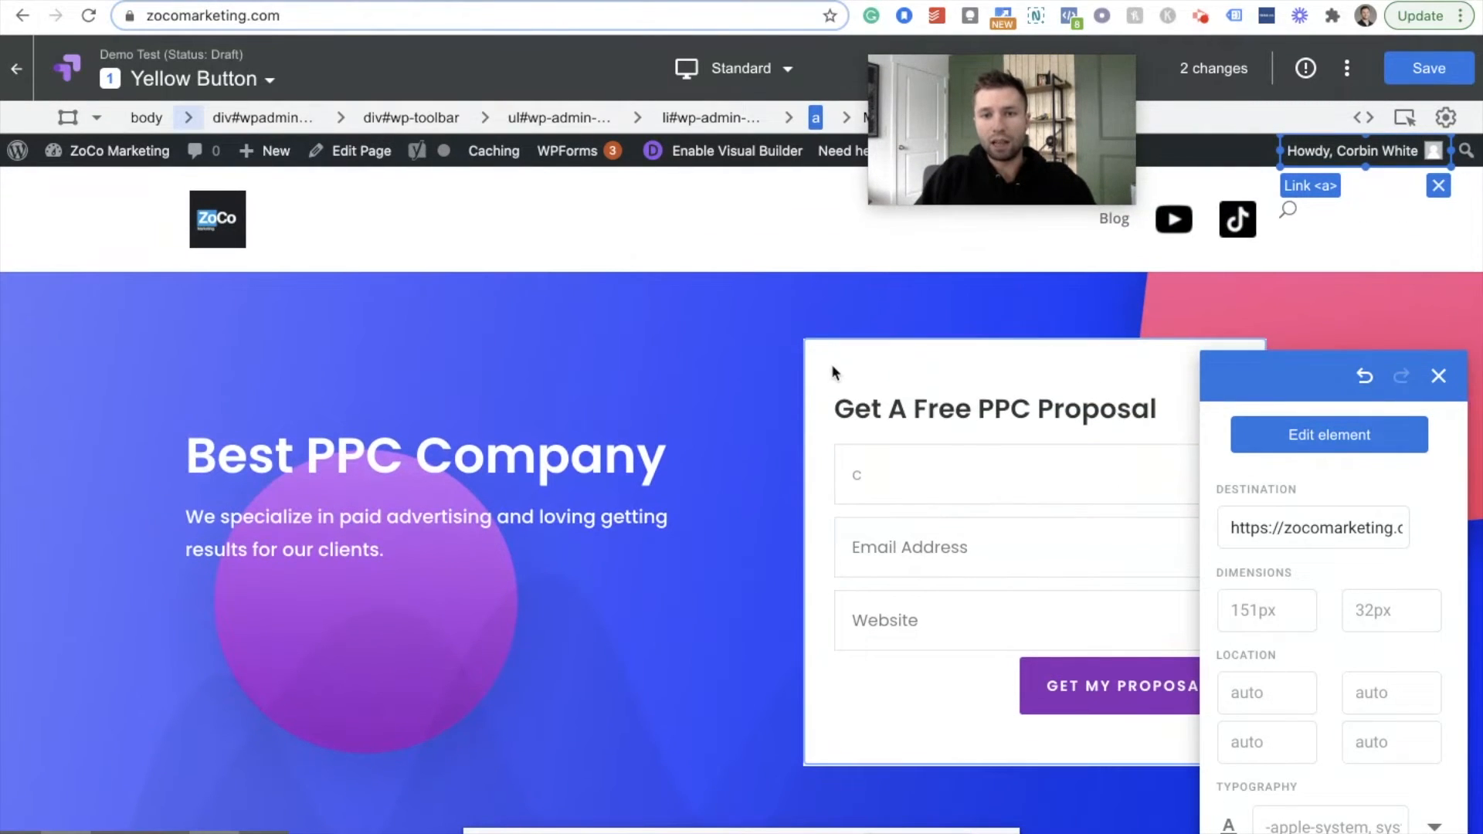
Move the container holding the hero headline and proposal form, offsetting its location by -117px and 3px.
left_click(766, 356)
left_click_drag(845, 367, 594, 424)
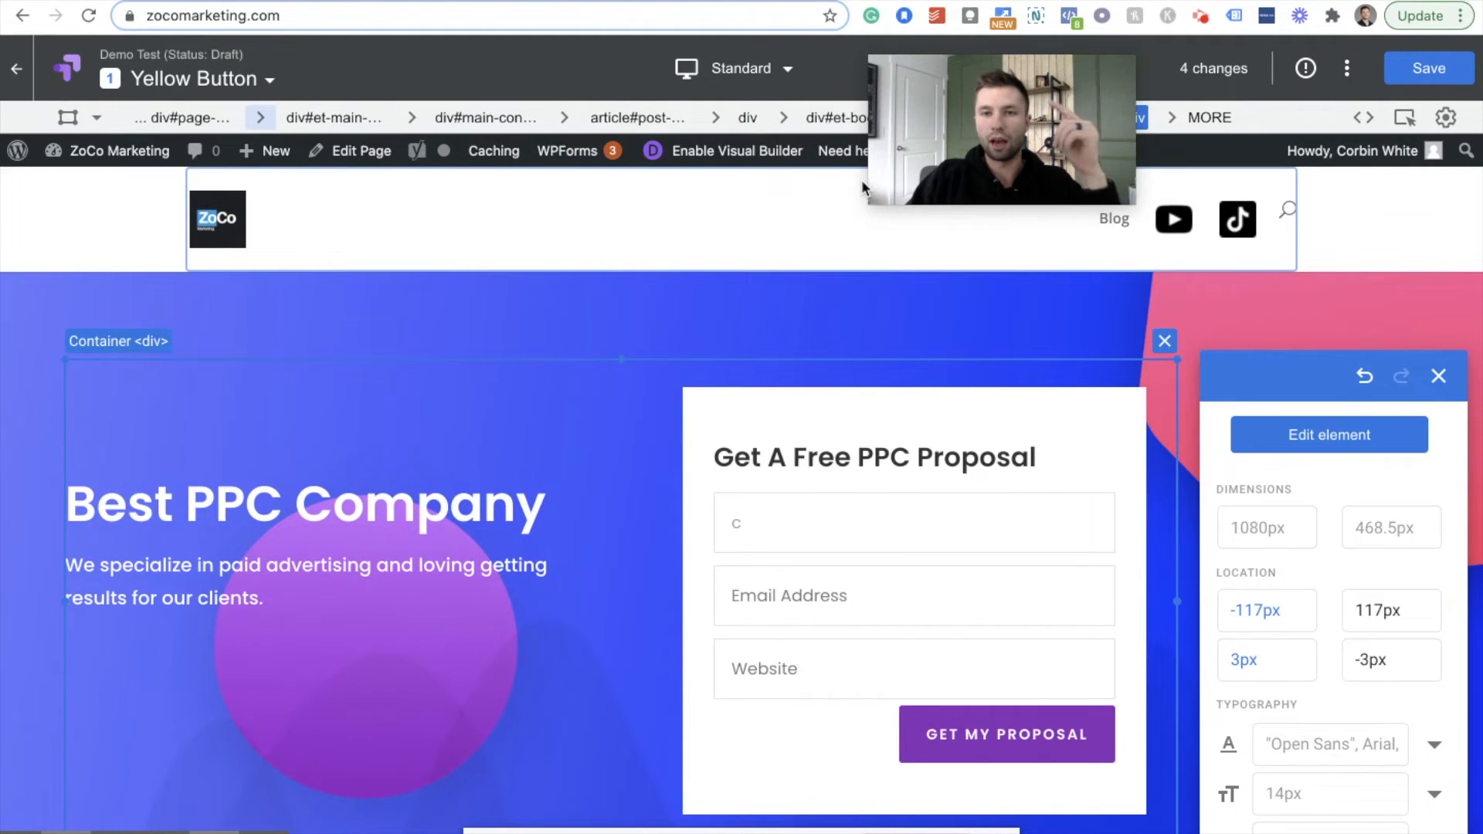
Save the Yellow Button variant's changes and update the editor page URLs to match the actual URL.
left_click(787, 71)
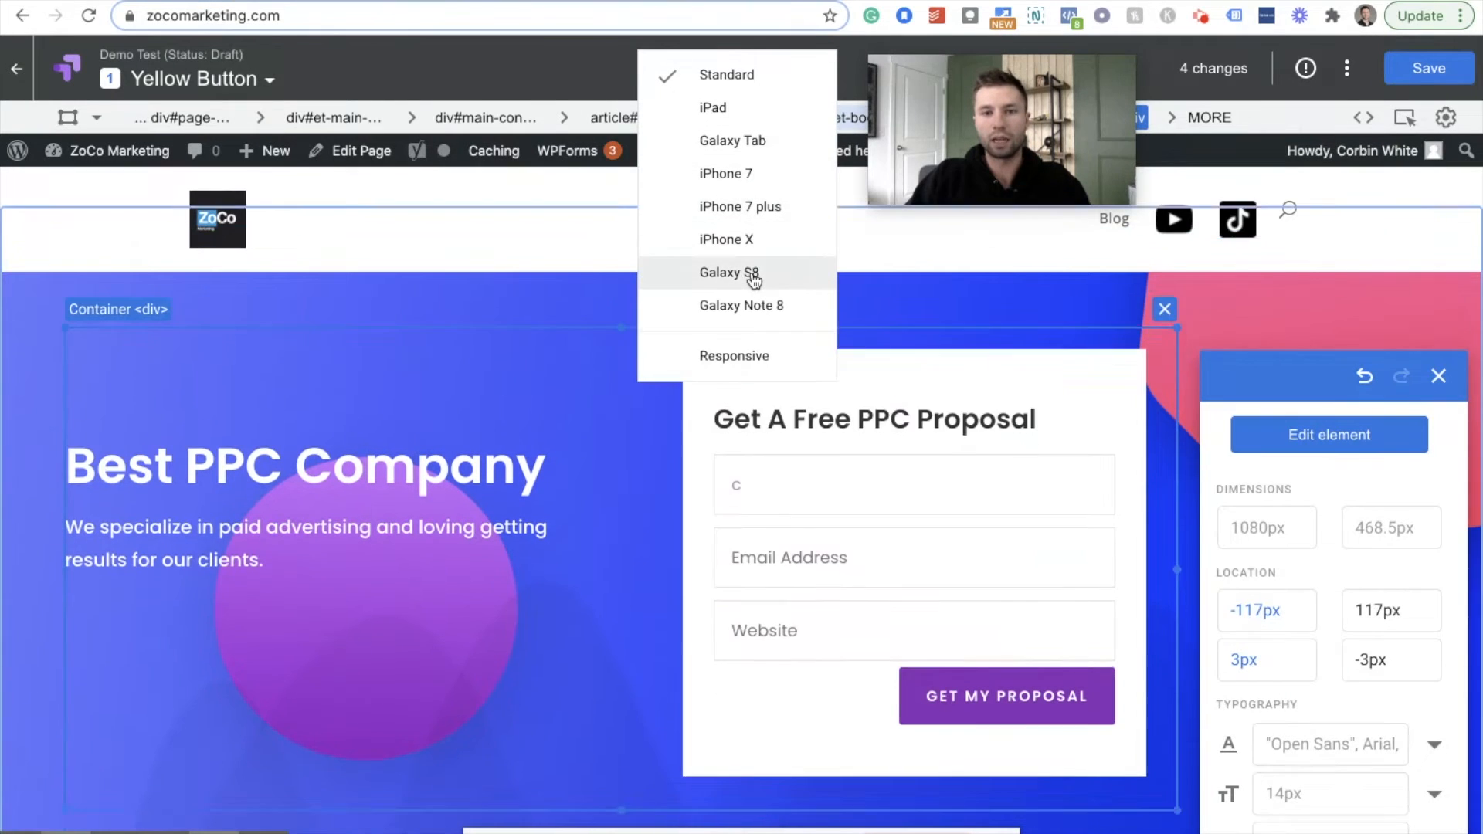
left_click(743, 177)
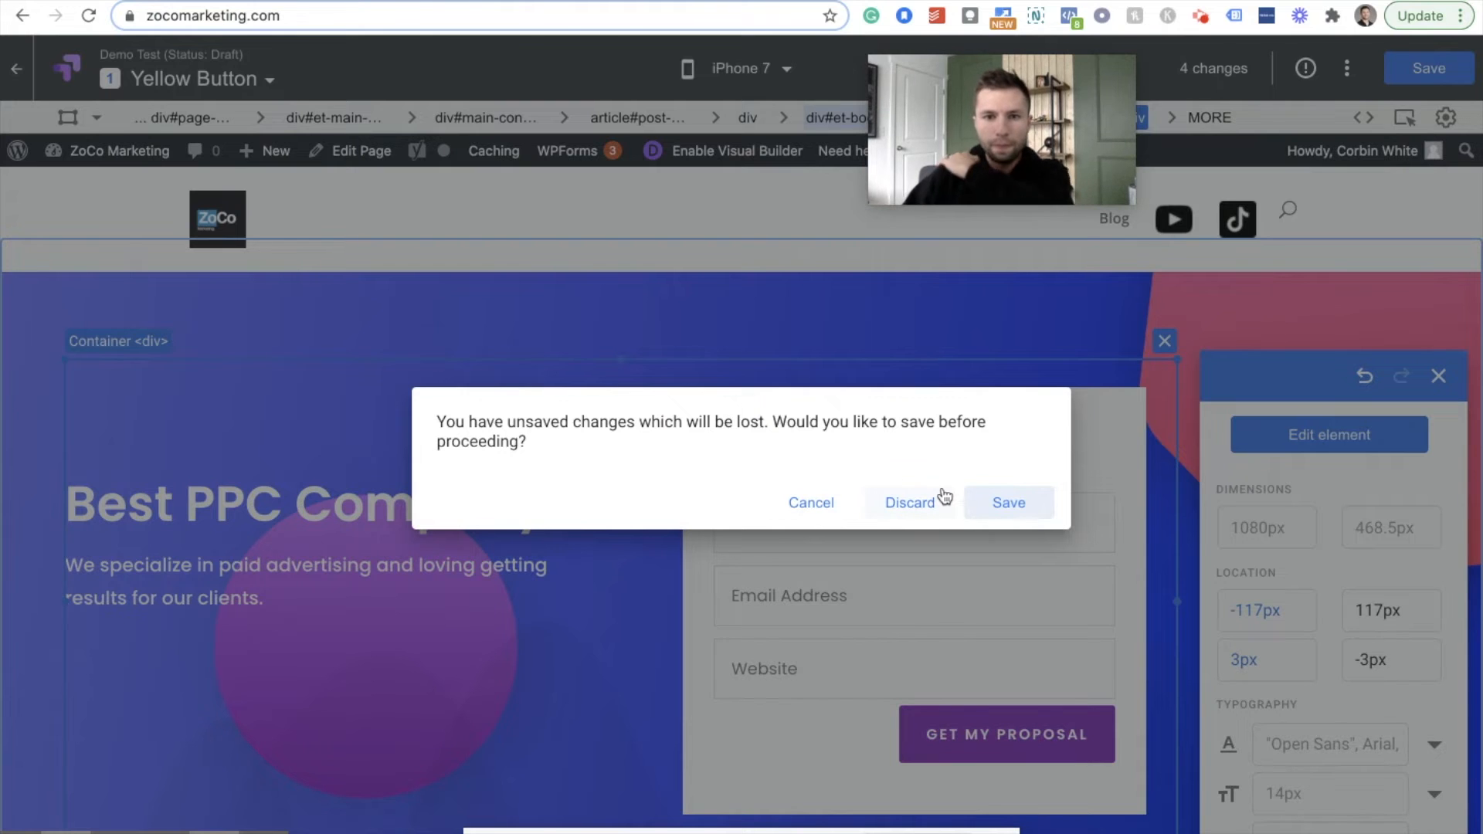
left_click(823, 504)
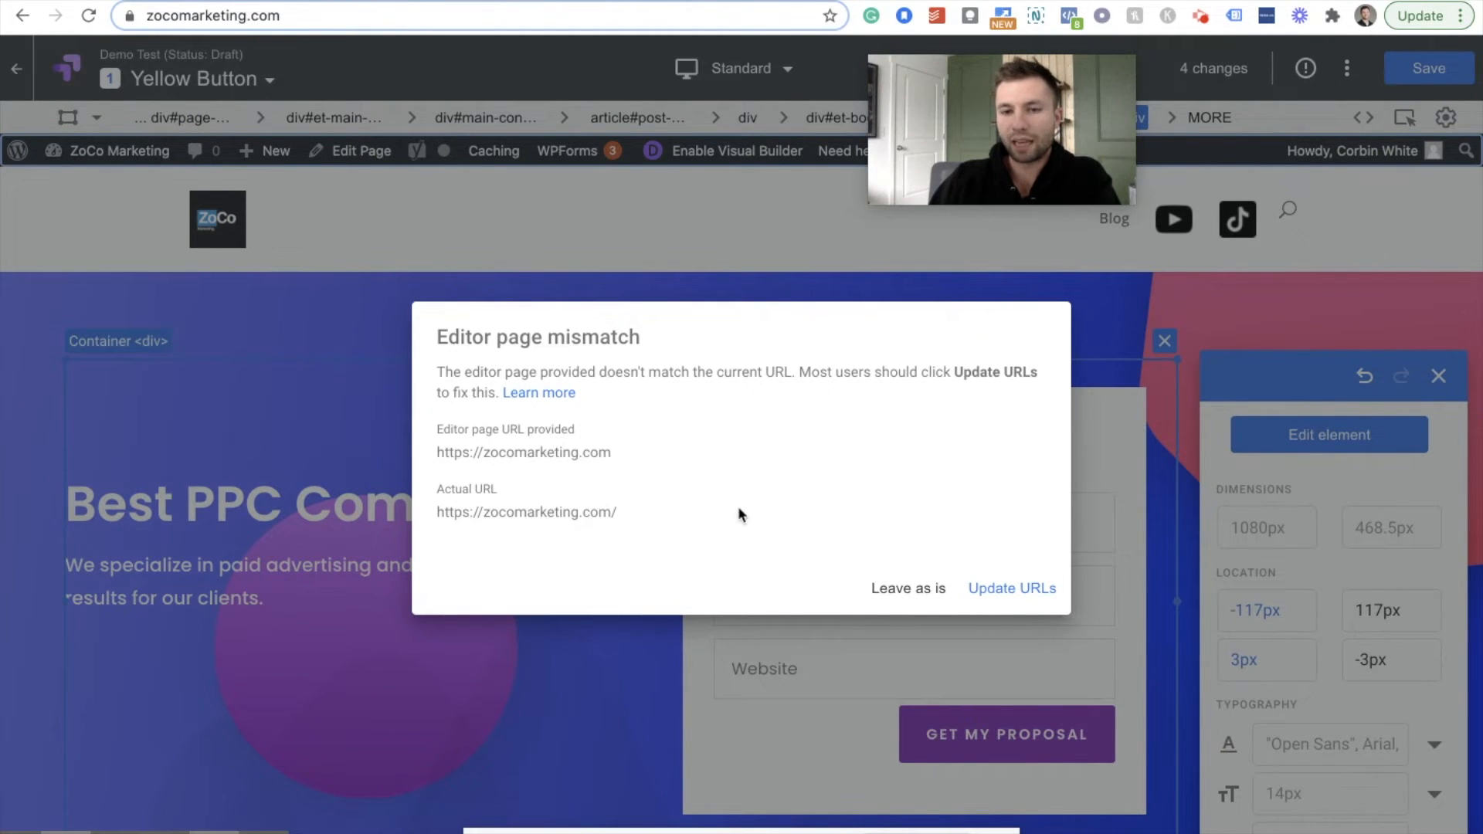
left_click(1013, 588)
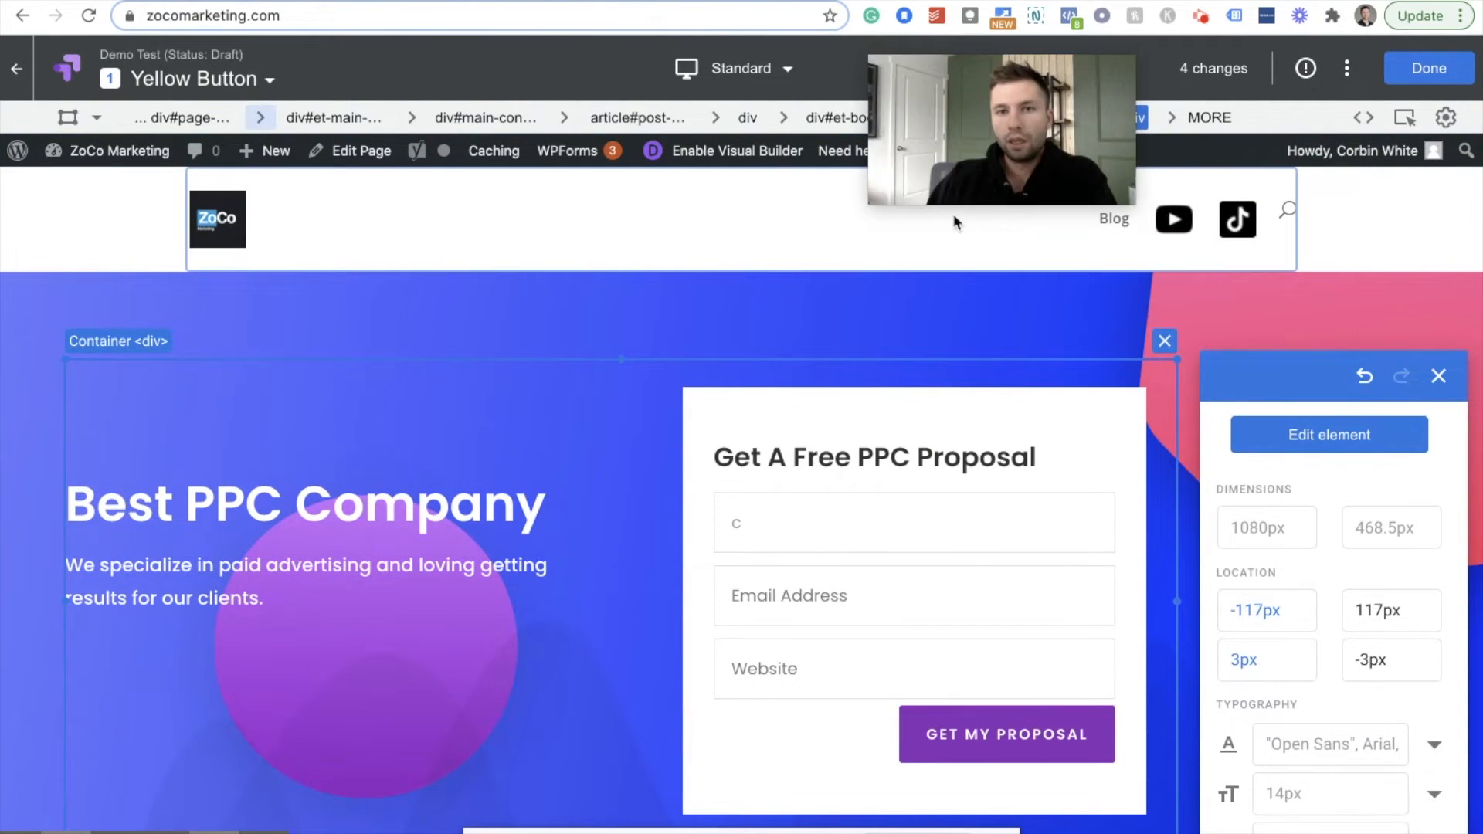
Examine the variant's mobile layout in the iPhone 7 preview, including the hero, form and services, and return to the Standard view.
left_click(796, 77)
left_click(745, 174)
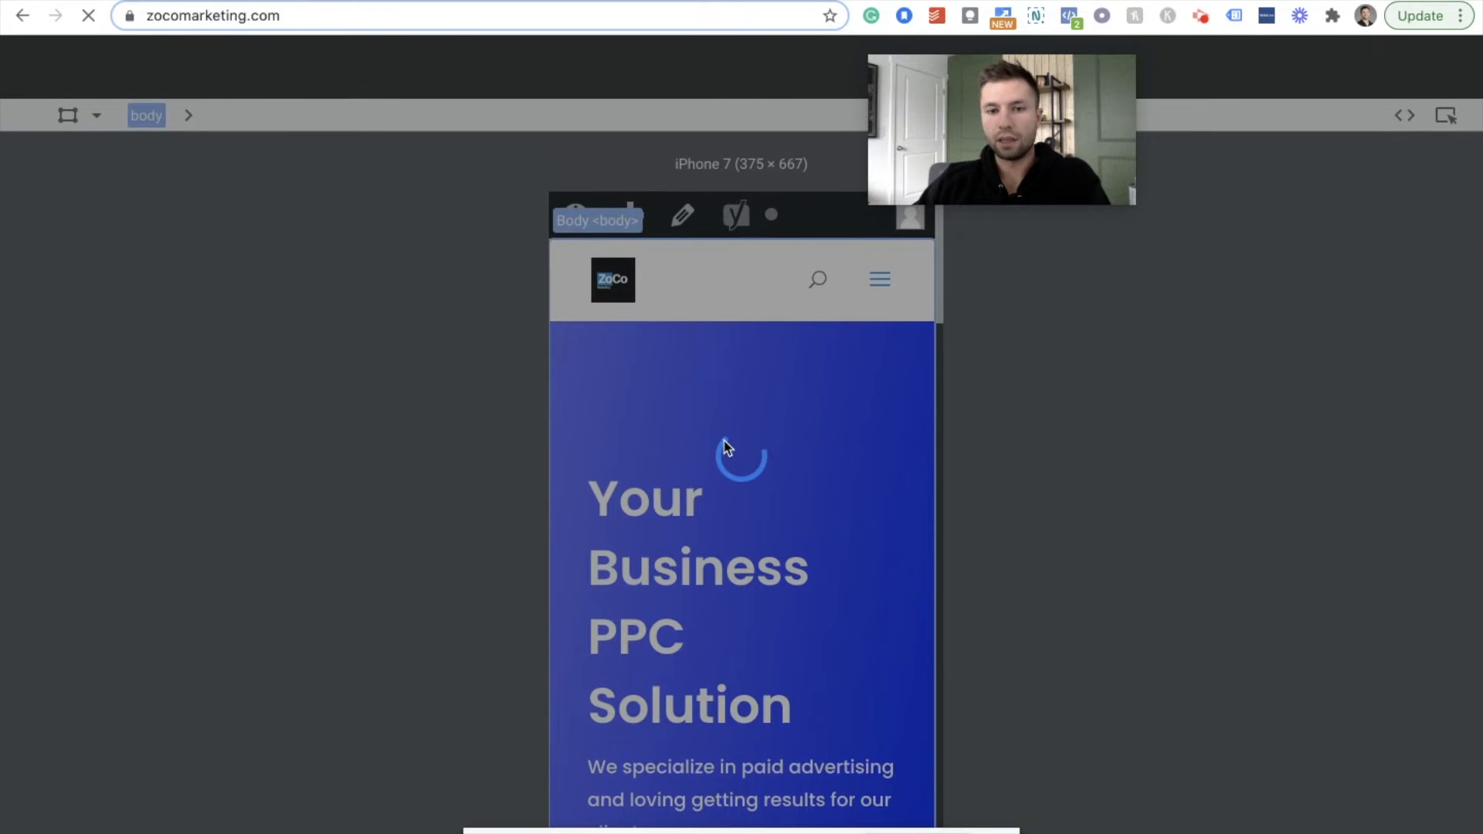
scroll(746, 417, "down", 5)
scroll(746, 418, "up", 4)
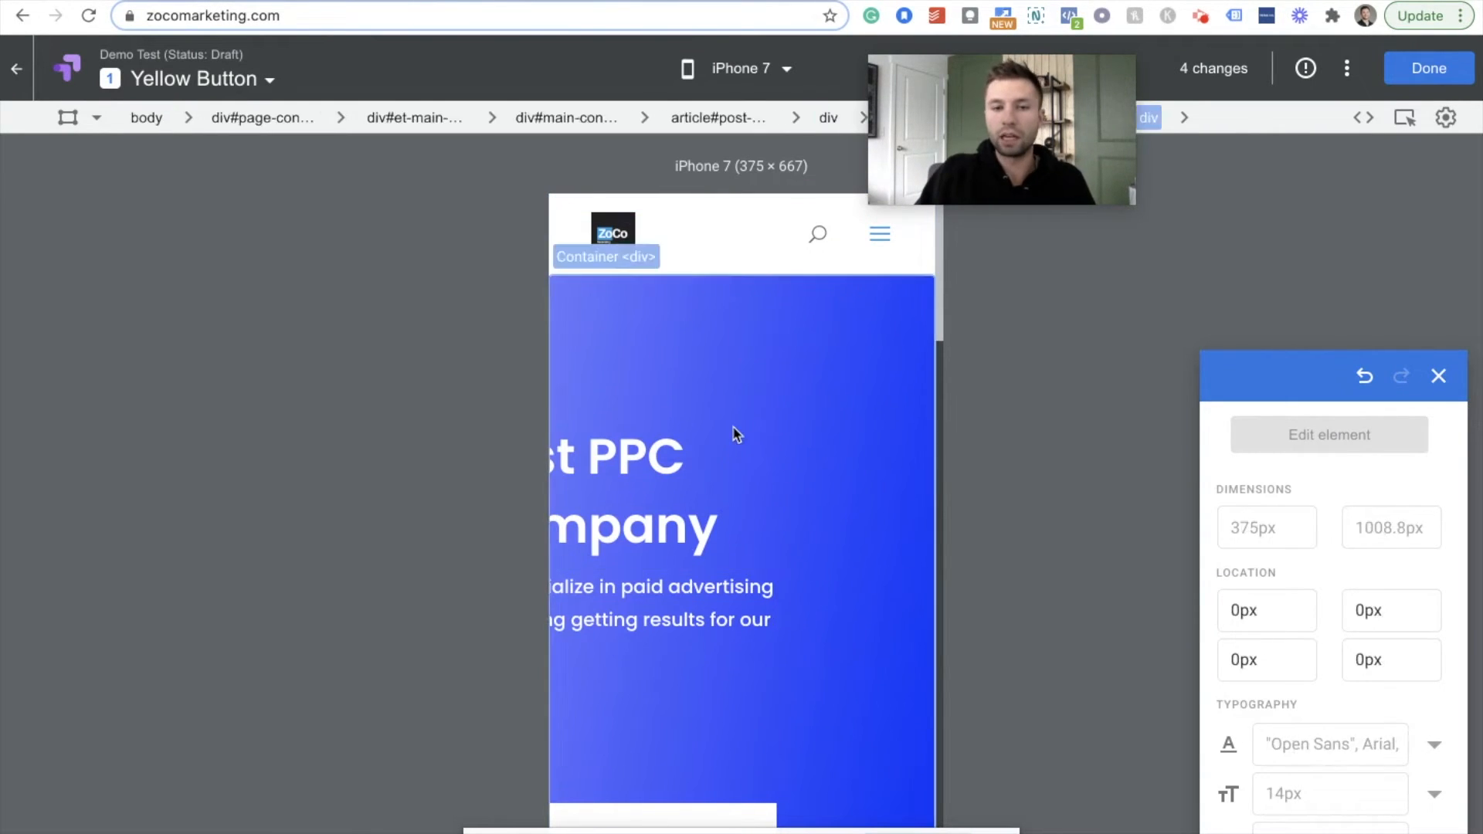
scroll(725, 427, "down", 3)
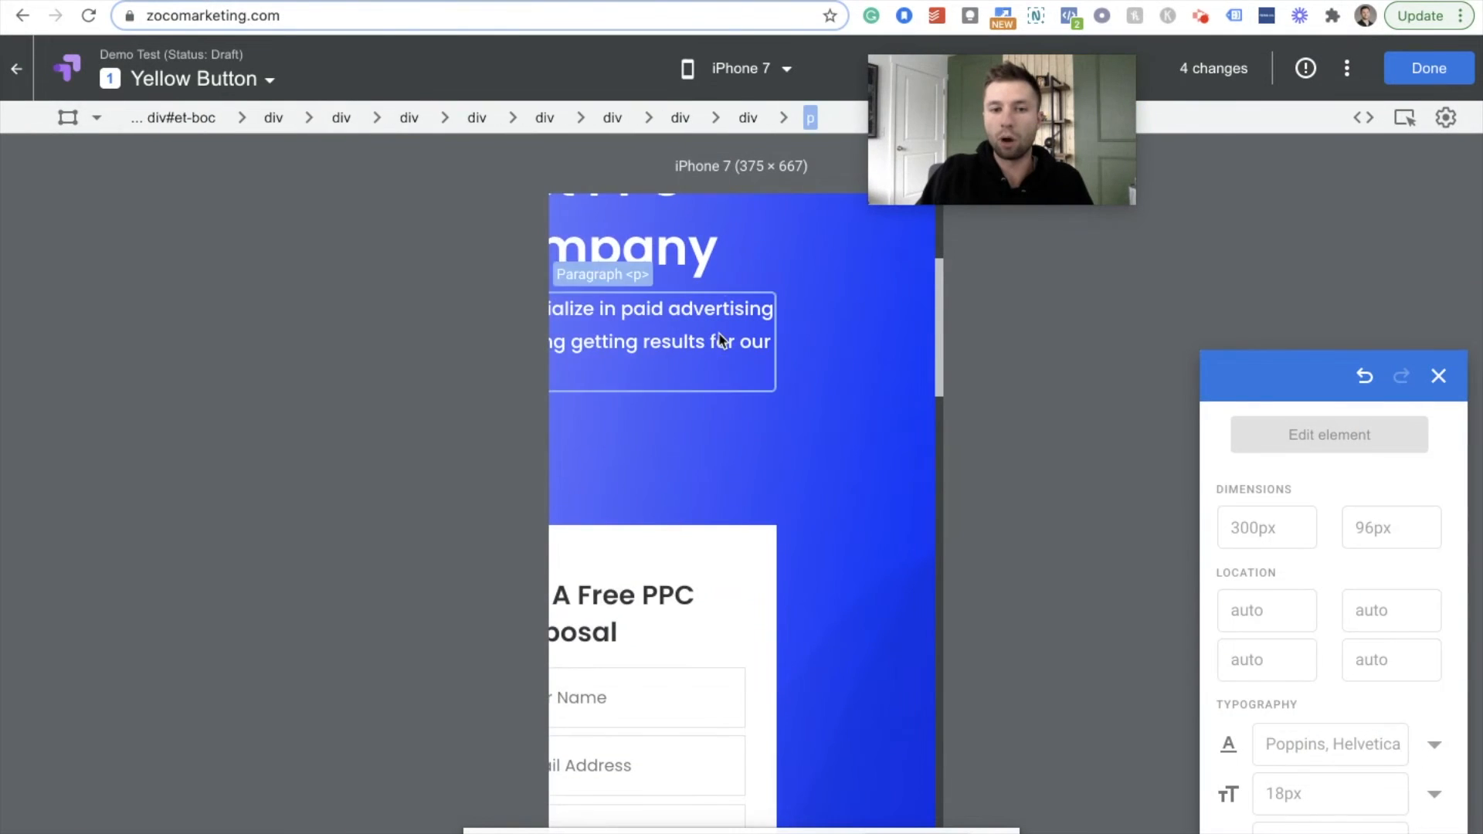
scroll(715, 340, "down", 5)
scroll(711, 440, "down", 4)
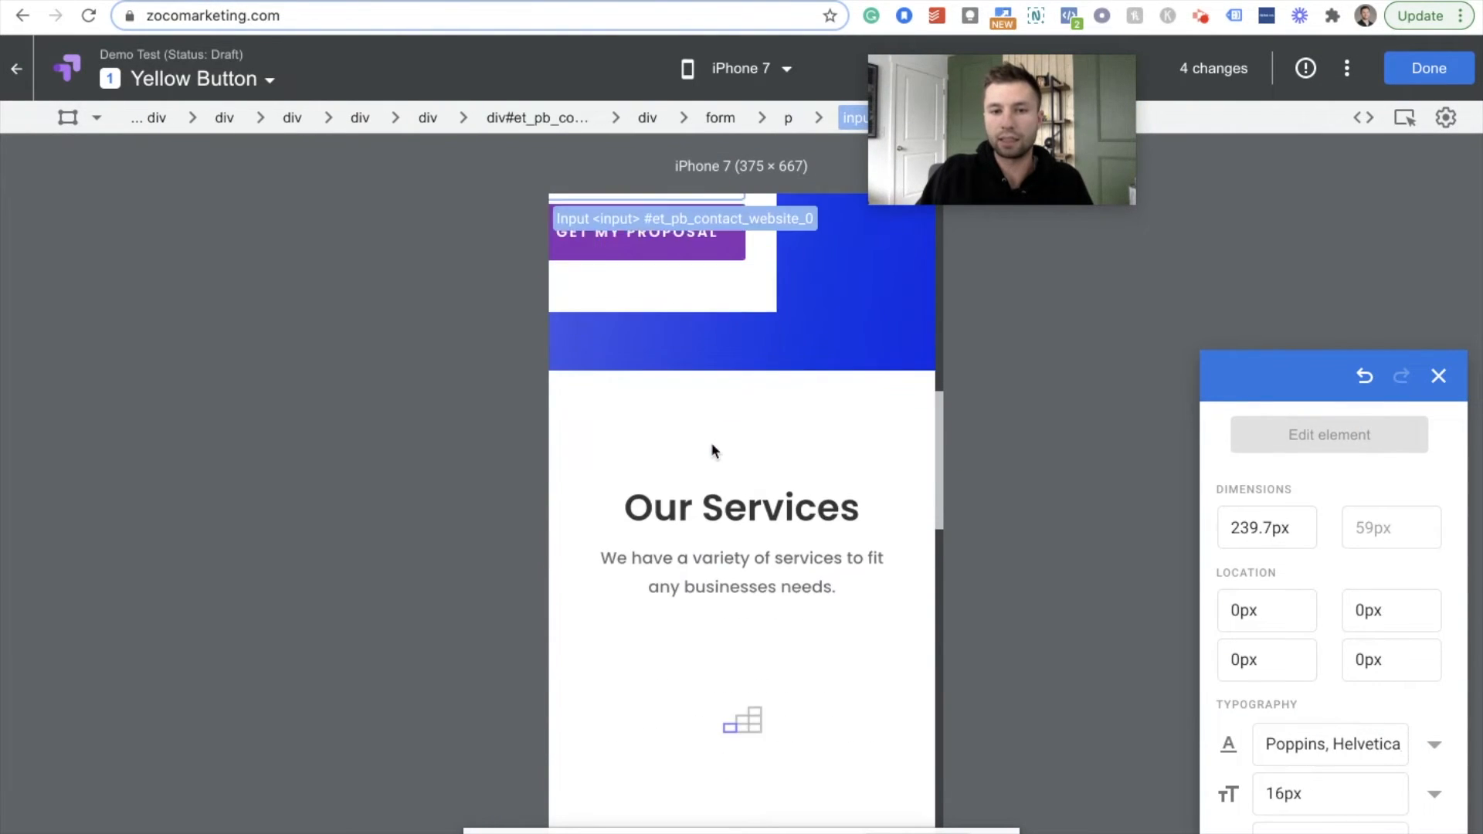
scroll(710, 442, "up", 9)
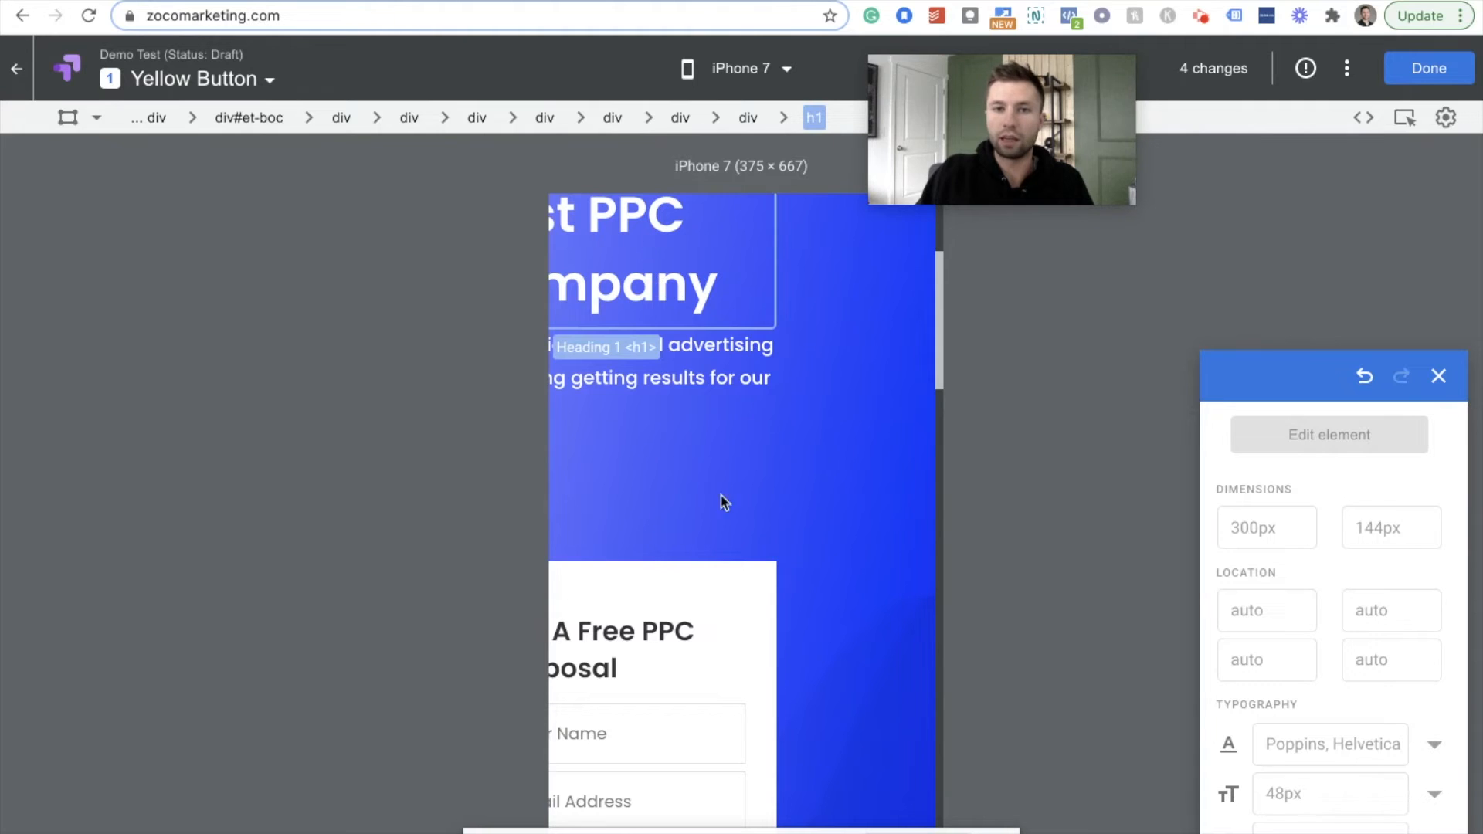
scroll(725, 629, "down", 3)
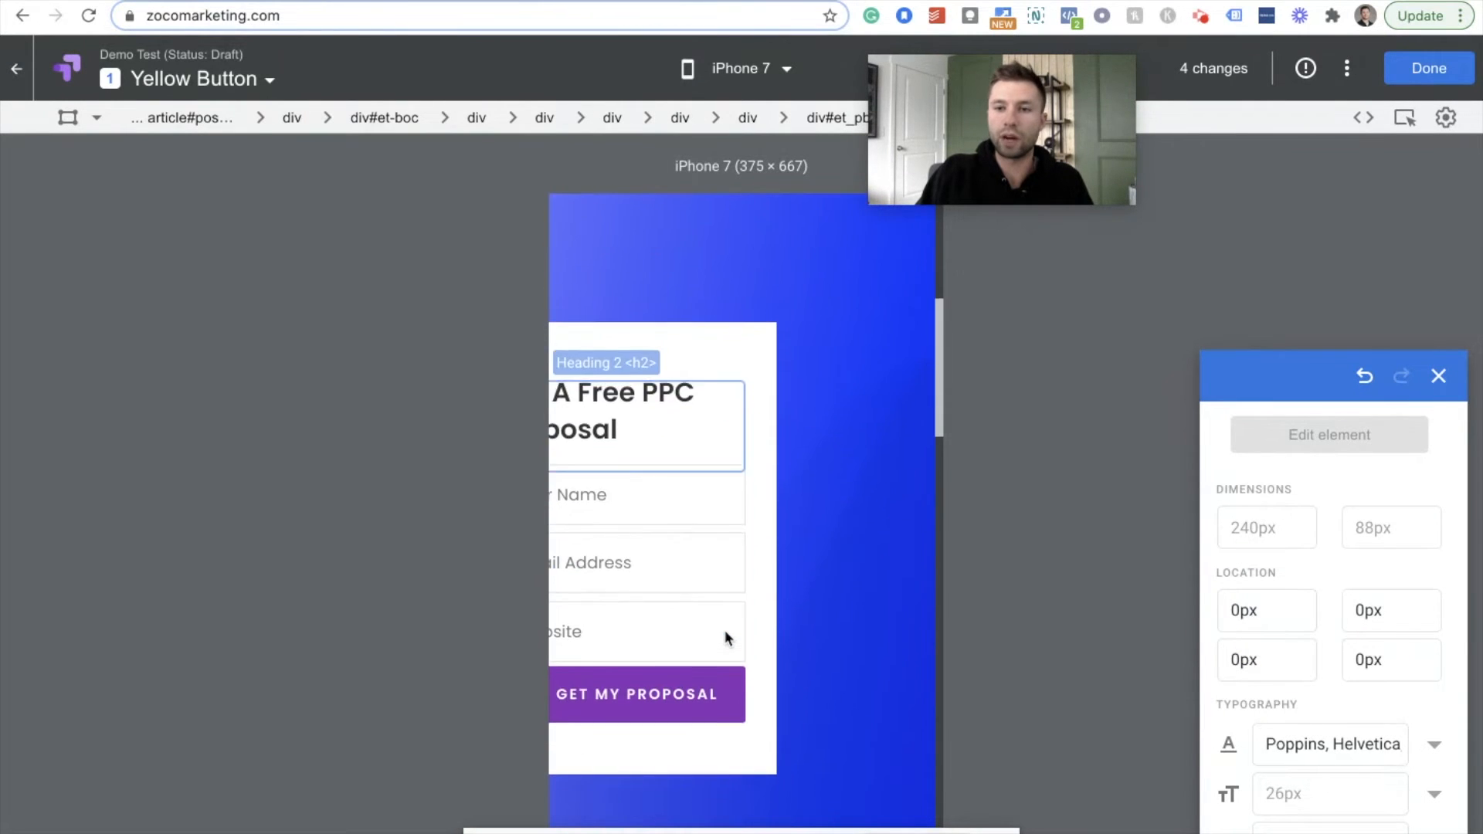
scroll(725, 629, "up", 4)
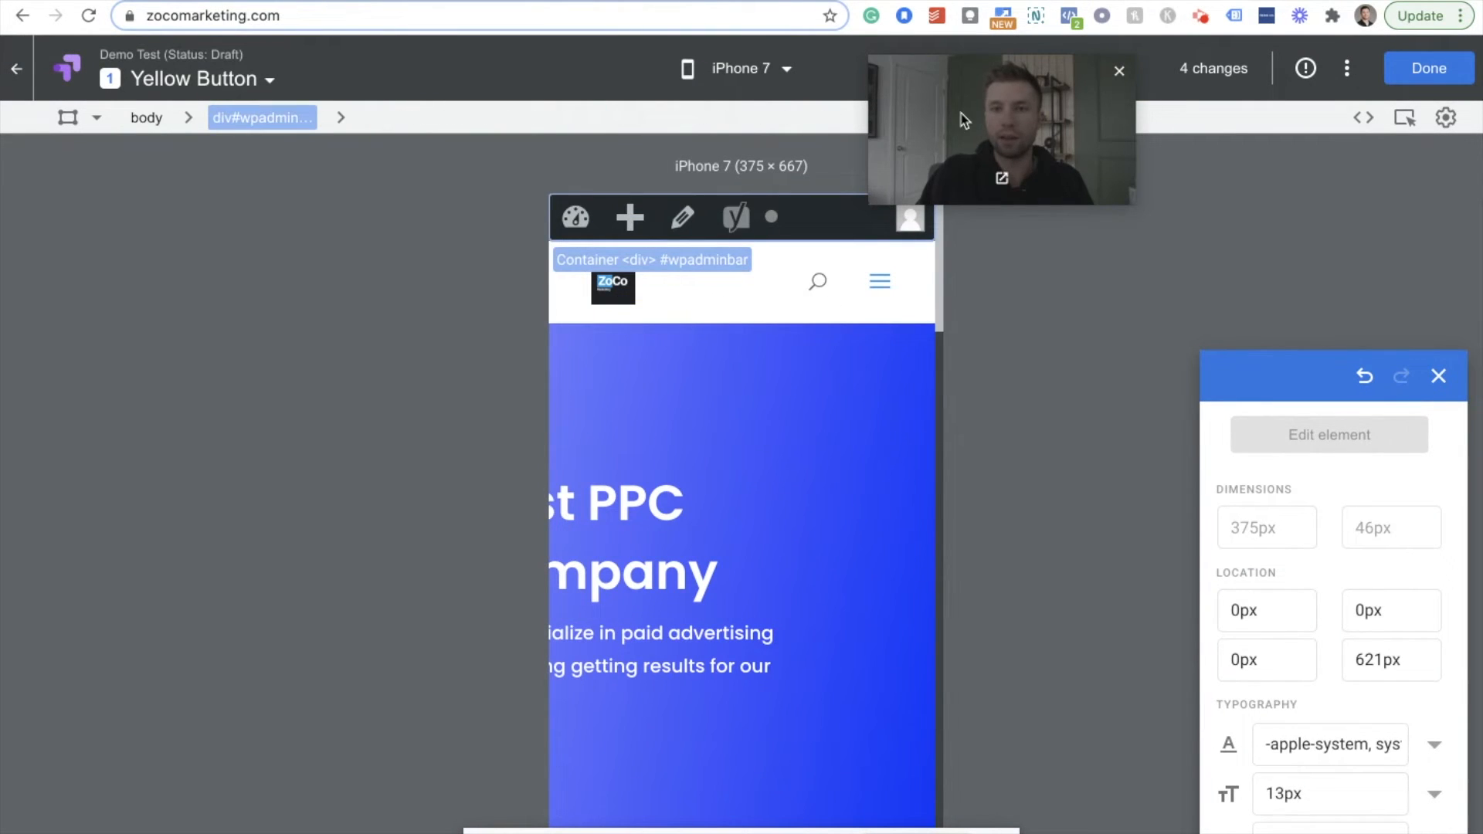
left_click_drag(978, 106, 1142, 125)
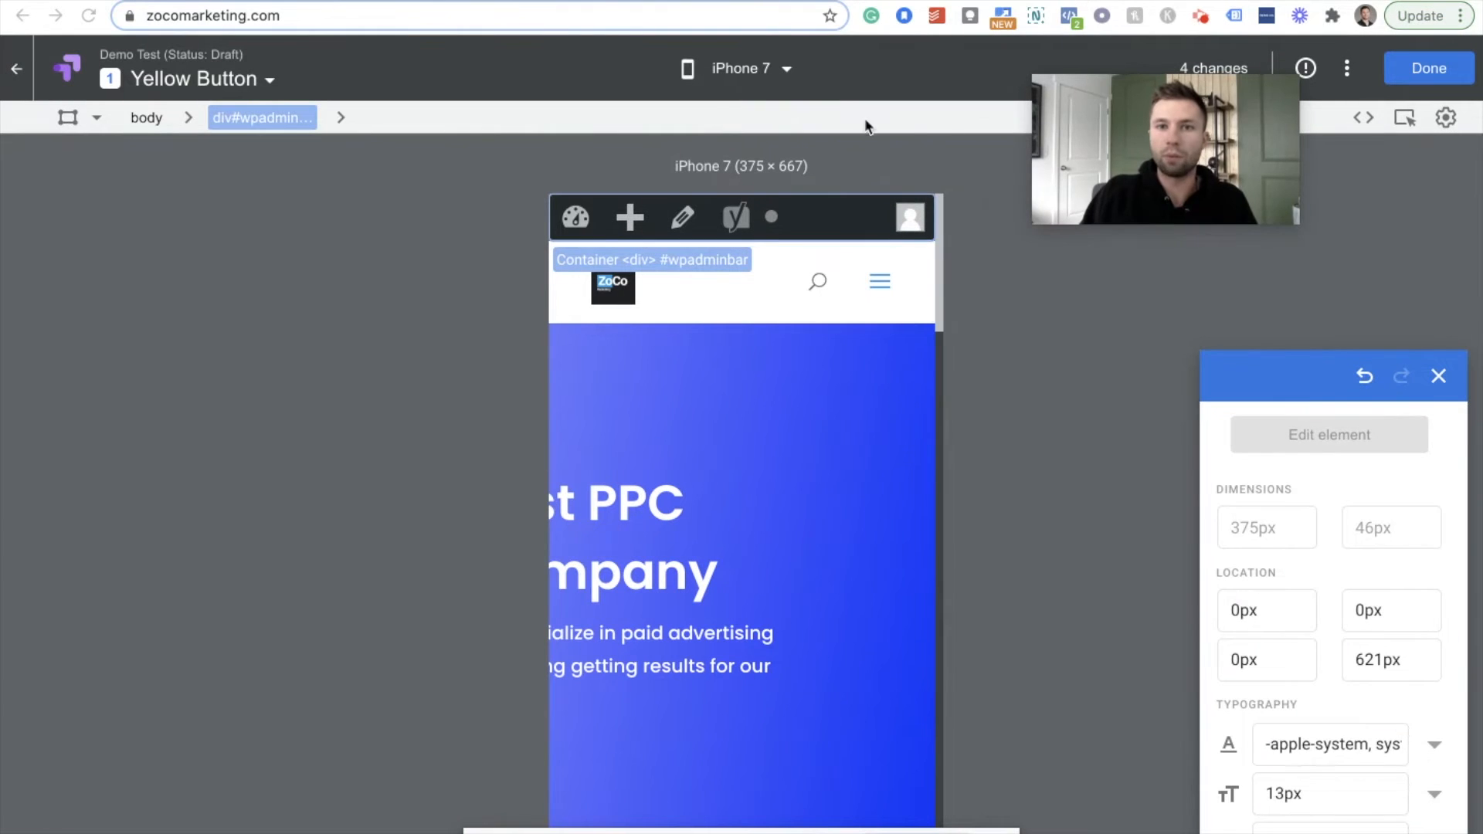
left_click(787, 70)
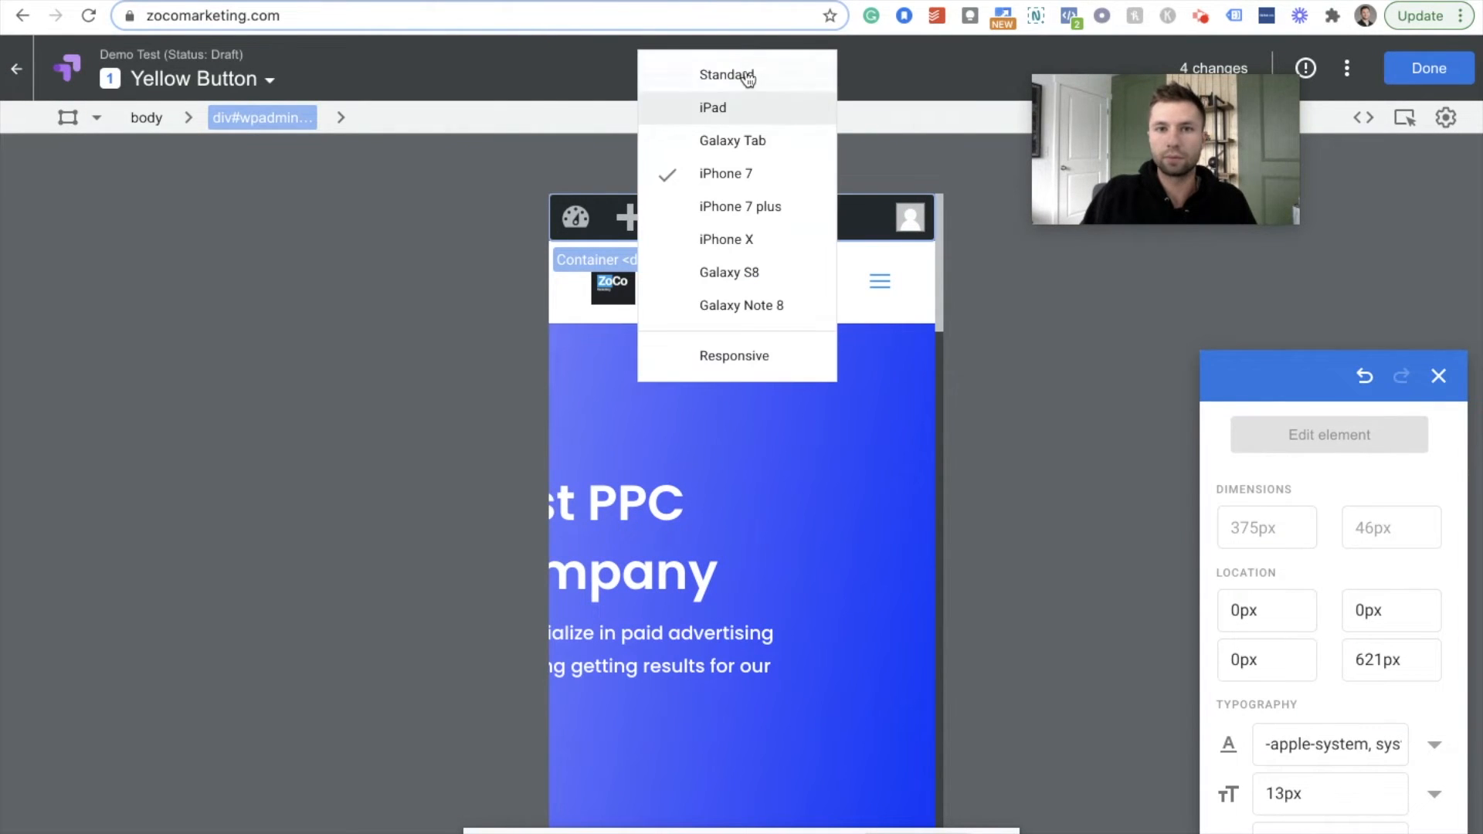
left_click(743, 72)
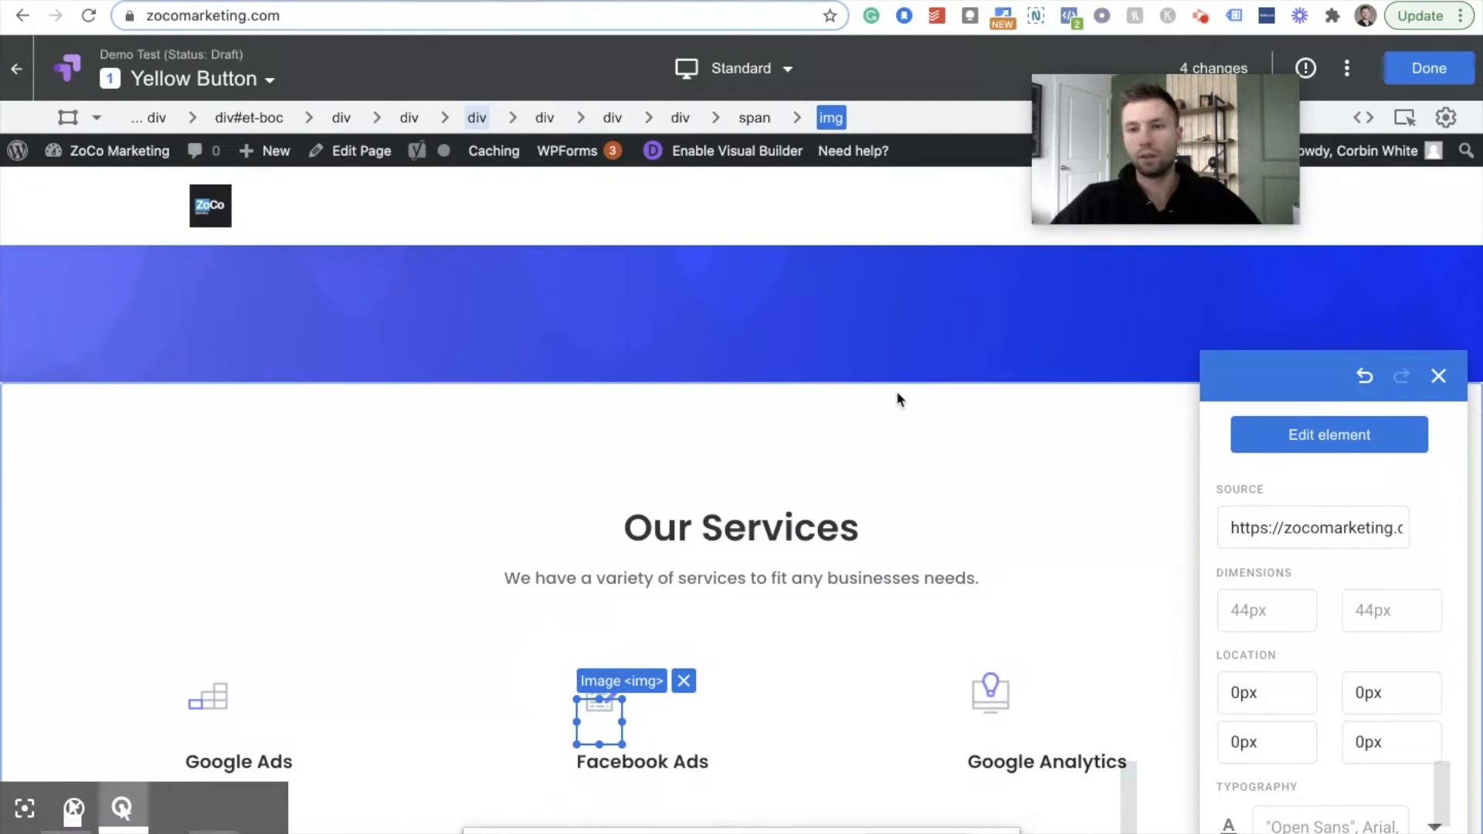
Inspect the image source of the Google Ads icon and examine the icons in the Our Services section.
scroll(896, 391, "up", 6)
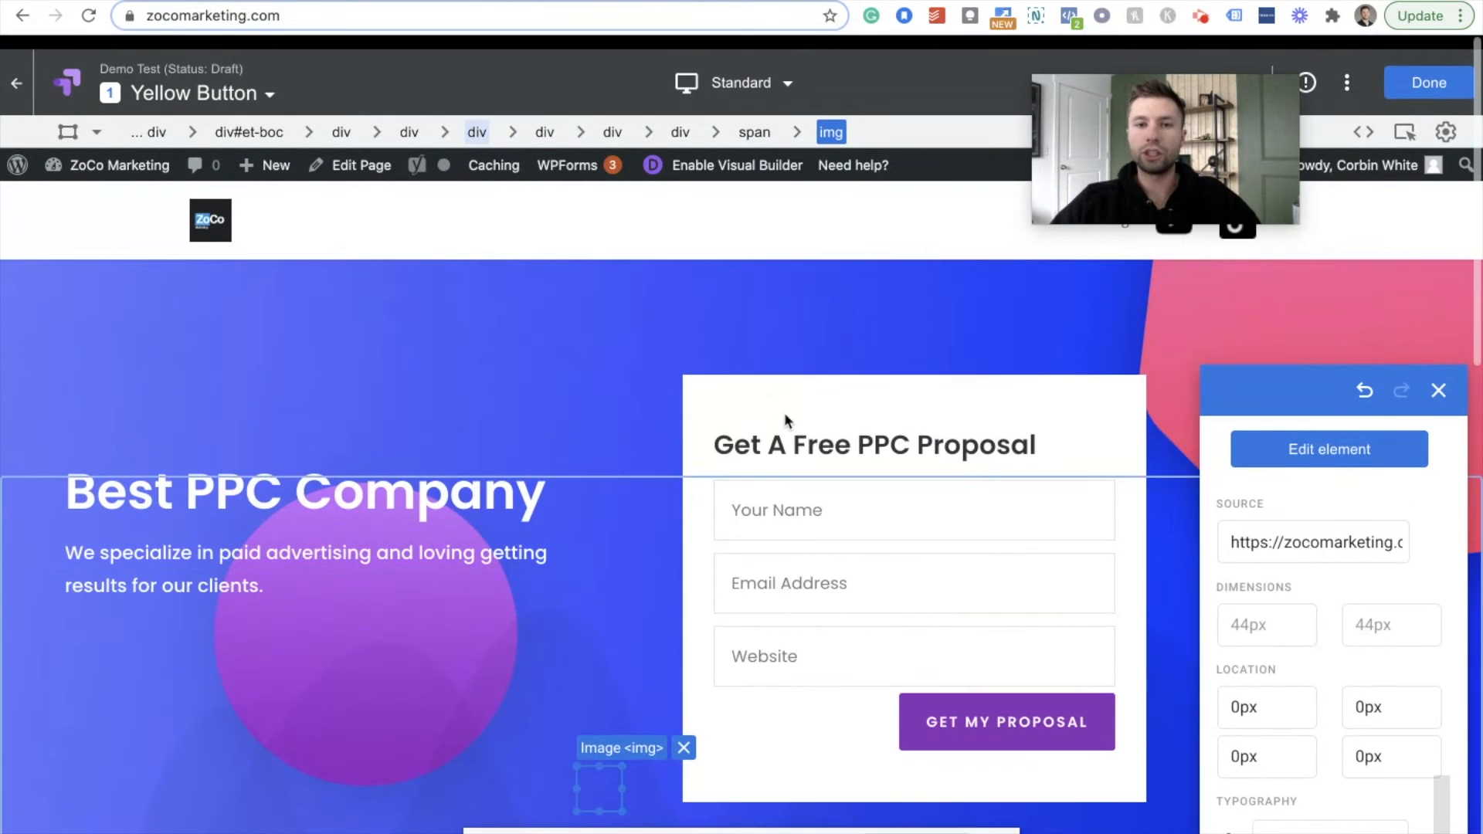
scroll(692, 503, "down", 4)
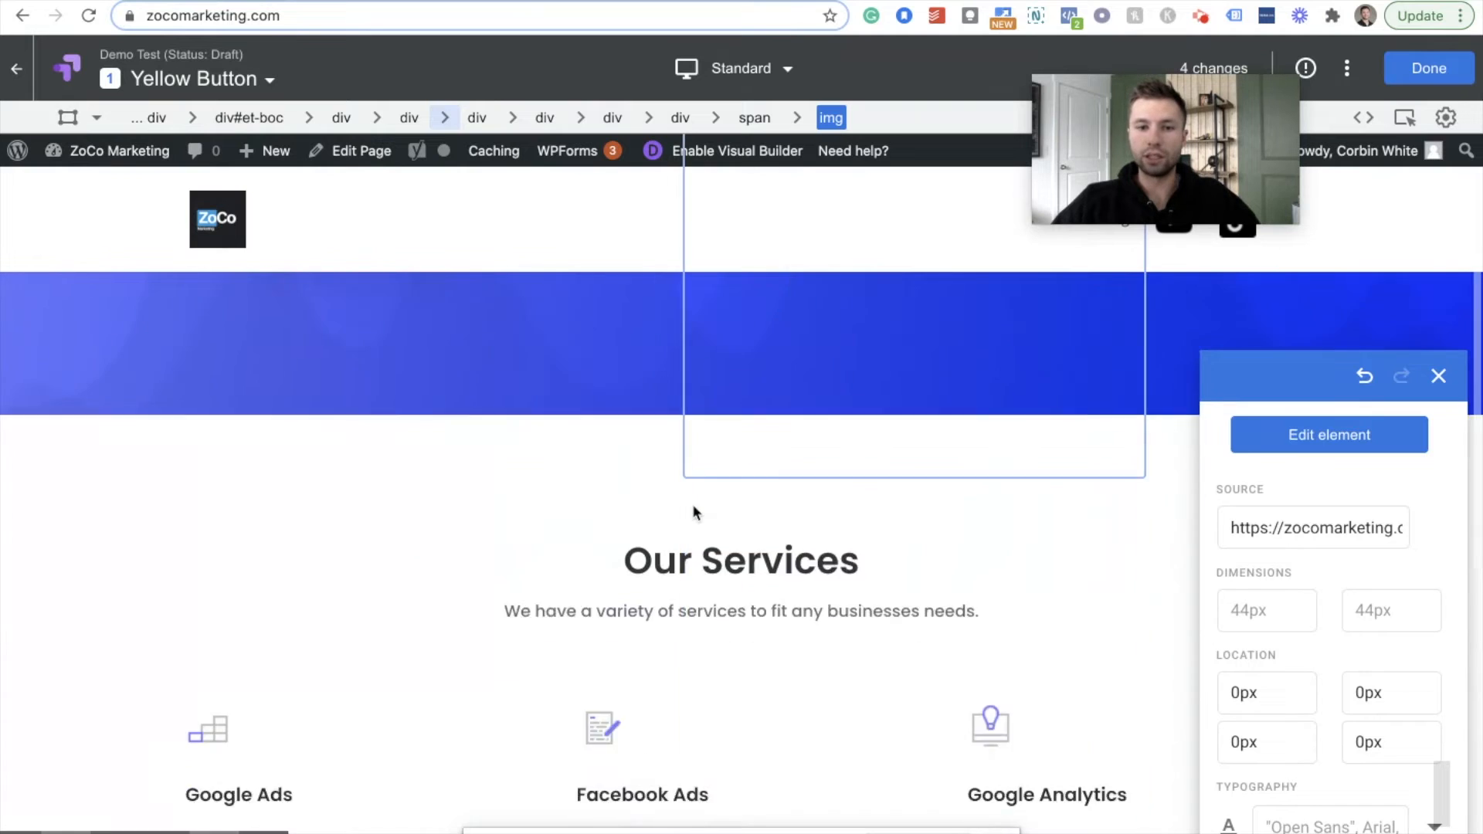
scroll(692, 504, "down", 3)
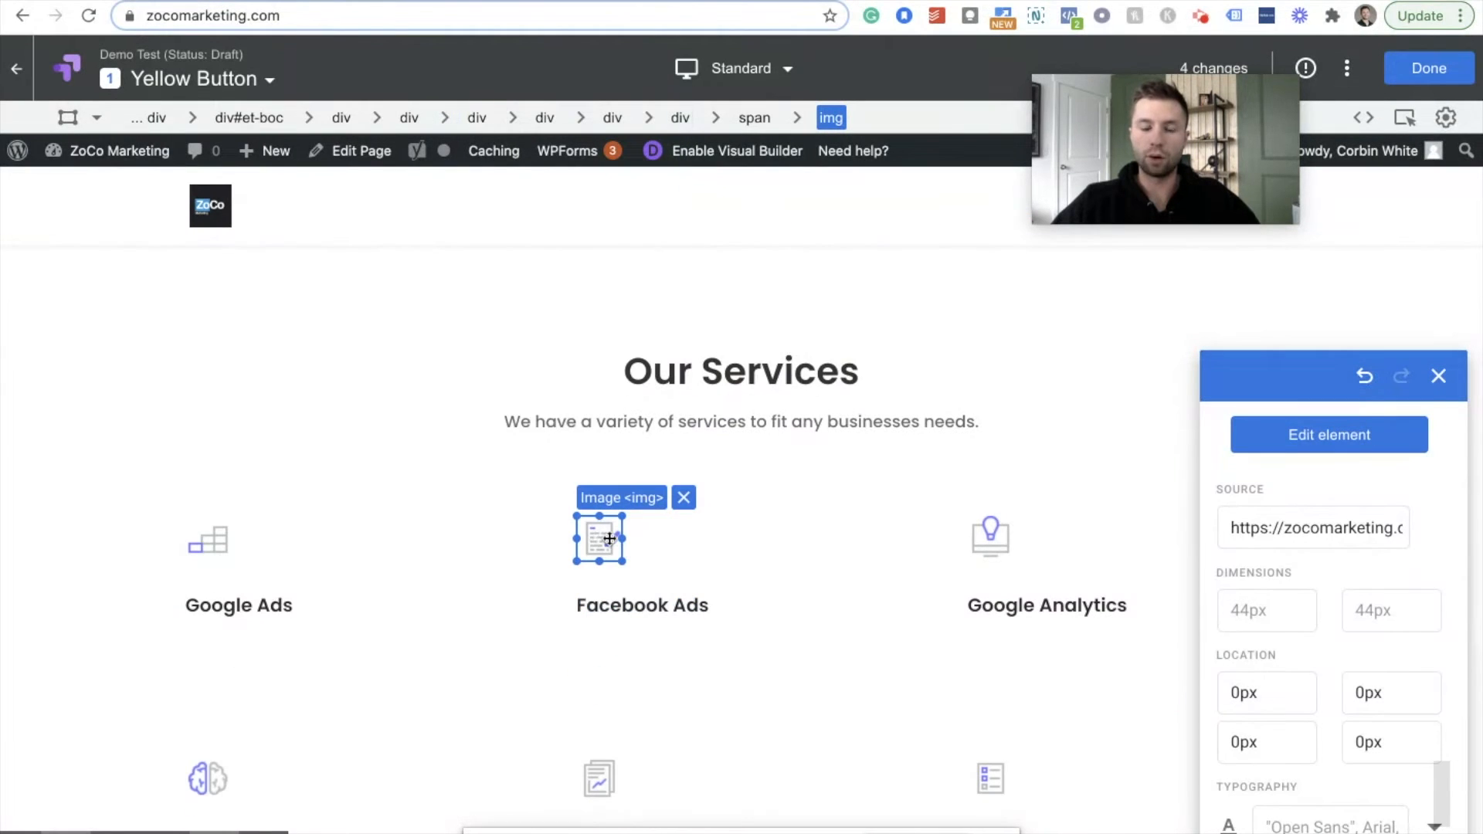
left_click(209, 544)
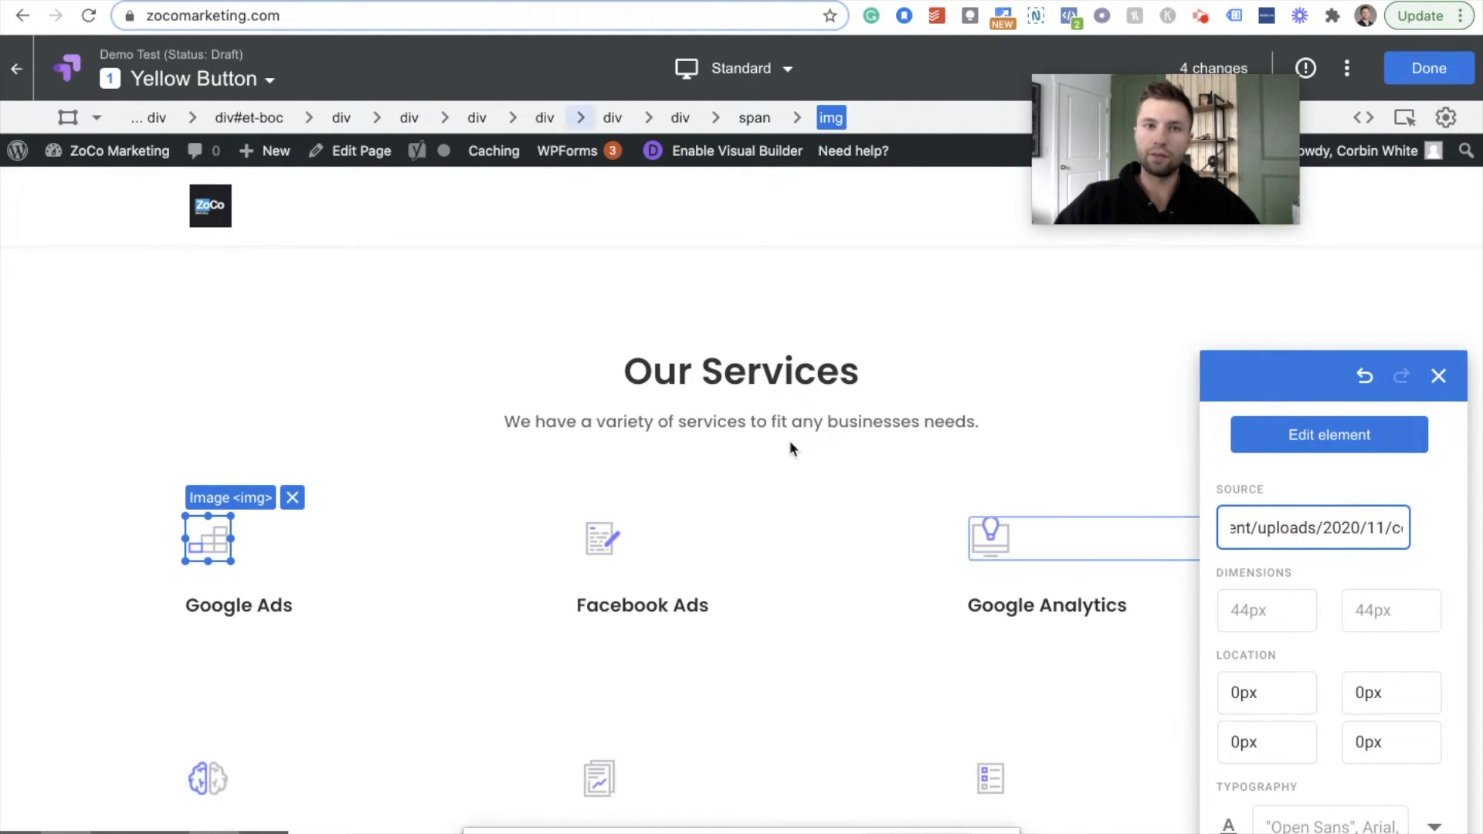
scroll(768, 500, "down", 8)
scroll(761, 502, "up", 3)
scroll(721, 497, "down", 2)
scroll(721, 580, "up", 5)
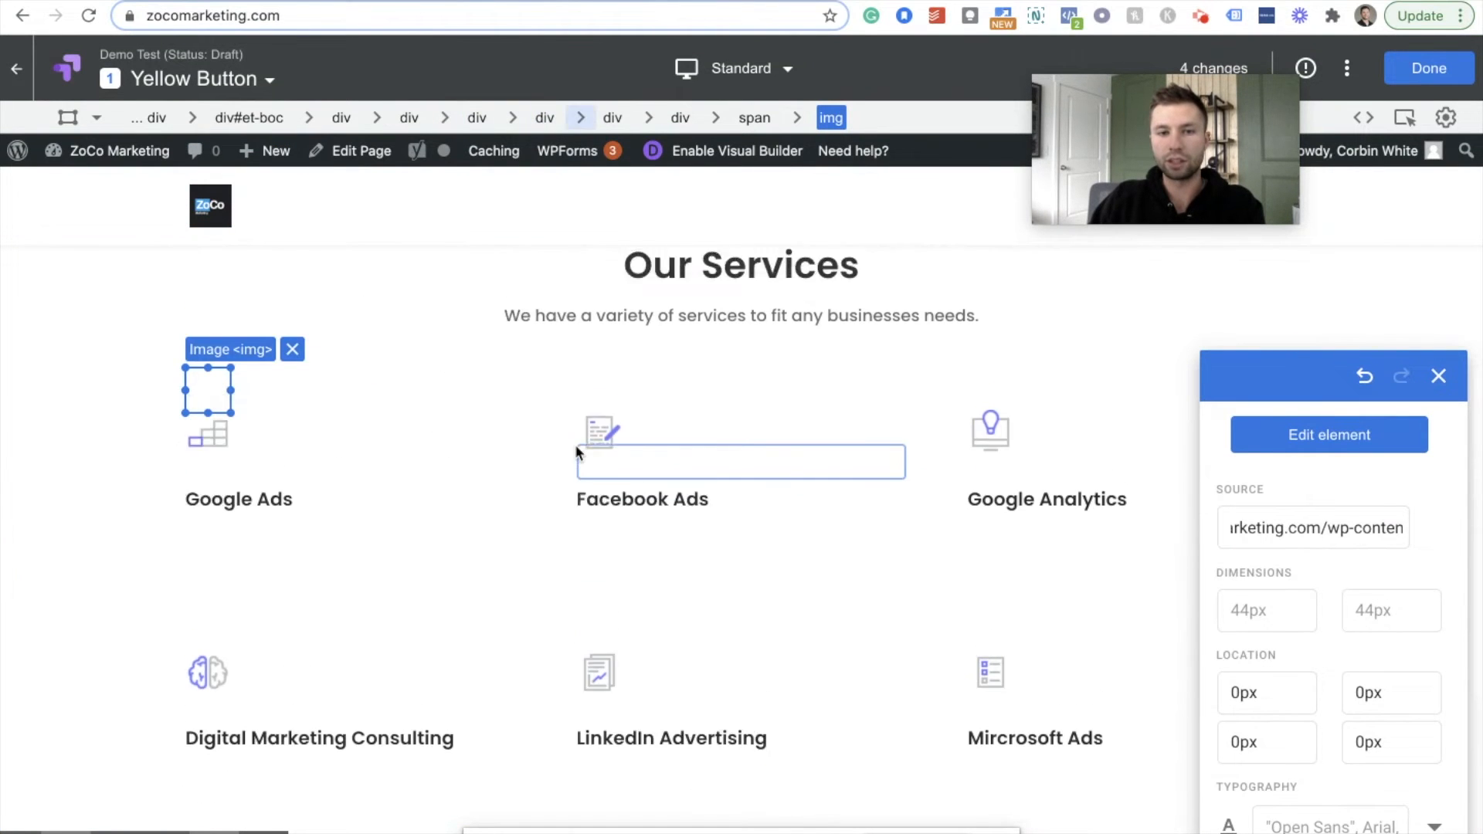
scroll(576, 453, "up", 4)
scroll(666, 564, "down", 4)
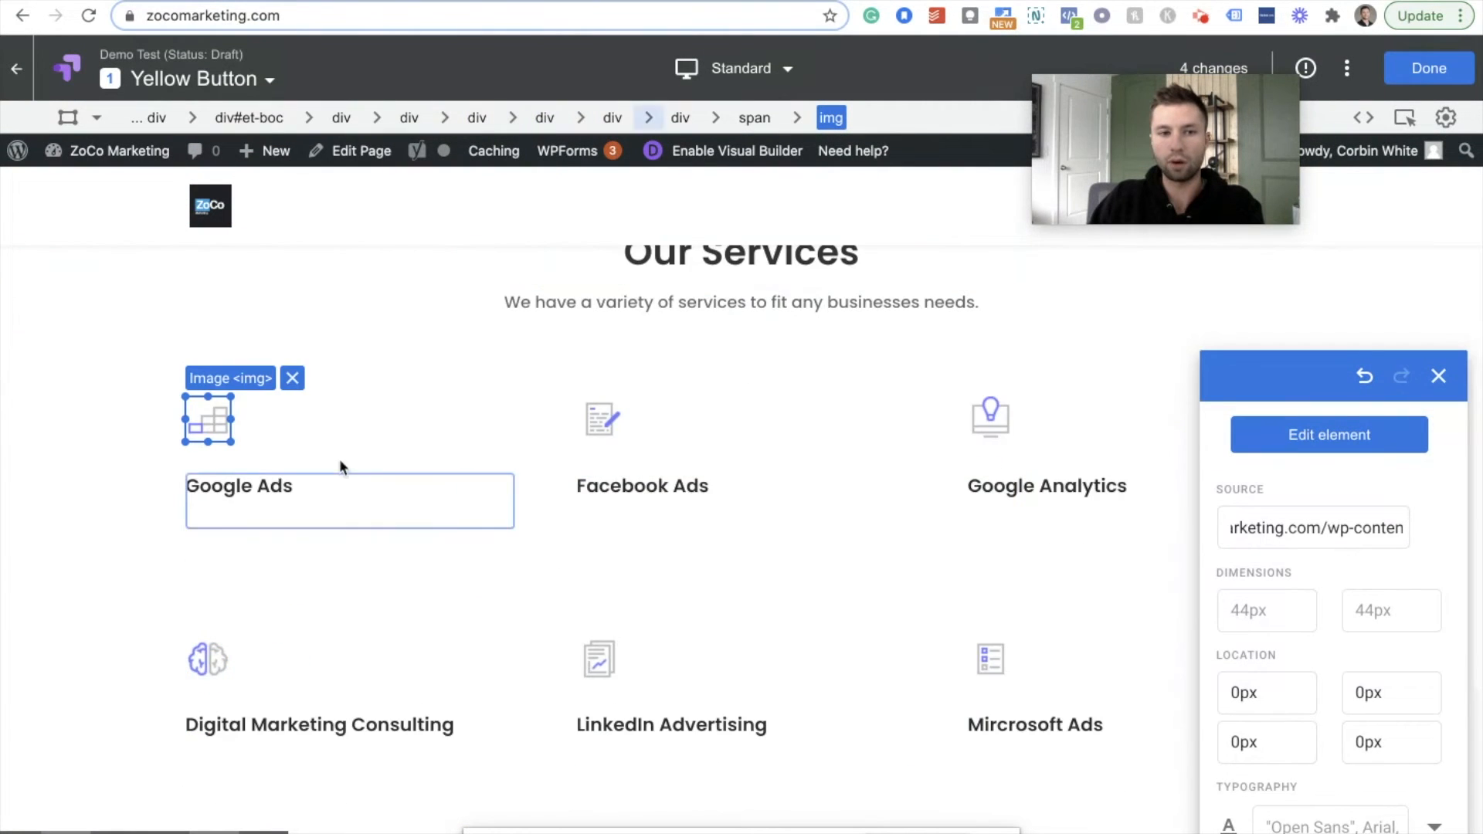
Remove the Subscription section's container, with its email form and Subscribe button, from the variant page.
scroll(263, 541, "down", 6)
scroll(186, 599, "up", 1)
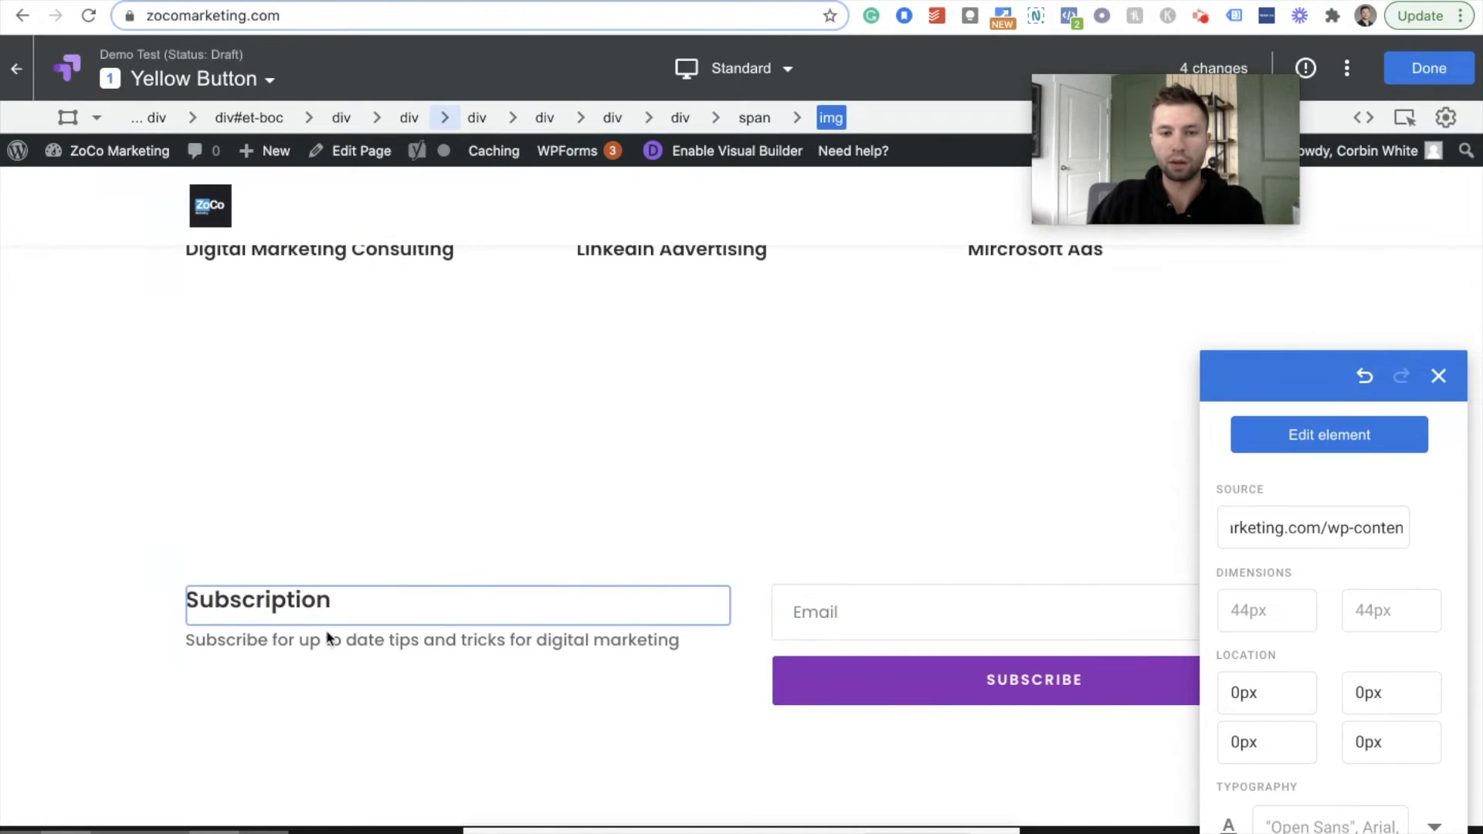
left_click(202, 529)
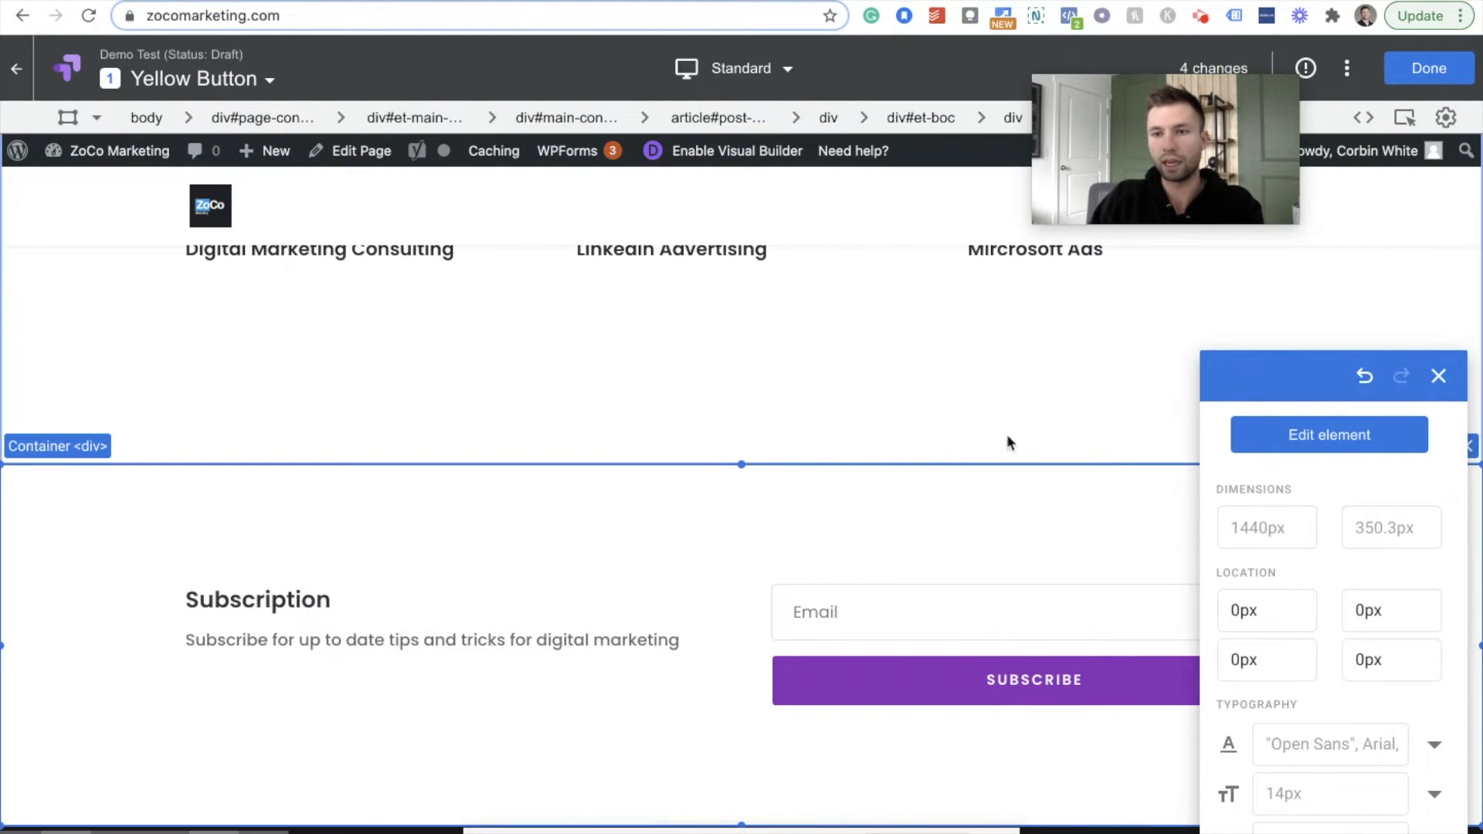
scroll(1359, 498, "down", 2)
scroll(1324, 435, "up", 2)
left_click(1324, 435)
left_click(1295, 450)
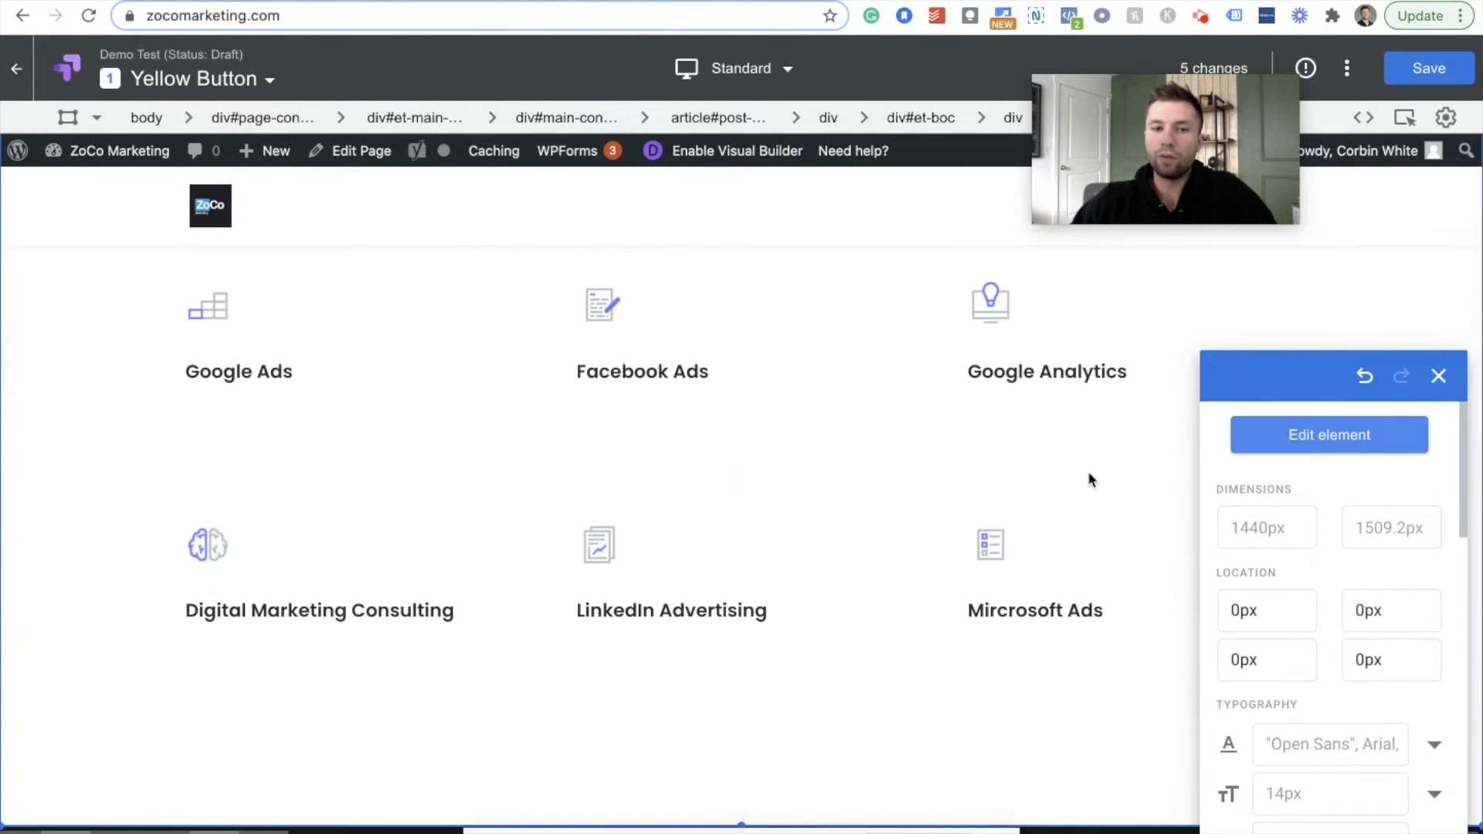
Examine the edited variant page from the hero section to the end of the services.
scroll(748, 509, "up", 10)
scroll(749, 510, "down", 5)
scroll(750, 510, "up", 5)
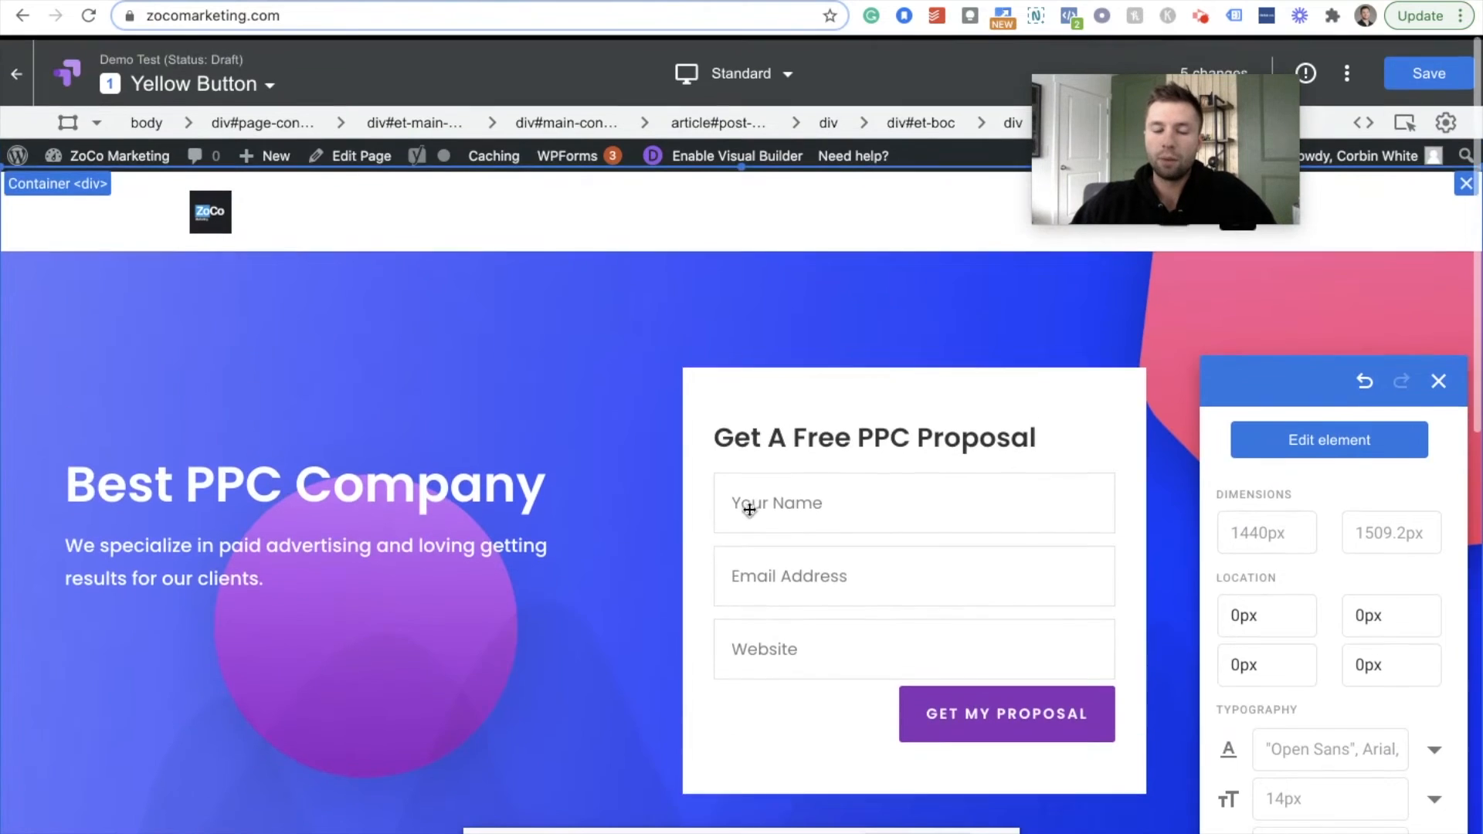
scroll(748, 510, "down", 5)
scroll(747, 509, "up", 5)
scroll(695, 502, "down", 3)
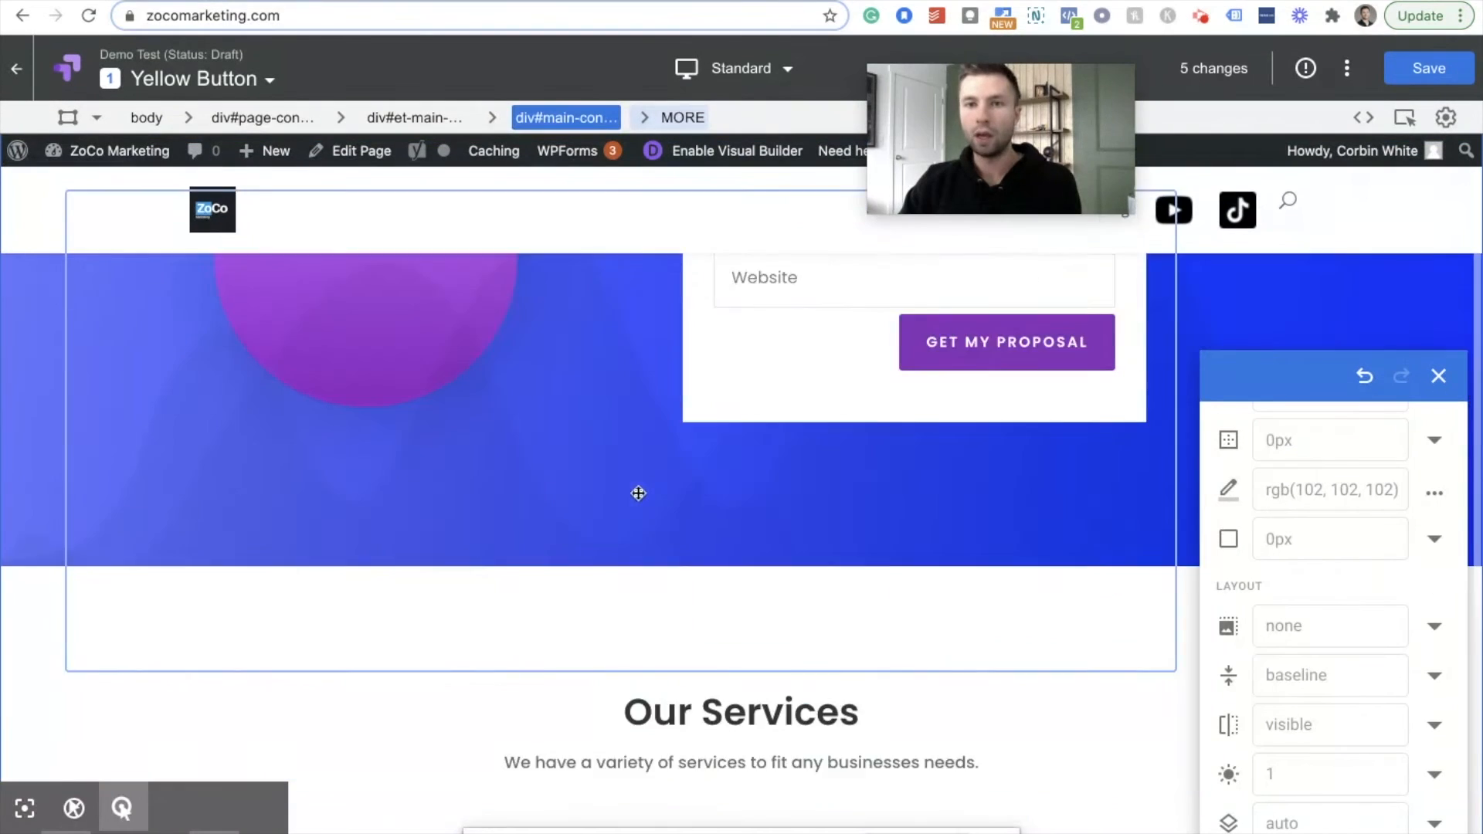
scroll(638, 492, "down", 7)
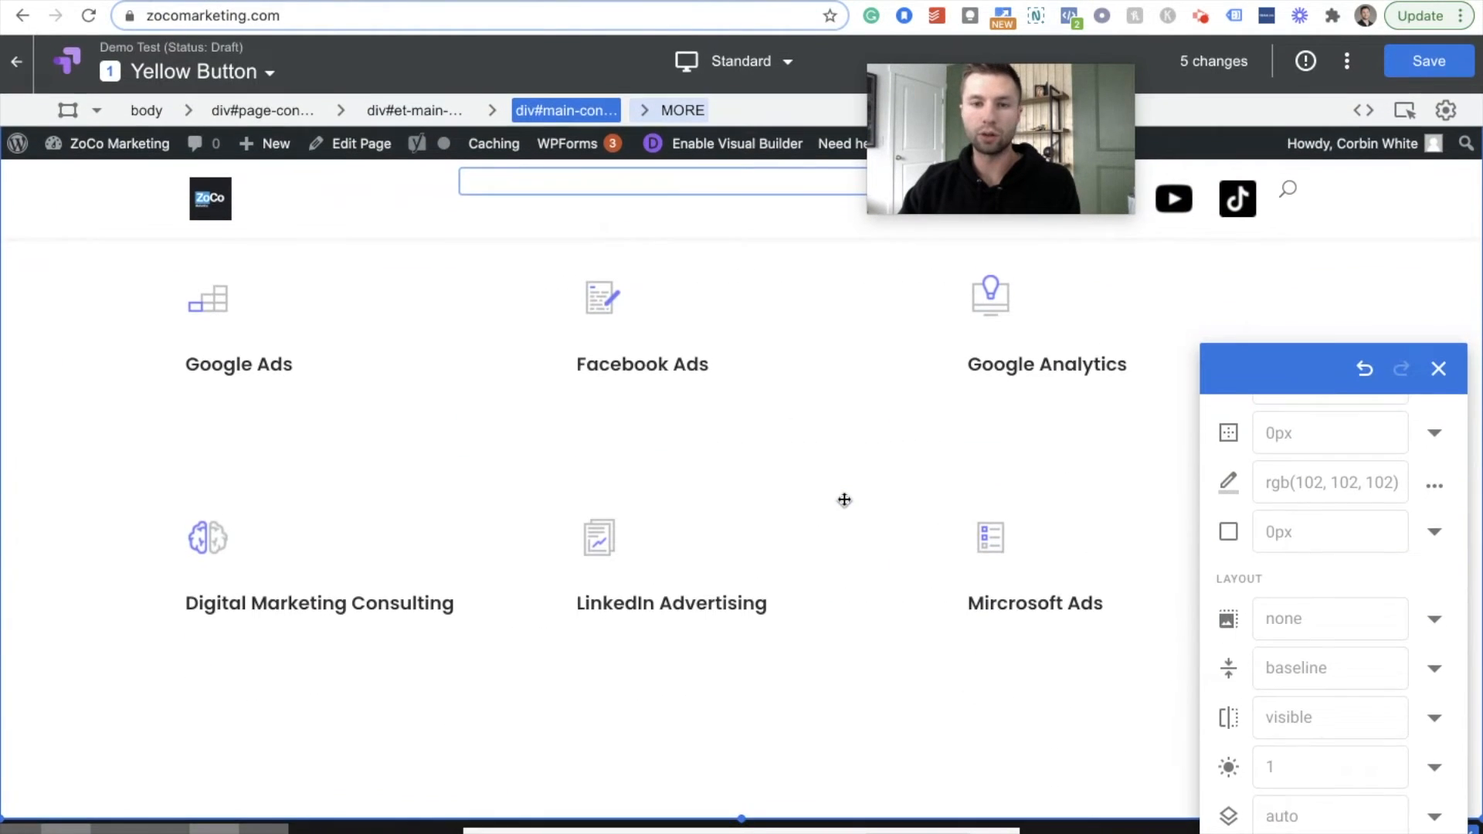
scroll(956, 361, "up", 10)
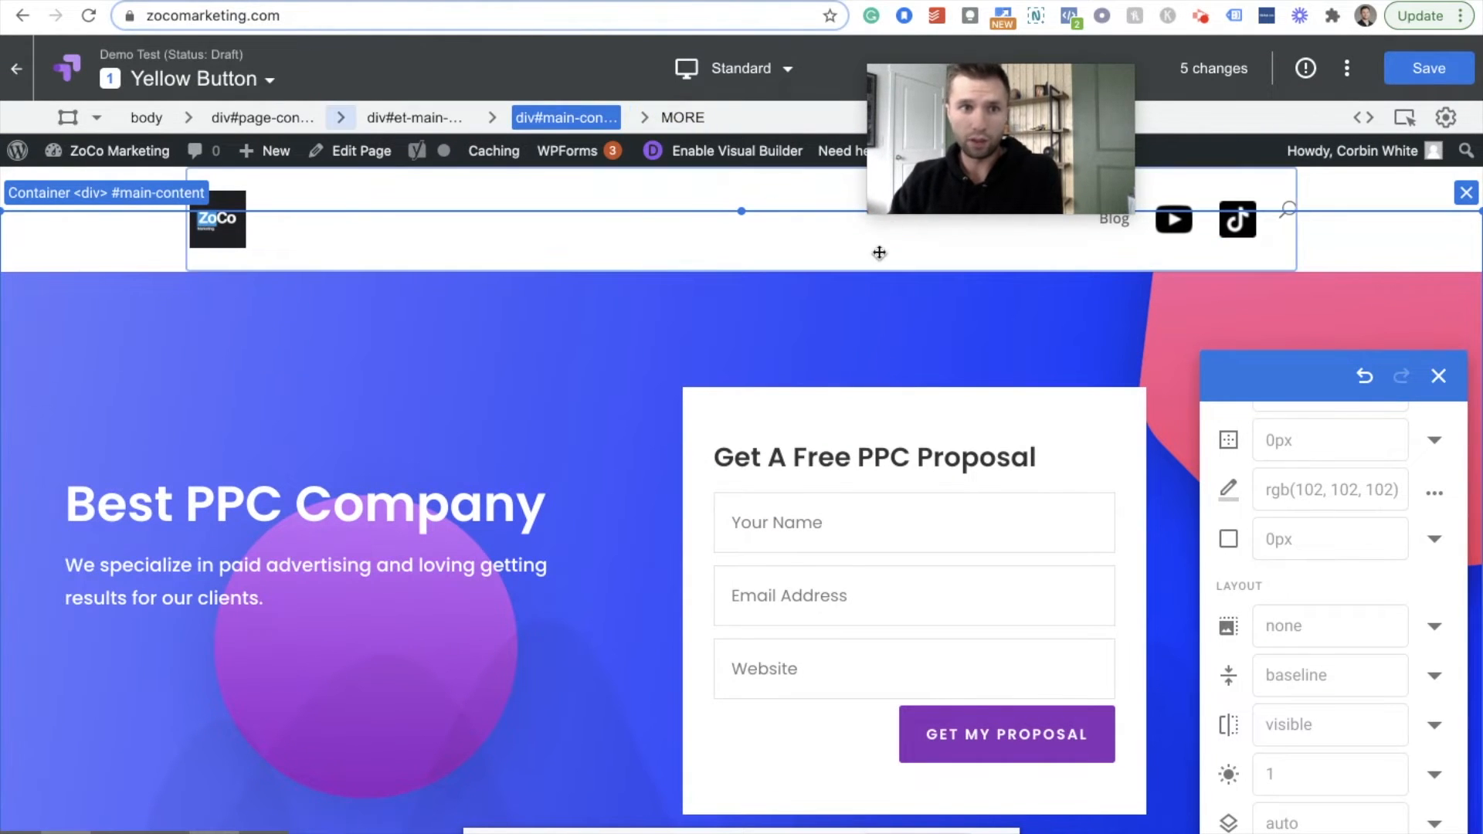
Save the Yellow Button variant and leave the visual editor for the Demo Test details.
left_click(1407, 74)
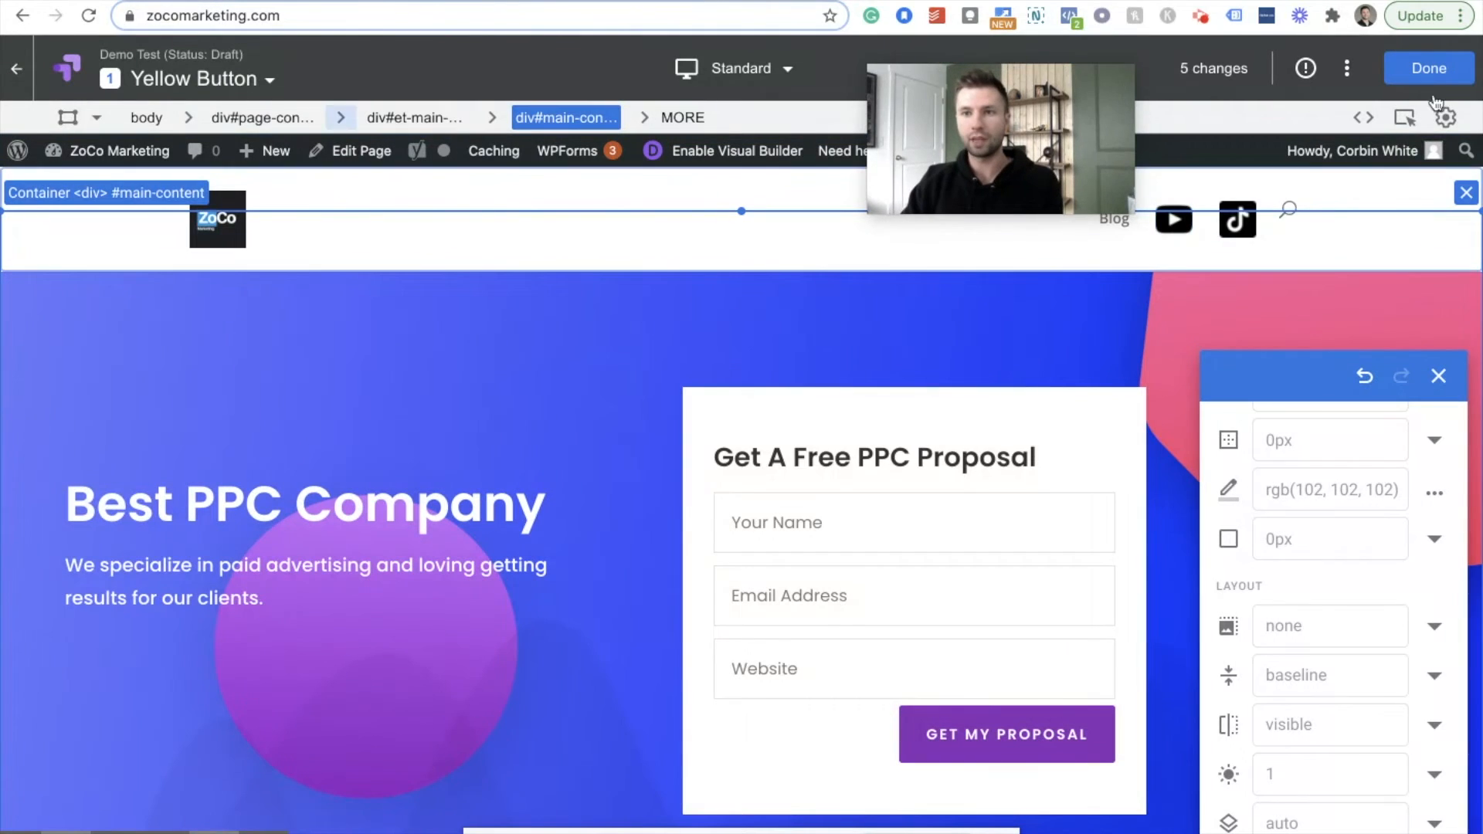
left_click(1429, 68)
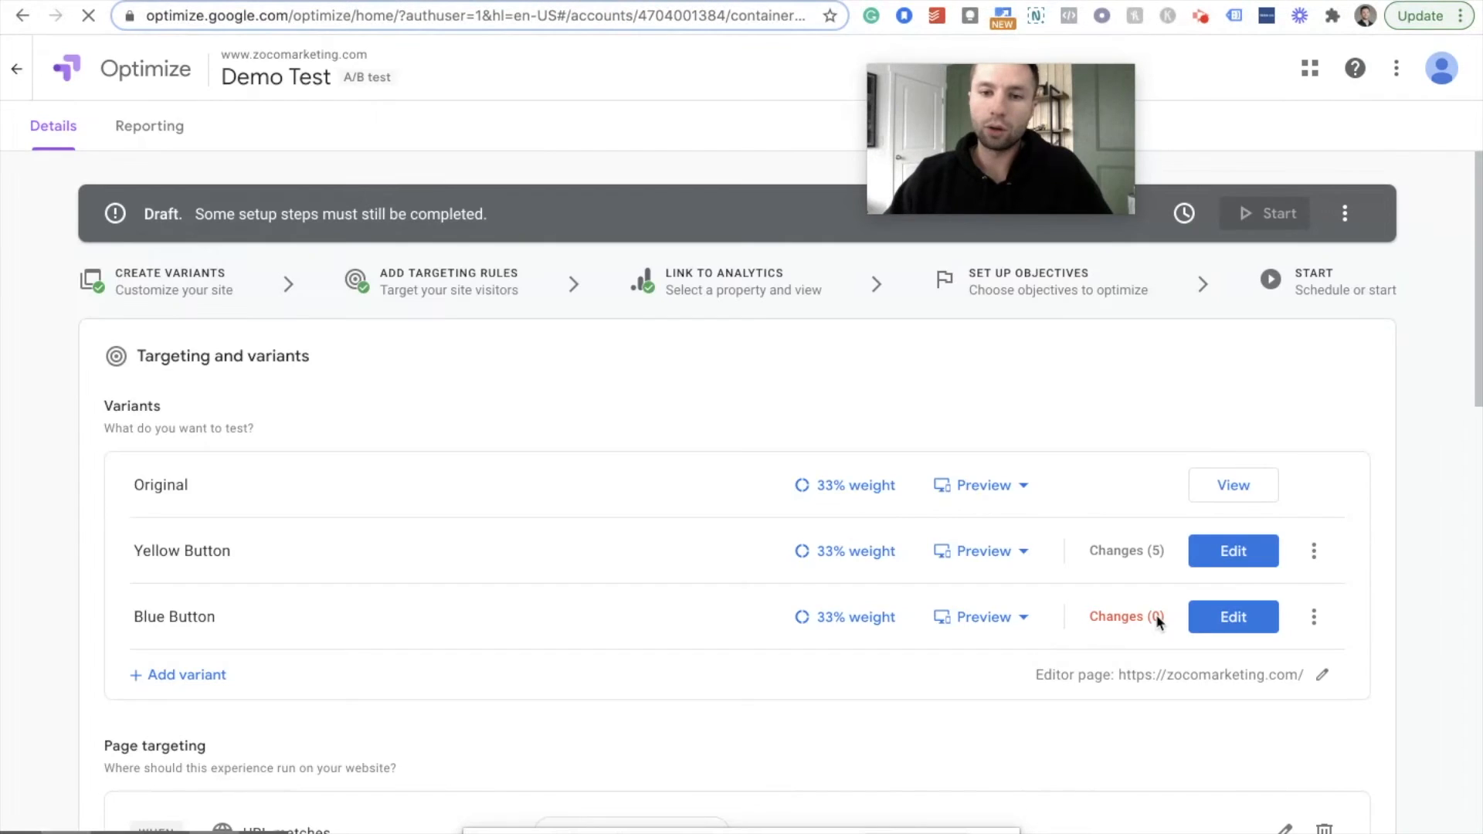
Delete the Blue Button variant from the Demo Test experience and confirm the deletion.
scroll(1156, 615, "down", 1)
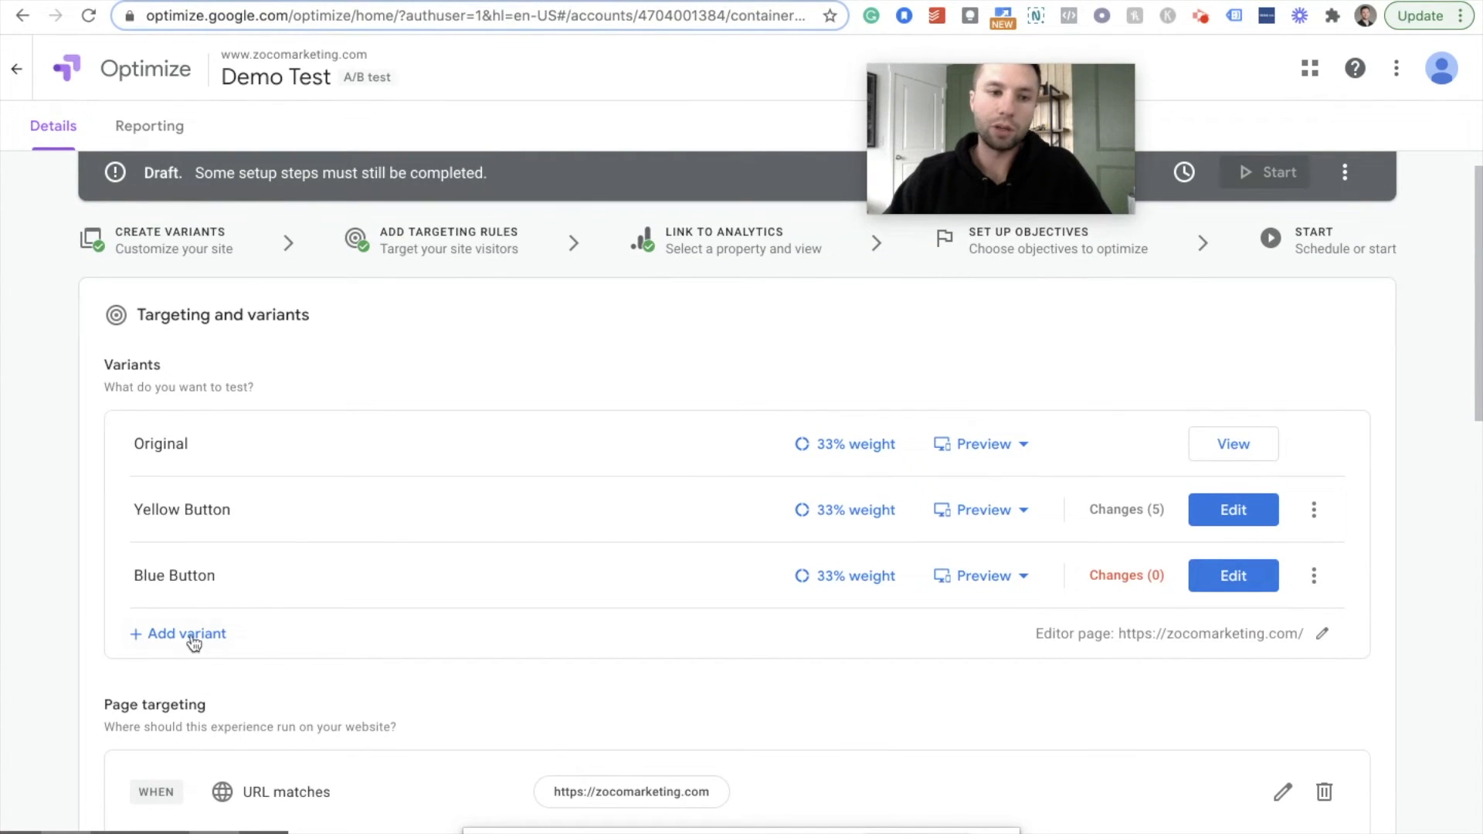
left_click(1319, 577)
left_click(1322, 631)
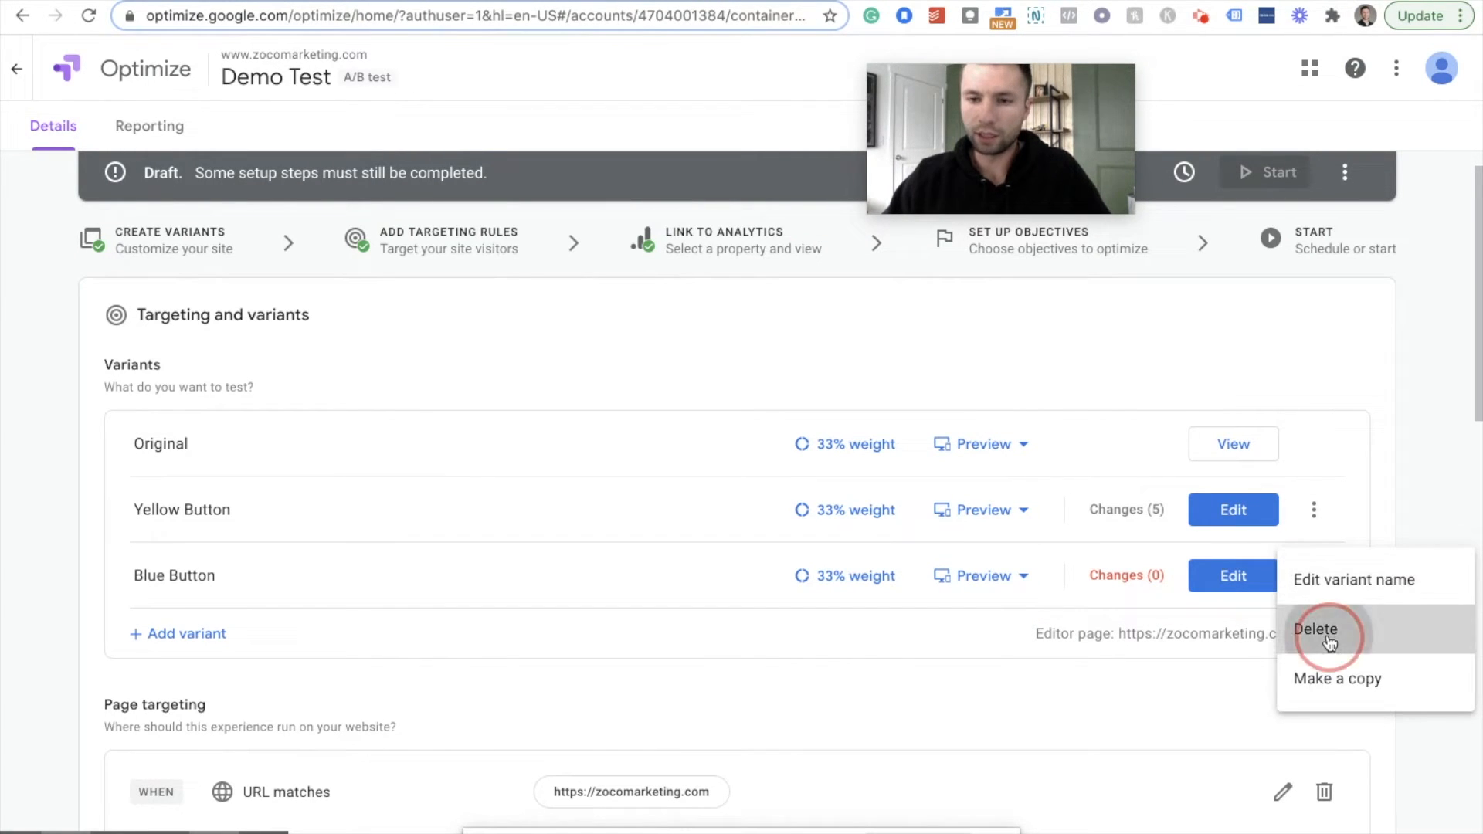
left_click(792, 502)
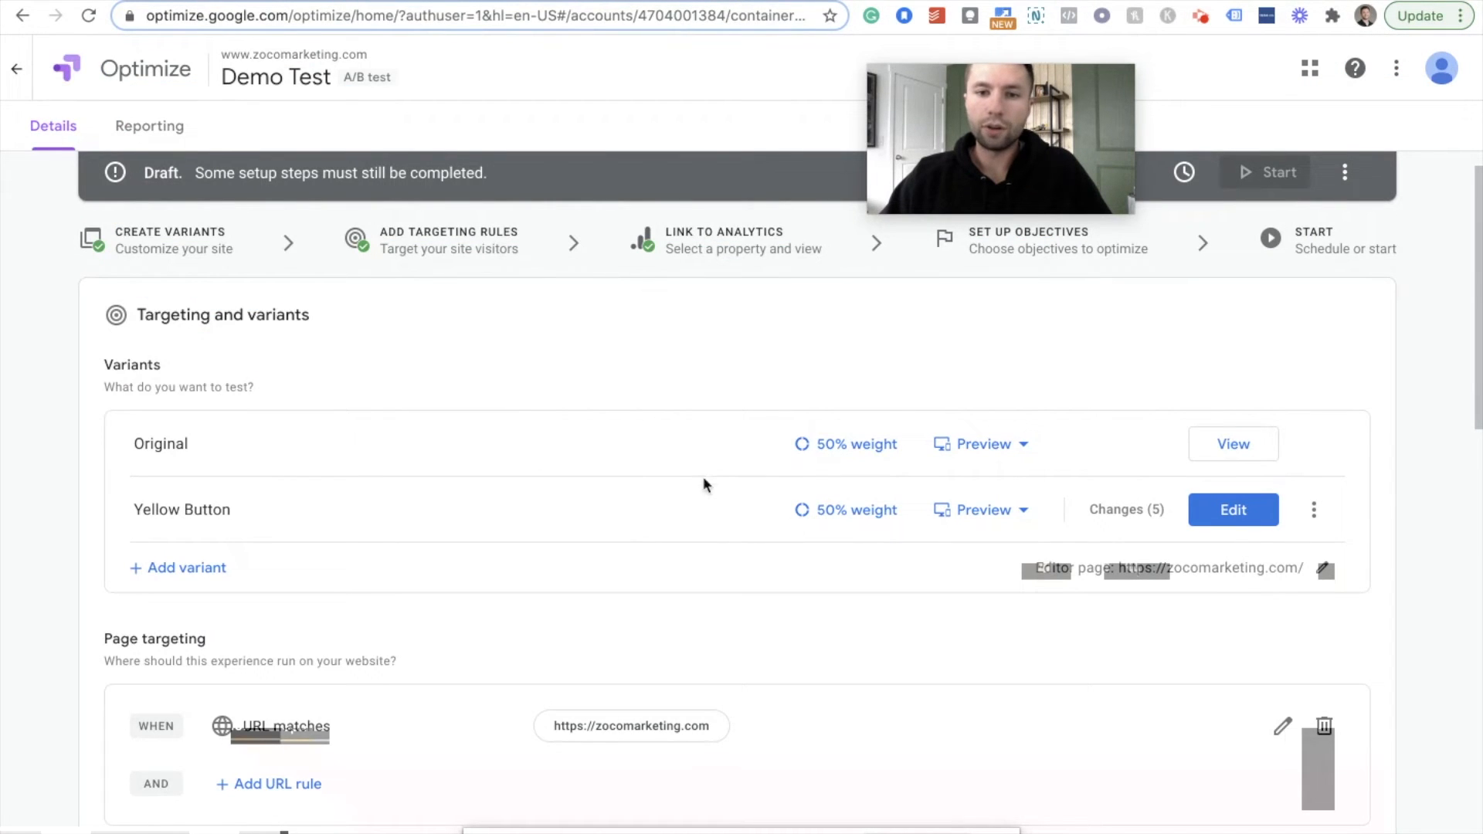
Examine the URL types and match operators available for the page targeting rule, and close the rule without changing it.
scroll(760, 430, "down", 3)
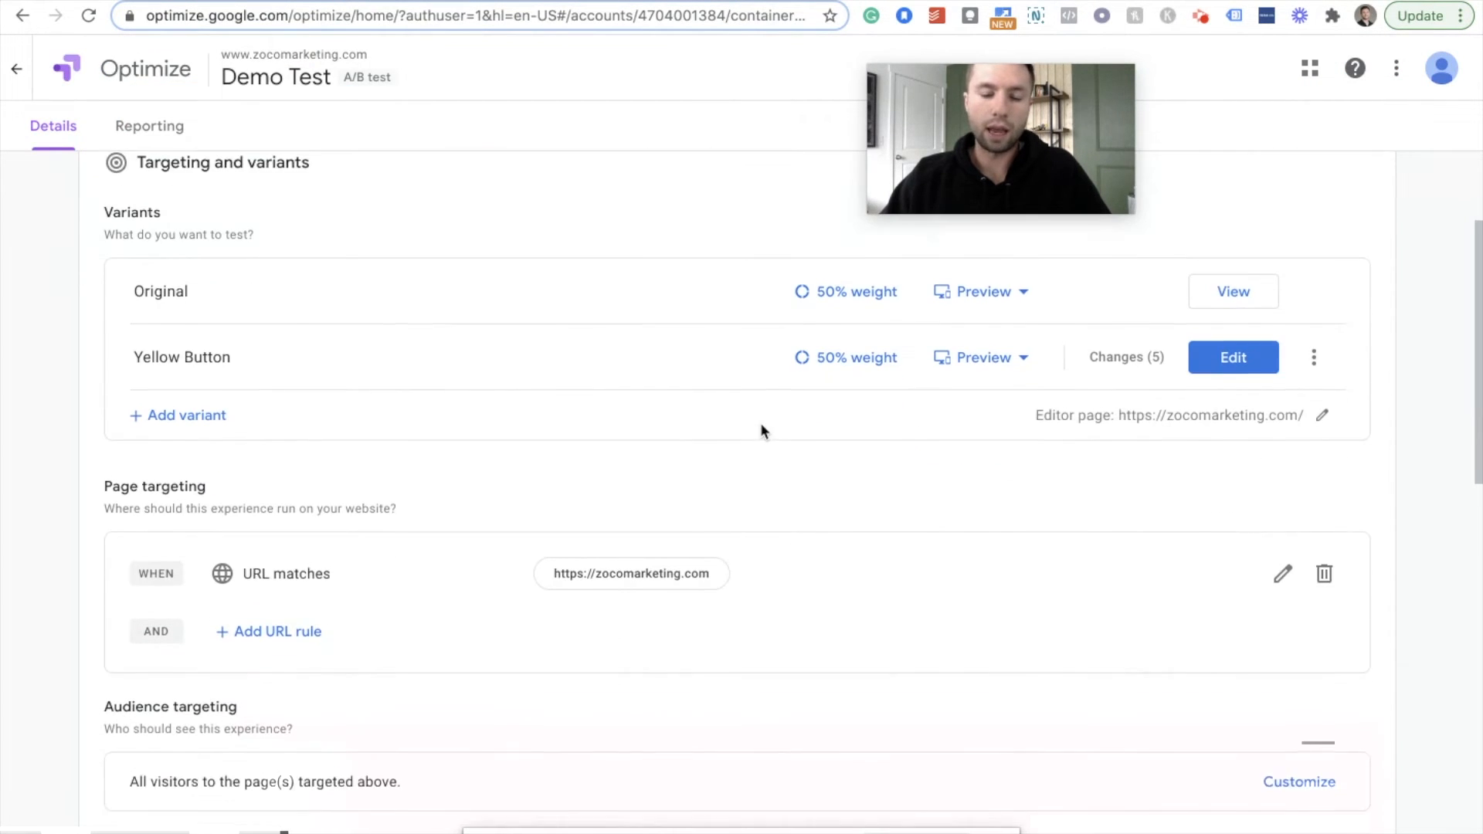
scroll(920, 351, "down", 3)
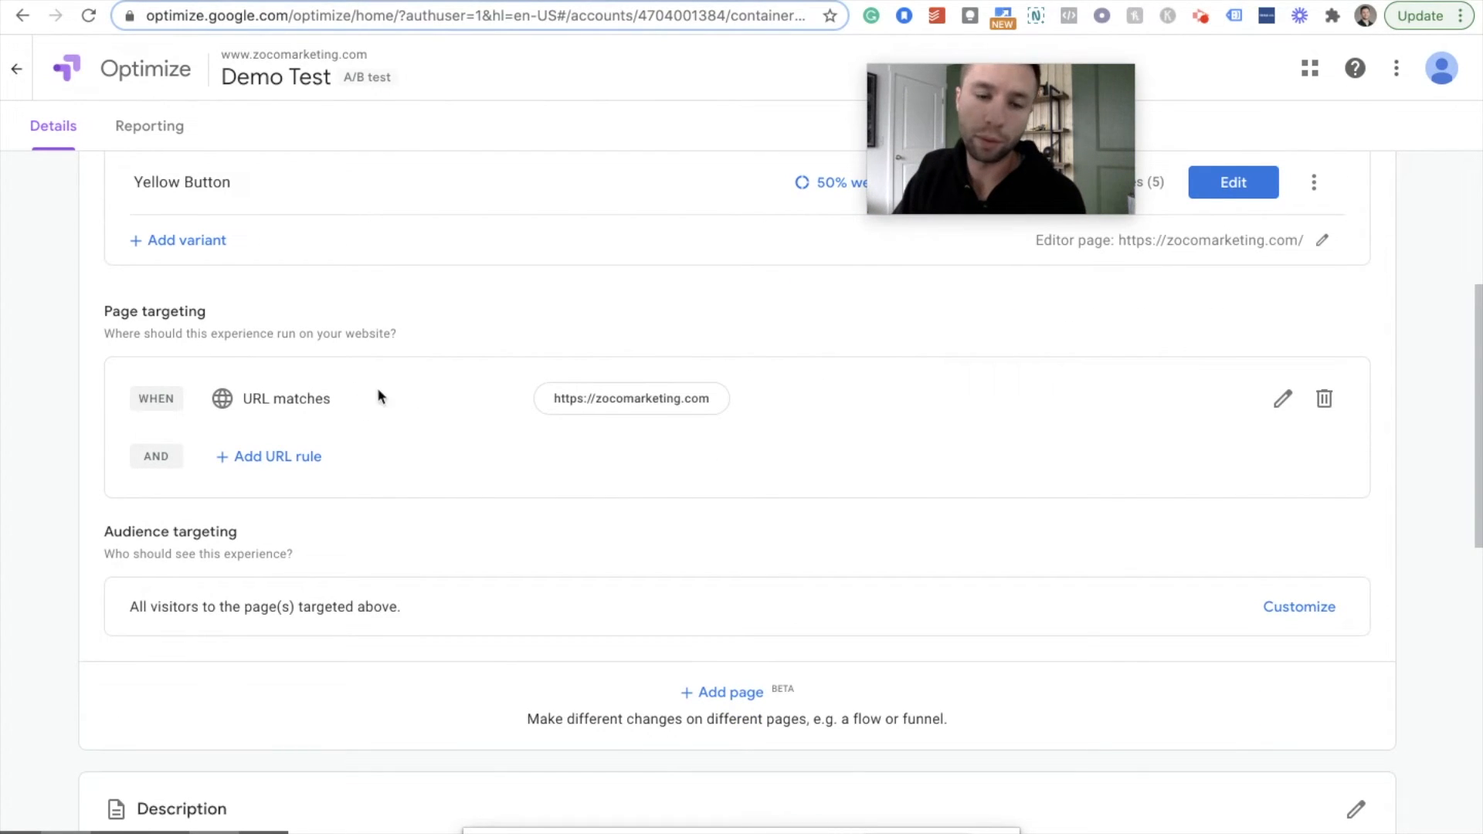
left_click(1284, 400)
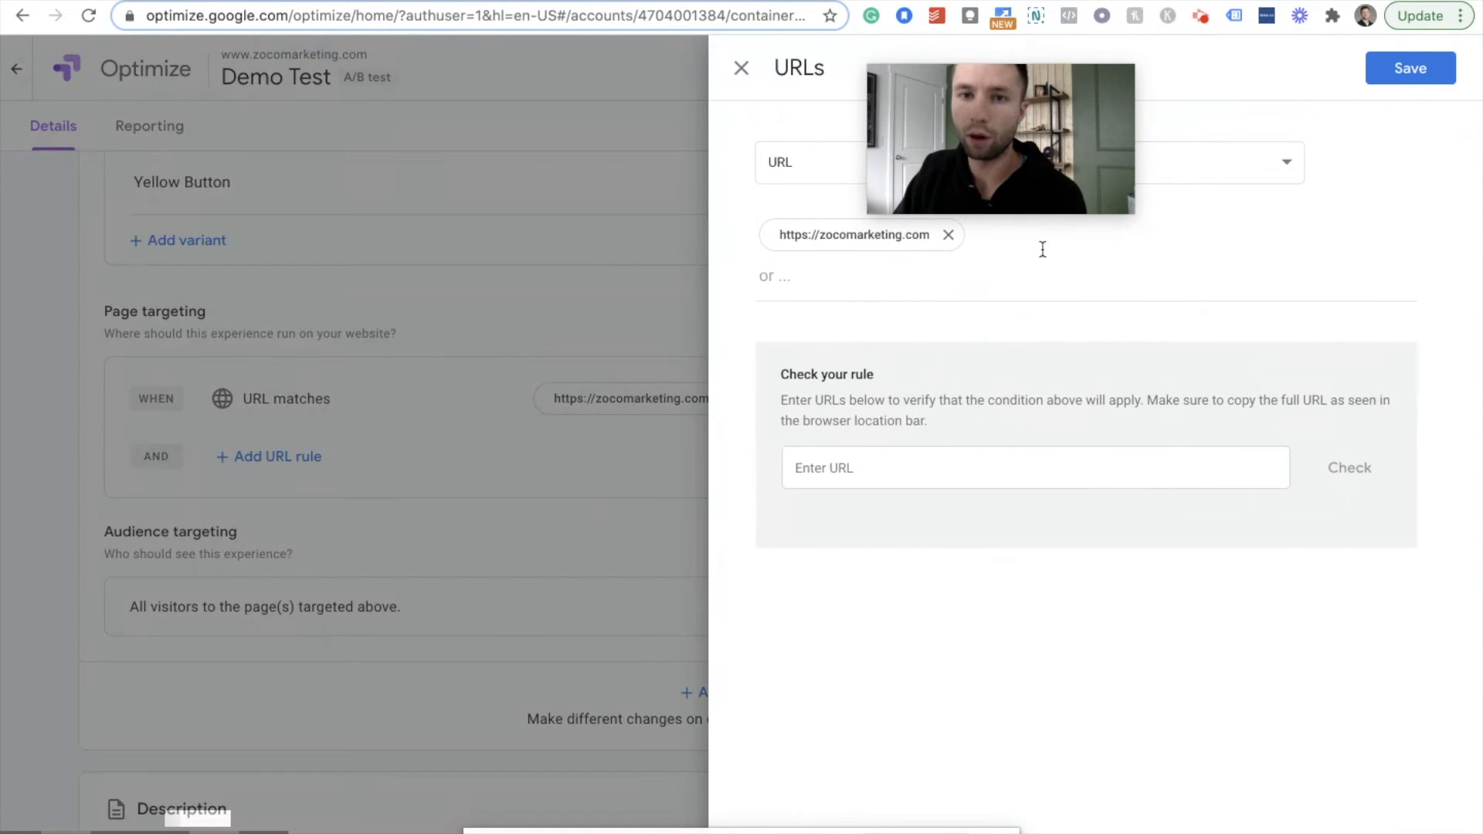
left_click_drag(1000, 146, 551, 120)
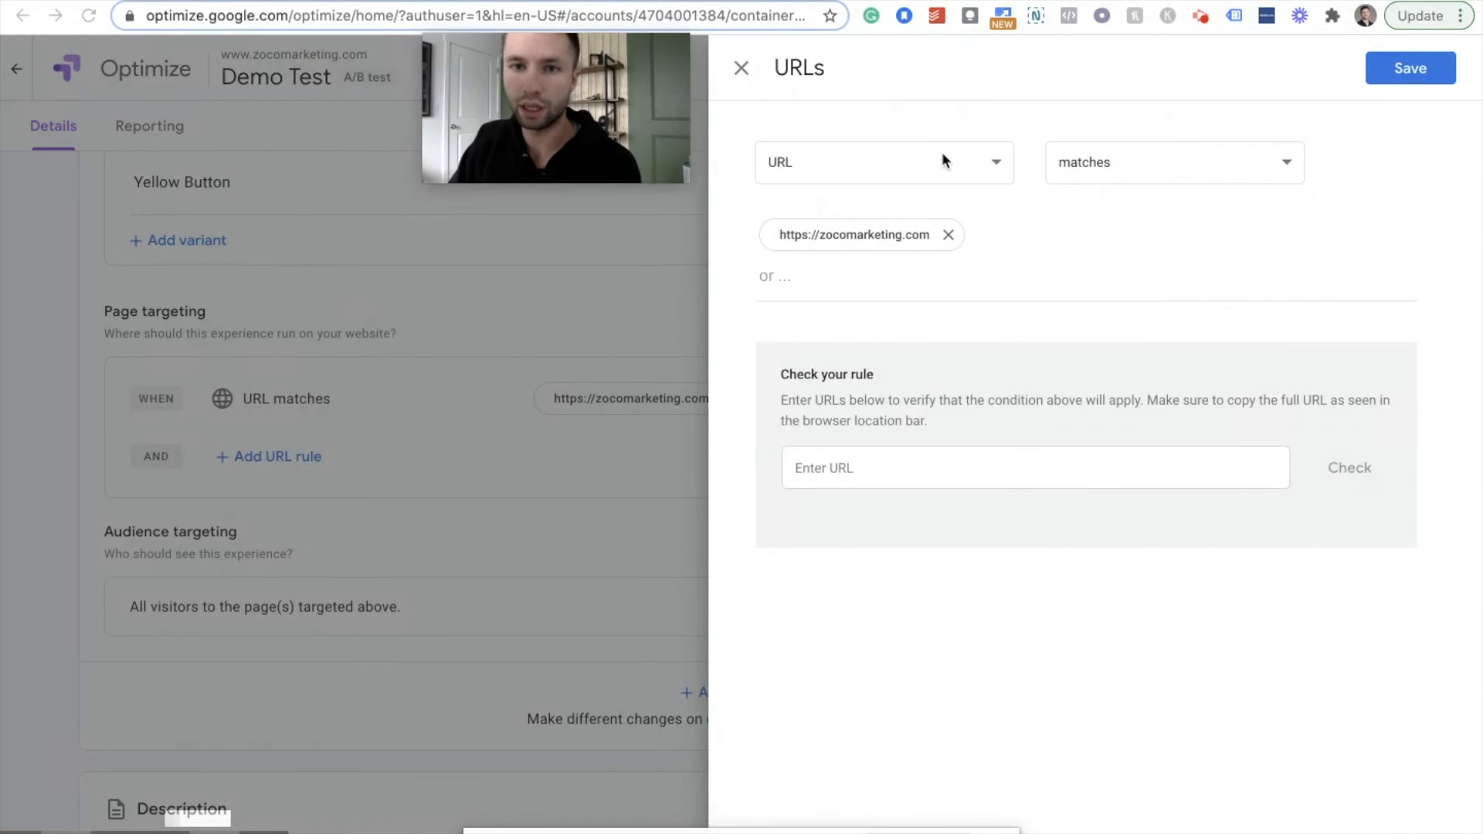
left_click(983, 162)
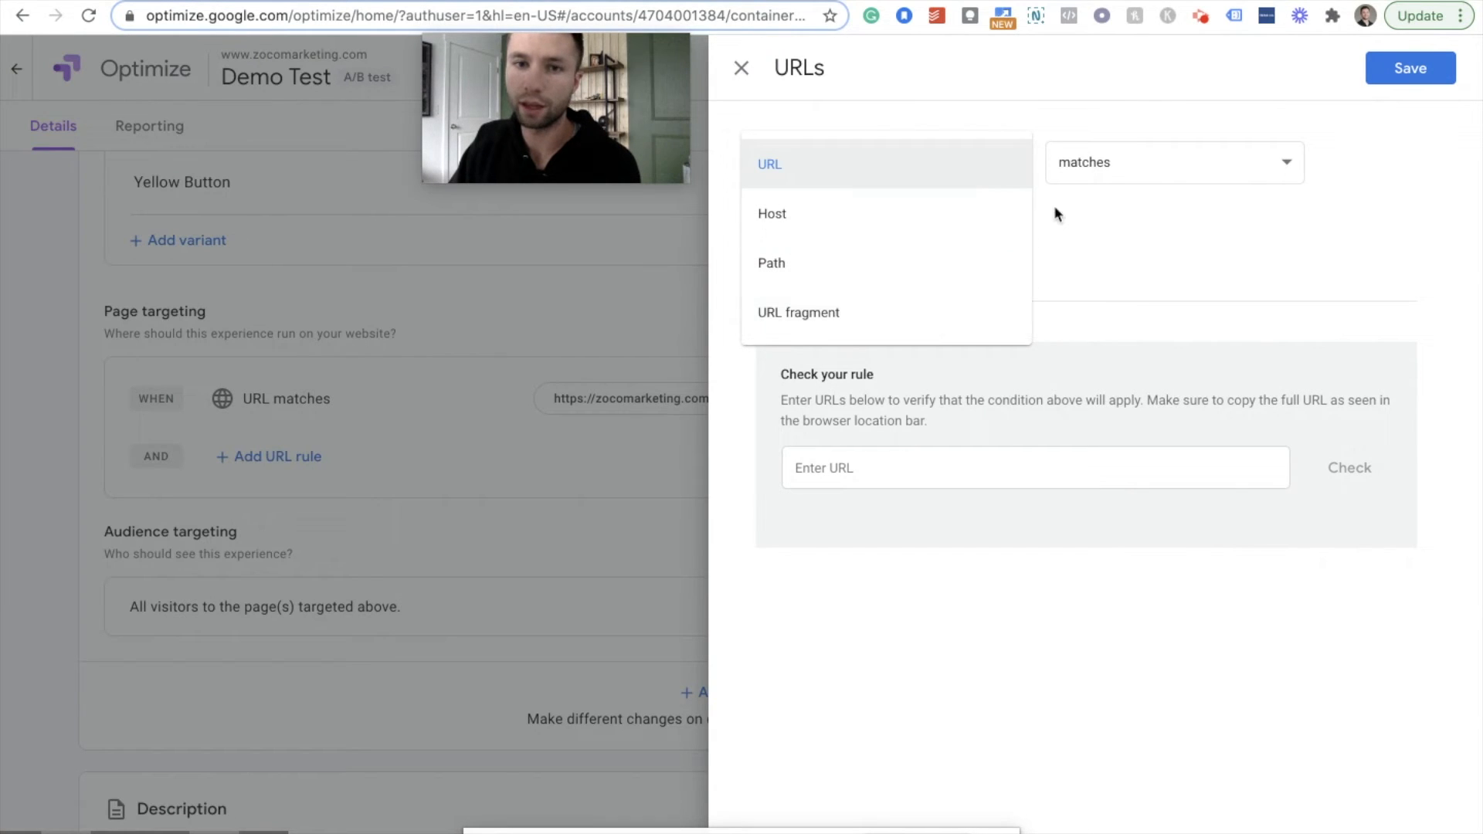
left_click(1198, 159)
left_click(1214, 170)
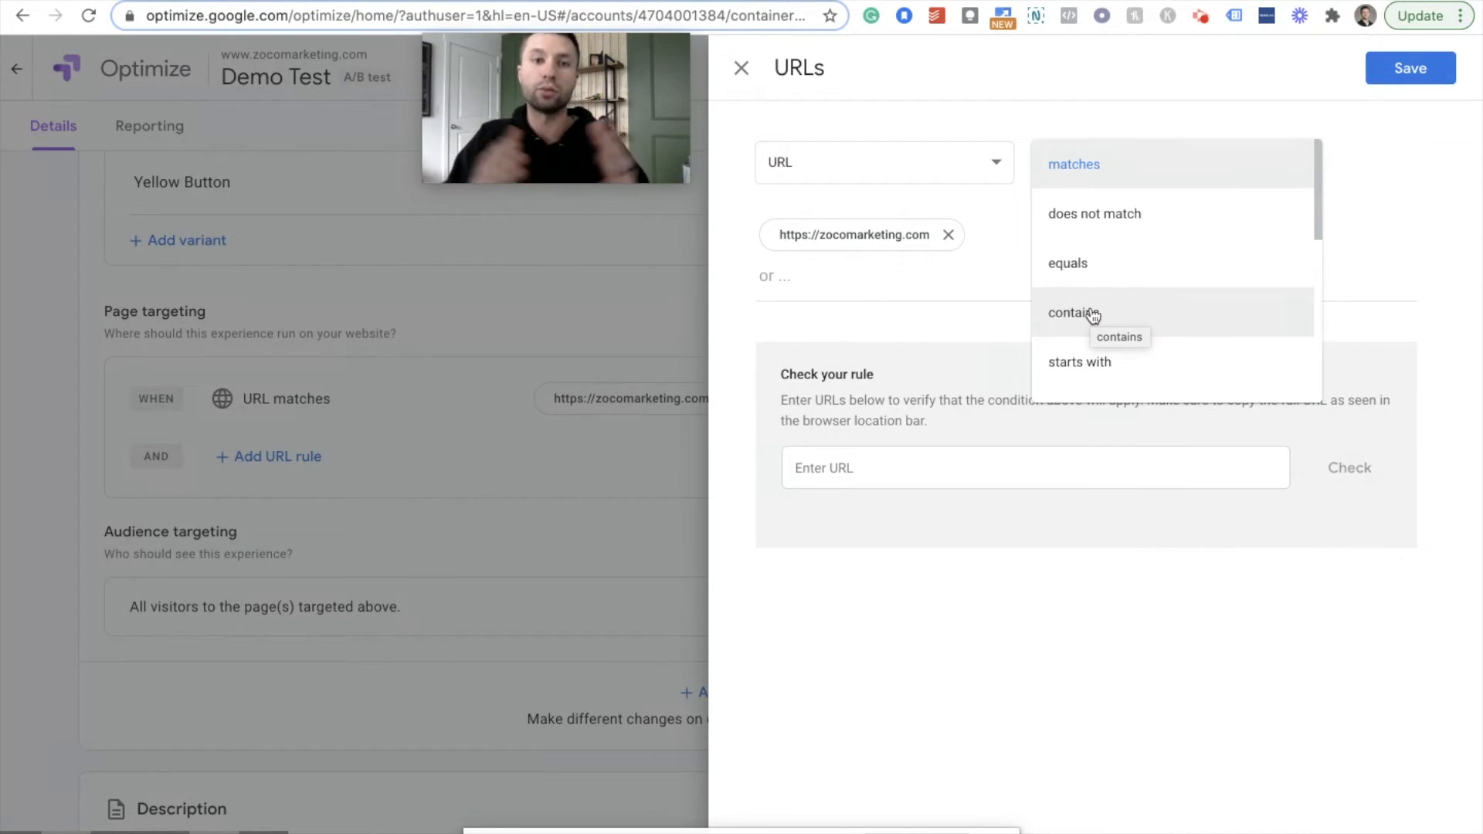
left_click(911, 291)
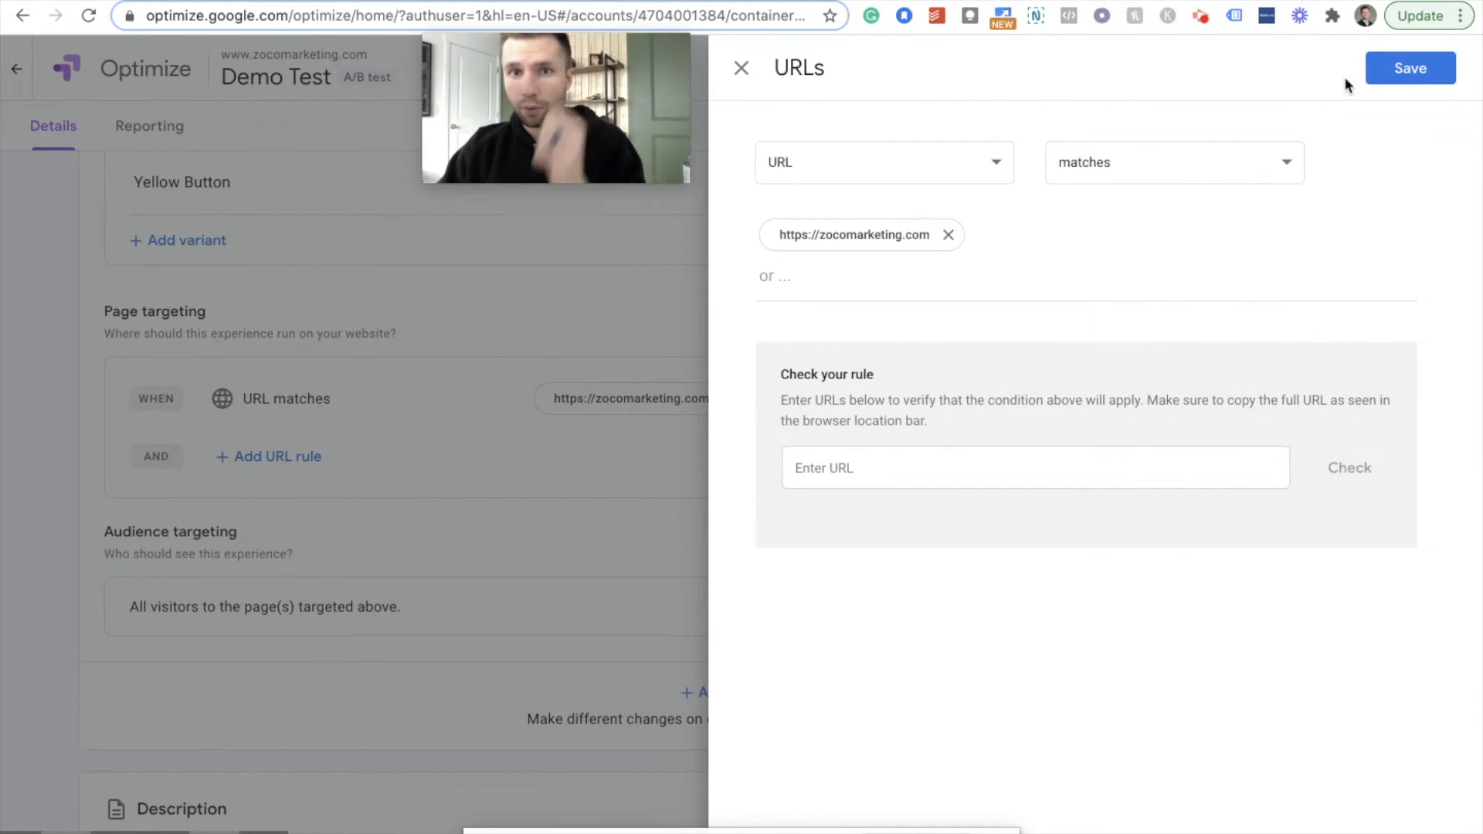
left_click(741, 68)
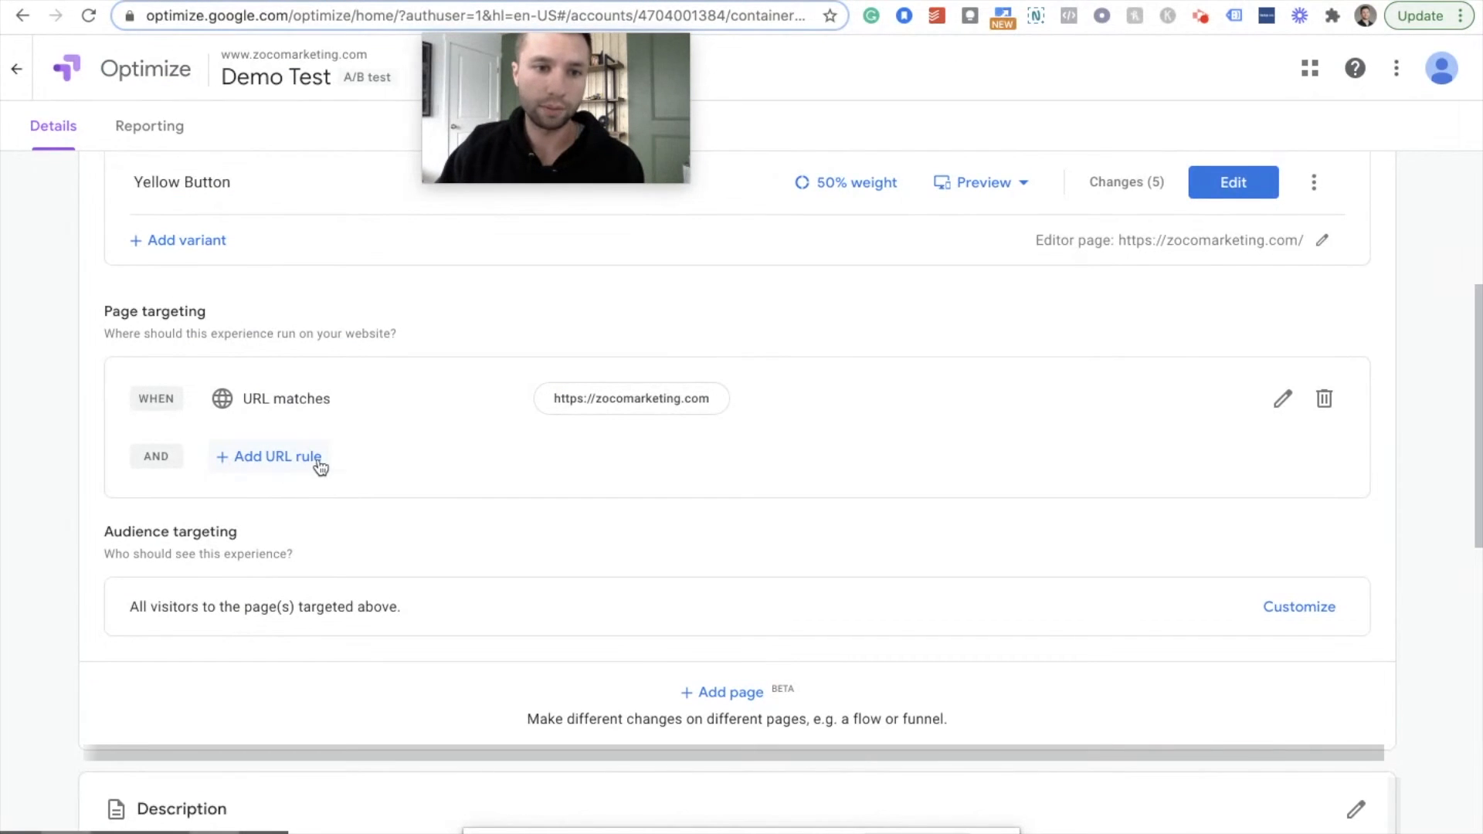
Examine the rule types available for customizing the audience targeting, and close the list without adding a rule.
scroll(331, 460, "down", 1)
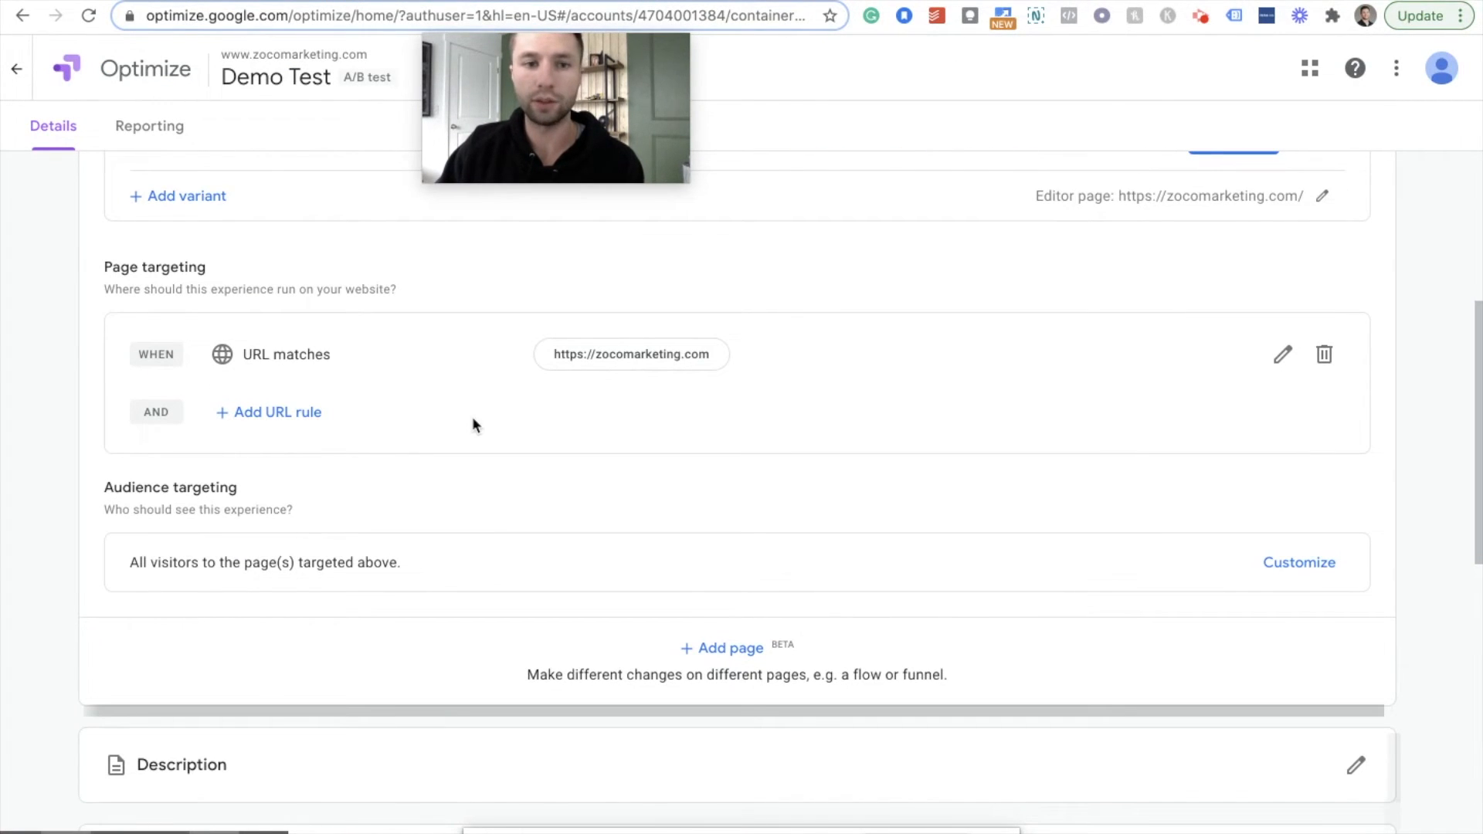
scroll(473, 424, "down", 2)
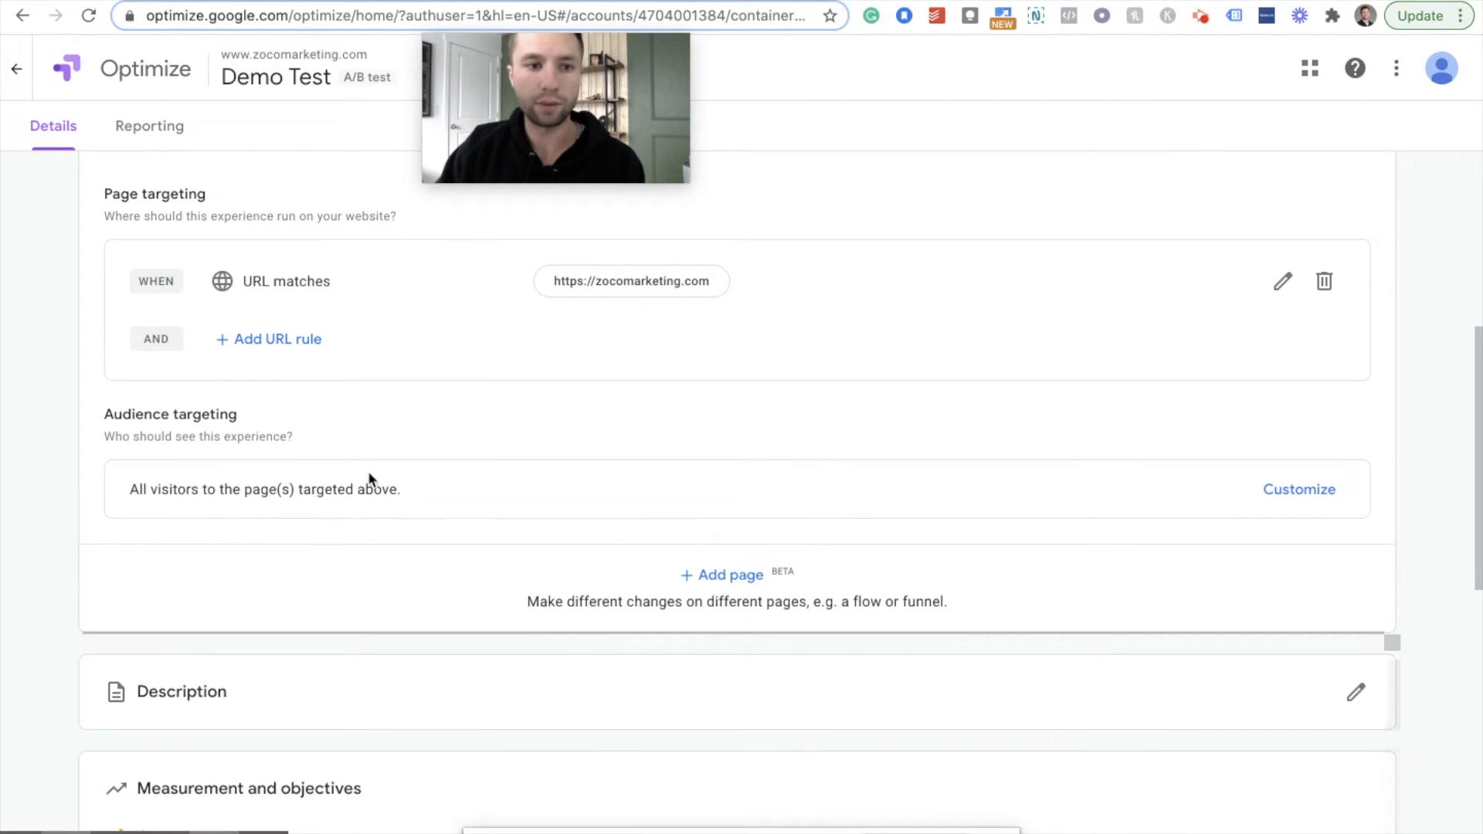
left_click(1283, 494)
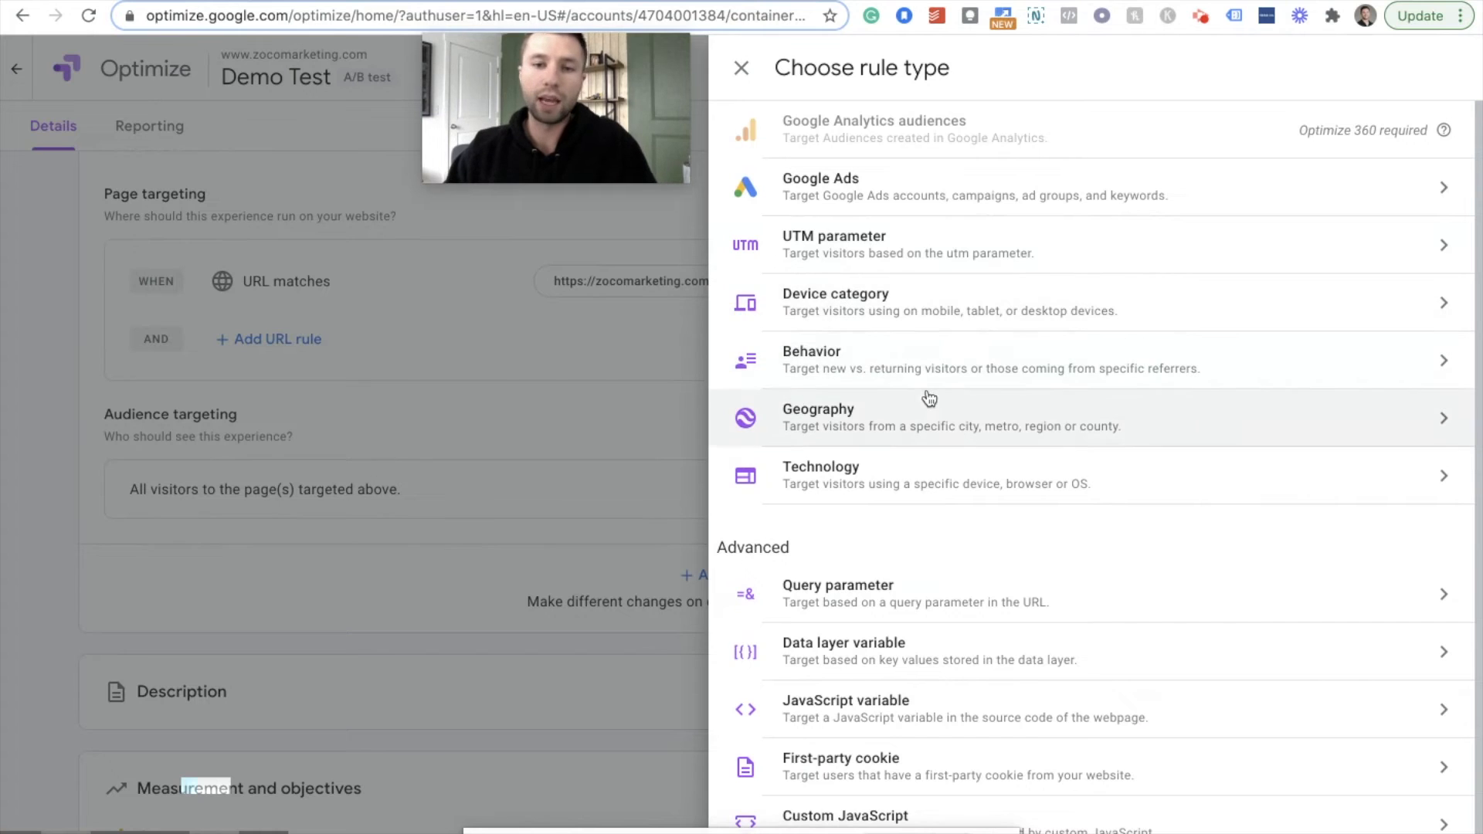
scroll(1004, 528, "down", 1)
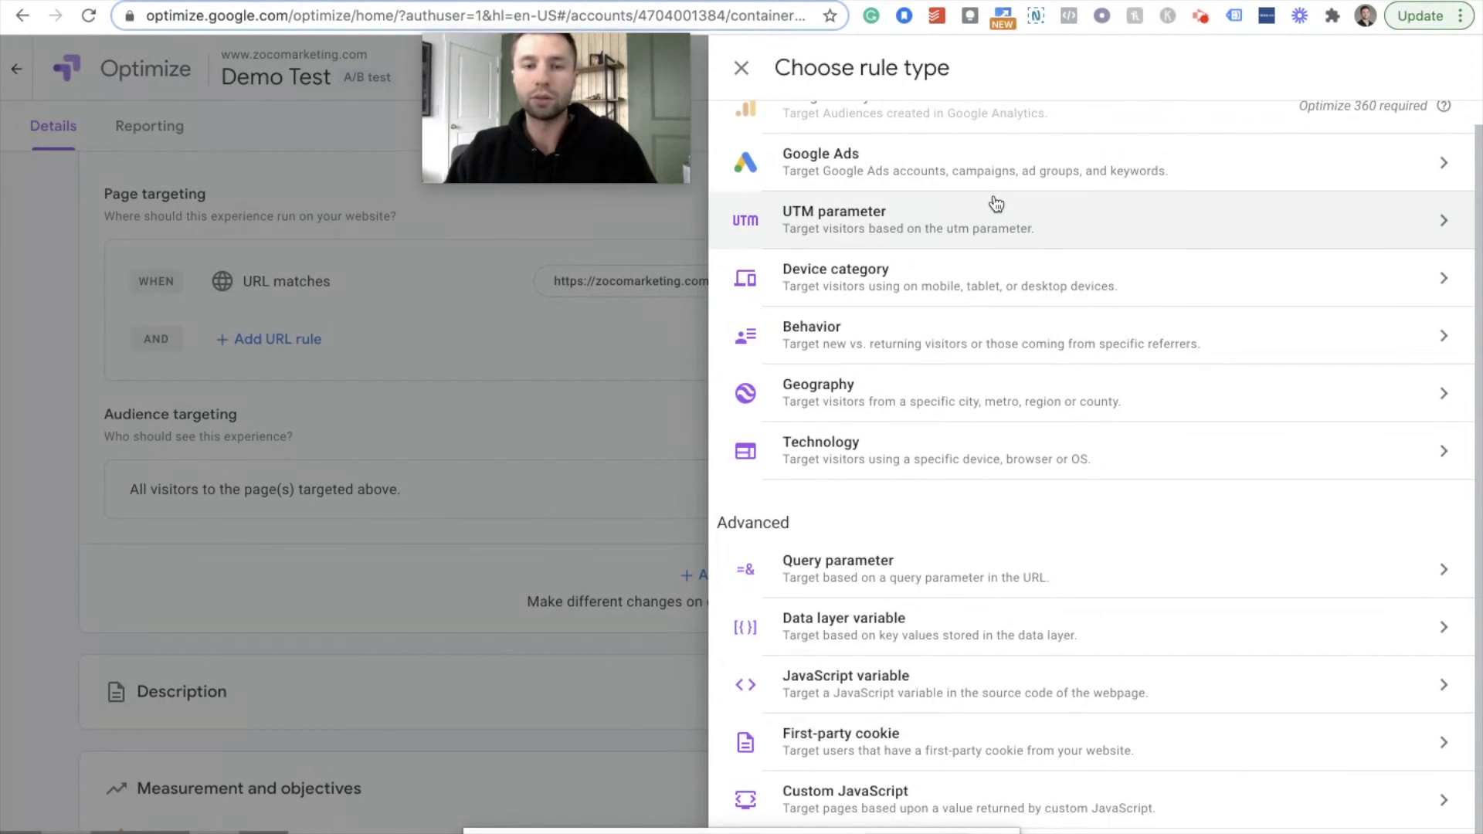
scroll(917, 224, "up", 1)
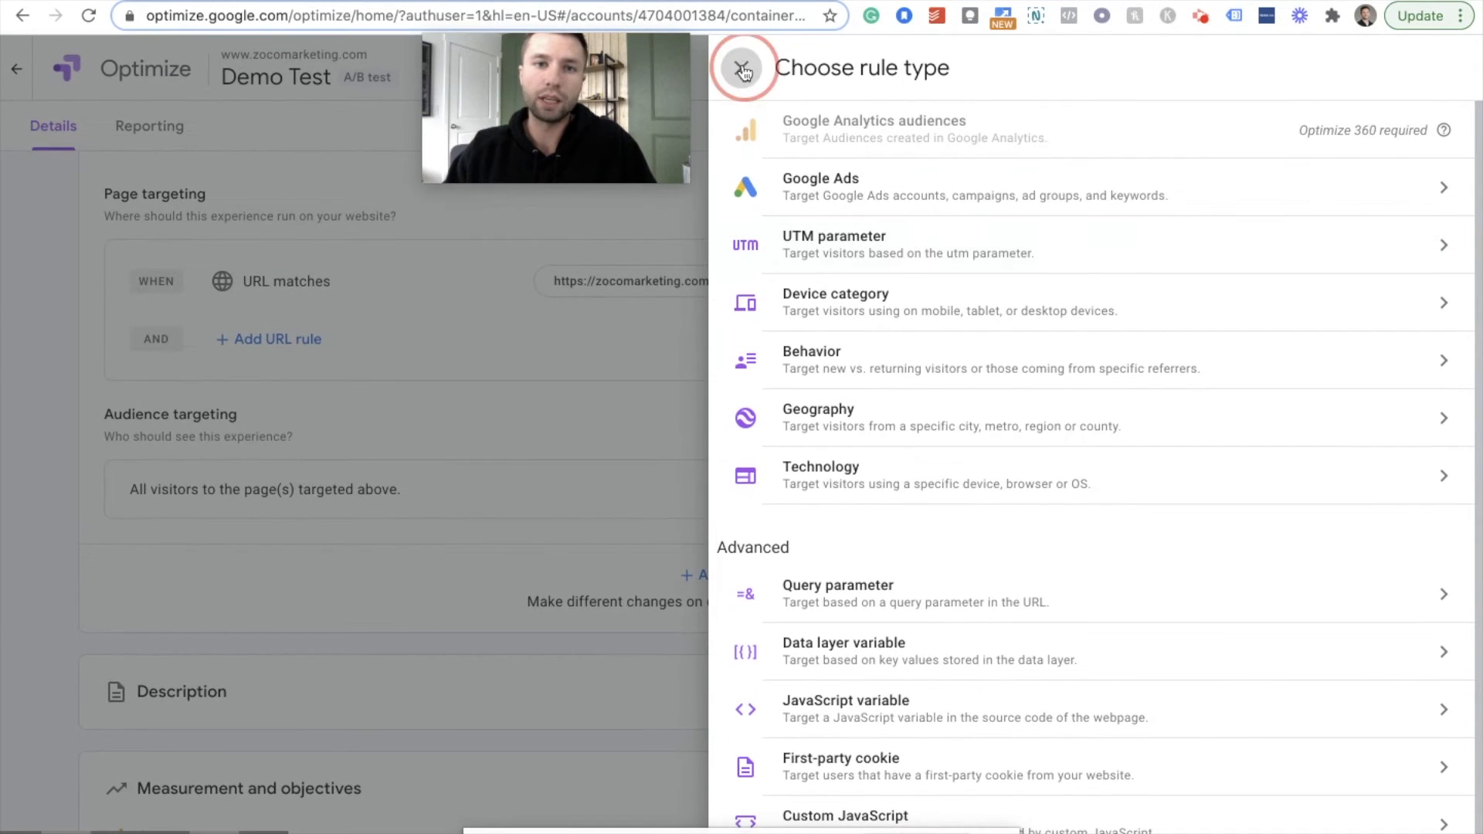
left_click(740, 68)
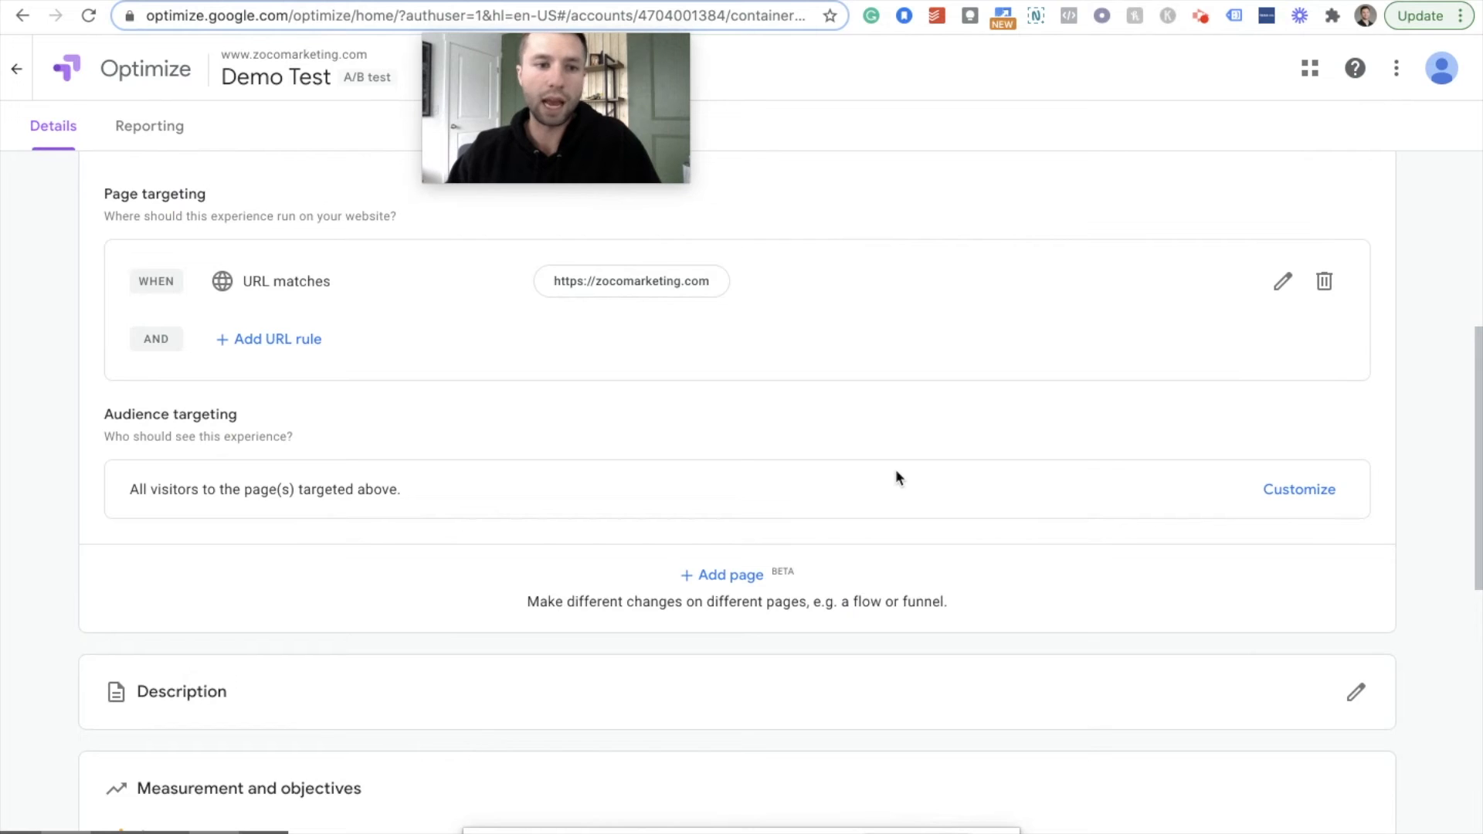
Set the experience description to "I think the yellow will" and save it.
scroll(896, 477, "down", 4)
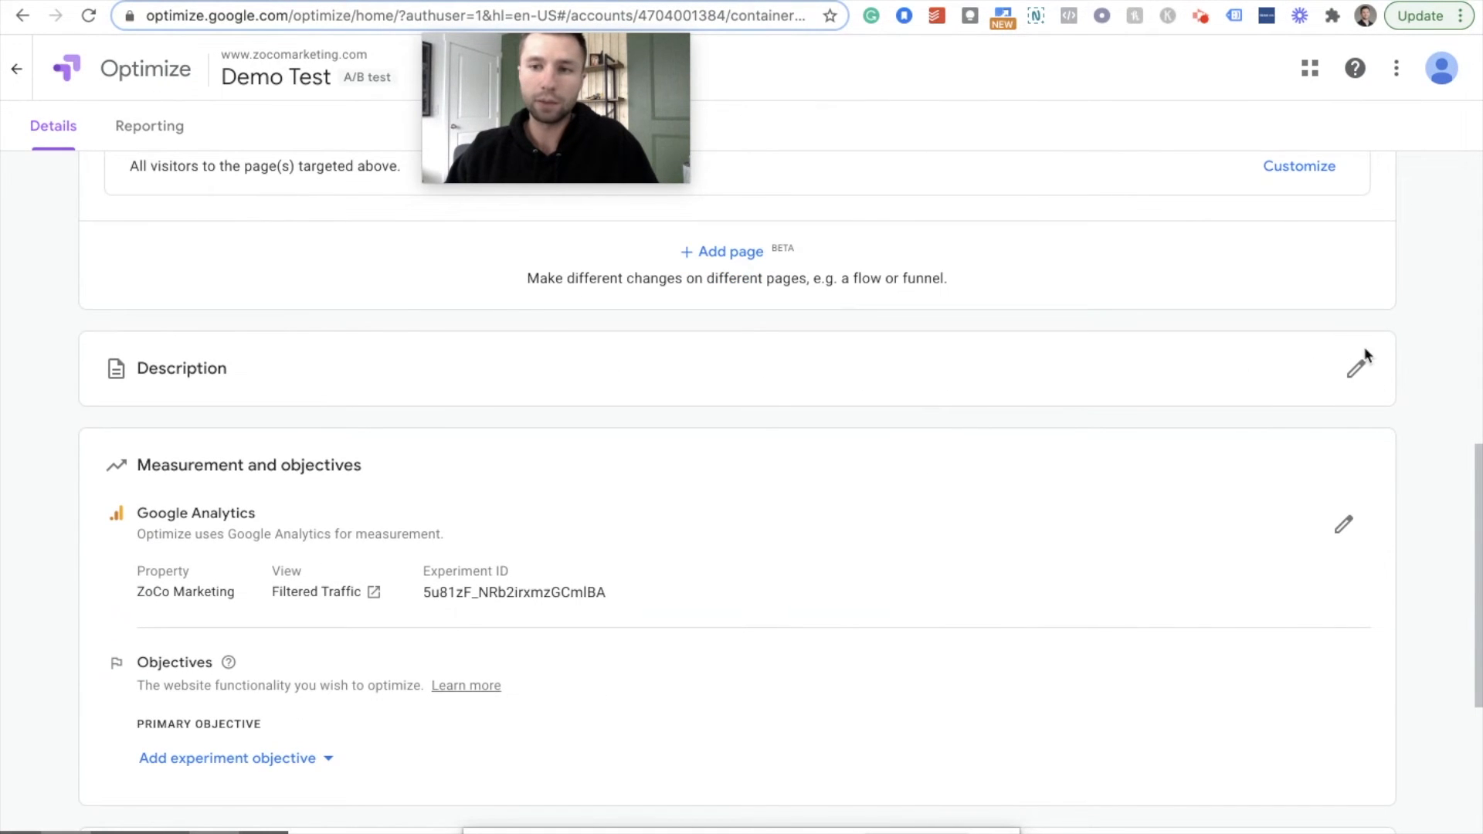
left_click(1356, 370)
left_click(945, 171)
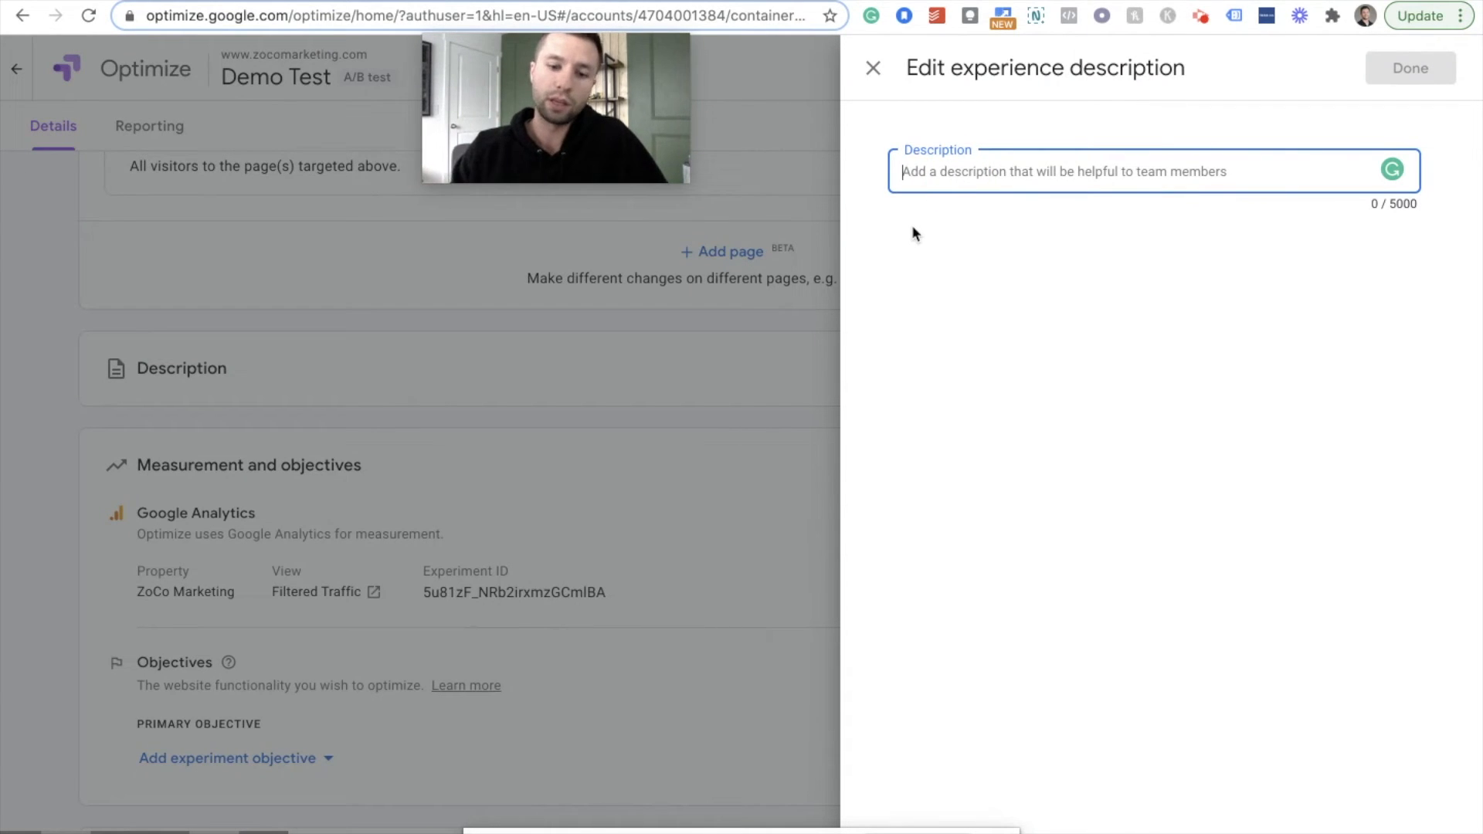
type("I th")
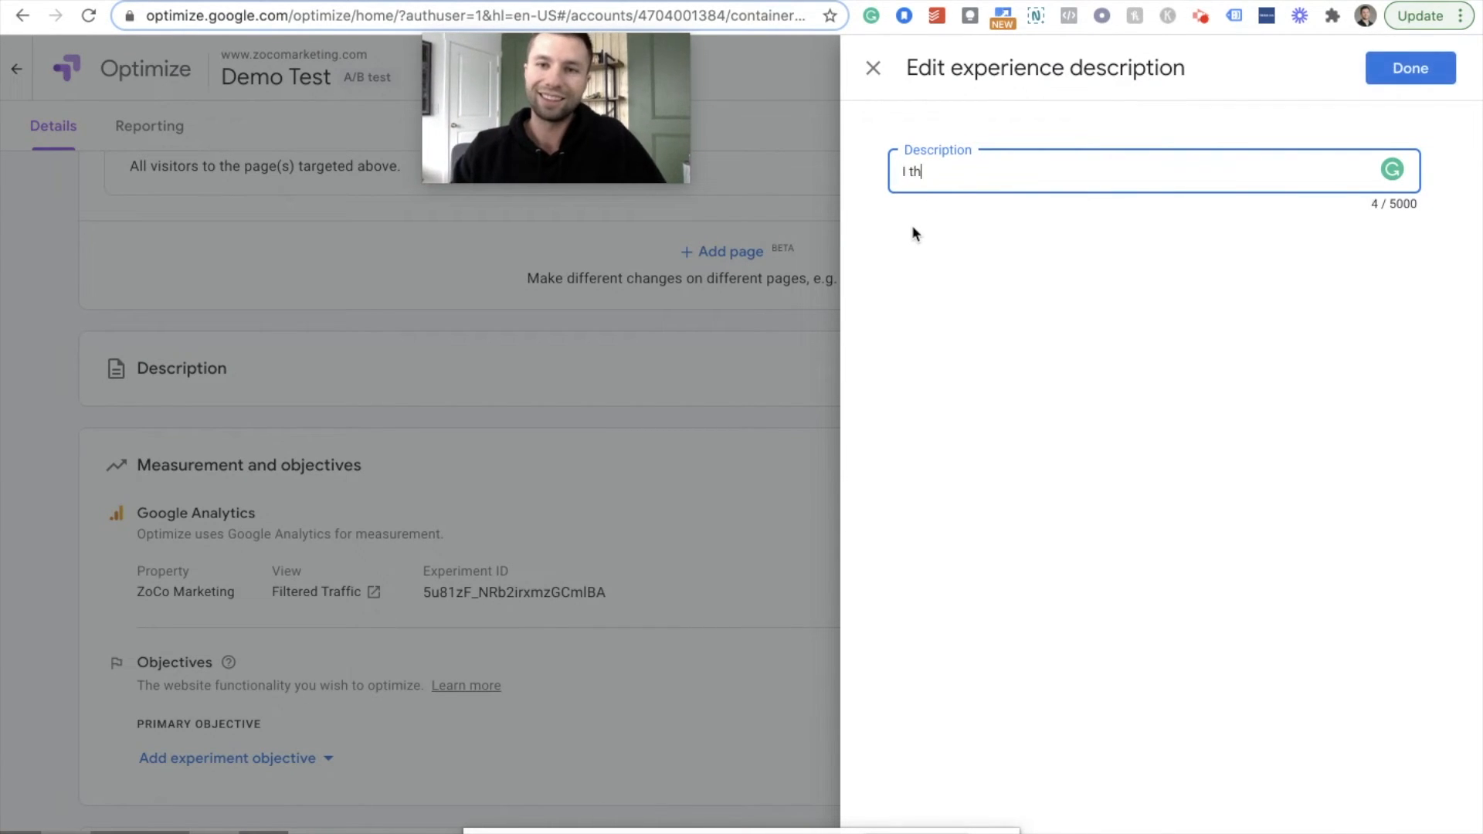
type("ink the yellow")
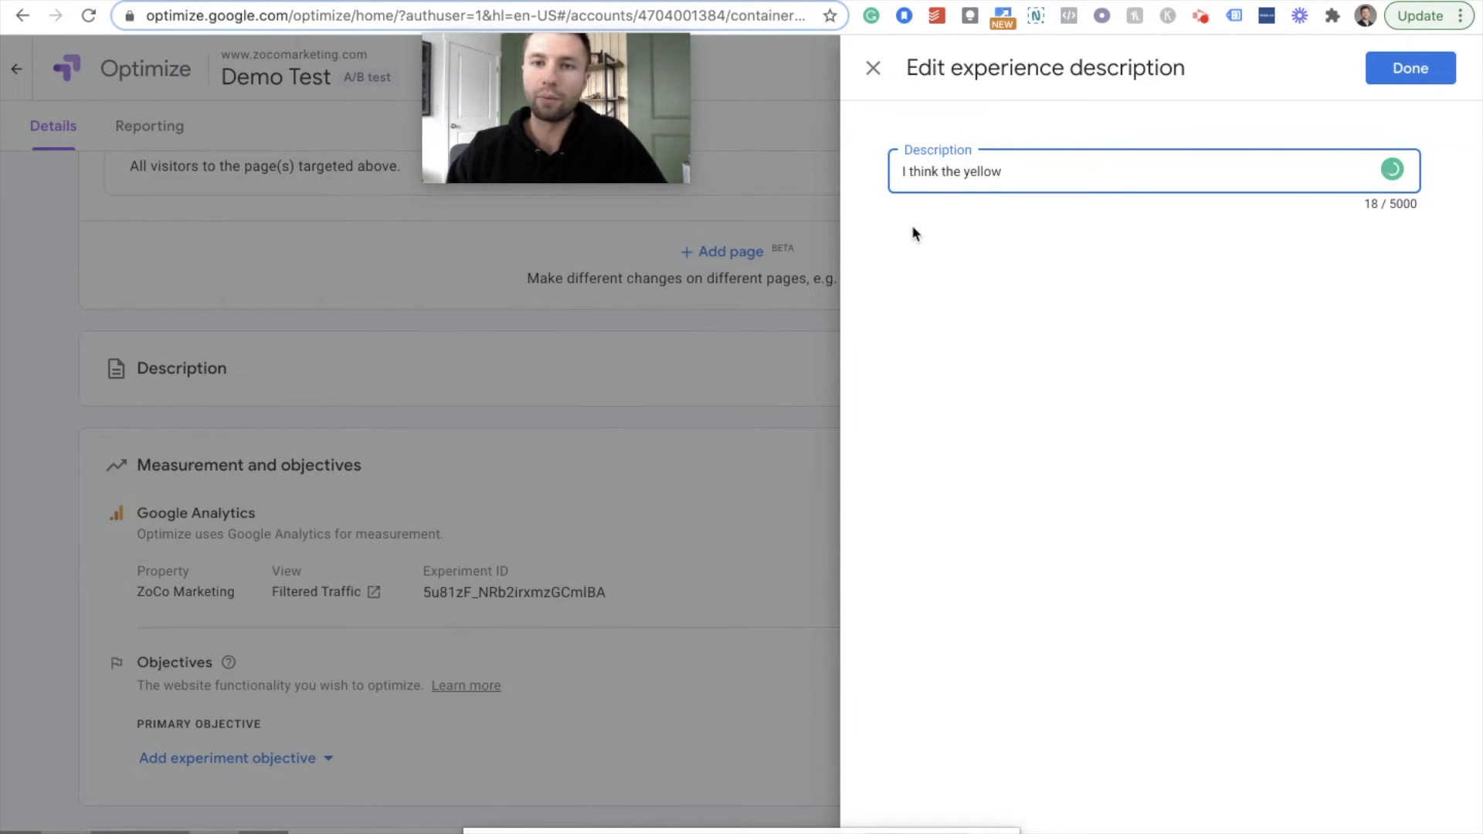
type(" will")
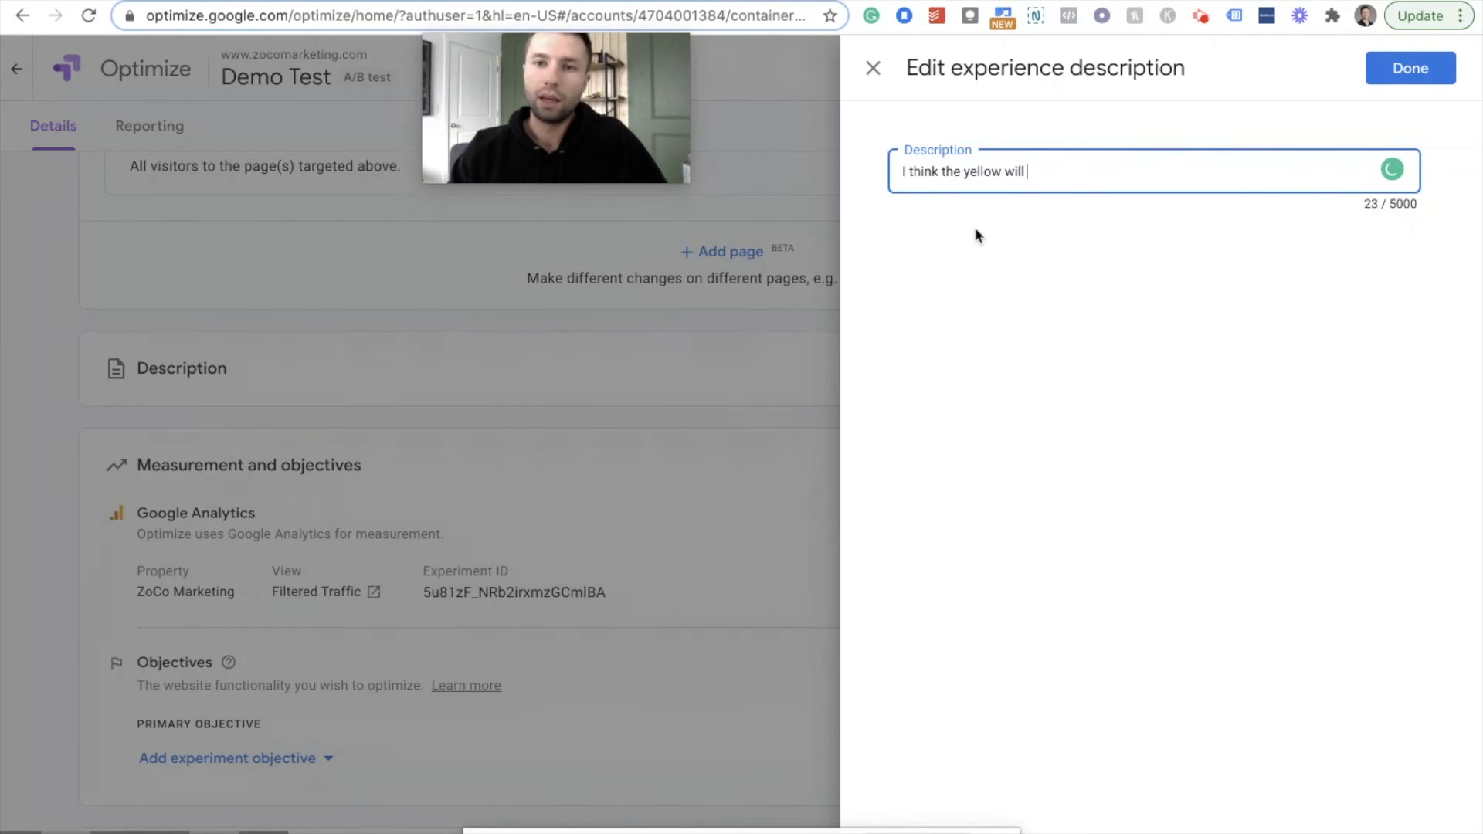
left_click(1394, 66)
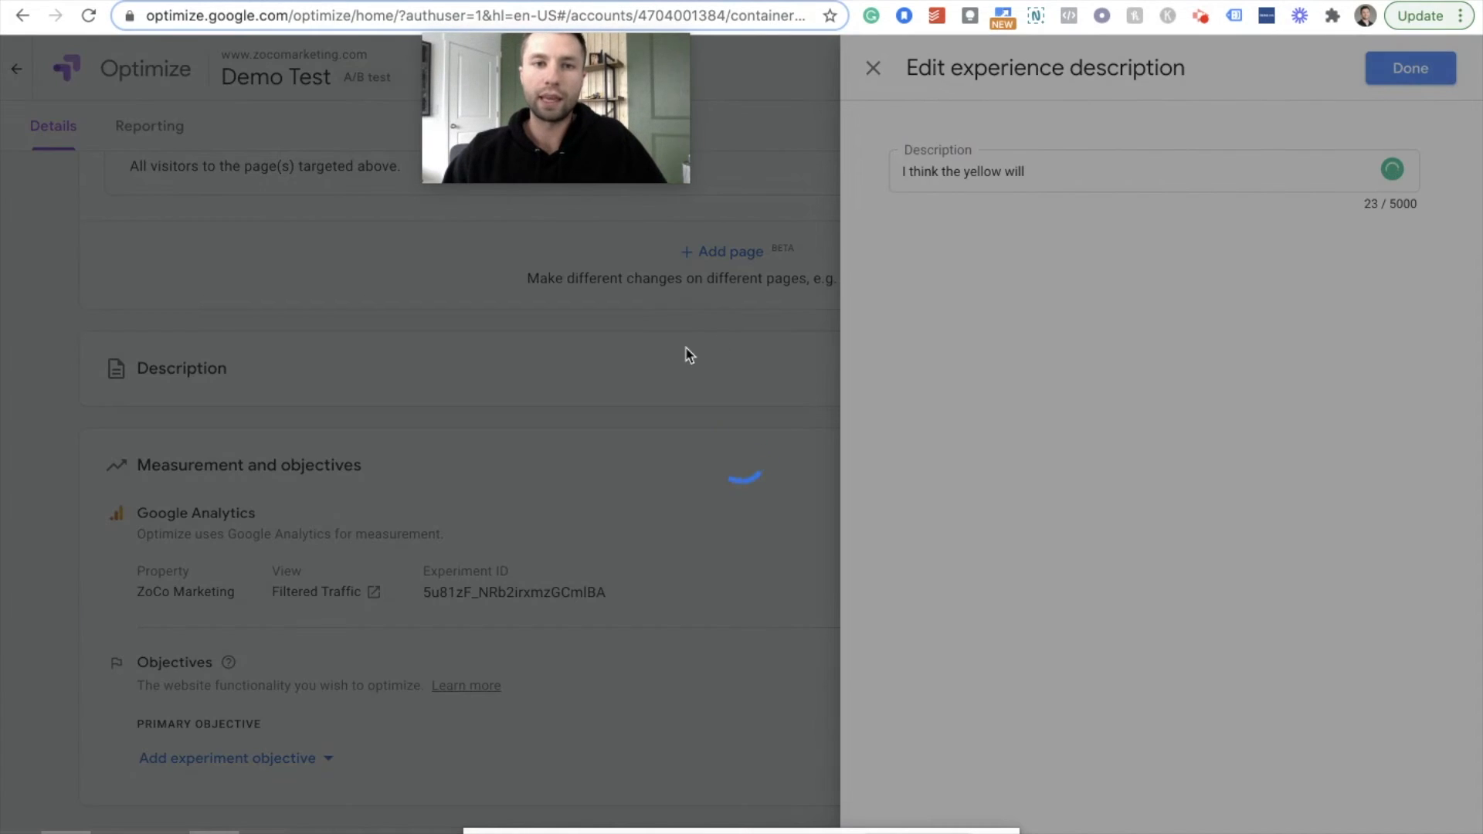
Set Form Submit (Goal 1 Completions) as the experiment's primary objective, chosen from the existing objectives.
scroll(836, 422, "down", 3)
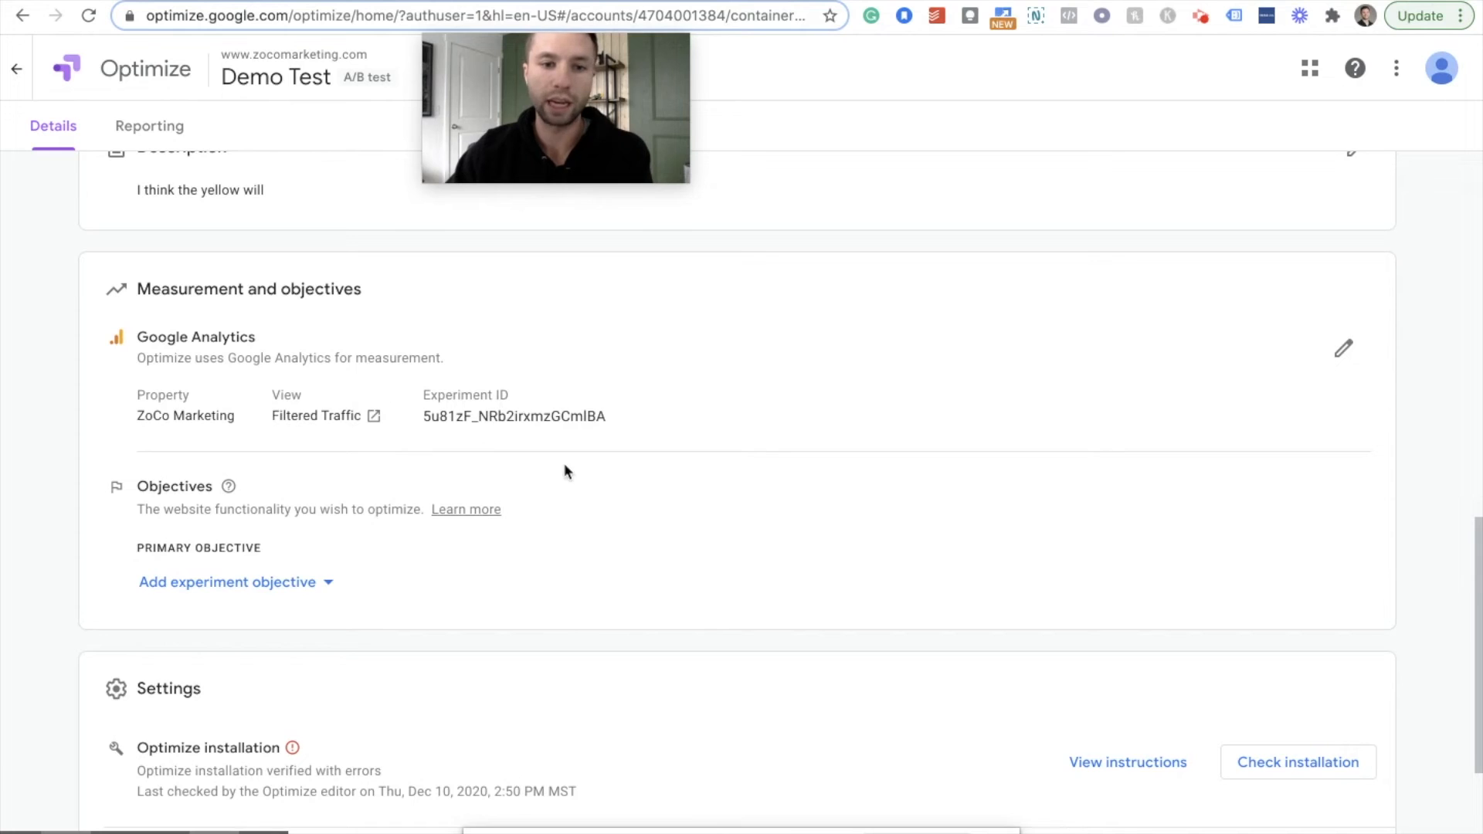
scroll(511, 473, "down", 1)
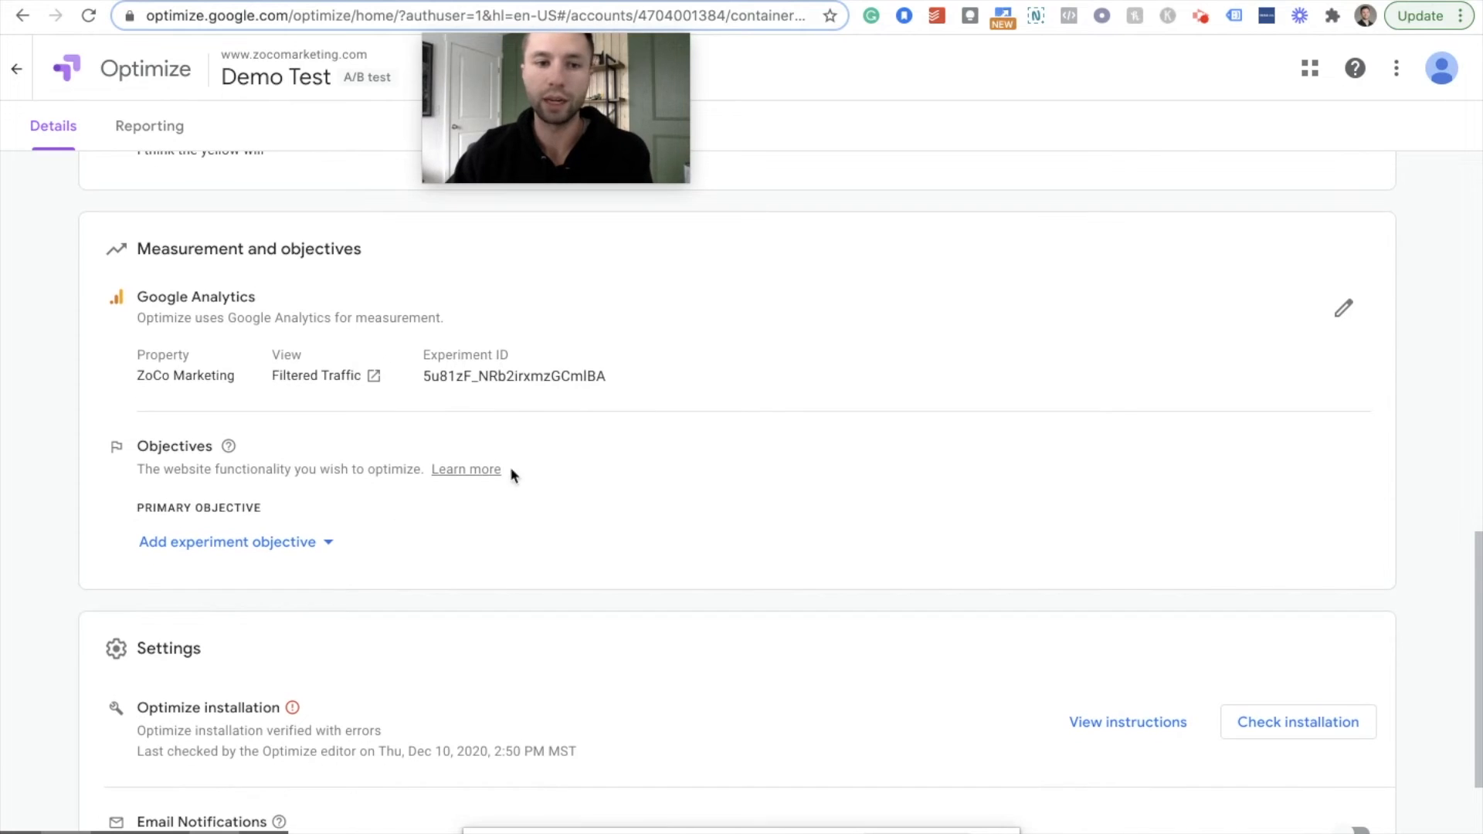
left_click(275, 540)
left_click(334, 496)
left_click(314, 549)
left_click(271, 541)
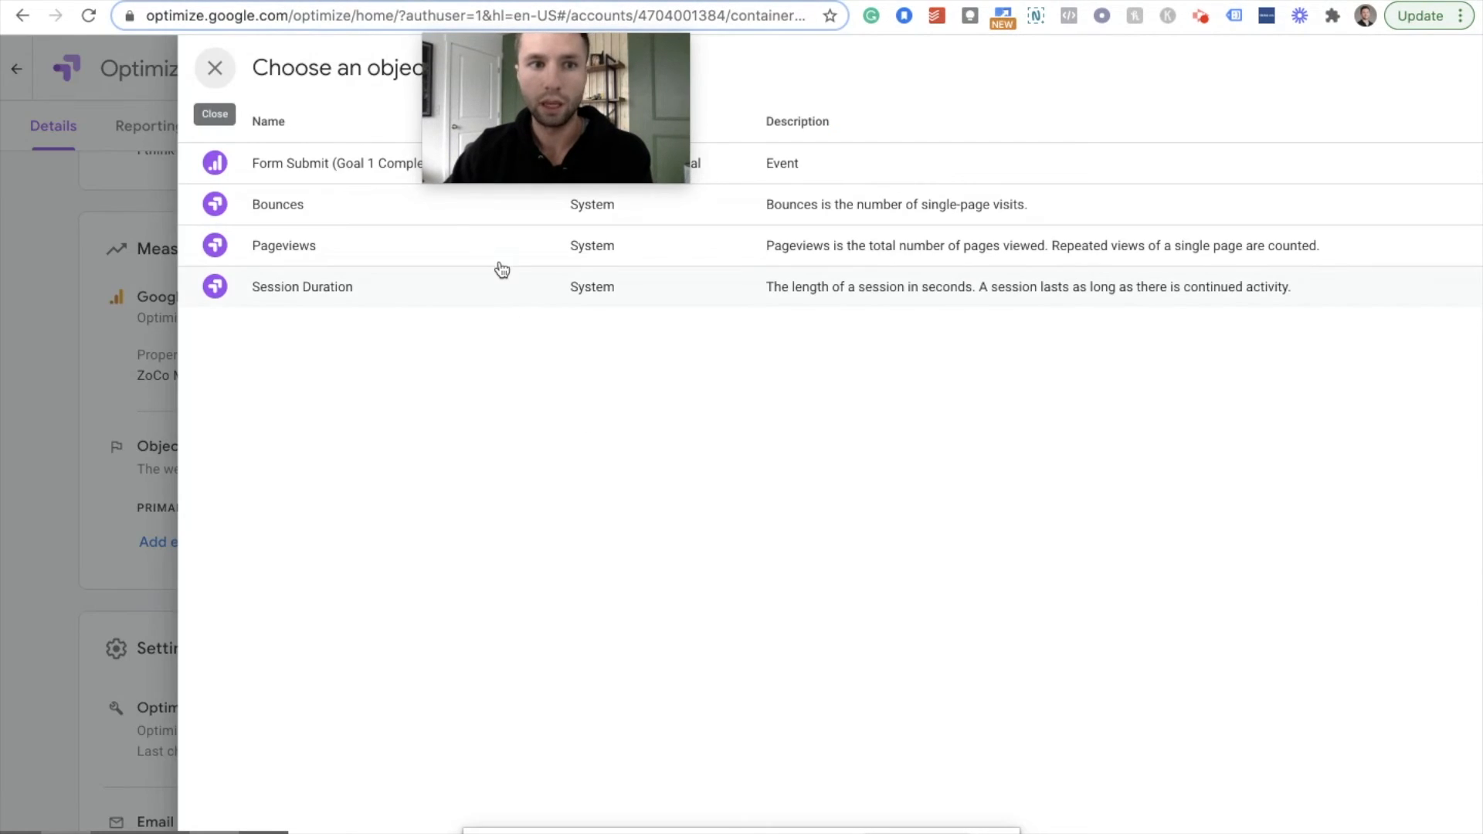
left_click_drag(569, 109, 1030, 94)
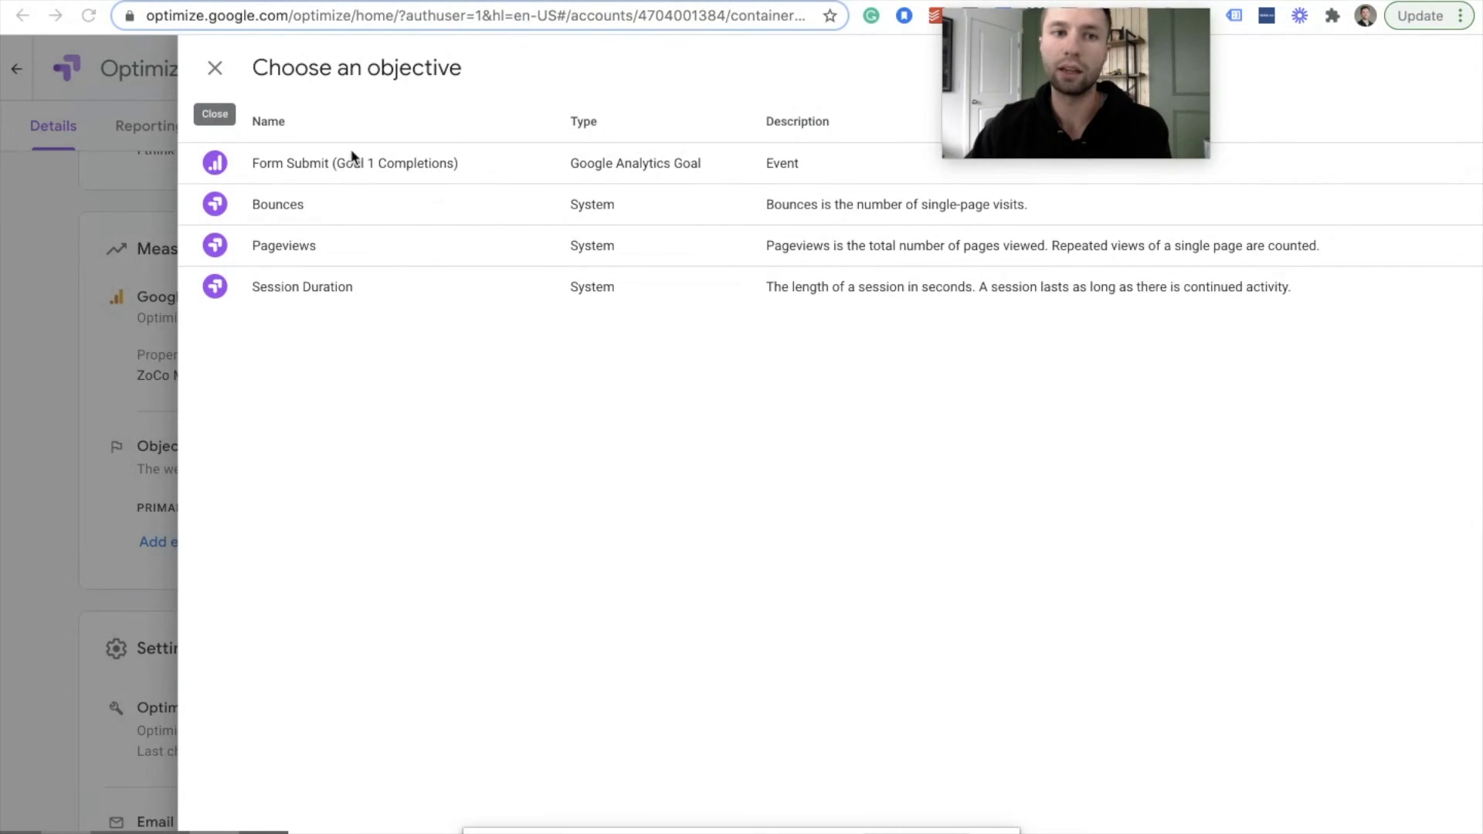
left_click(330, 164)
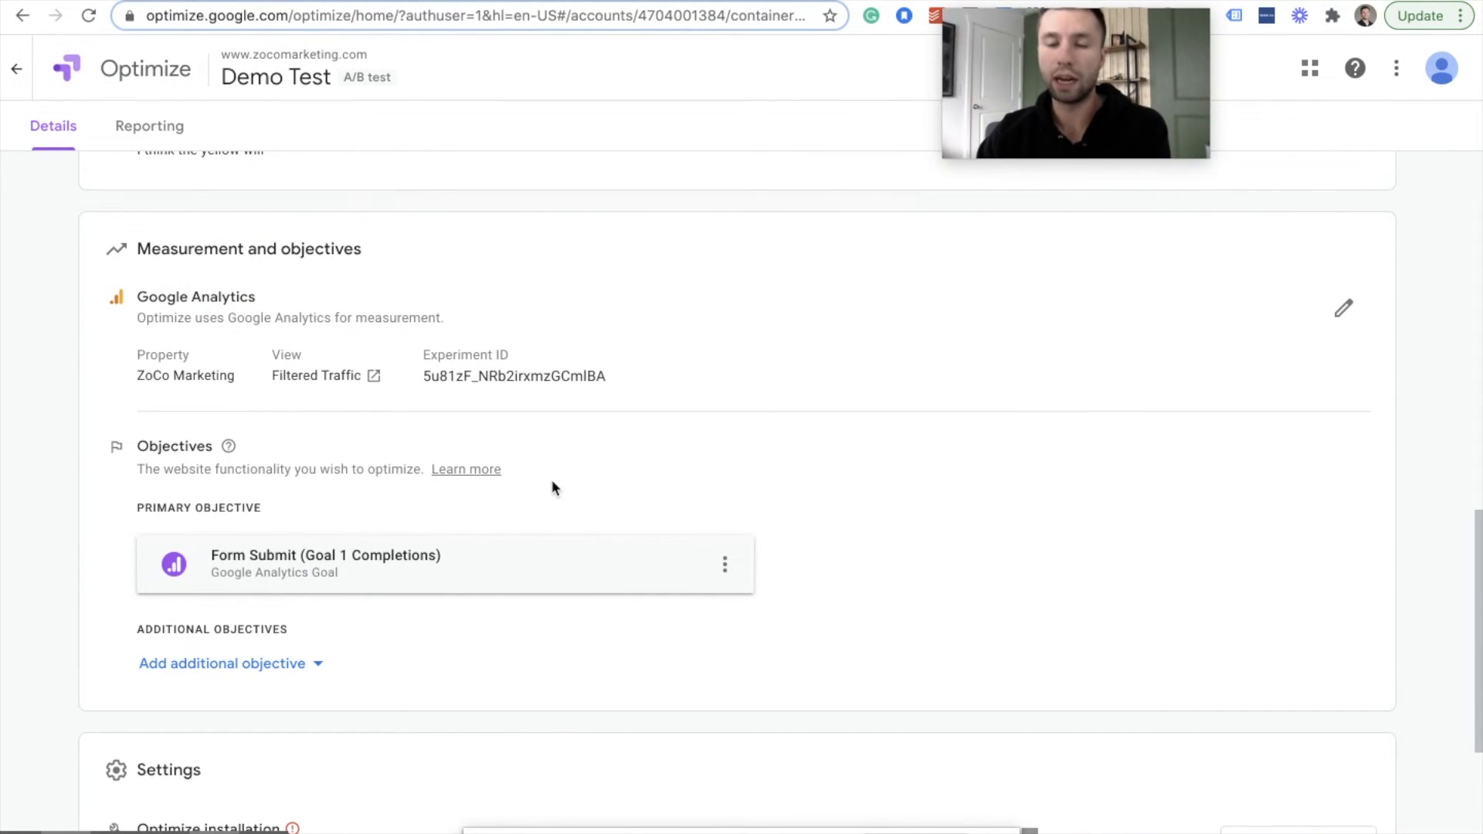
Start a custom additional objective of type Events, look through its rule fields and discard it.
left_click(282, 663)
left_click(246, 699)
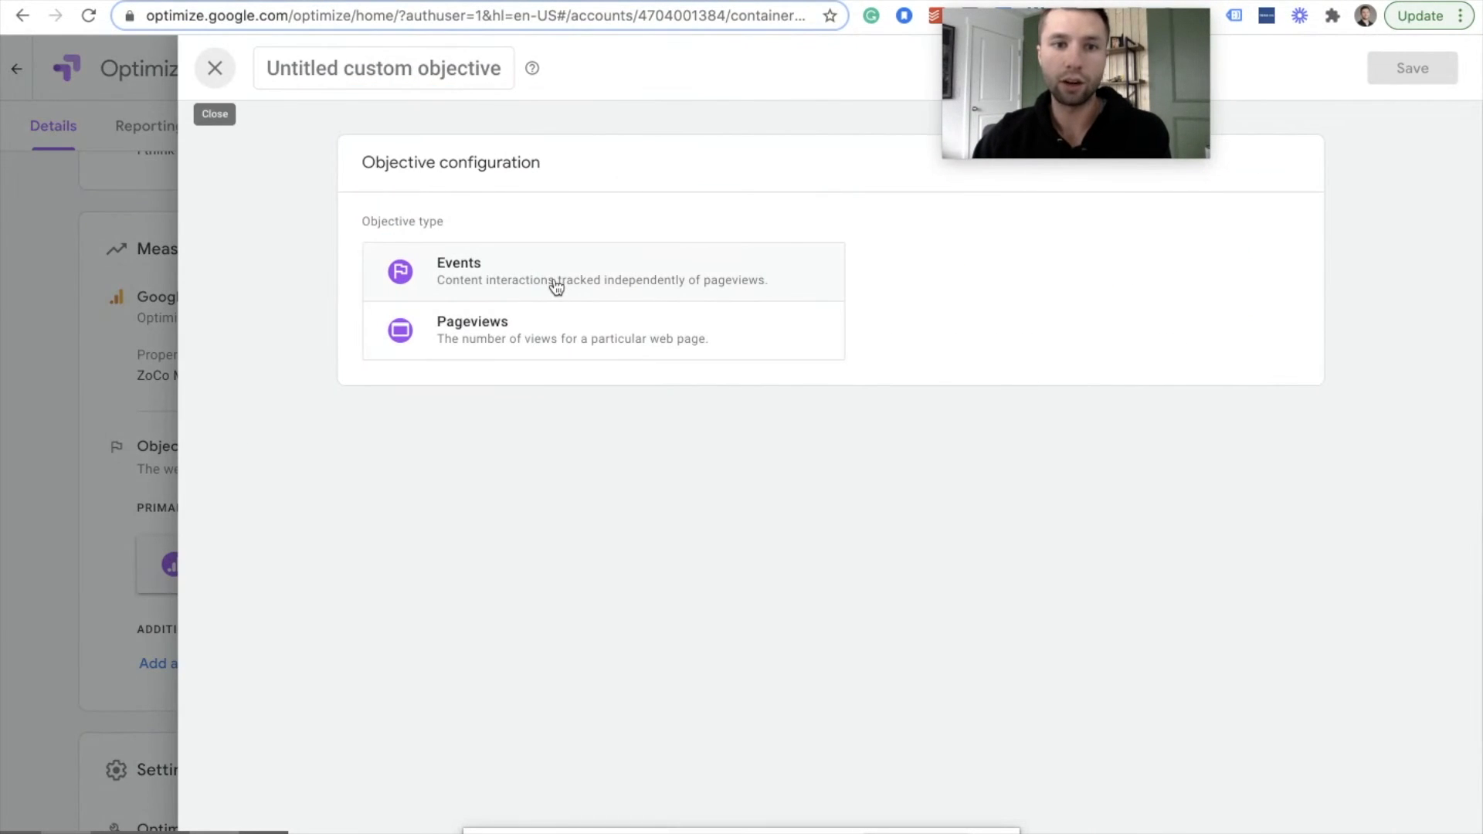
left_click(553, 283)
scroll(660, 372, "down", 2)
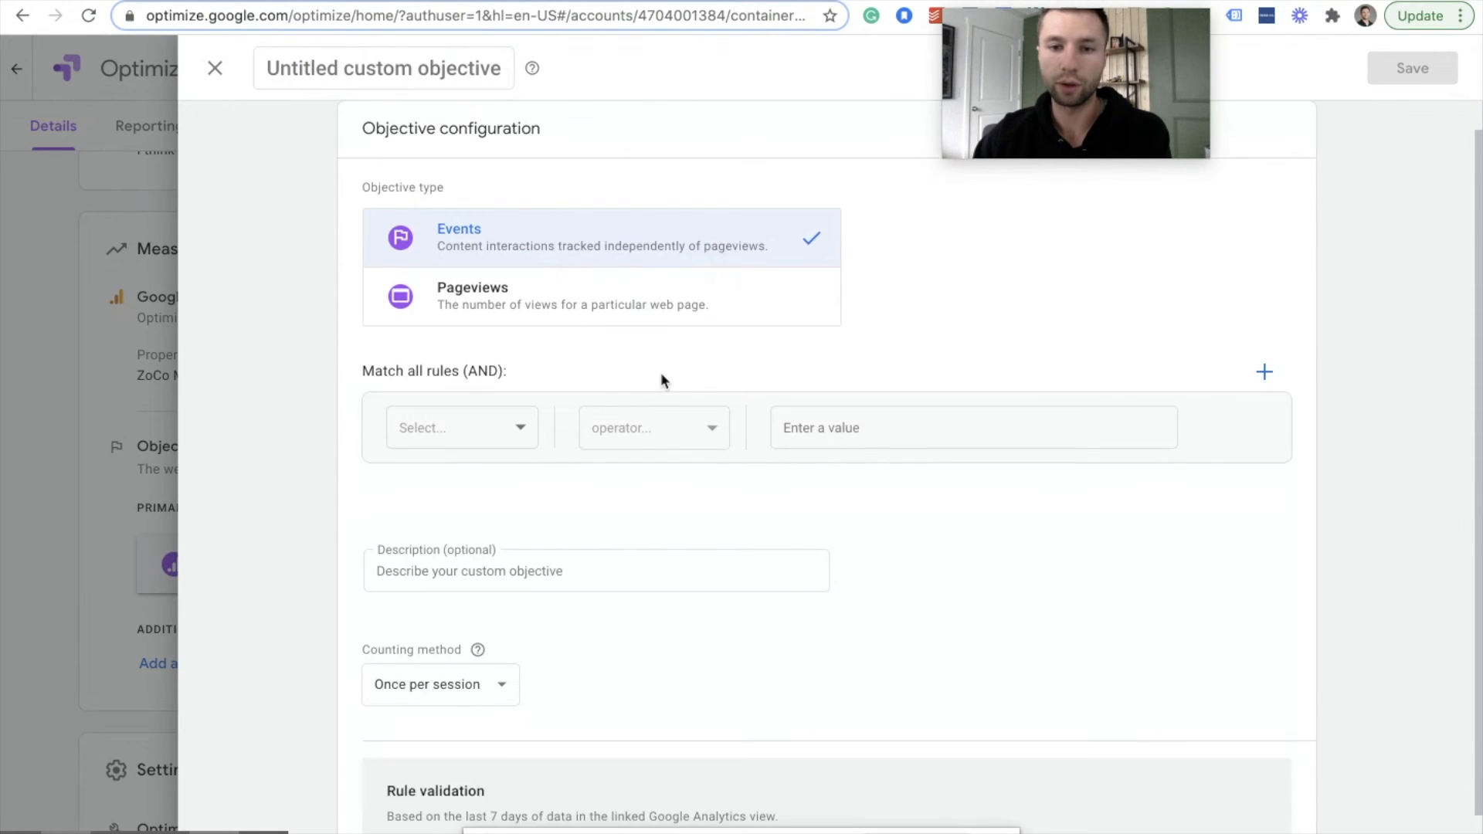
left_click(519, 363)
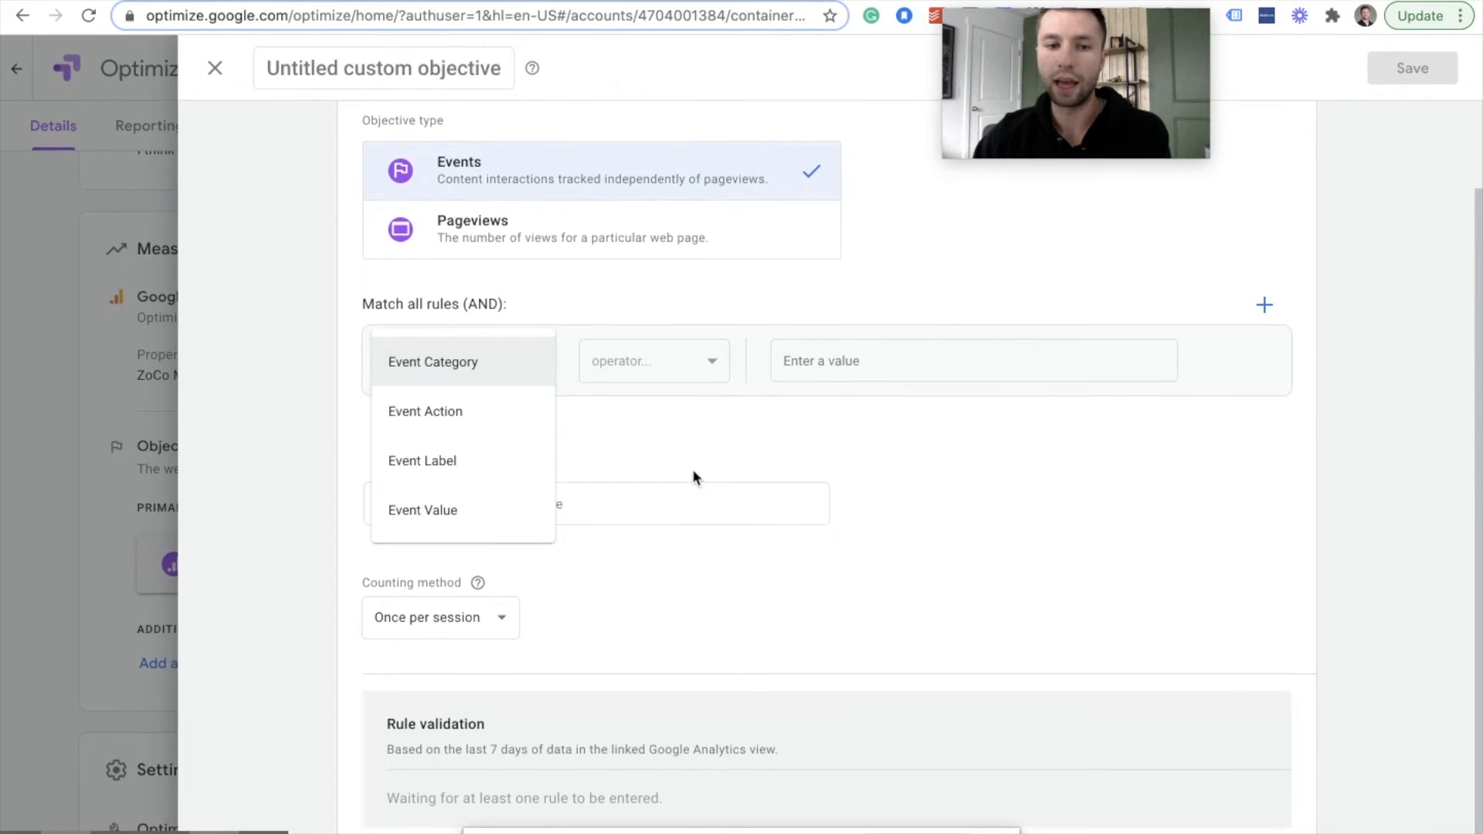
left_click(215, 70)
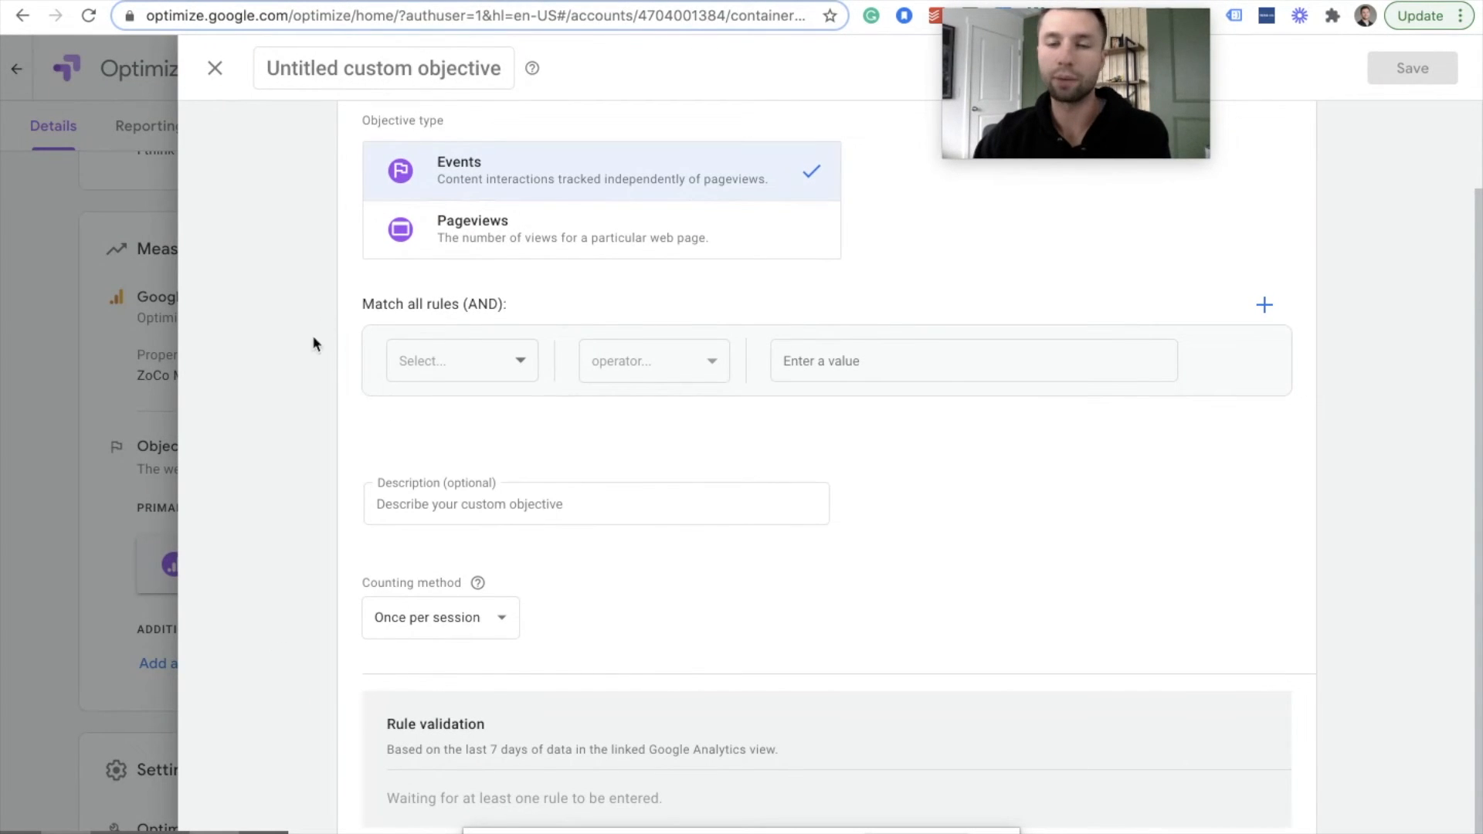
left_click(215, 69)
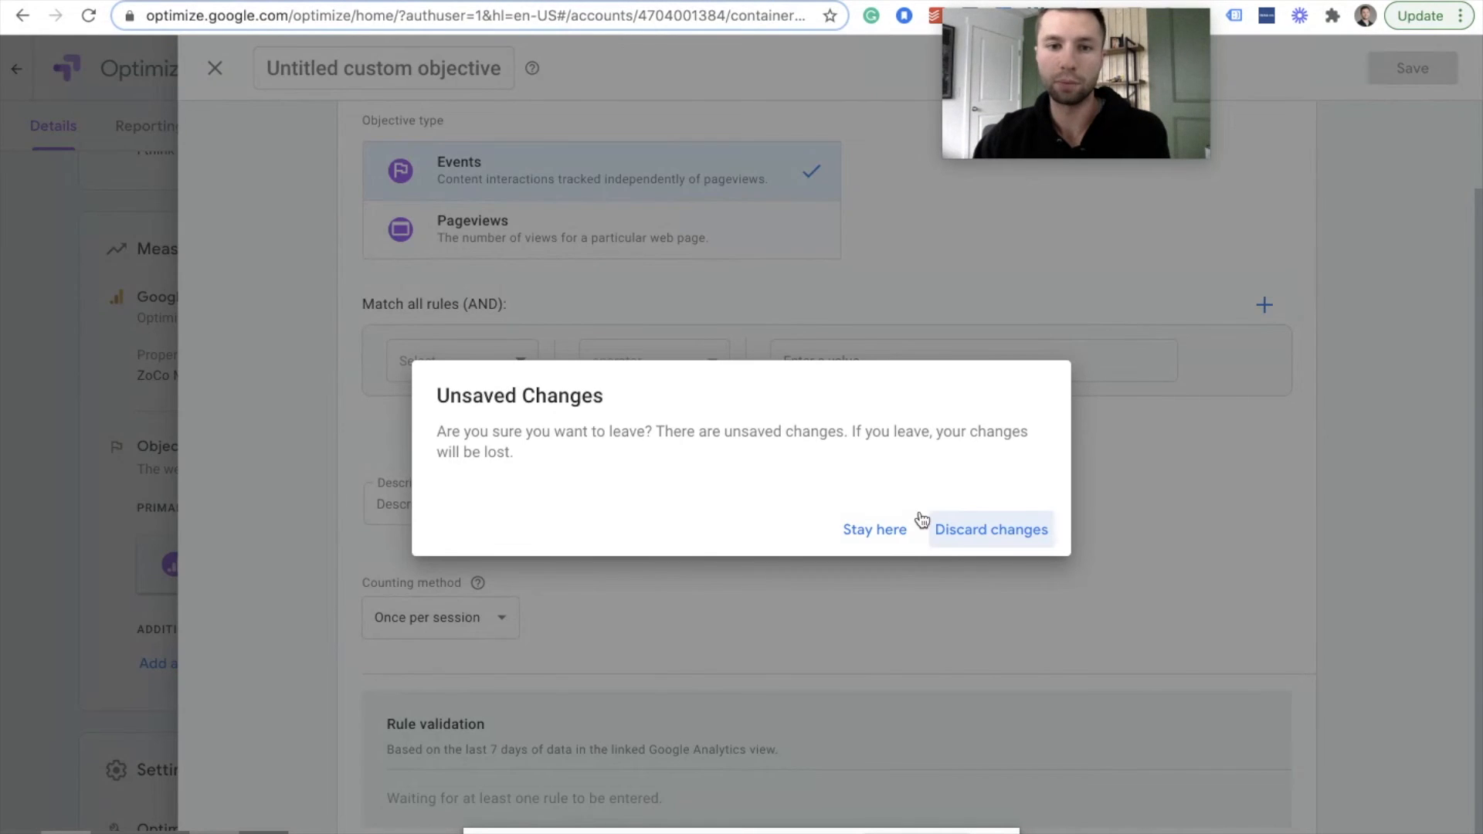
left_click(923, 520)
Run the Optimize installation check from the experience's settings and return to the experience.
scroll(539, 455, "down", 4)
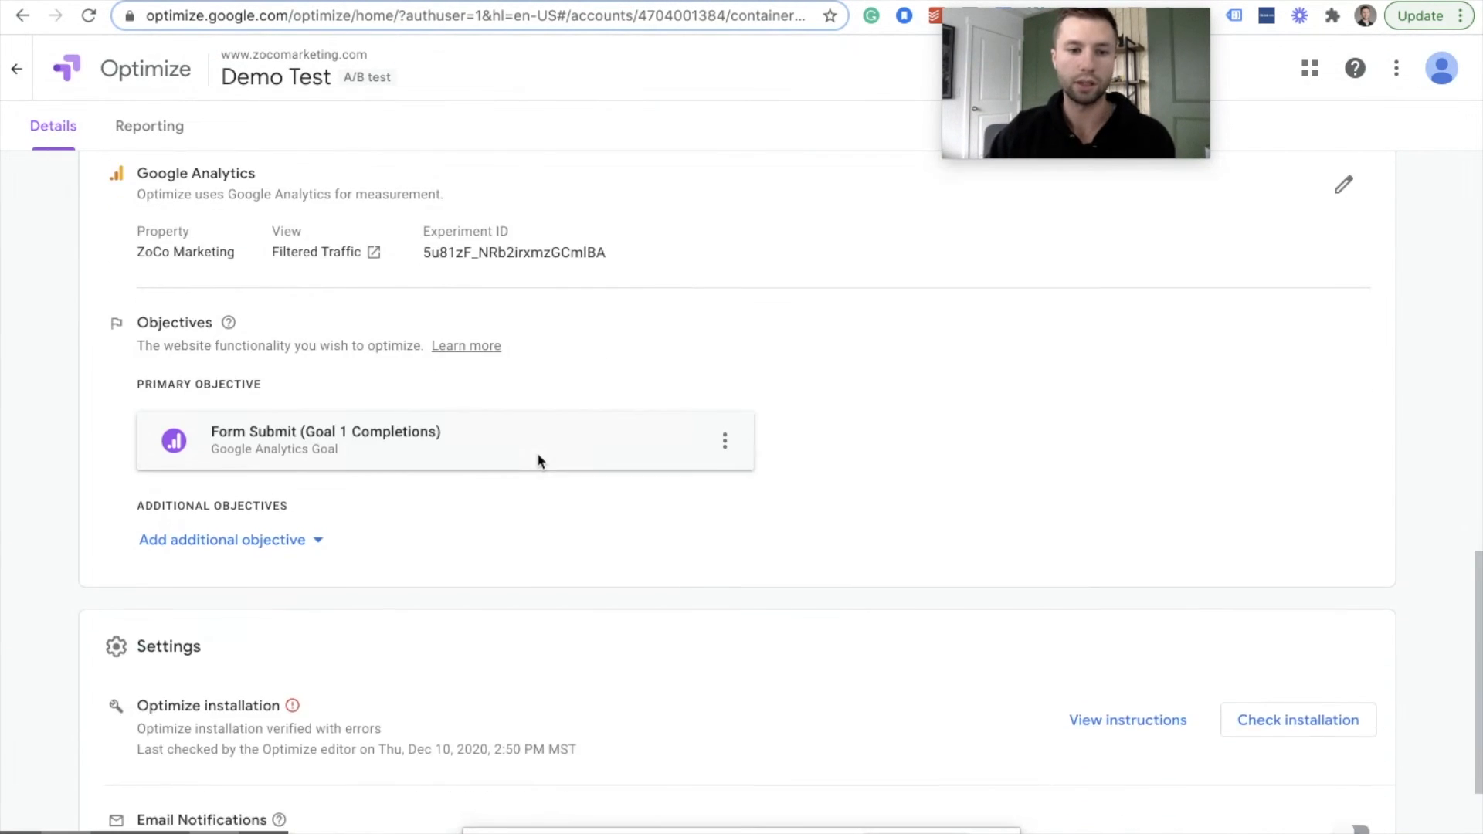
scroll(536, 452, "down", 1)
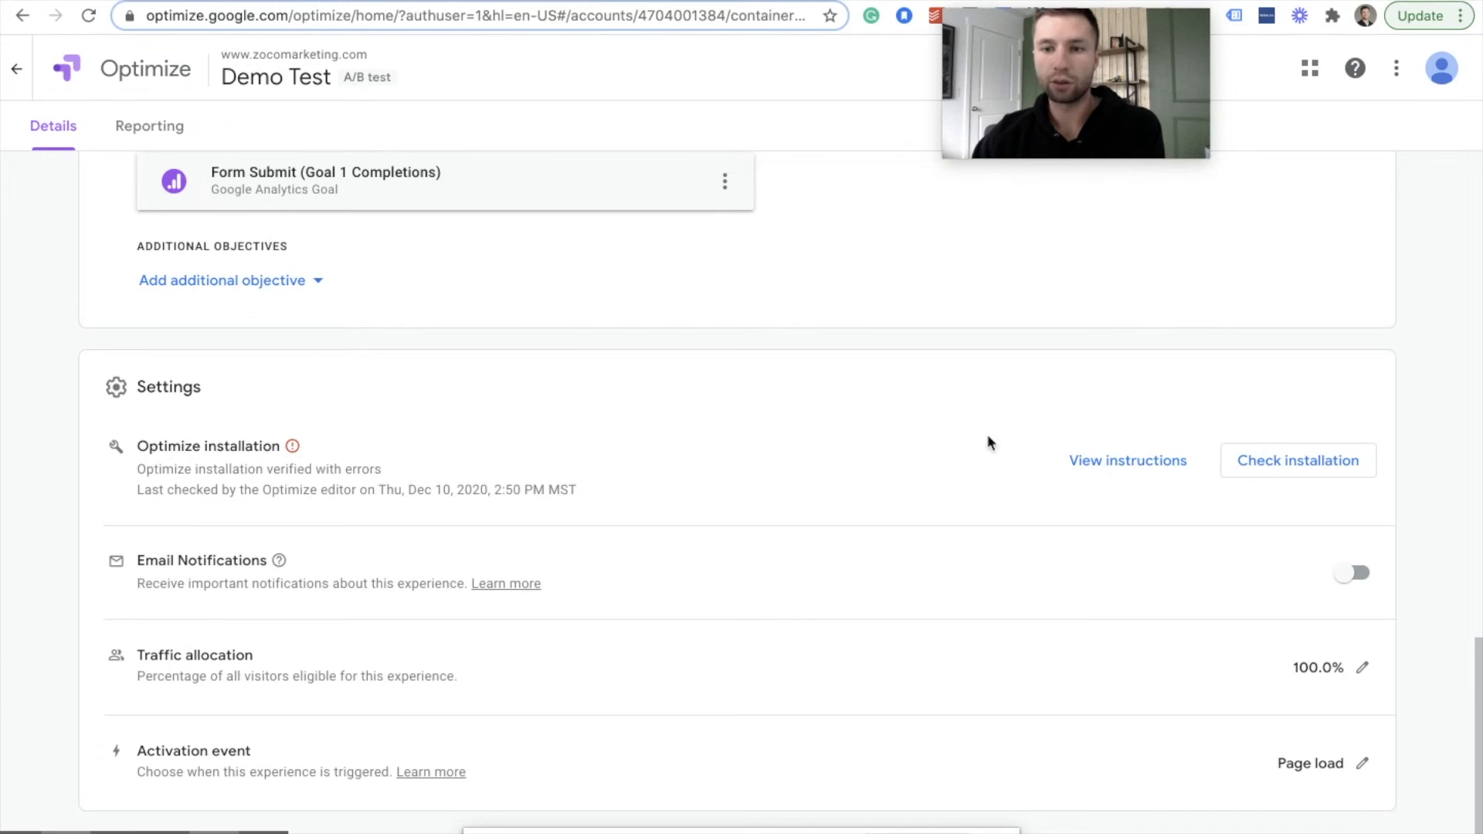
left_click(1286, 471)
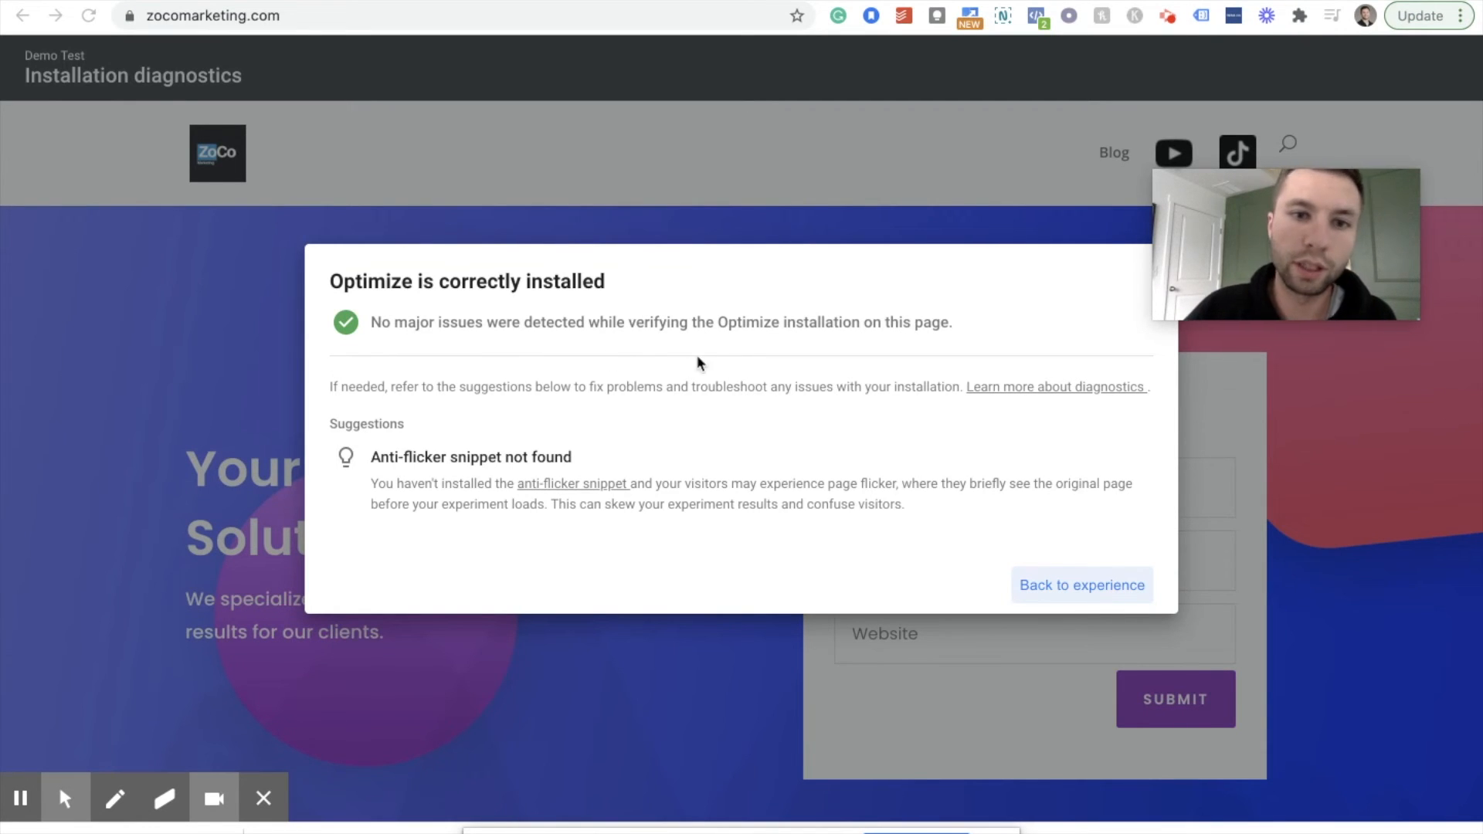
left_click(1074, 588)
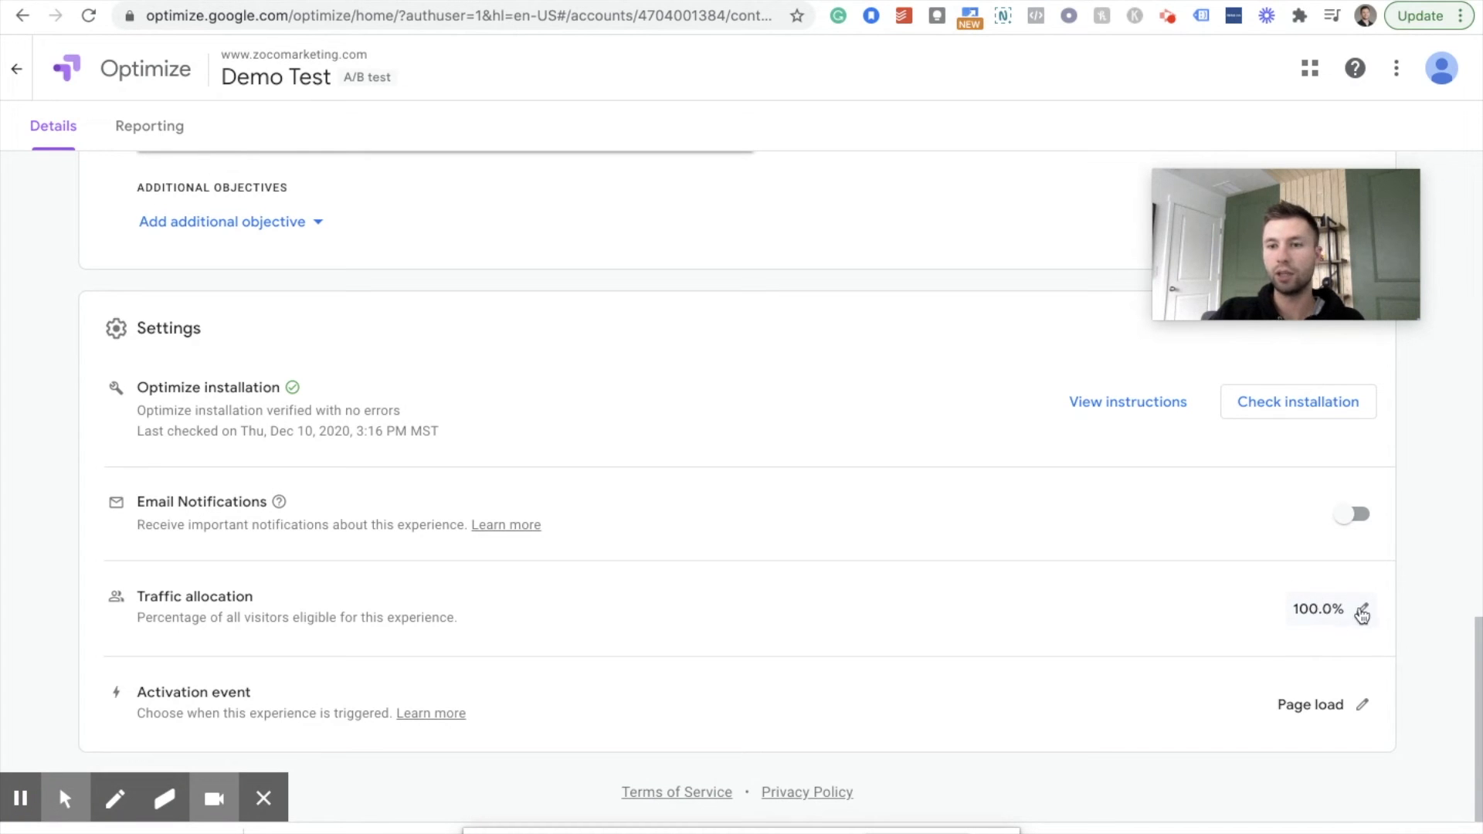
Adjust the experience's traffic allocation, leave it at 100% of visitors and save it.
left_click(1362, 612)
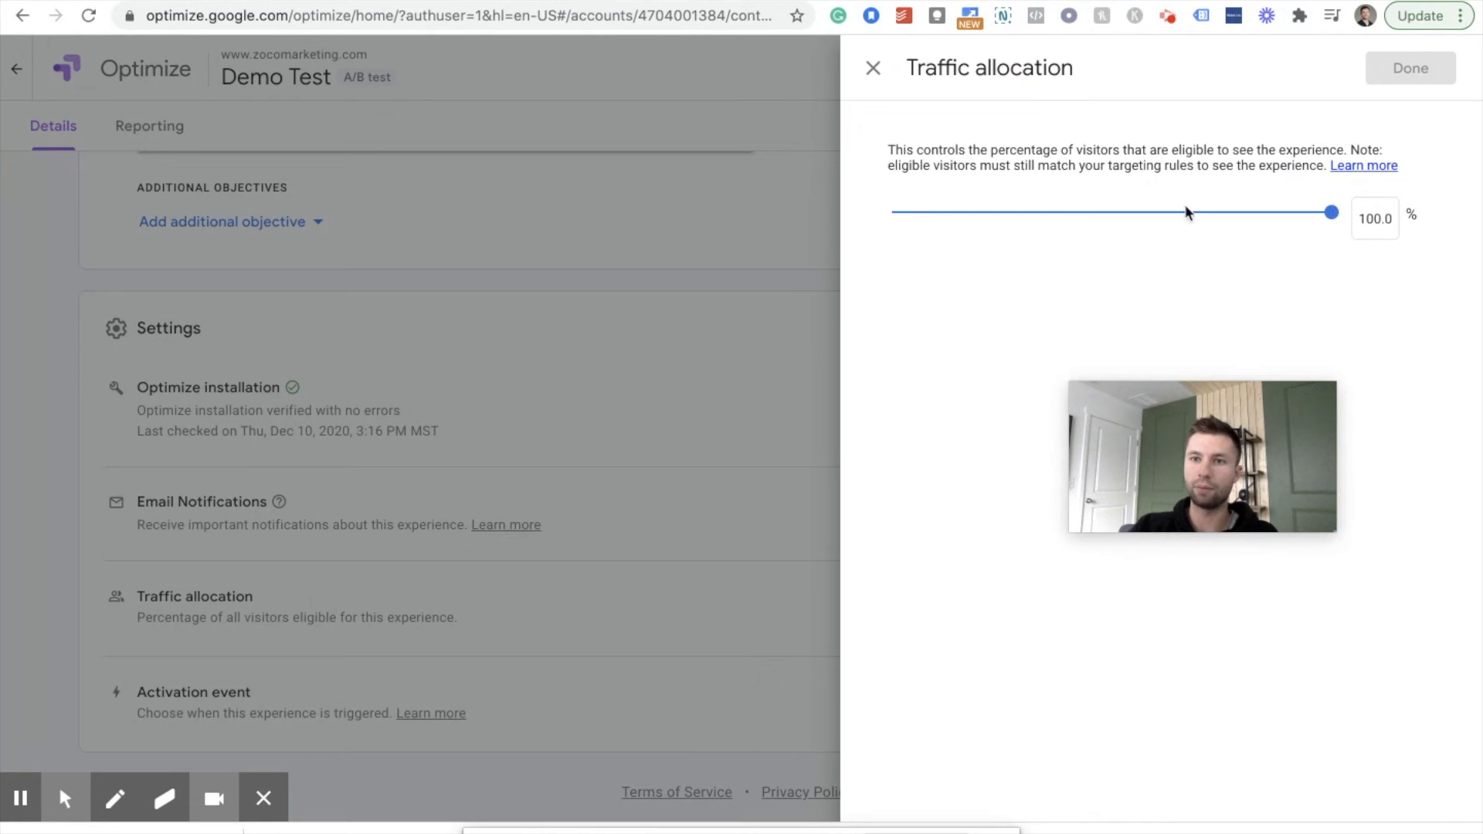
left_click_drag(1332, 212, 801, 245)
left_click_drag(892, 213, 1420, 209)
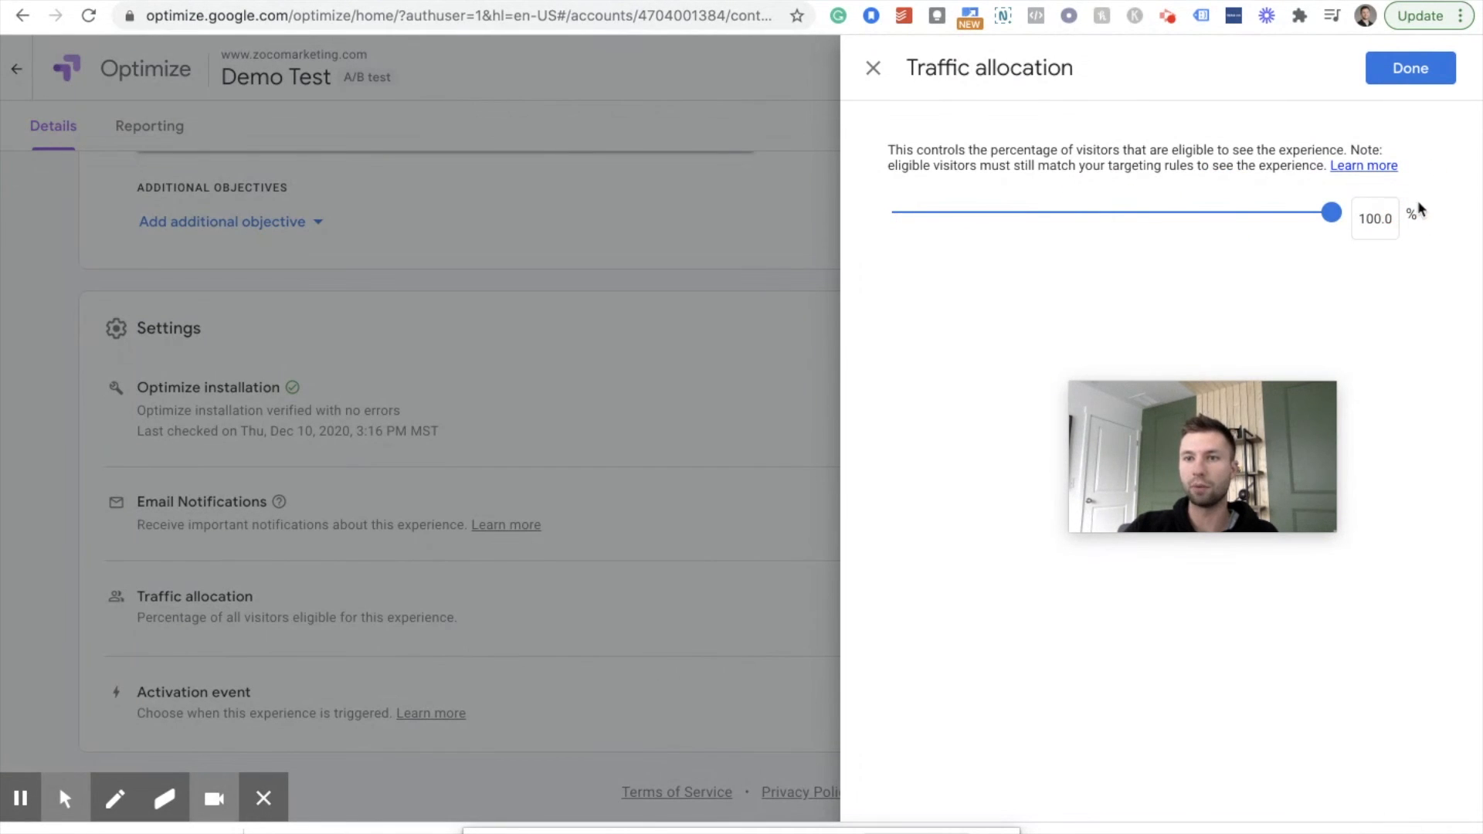
left_click(1411, 68)
left_click(822, 379)
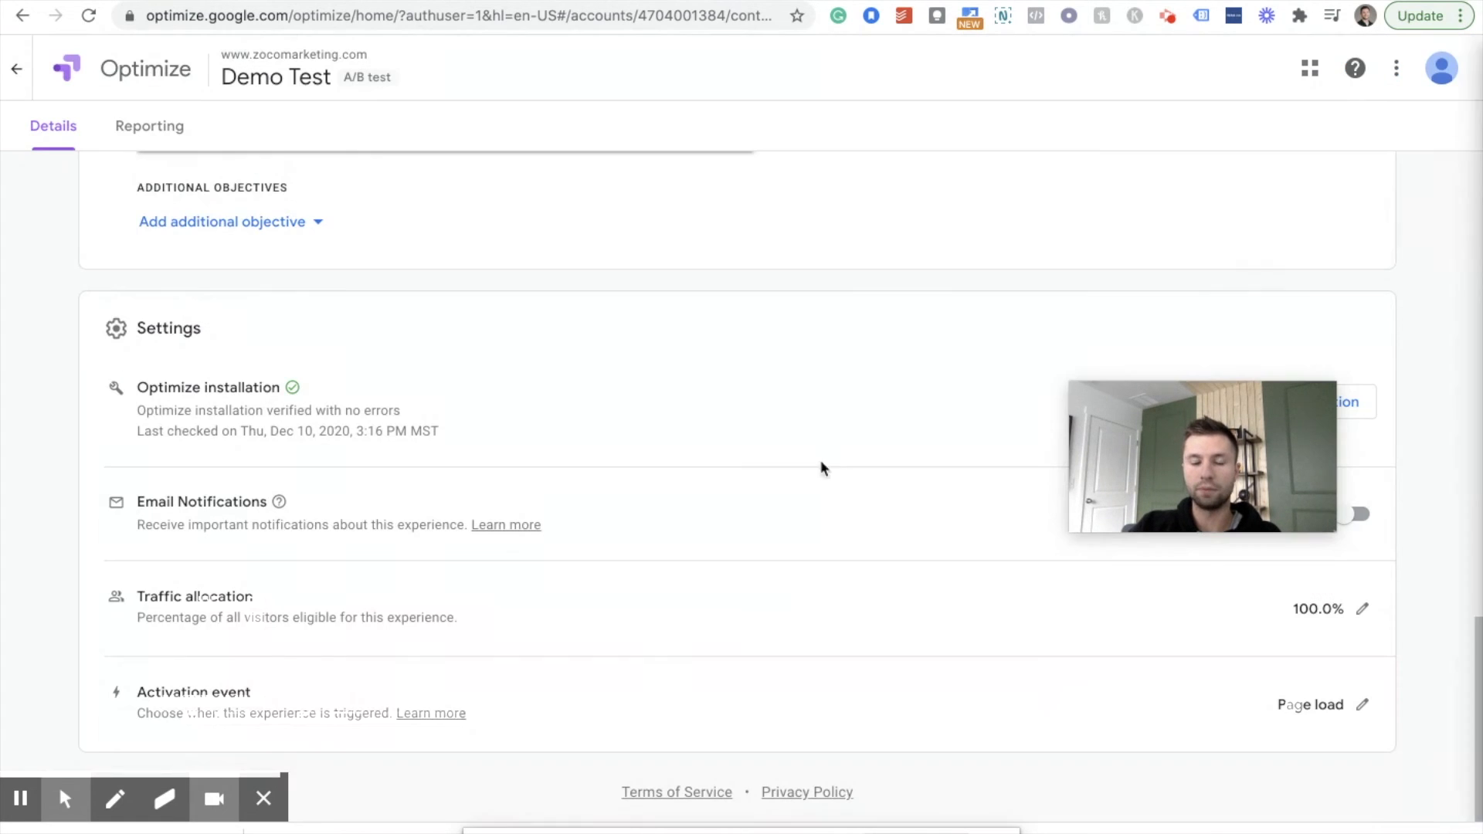
Look at the evaluation options for the activation event and close its settings without changing them.
left_click(1359, 707)
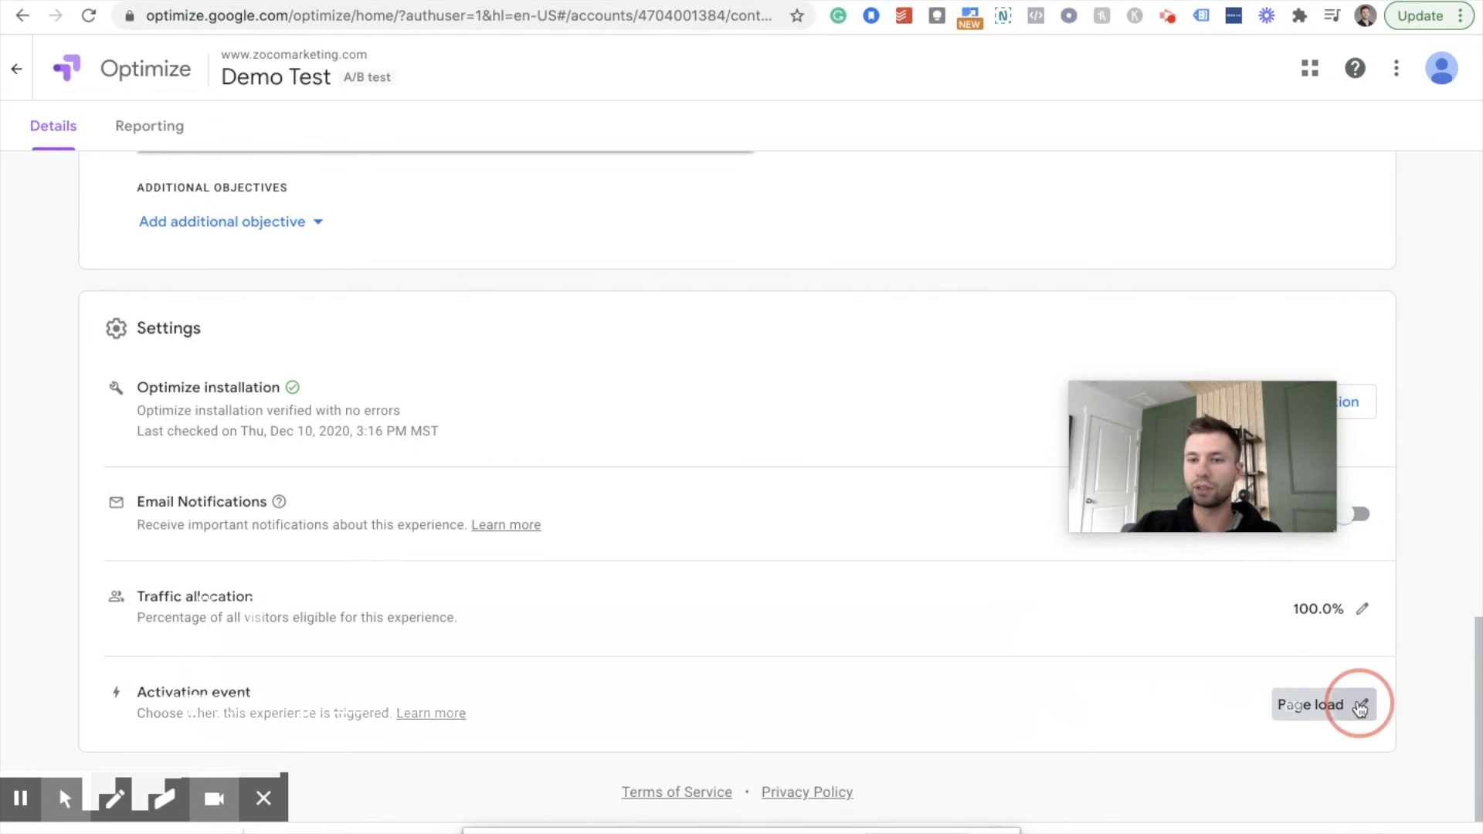
left_click(1199, 181)
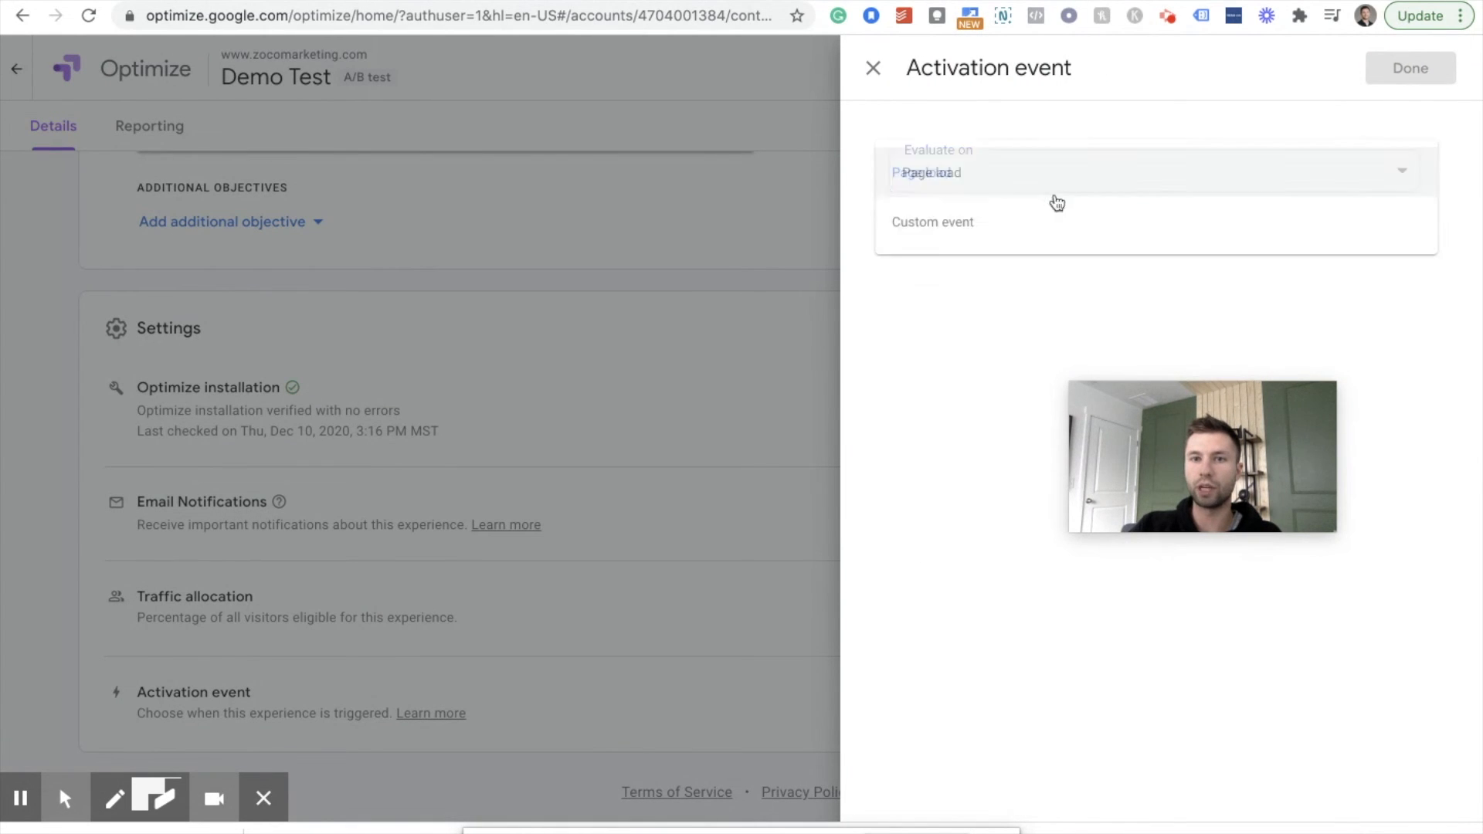
left_click(871, 68)
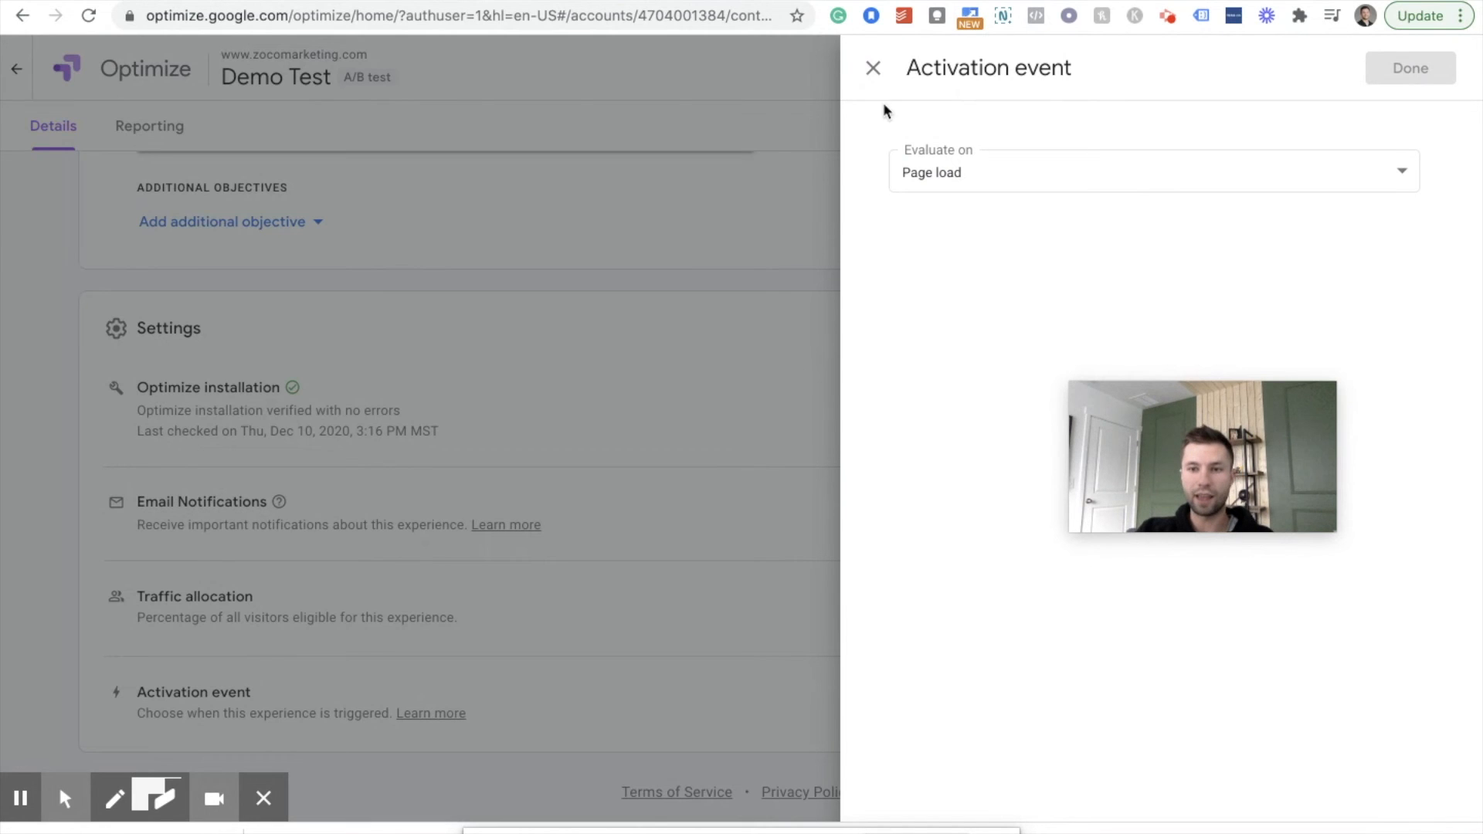
left_click(873, 68)
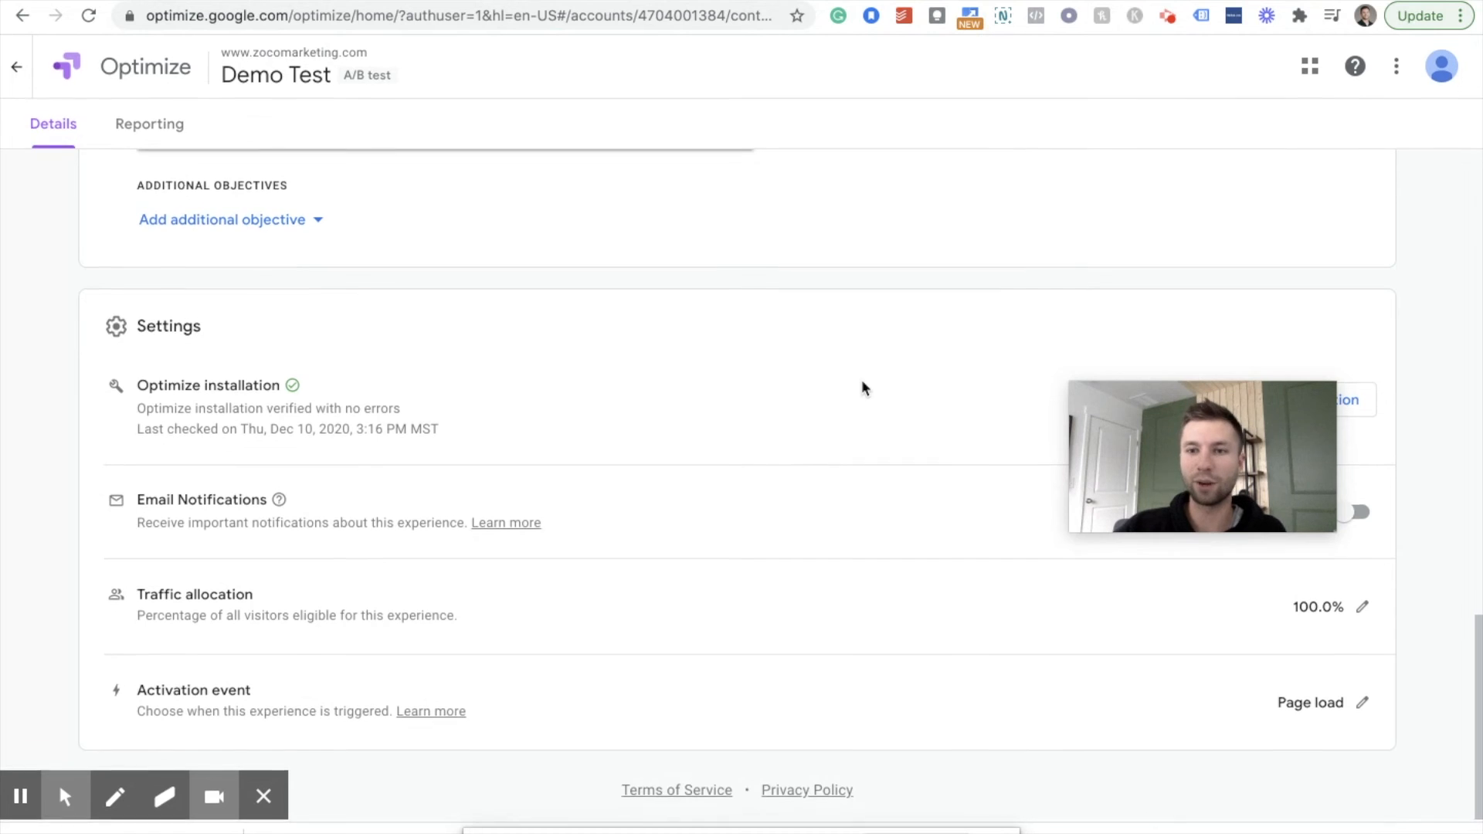
View the Demo Test's report and return to the container's list of experiences.
scroll(860, 379, "up", 10)
scroll(862, 381, "up", 5)
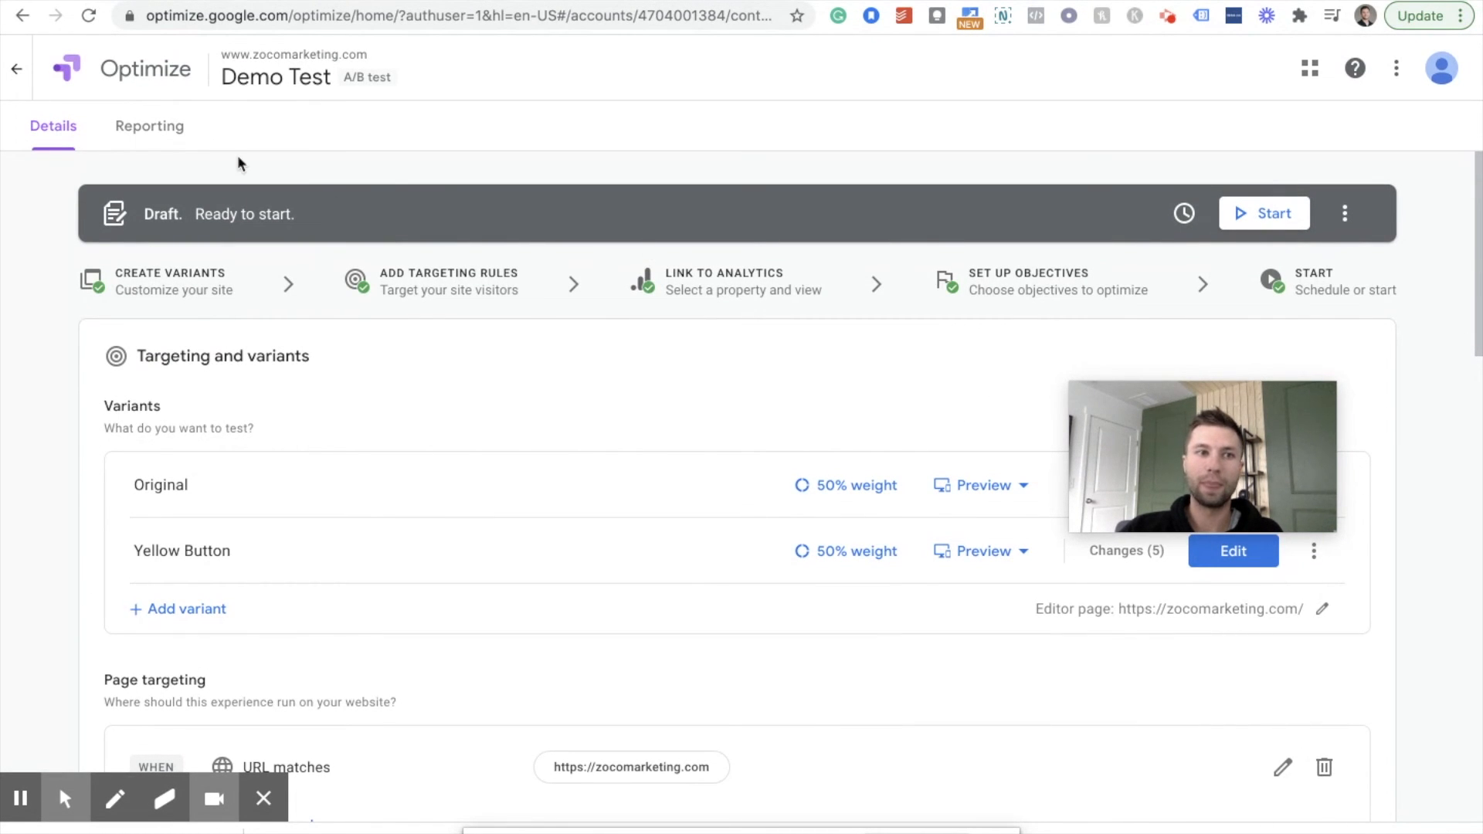
left_click(165, 129)
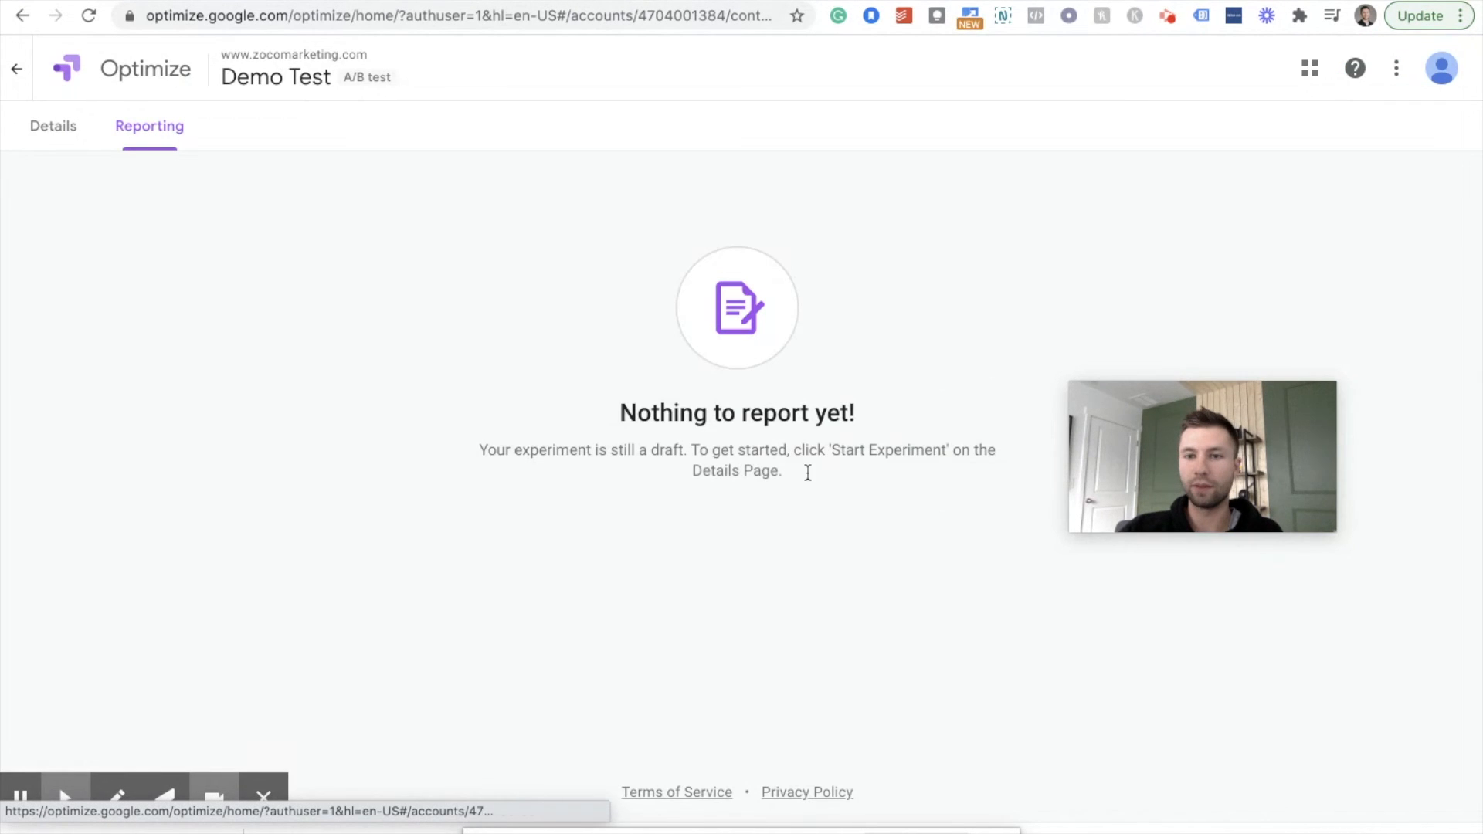
left_click(16, 68)
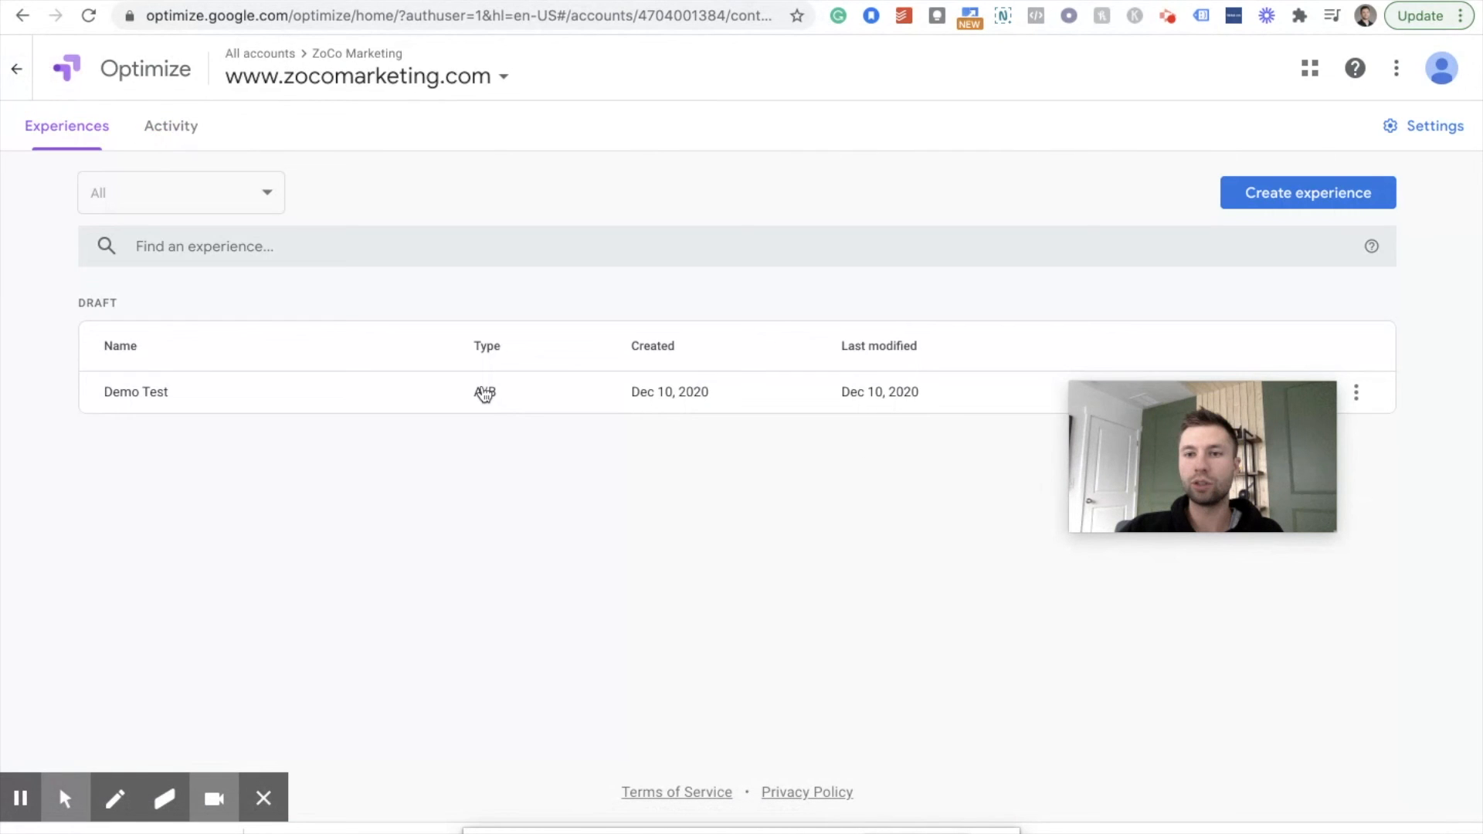
Start a new experience and look through the multivariate, redirect and personalization types.
left_click_drag(1188, 433, 1202, 563)
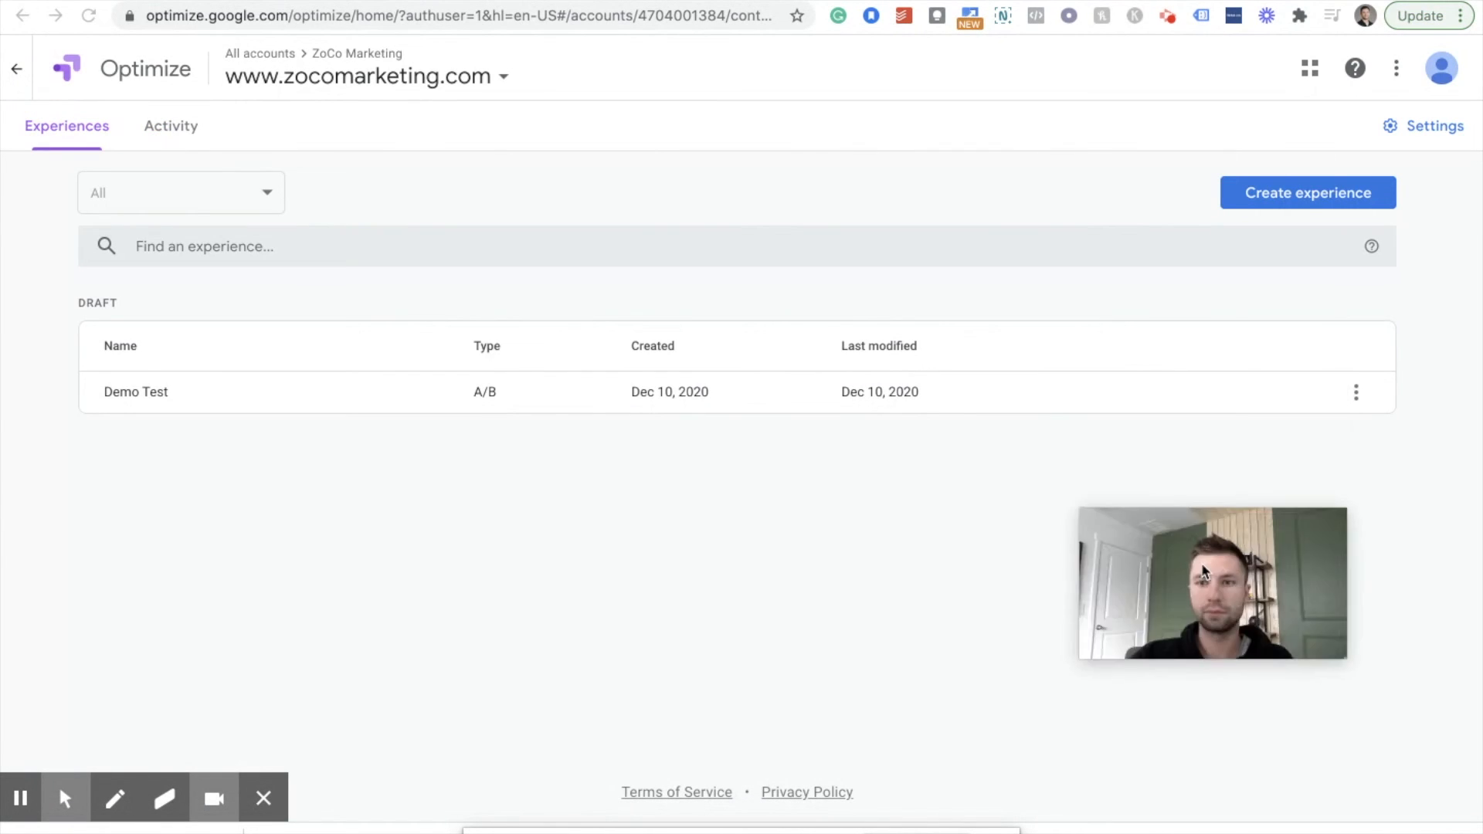
left_click(1256, 198)
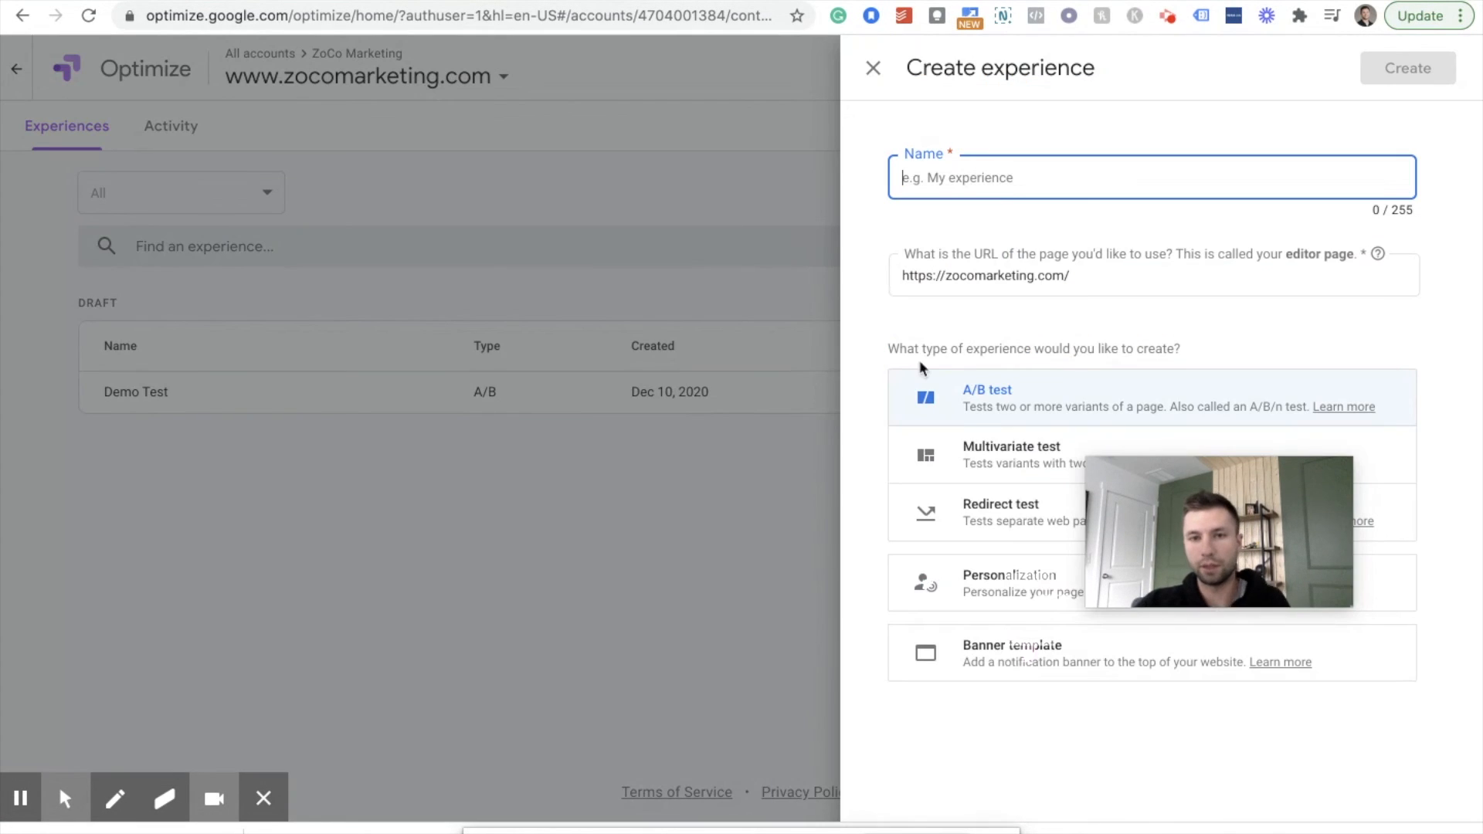
left_click(1035, 464)
left_click_drag(1211, 531, 700, 350)
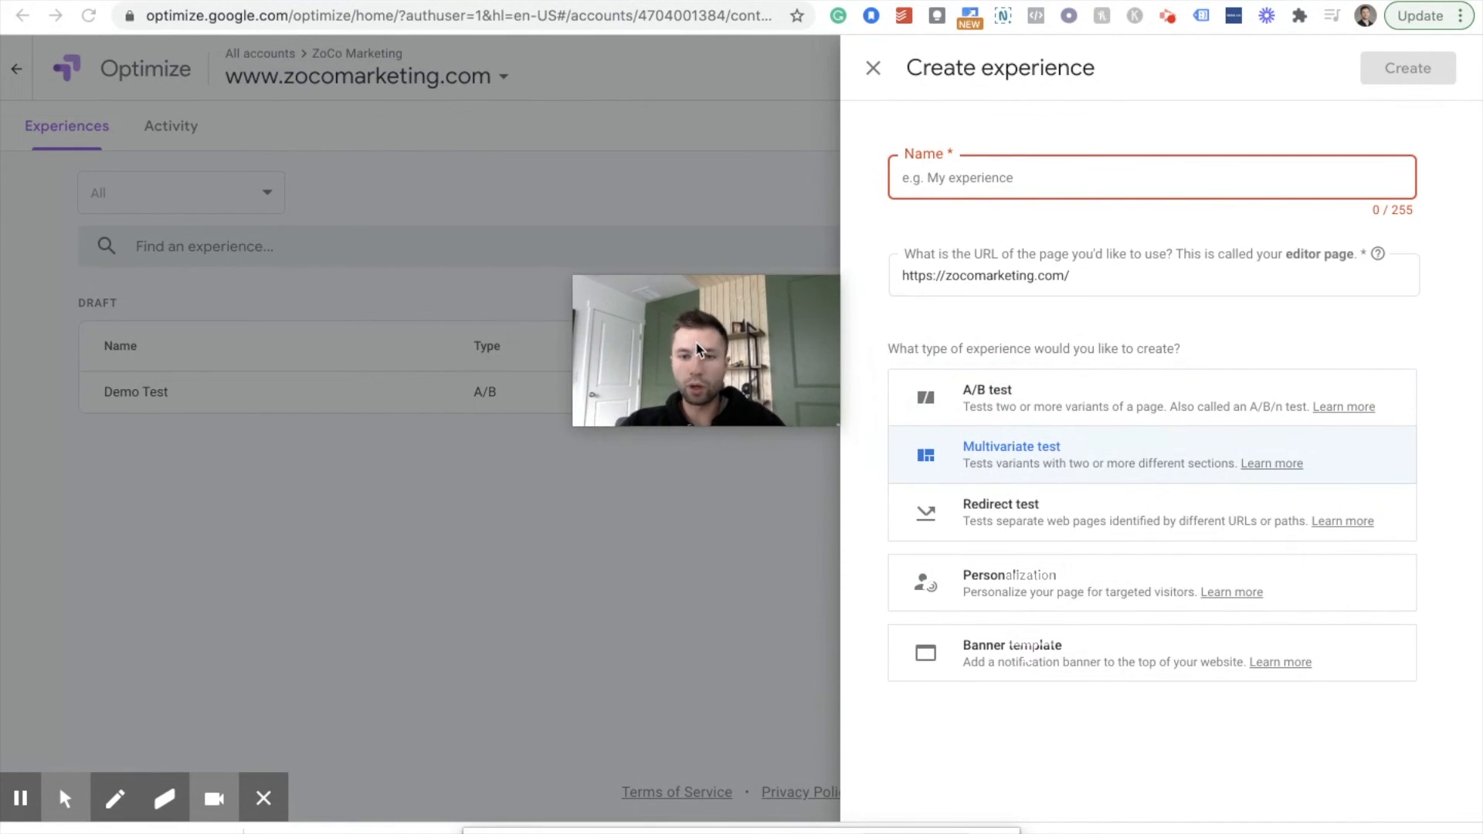
left_click(965, 512)
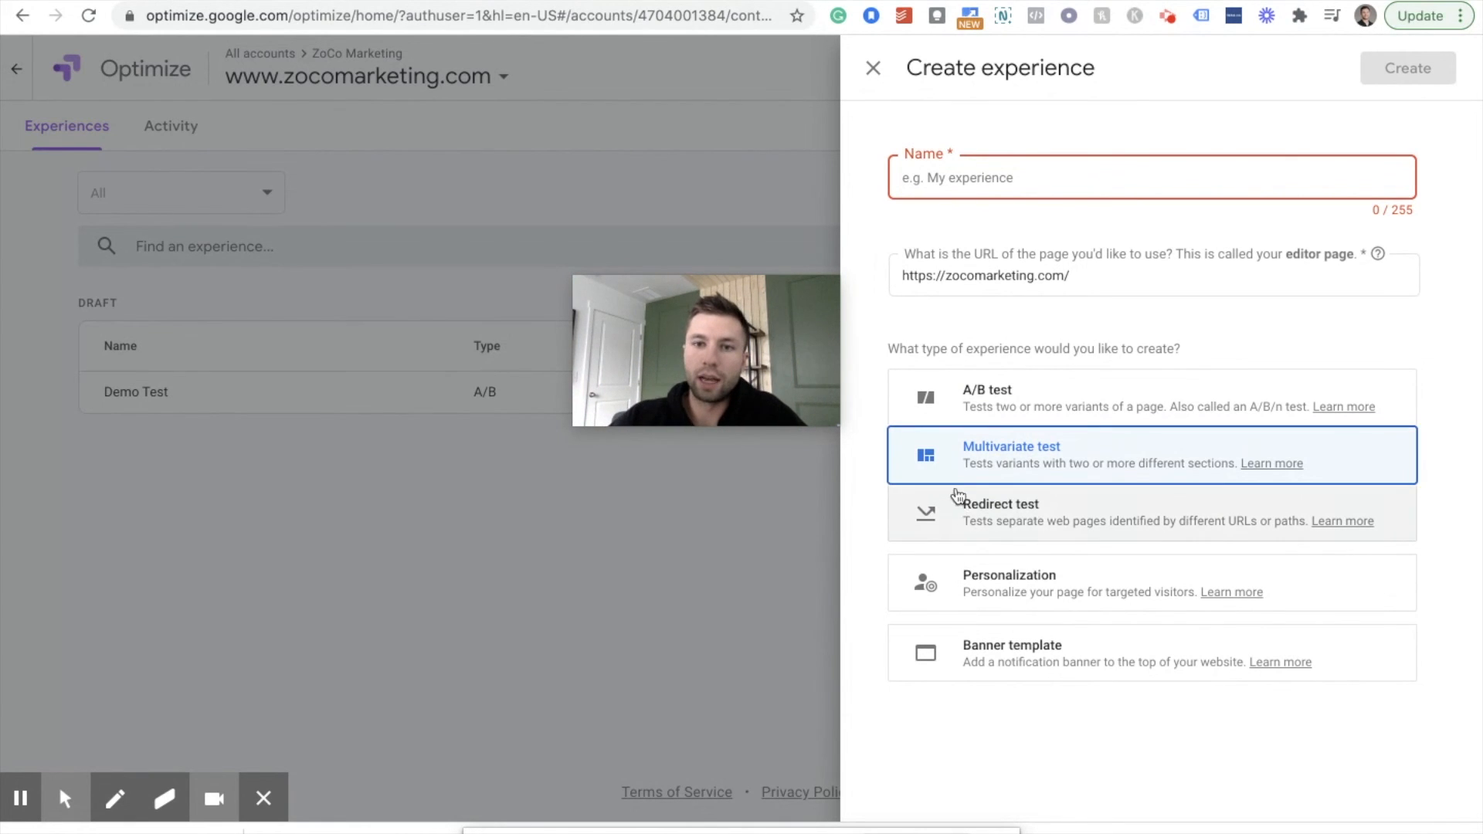
left_click(957, 521)
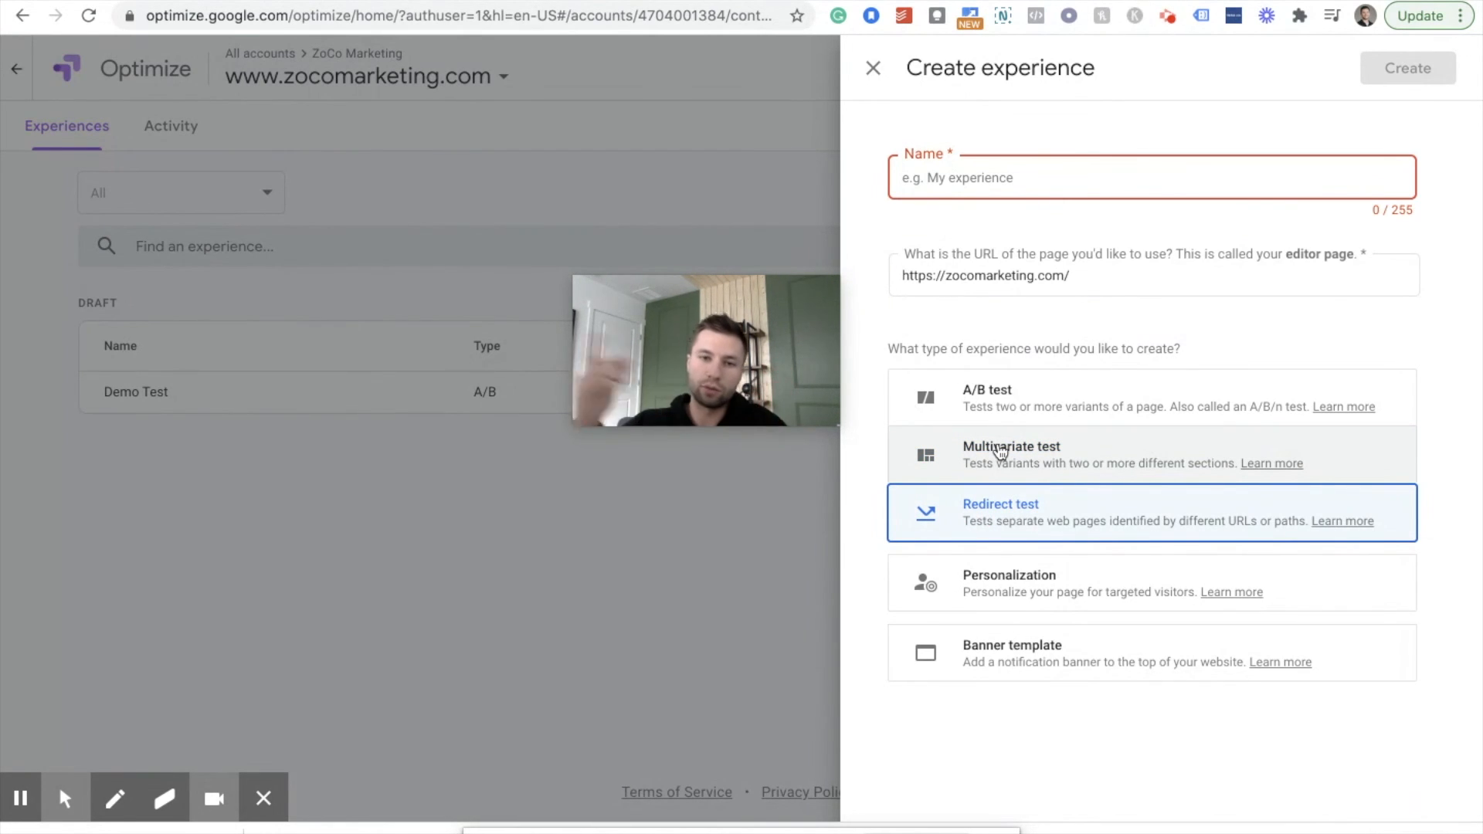
left_click(983, 591)
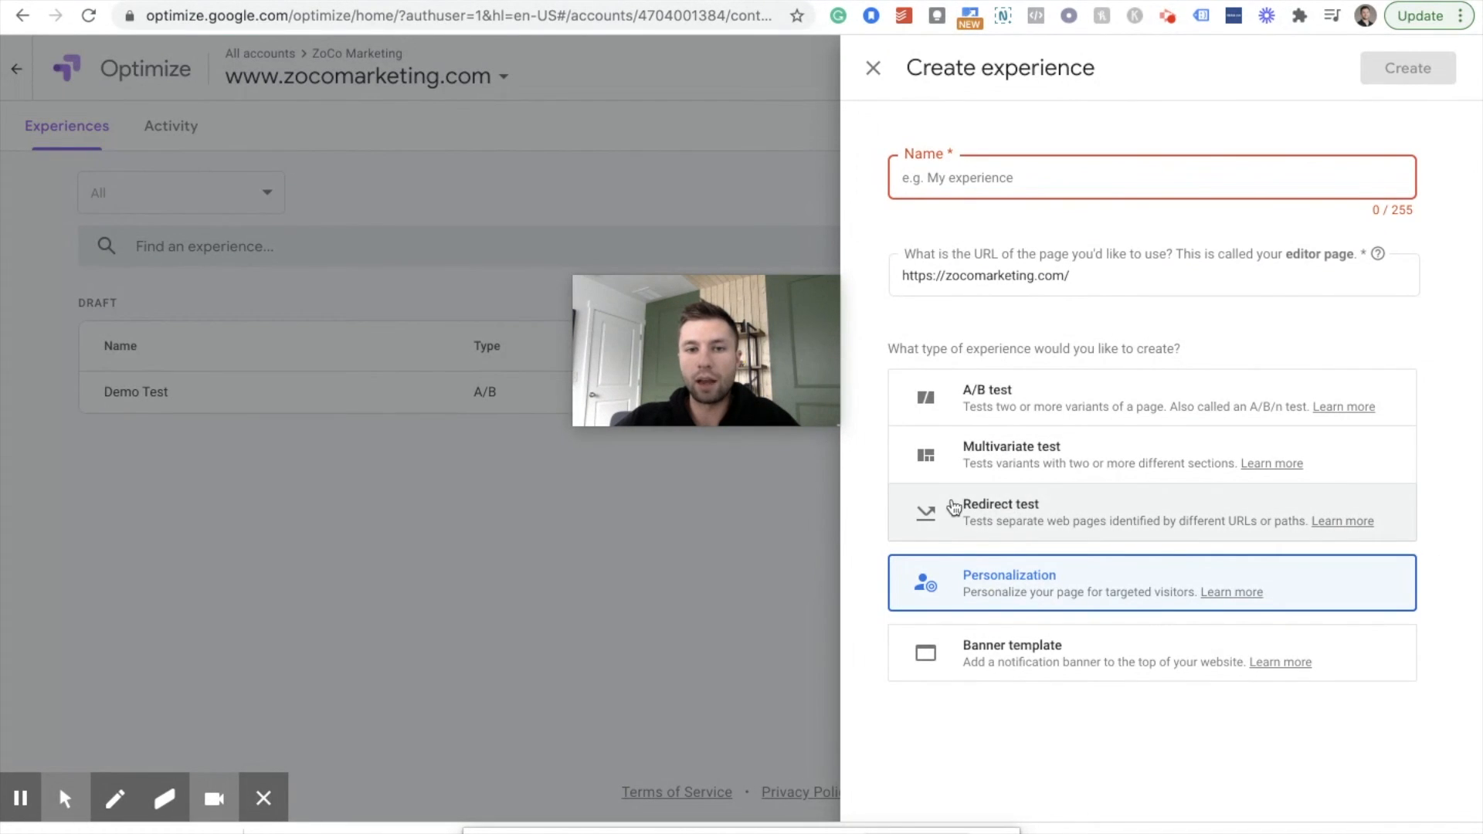
Create the new experience as a multivariate test named Test.
left_click(1010, 452)
left_click(940, 193)
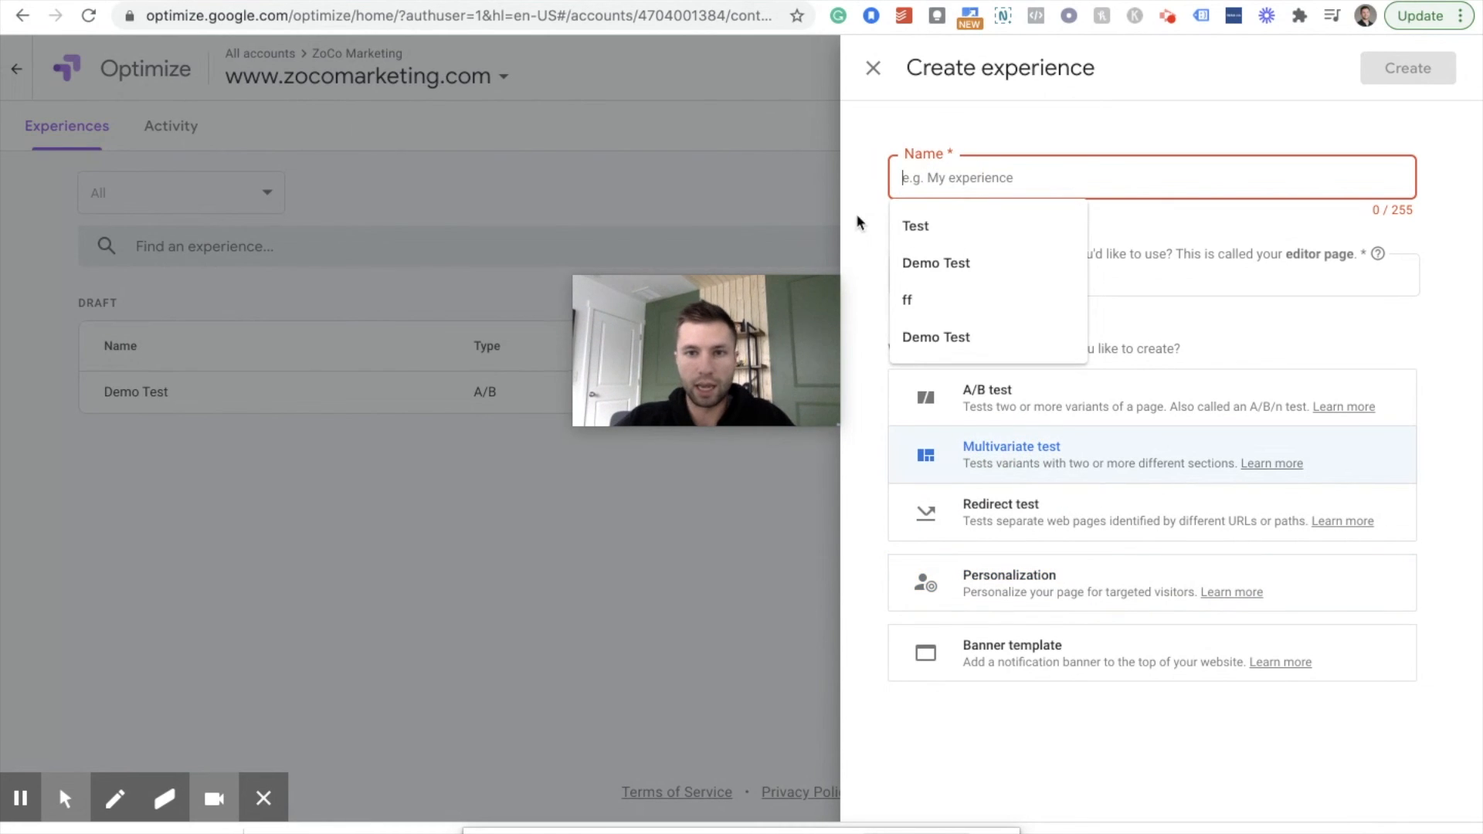
left_click(920, 224)
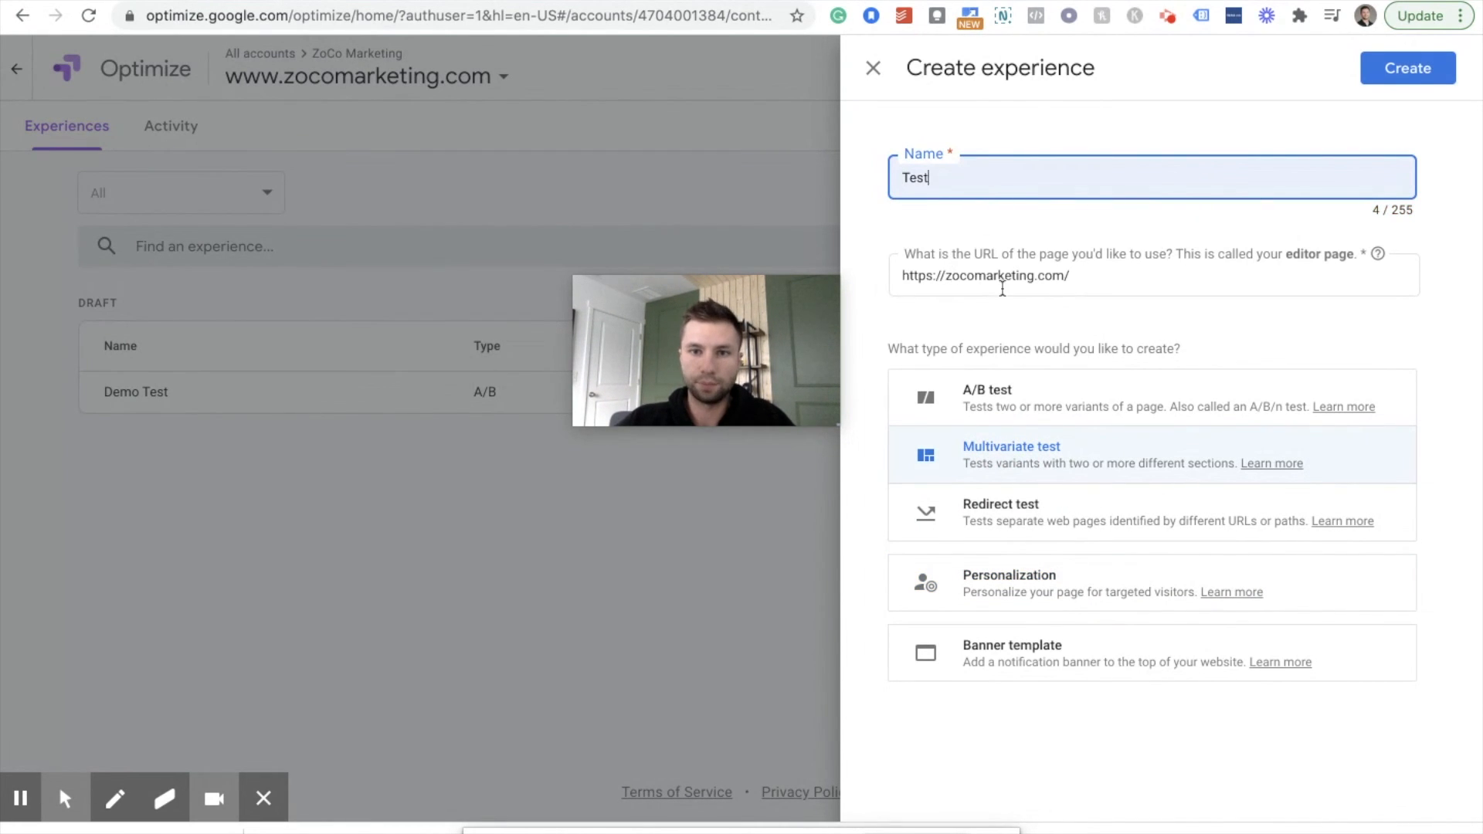
left_click(1403, 75)
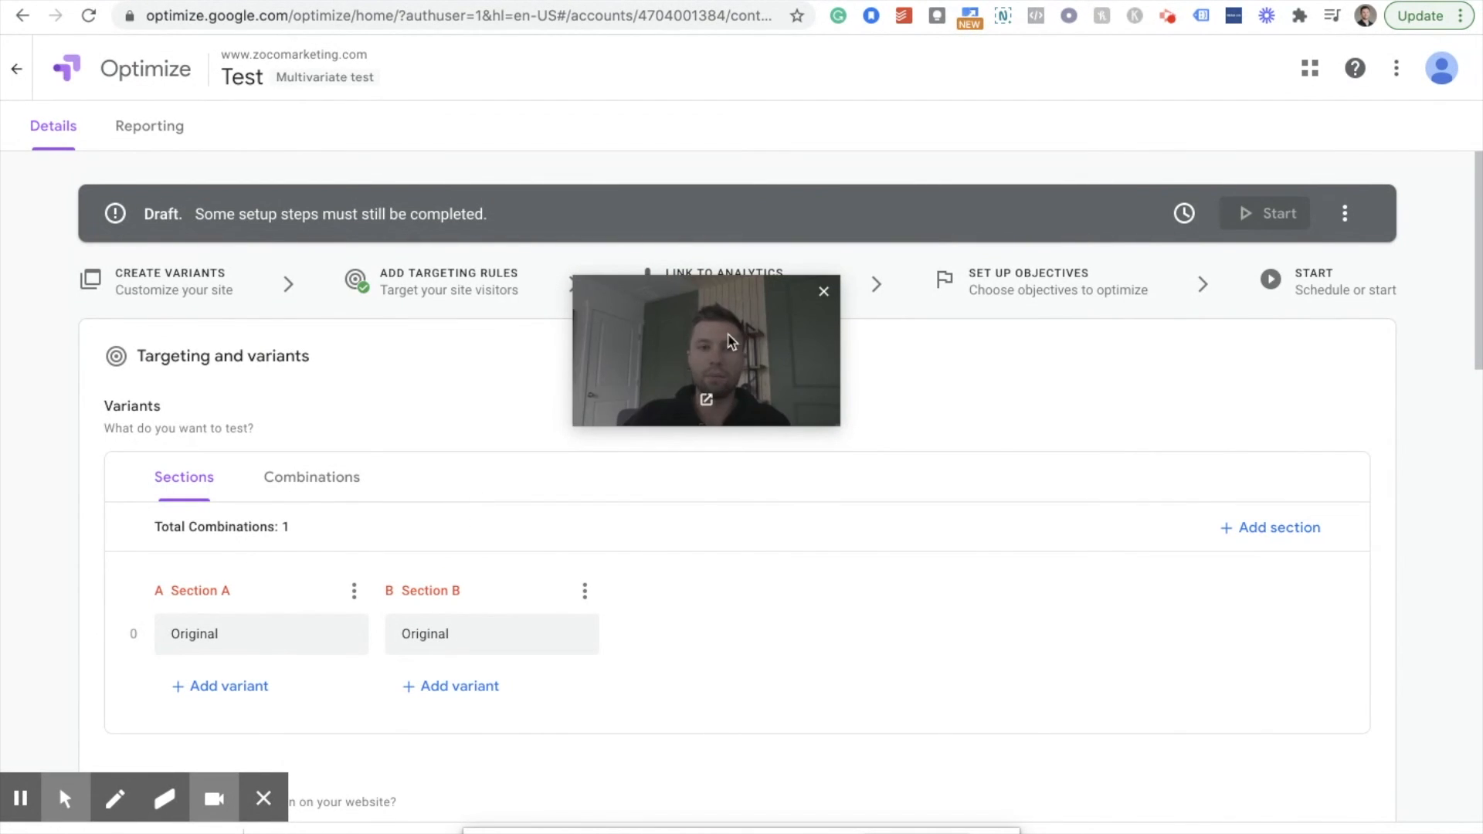
Add a variant named Blue Button to Section A of the multivariate test.
left_click_drag(727, 344, 1052, 214)
scroll(444, 530, "down", 2)
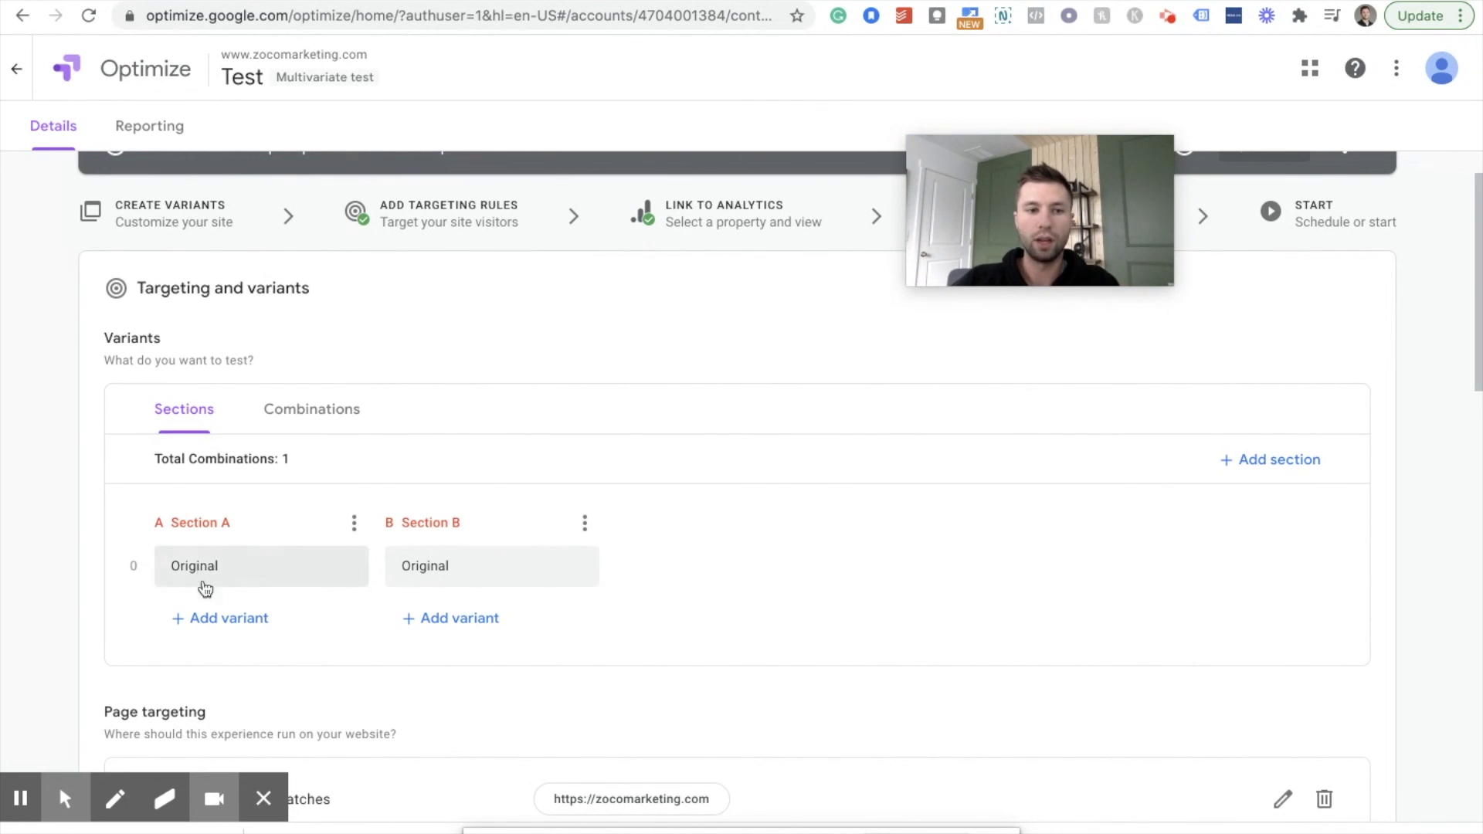
left_click(236, 626)
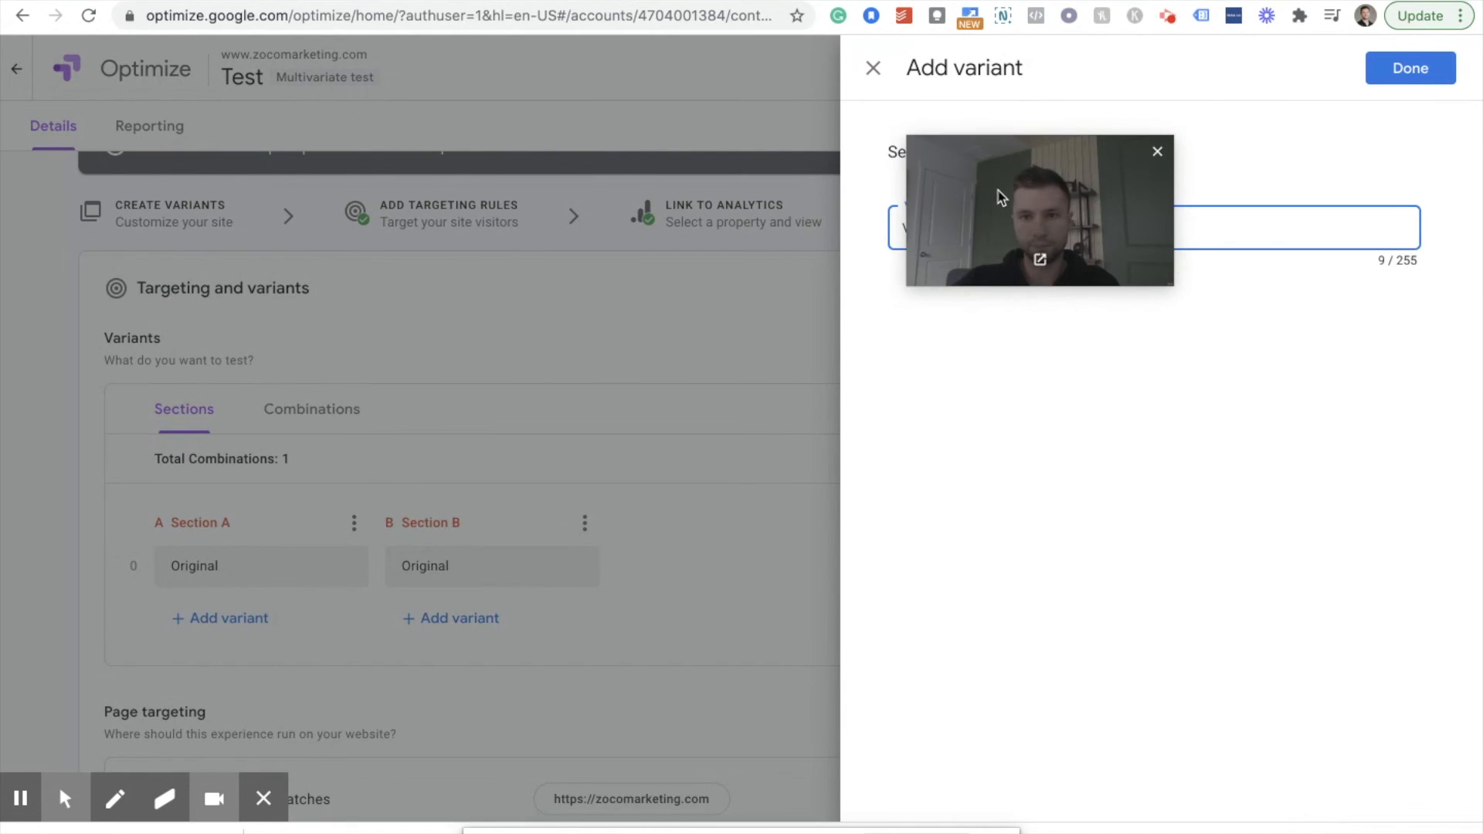
left_click_drag(999, 199, 640, 186)
left_click_drag(970, 230, 837, 225)
key("BackSpace")
type("Blue Button")
left_click(950, 279)
left_click(1404, 70)
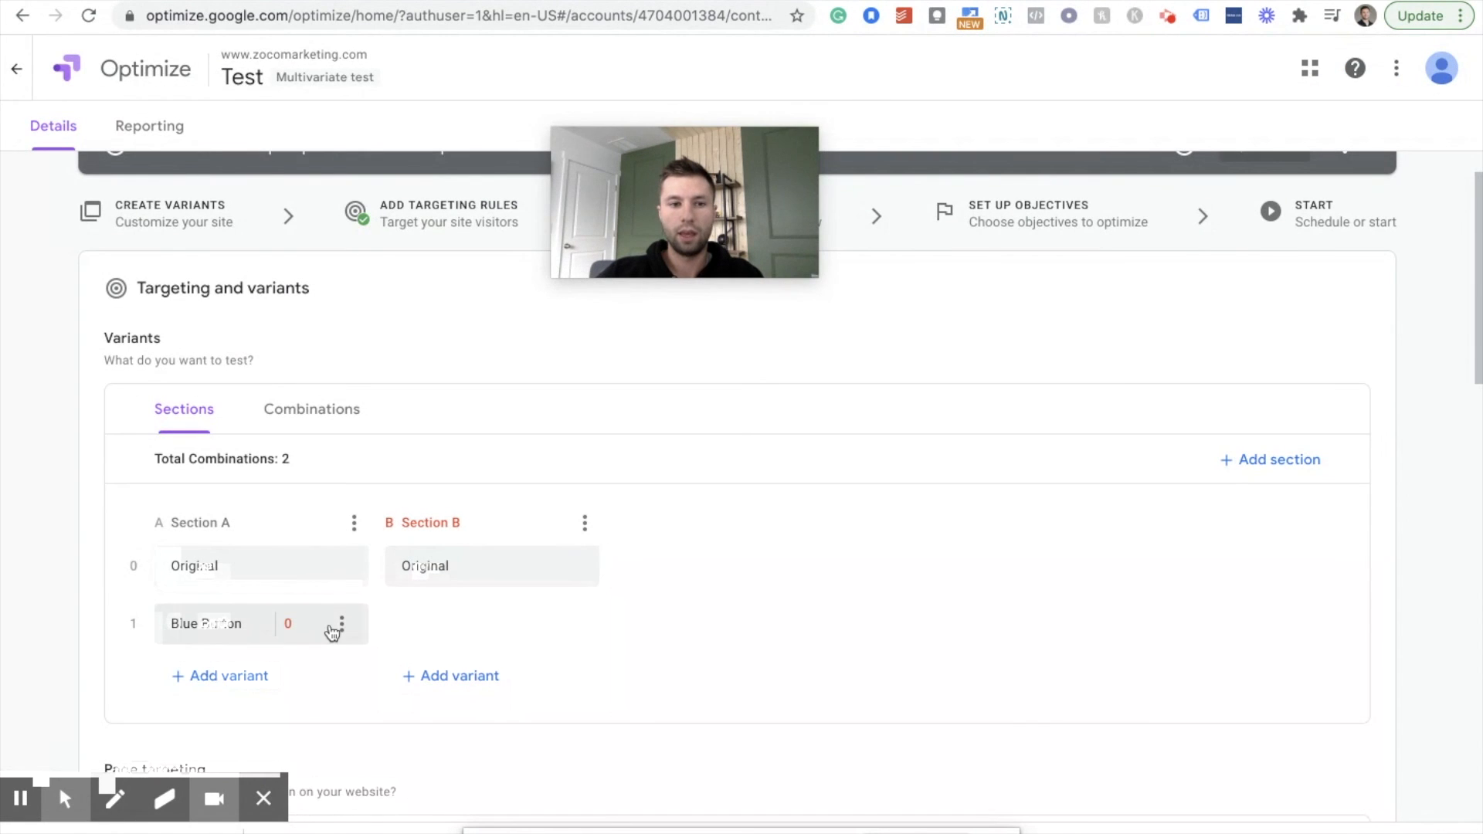
Add a second variant named Yellow Button to Section A.
left_click(221, 677)
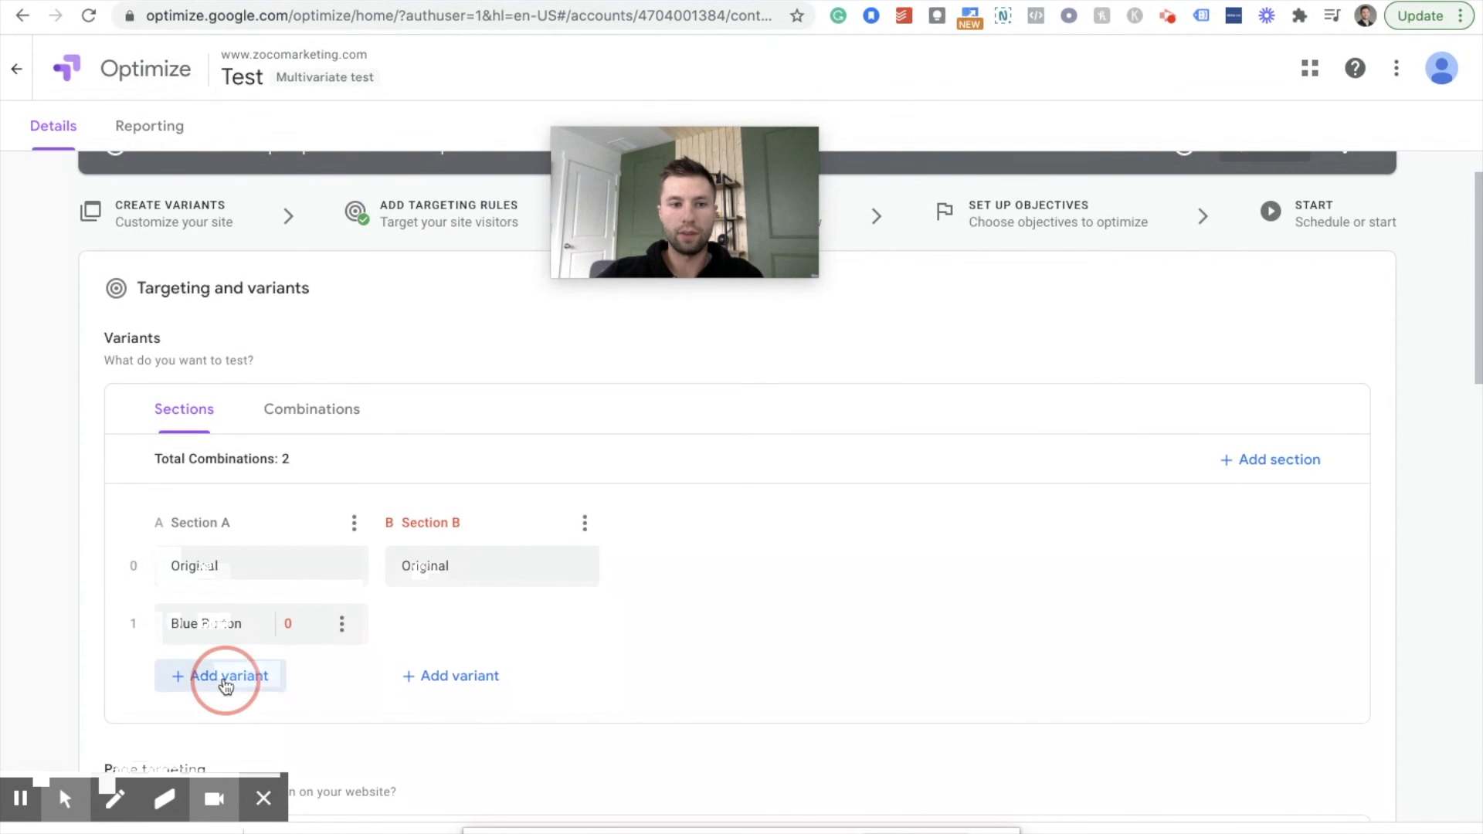
left_click(968, 226)
key("ctrl+a")
key("BackSpace")
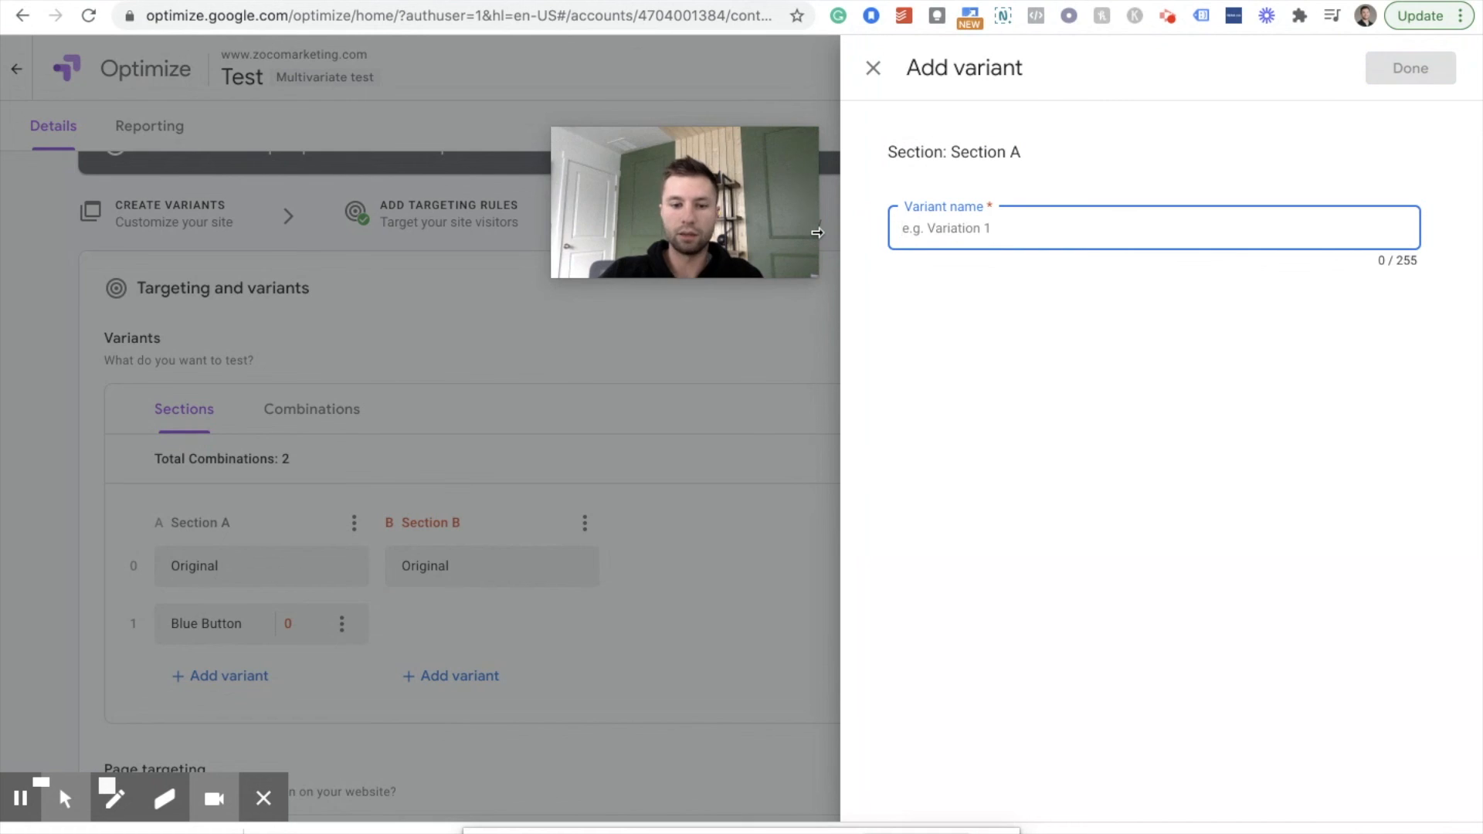
type("Yellow Button")
left_click(1410, 68)
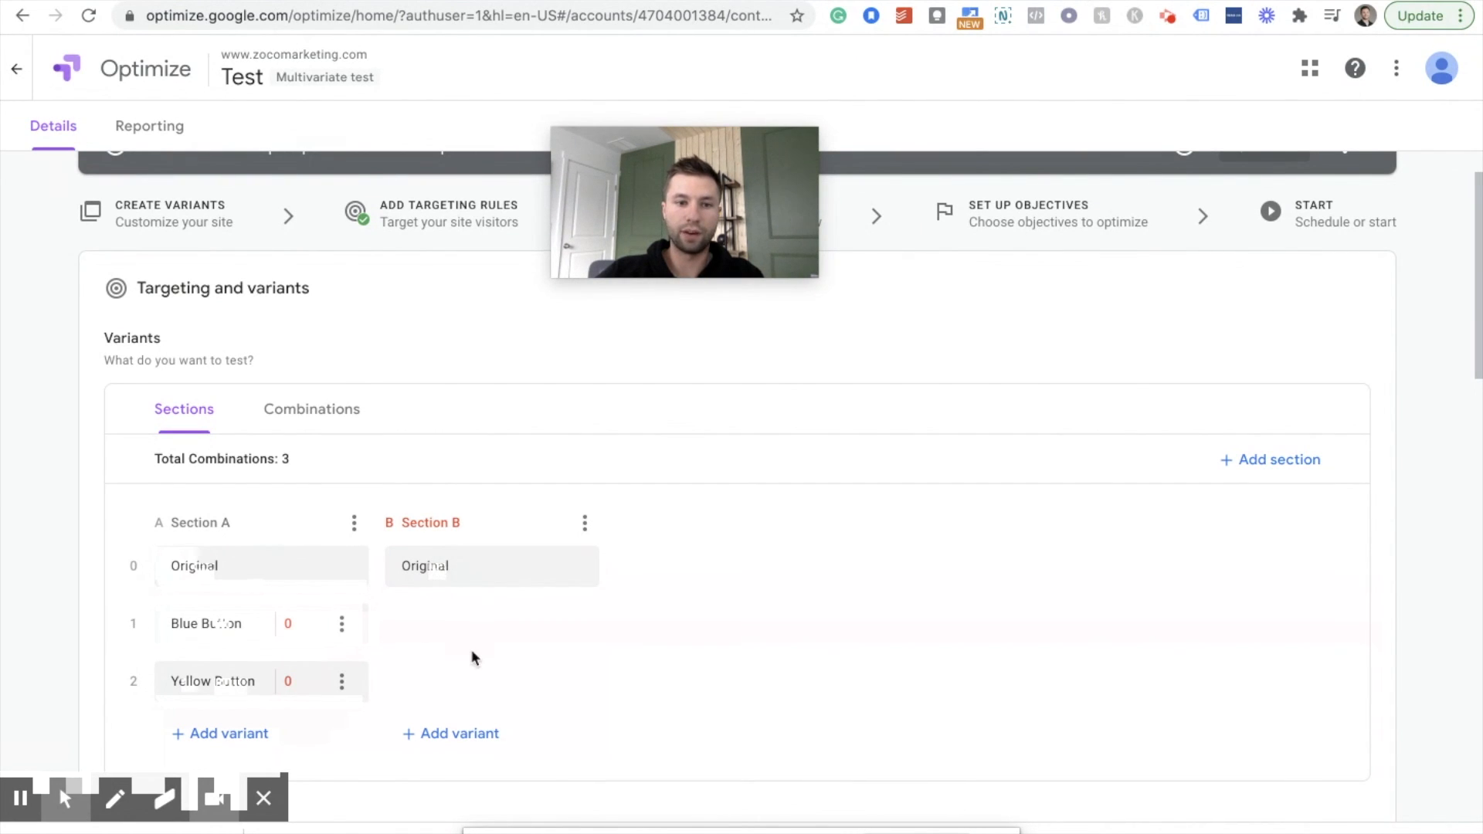
Add a variant named Get More Leads to Section B.
left_click(461, 733)
left_click_drag(989, 235, 878, 232)
key("BackSpace")
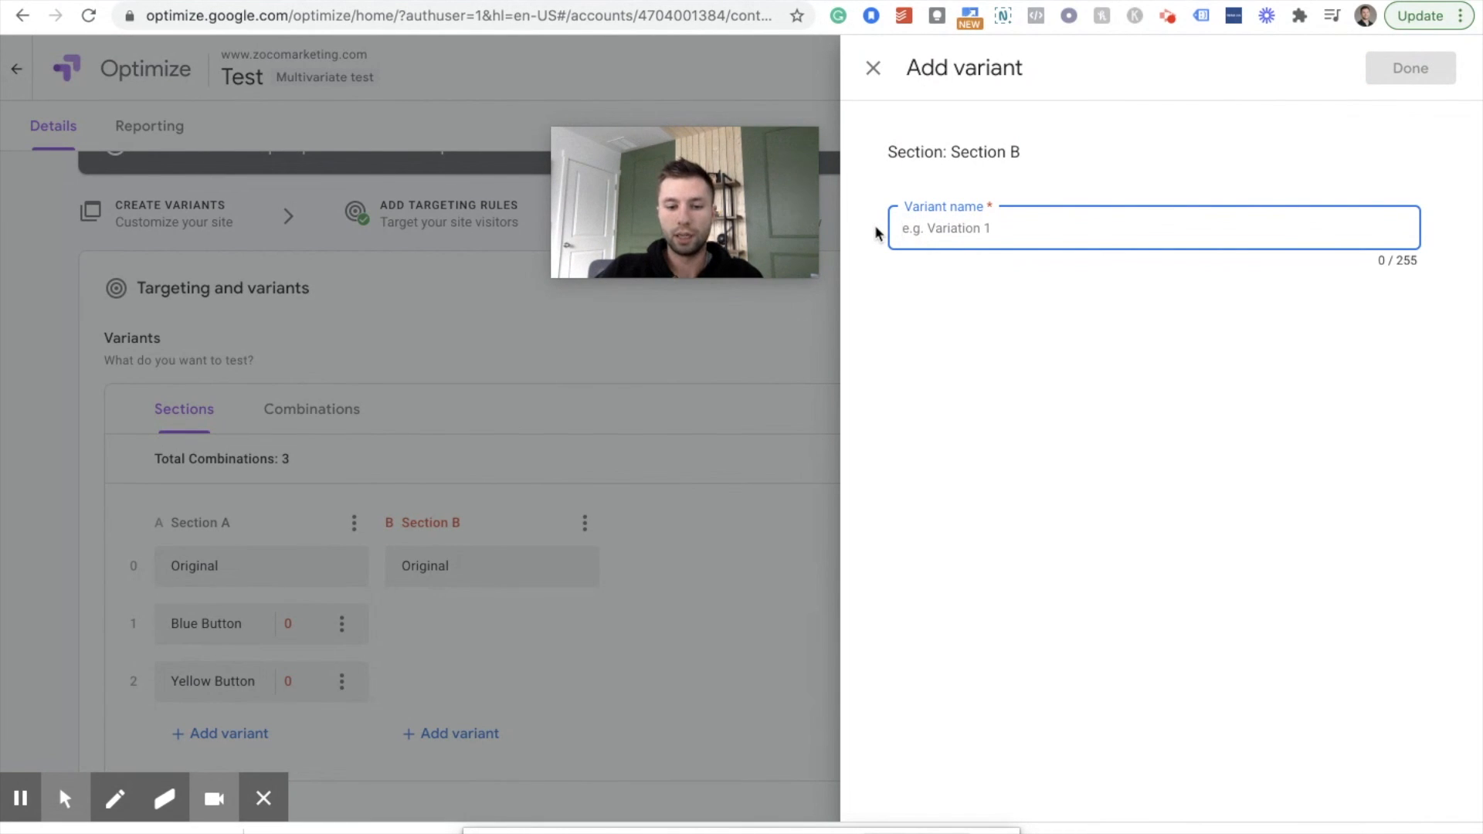
type("Get")
key("BackSpace")
key("BackSpace")
type("Get")
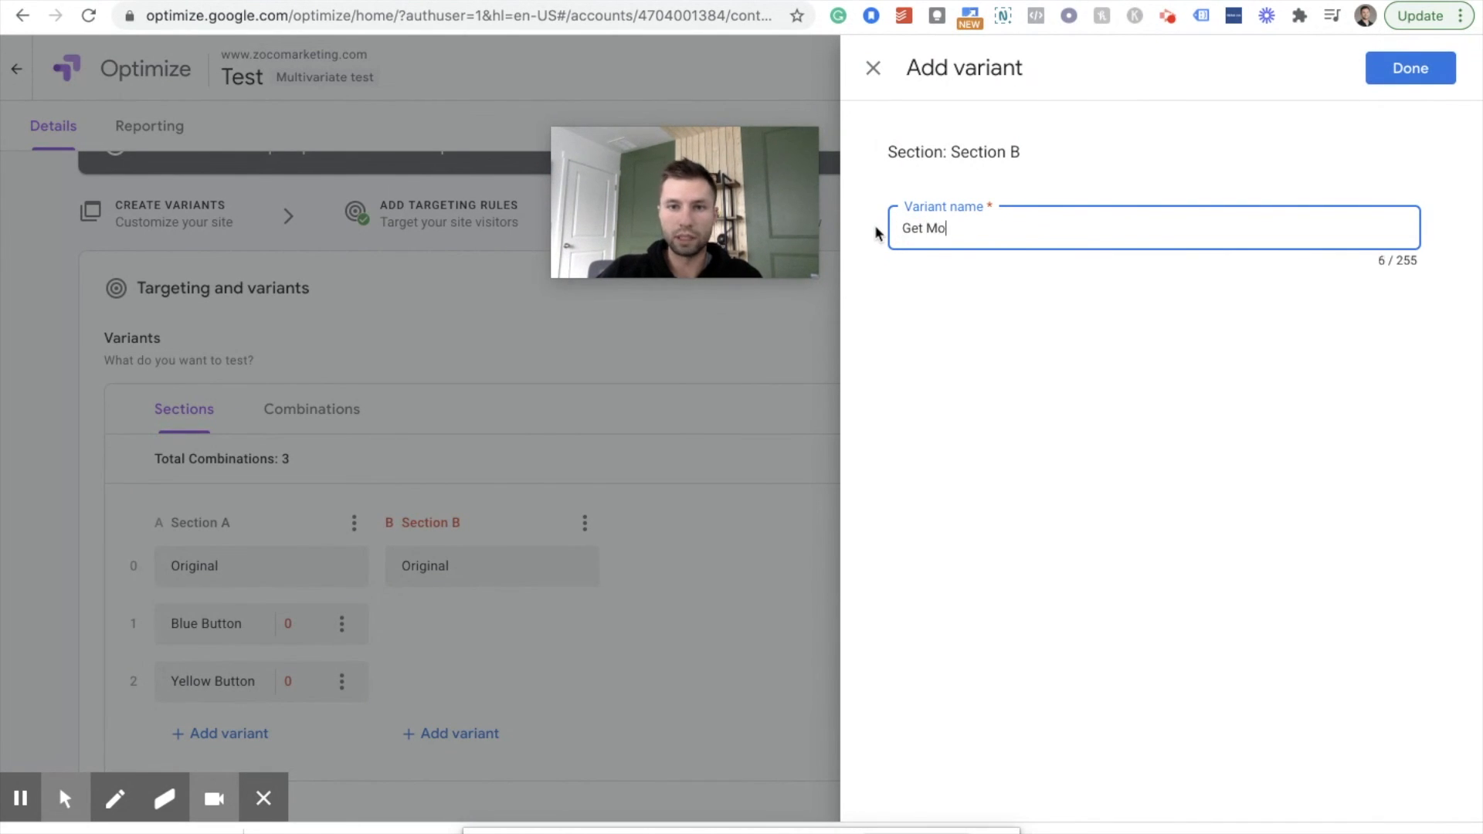
left_click(1426, 63)
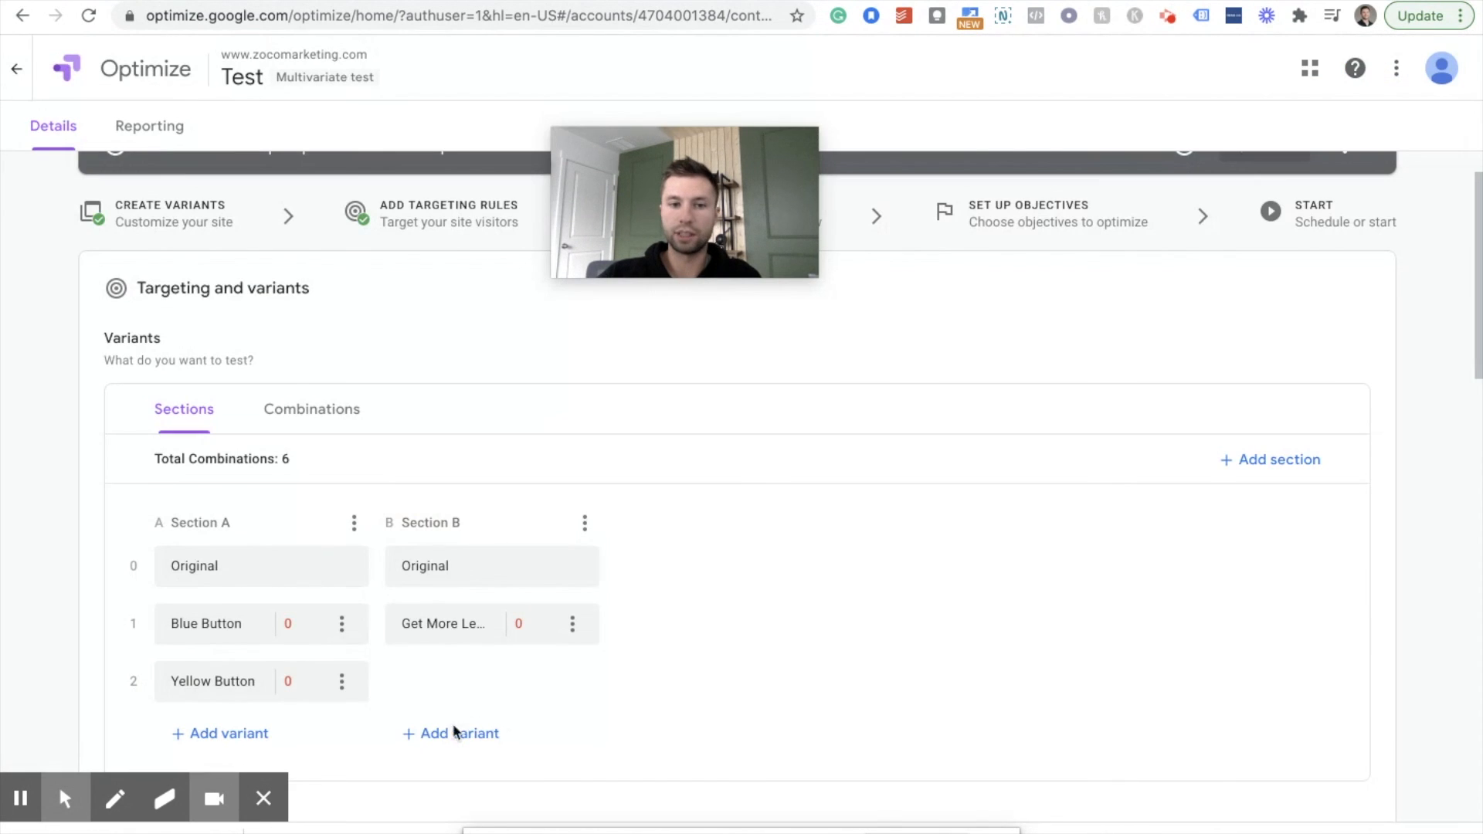
Add another variant named Download Our Guide to Section B.
left_click(452, 733)
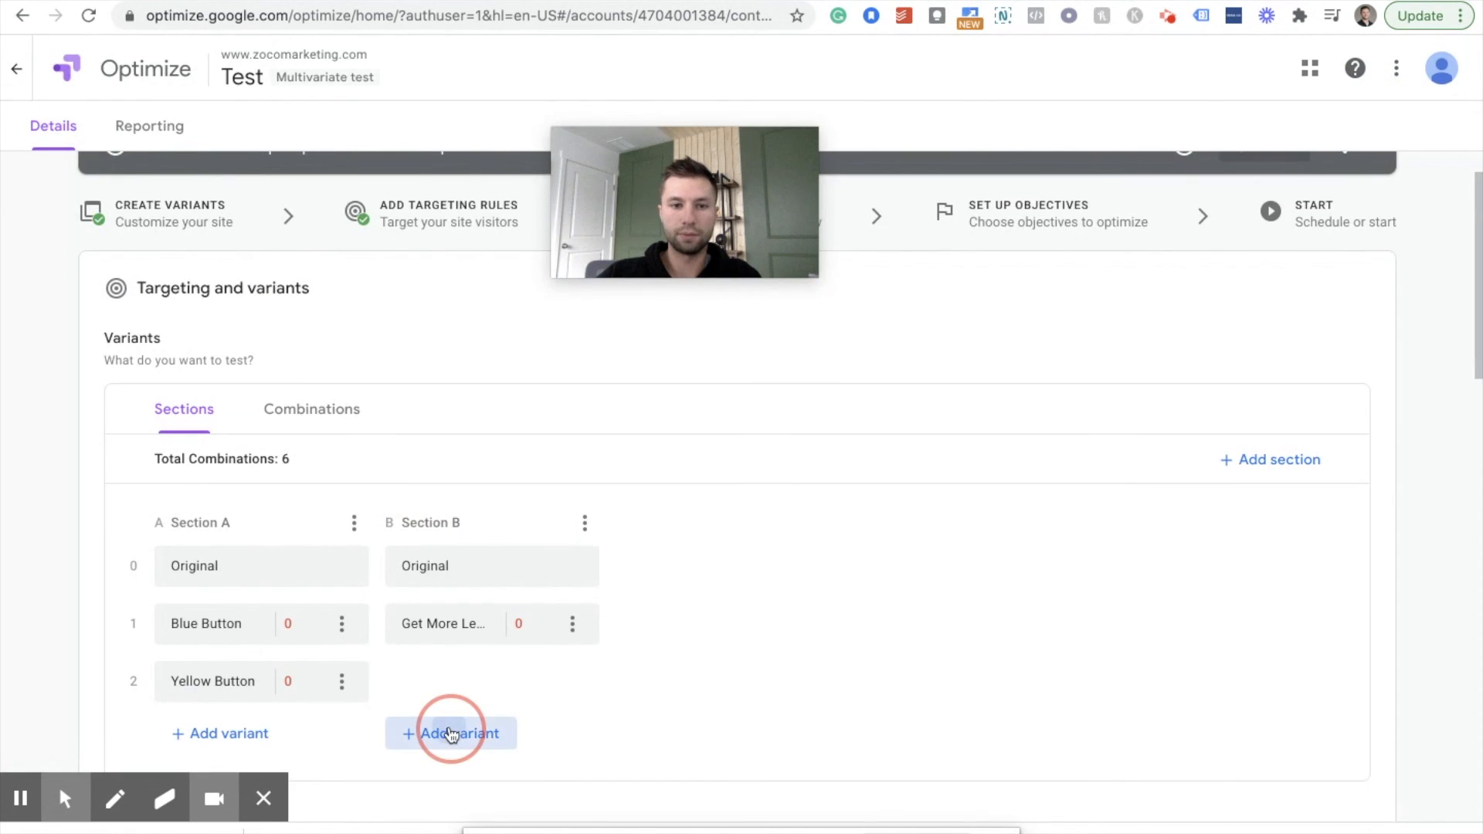
left_click_drag(993, 232, 867, 235)
key("BackSpace")
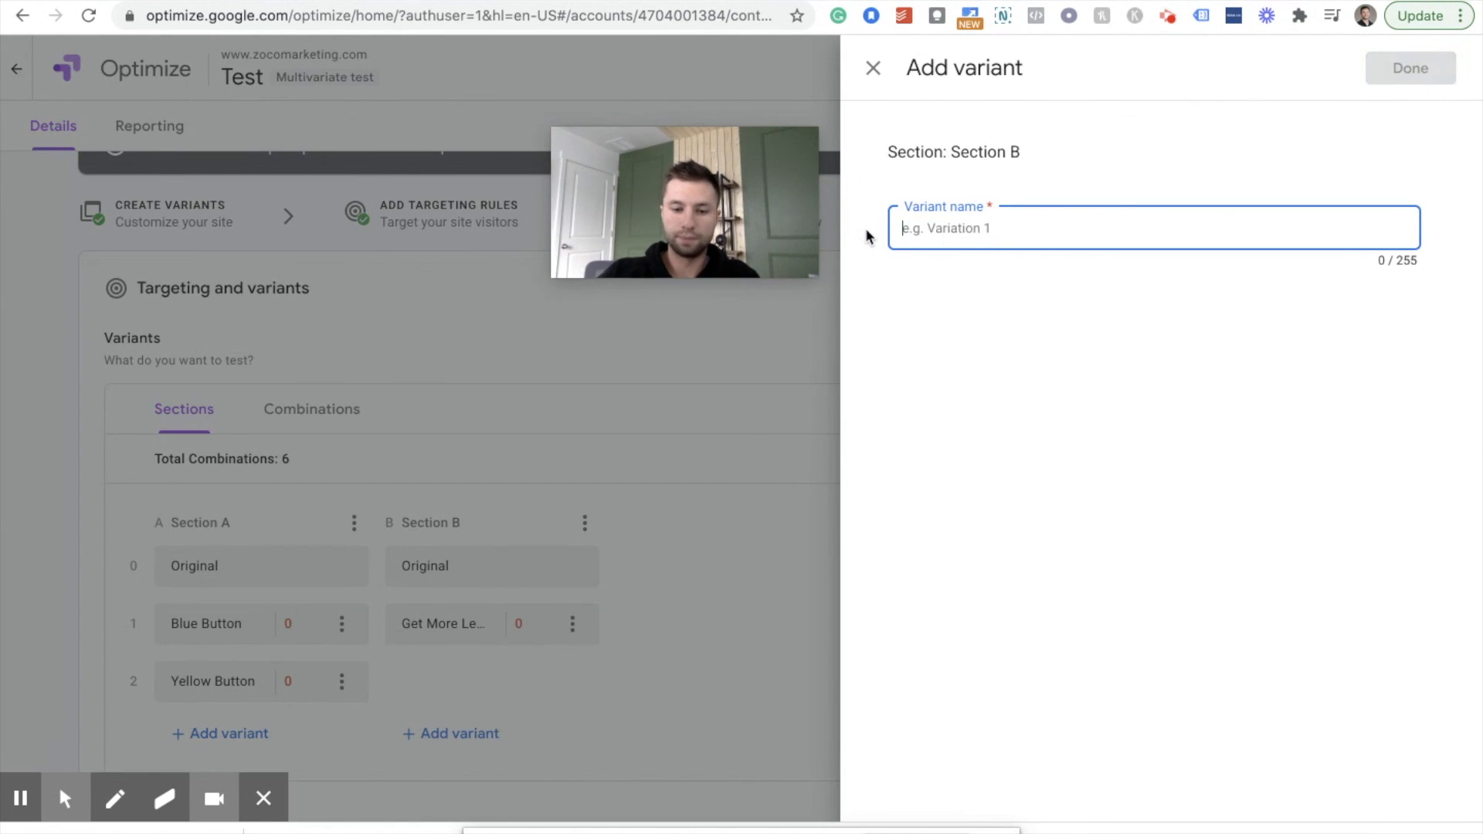
type("Download Our Guide")
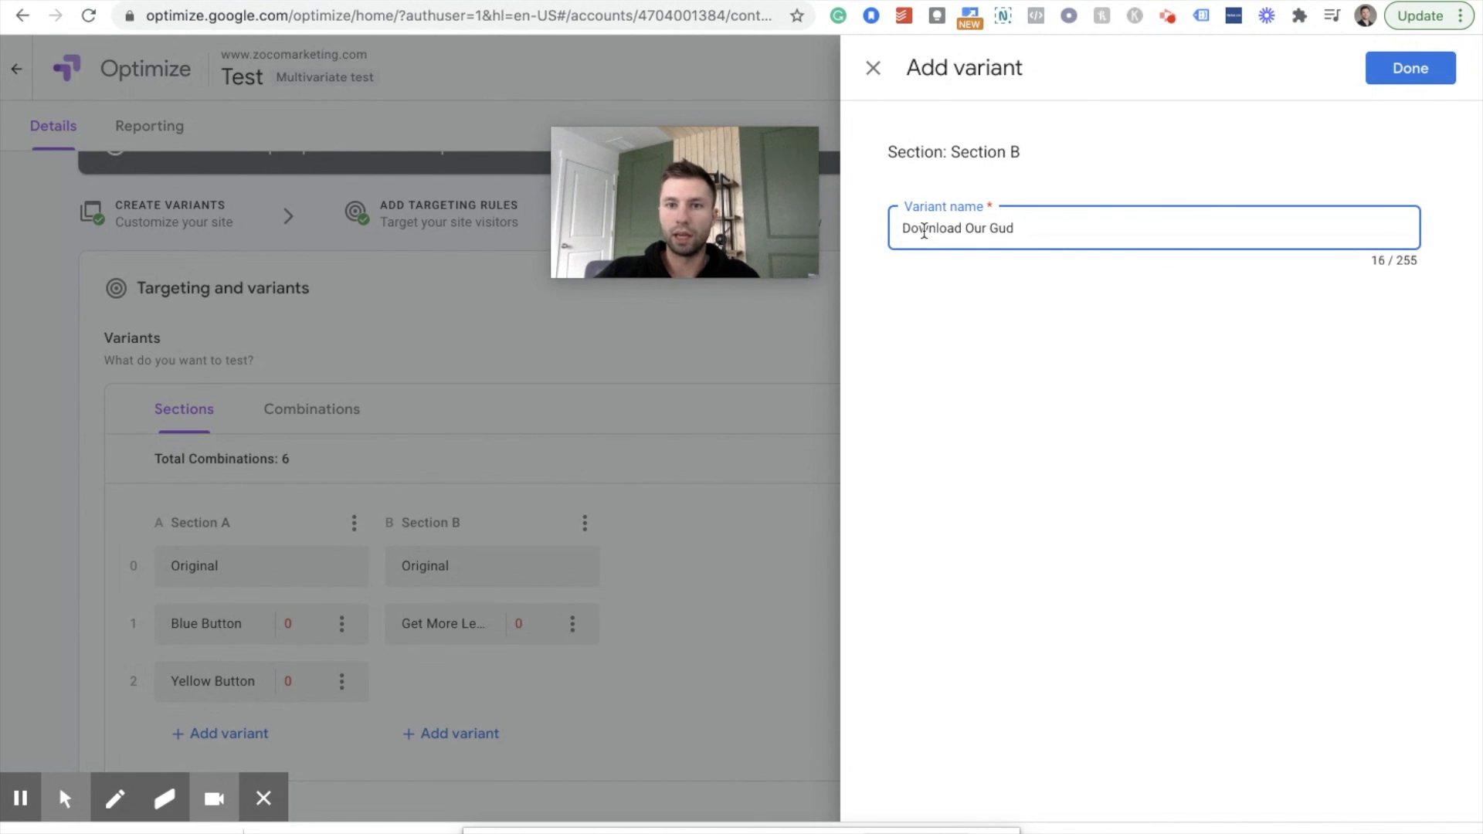
left_click(1425, 81)
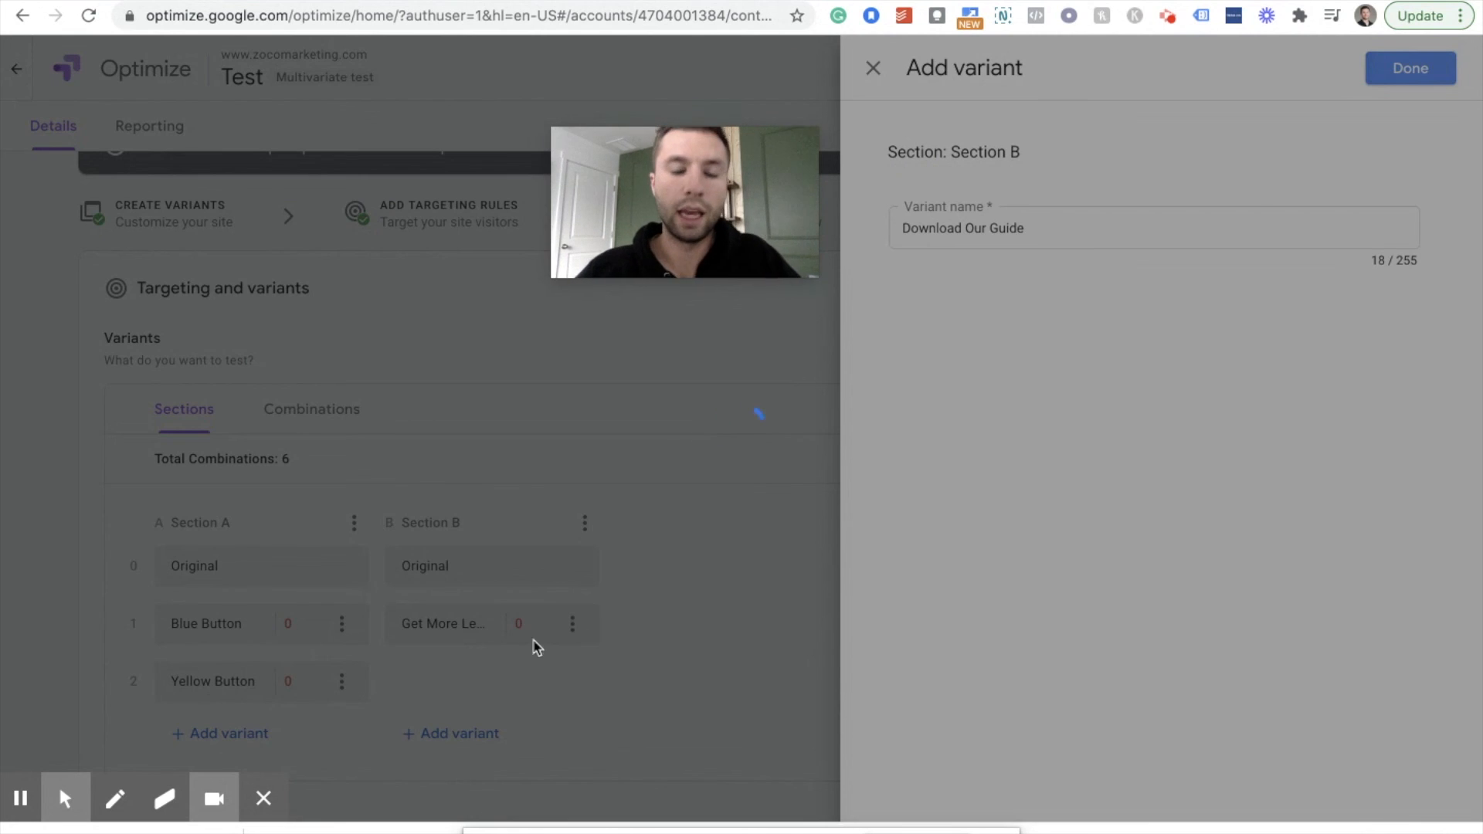
Review the combinations of Section A and Section B variants in the multivariate test.
scroll(328, 380, "down", 1)
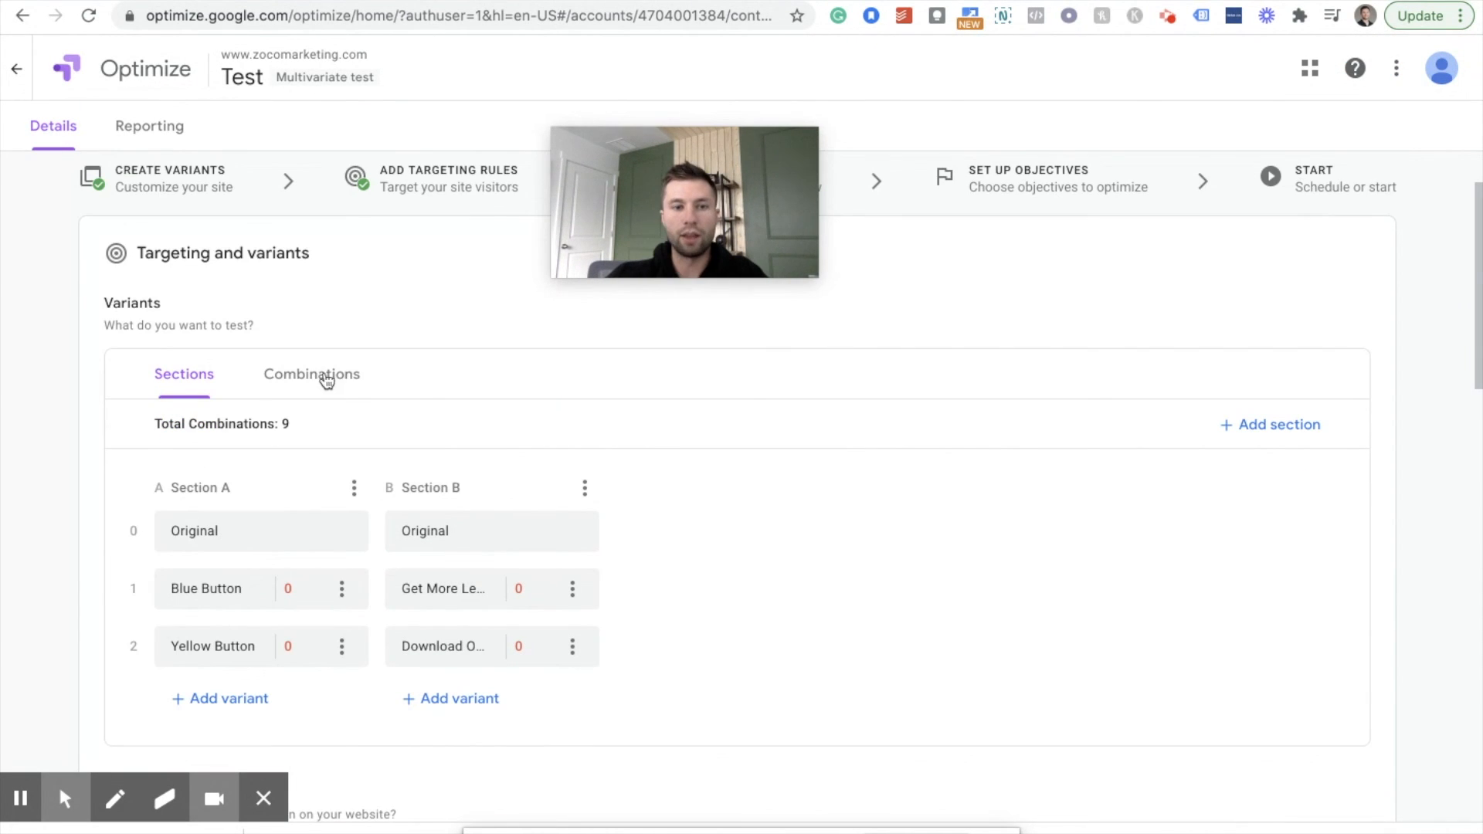
left_click(309, 382)
scroll(573, 574, "down", 1)
scroll(574, 576, "down", 3)
scroll(574, 575, "up", 1)
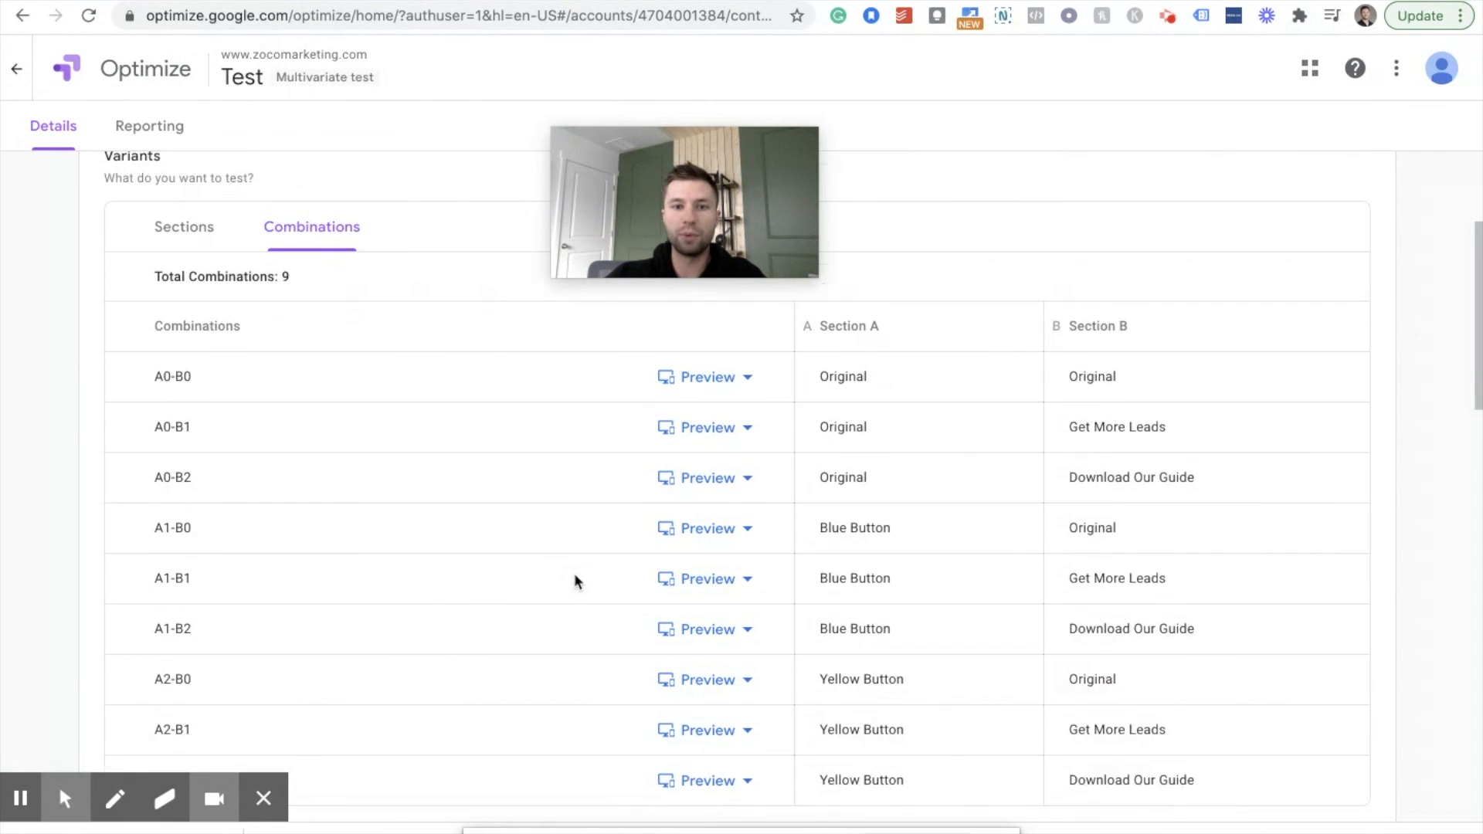
scroll(574, 576, "down", 2)
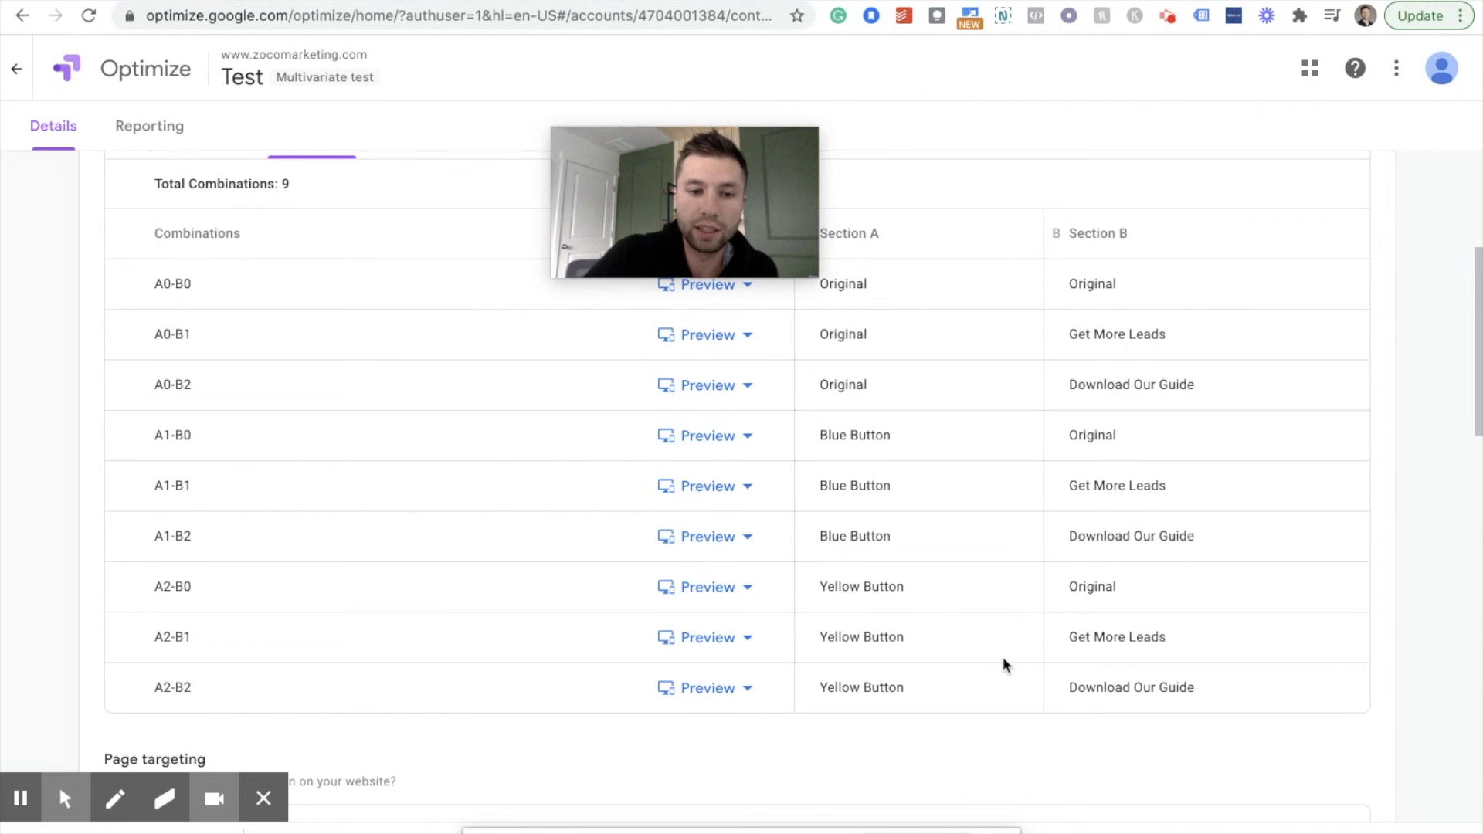
Review the multivariate test's page targeting, audience targeting, measurement and objectives, and settings.
scroll(802, 490, "down", 6)
scroll(798, 483, "down", 3)
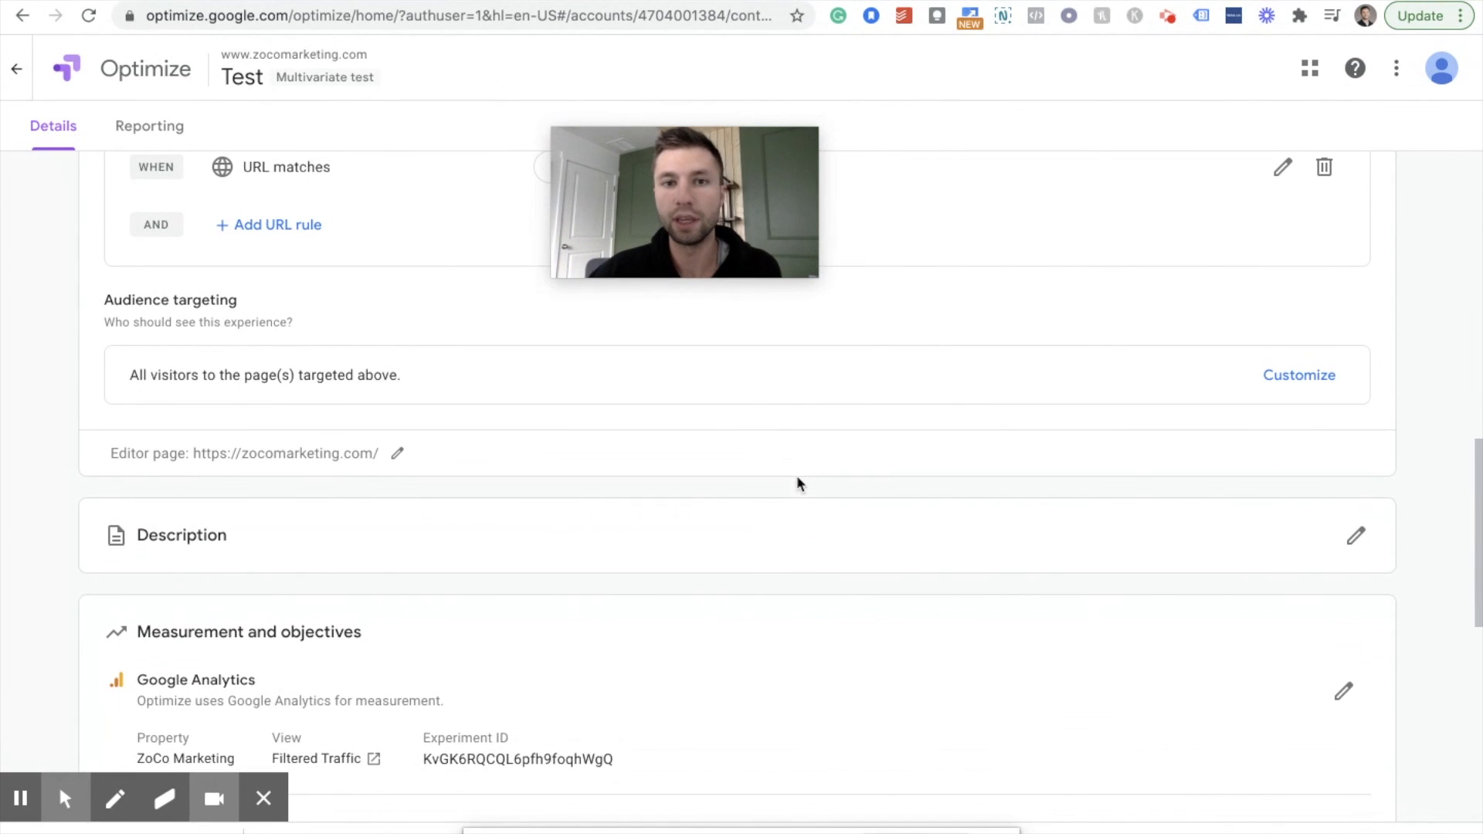
scroll(798, 483, "up", 2)
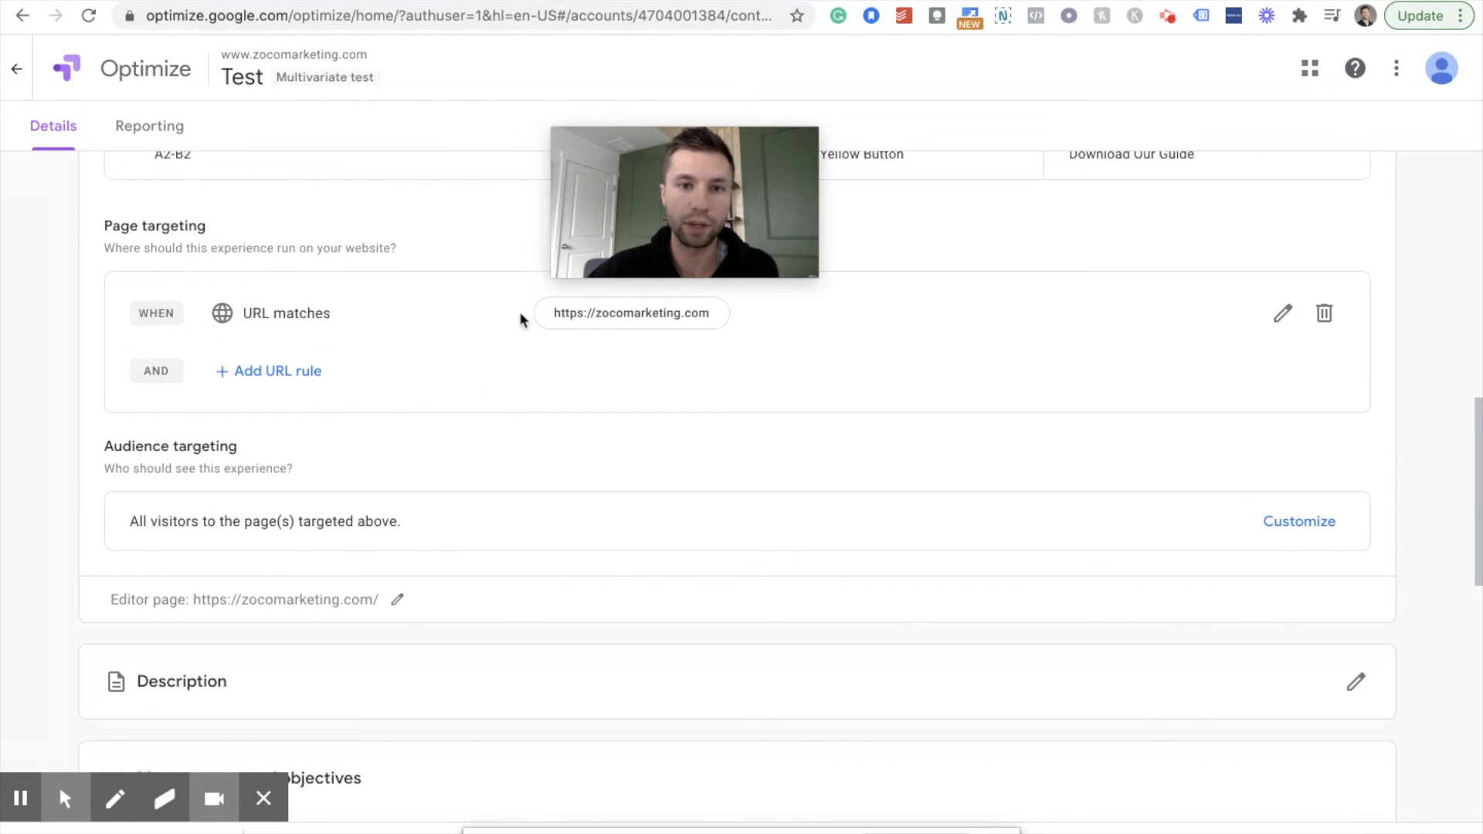
scroll(588, 513, "down", 4)
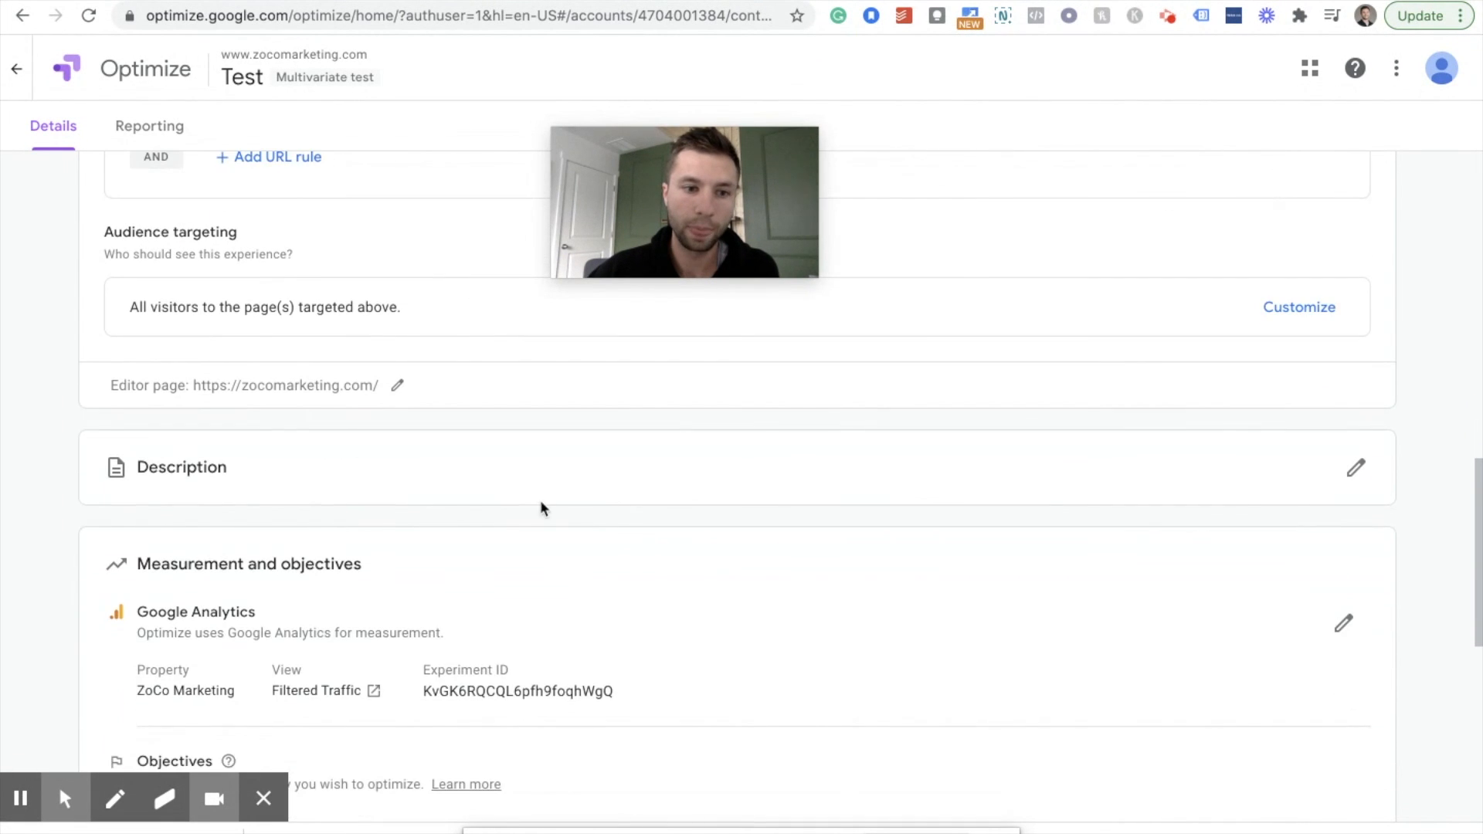
scroll(437, 614, "down", 1)
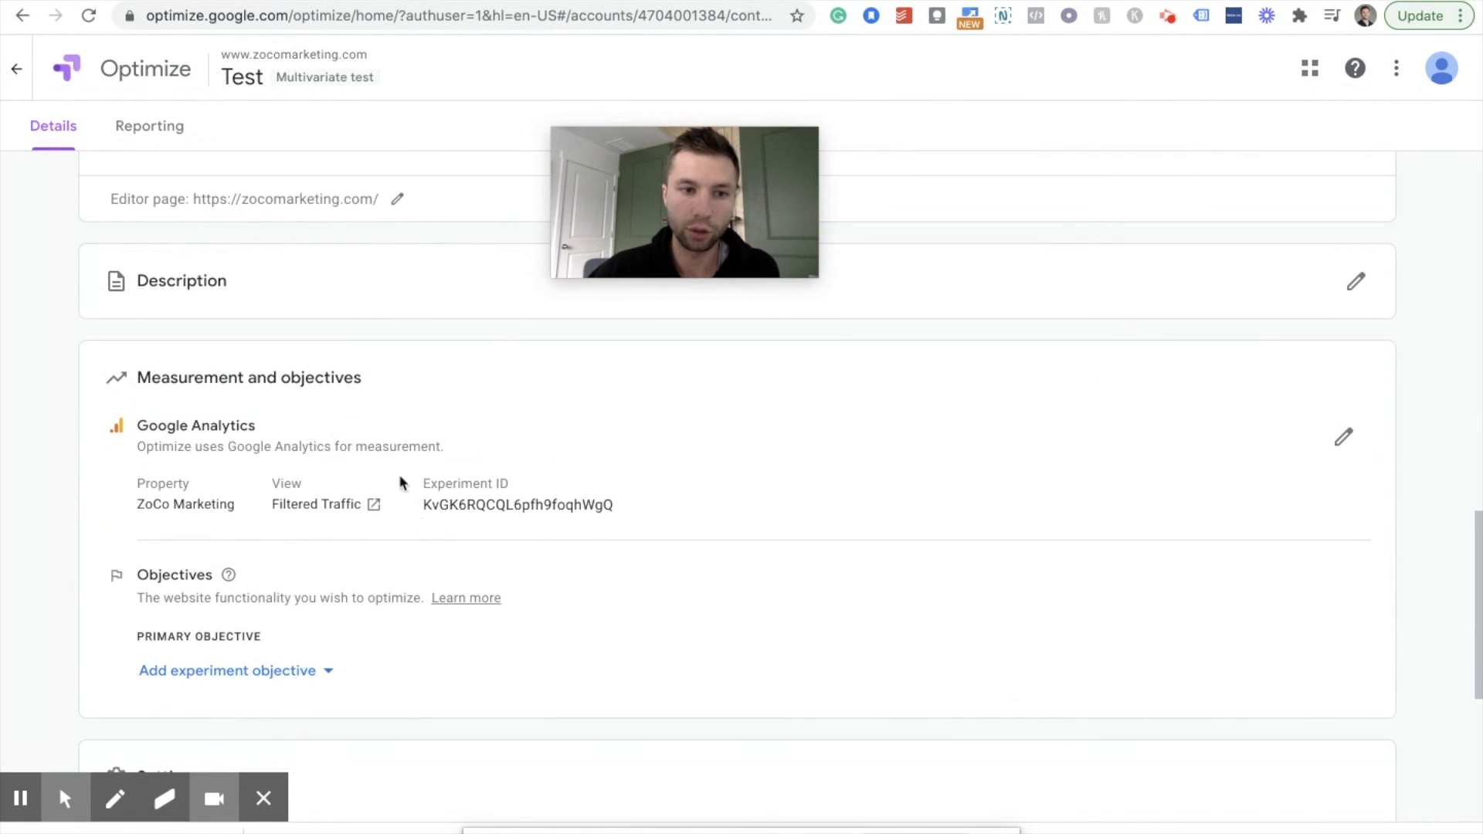
scroll(540, 618, "down", 5)
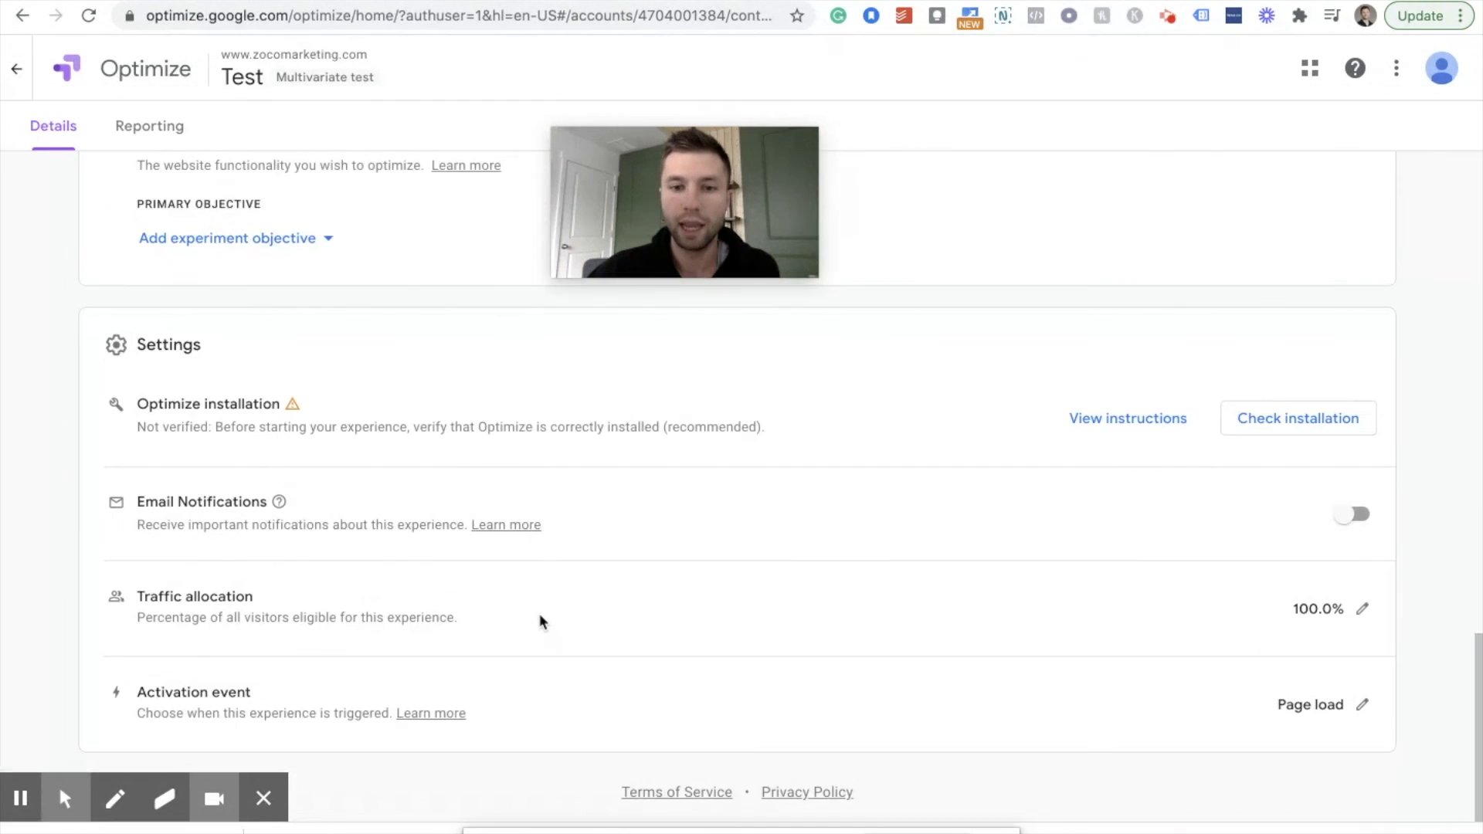
scroll(540, 618, "up", 15)
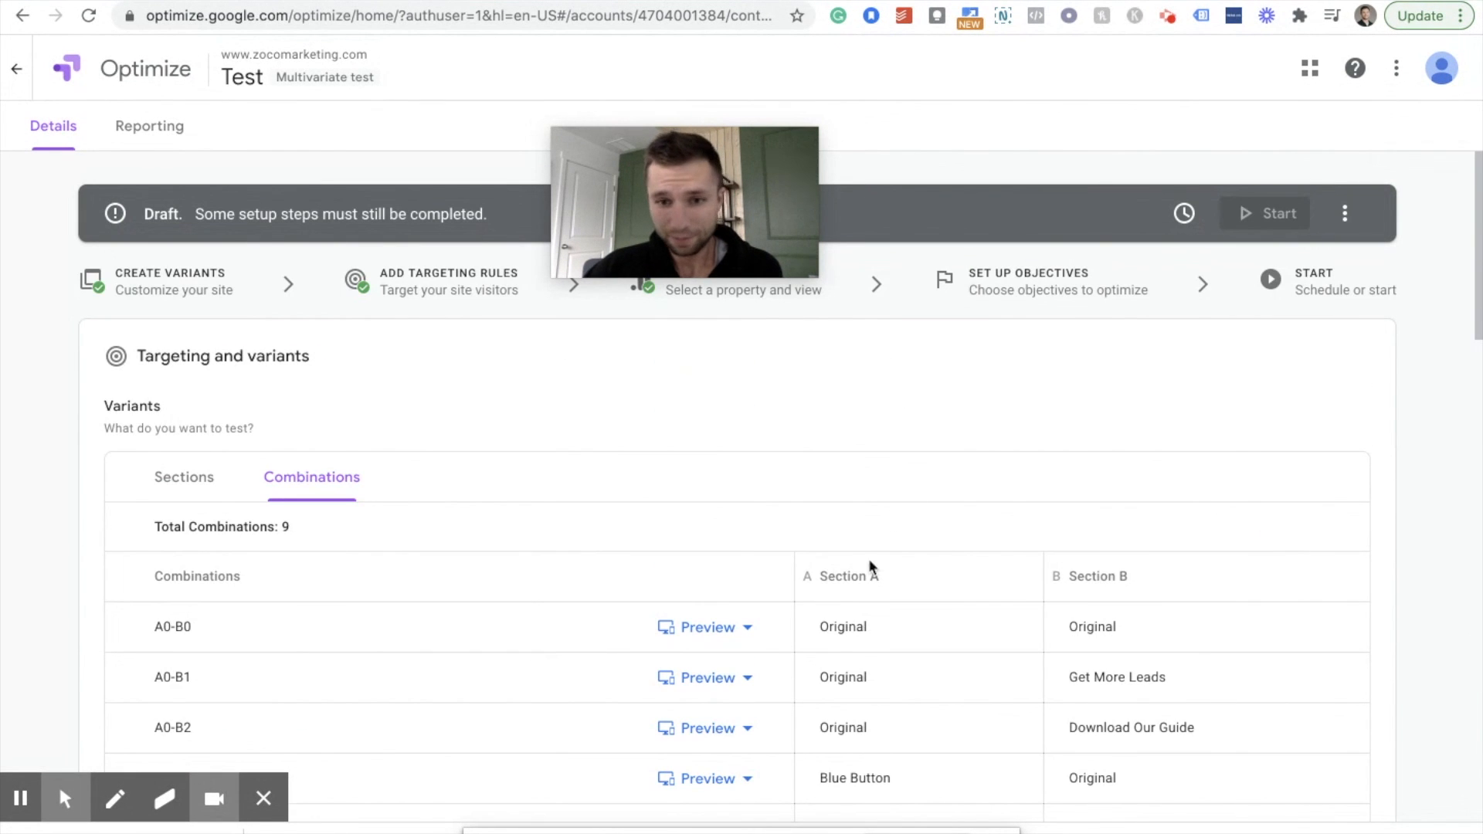
Open the Get More Leads variant of Section B for editing in the visual editor.
left_click(210, 479)
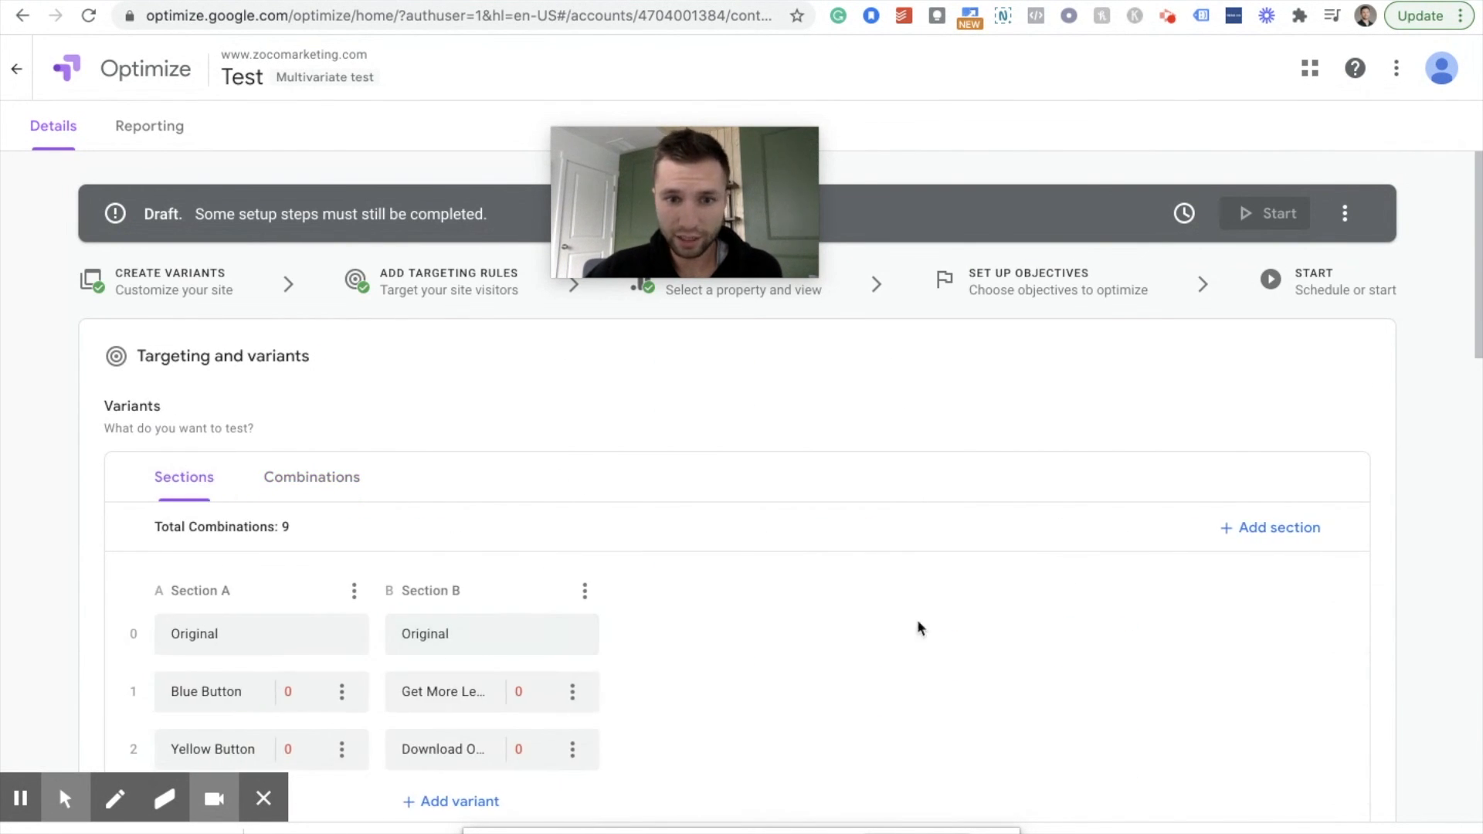
scroll(916, 623, "down", 2)
left_click(575, 531)
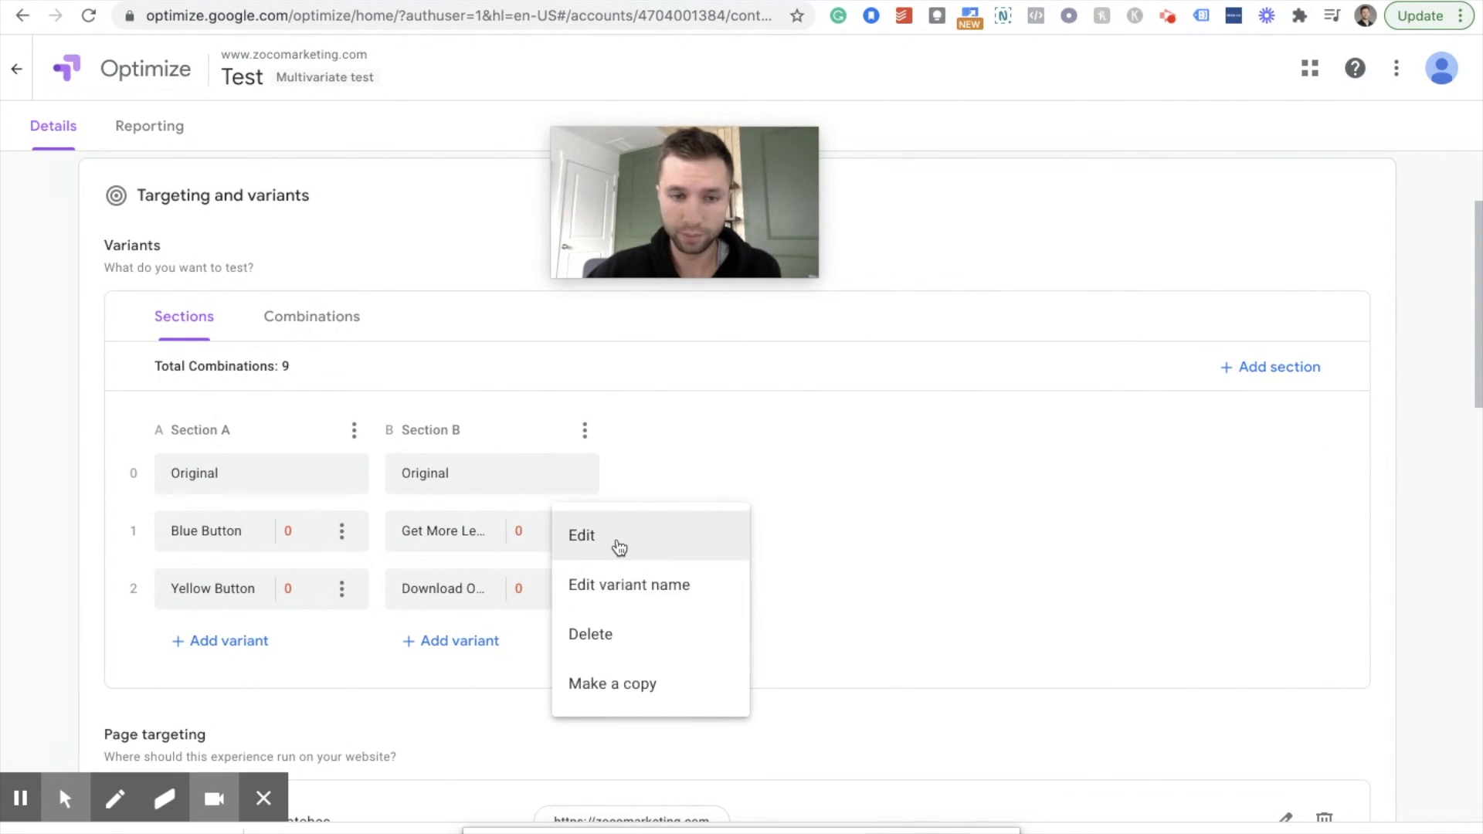
left_click(619, 548)
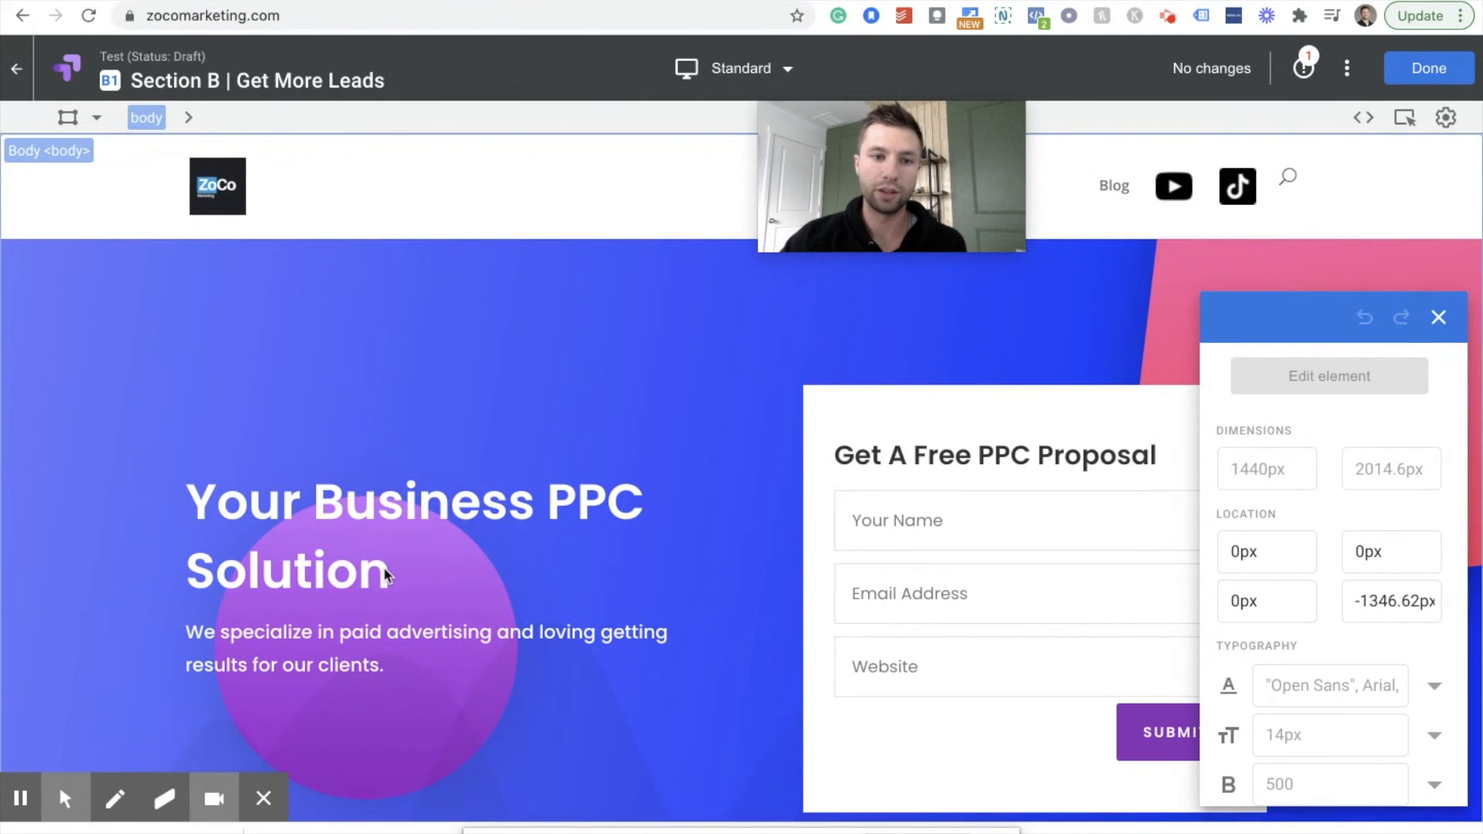
Replace the hero heading's text with "Get More Leads" by editing its HTML, and apply the change.
left_click(351, 519)
left_click(396, 572)
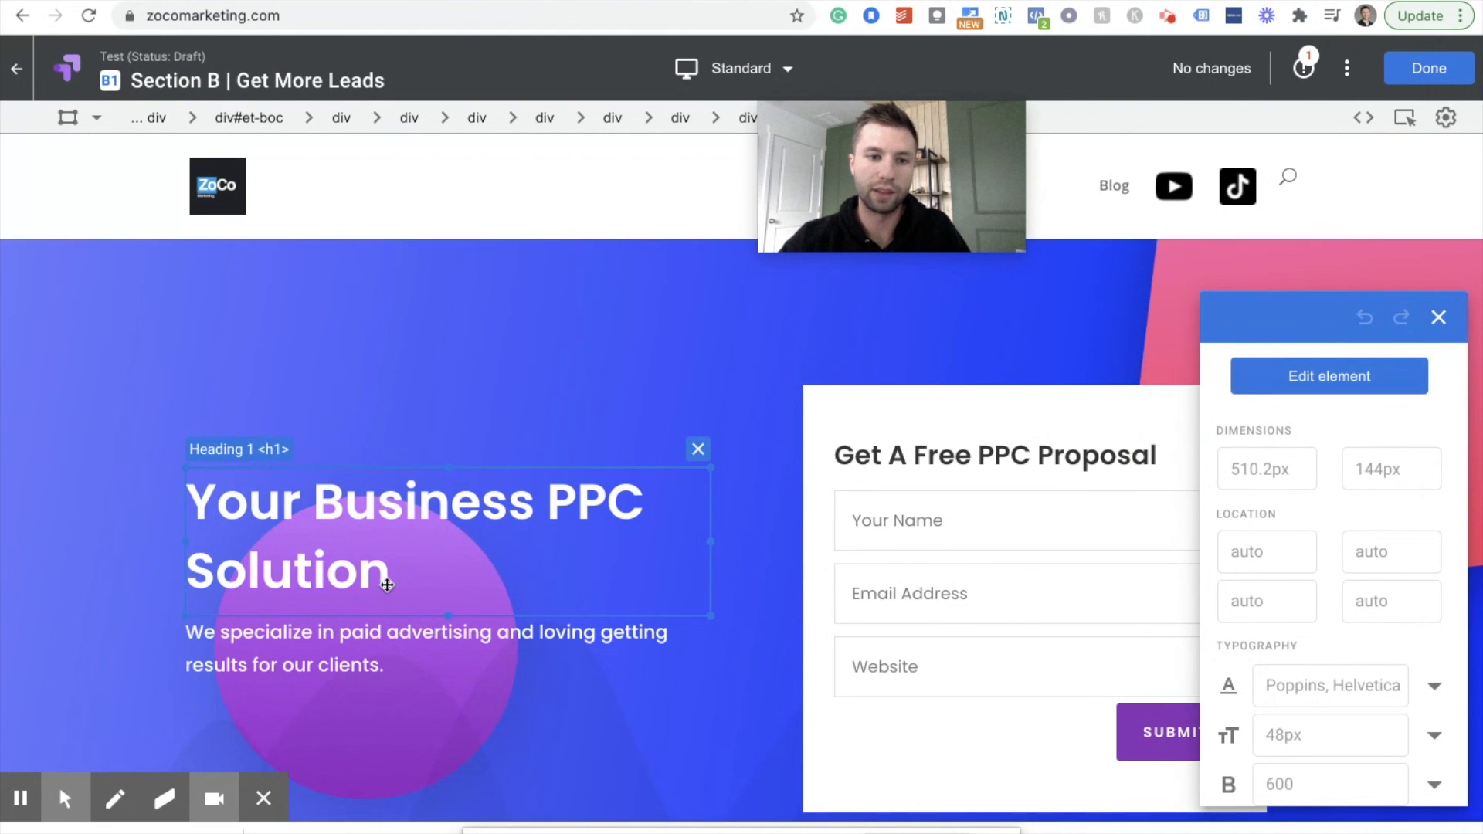
left_click(1342, 377)
left_click(1303, 480)
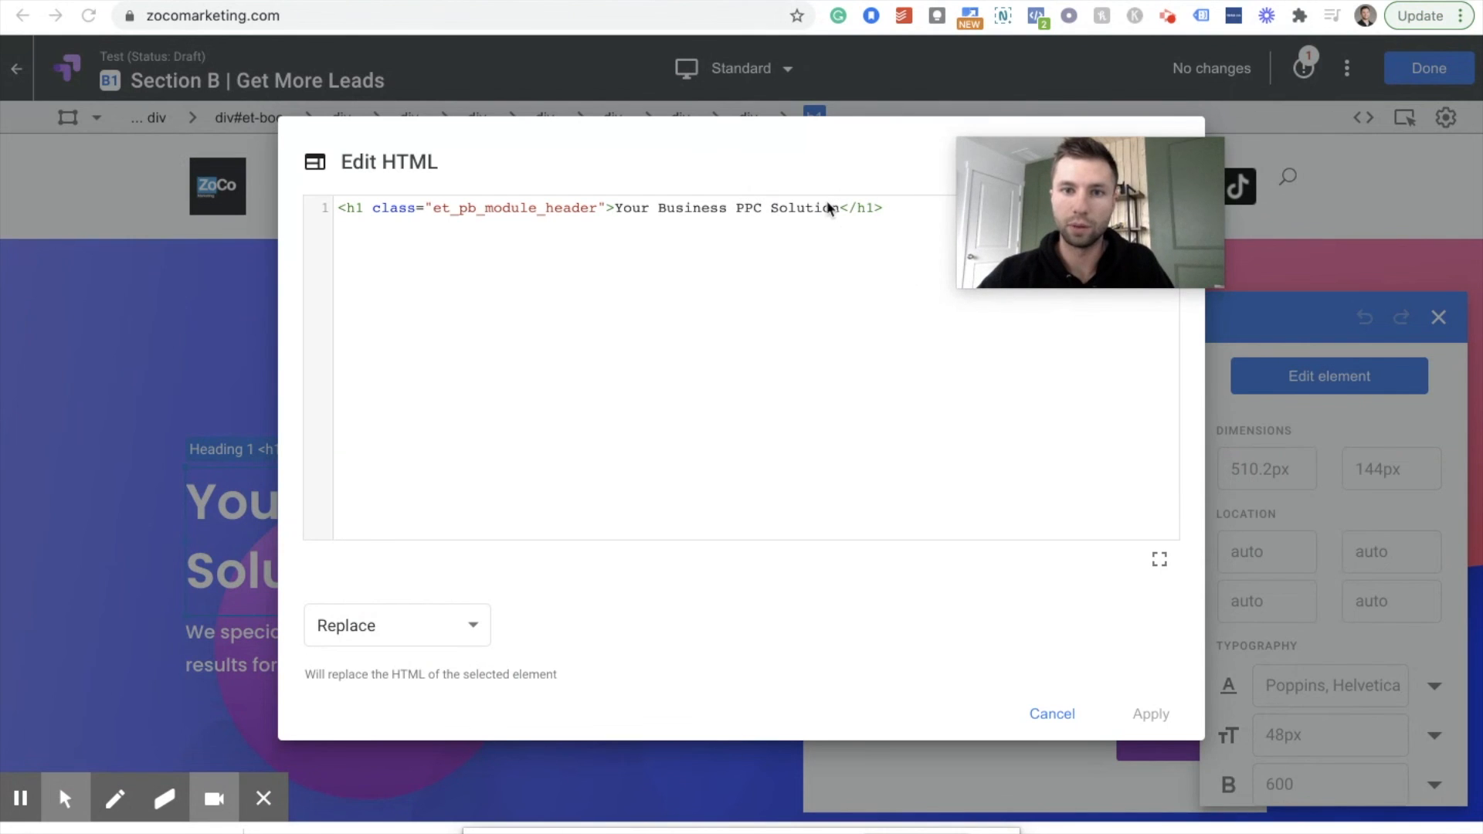
left_click_drag(838, 205, 628, 214)
type("Get")
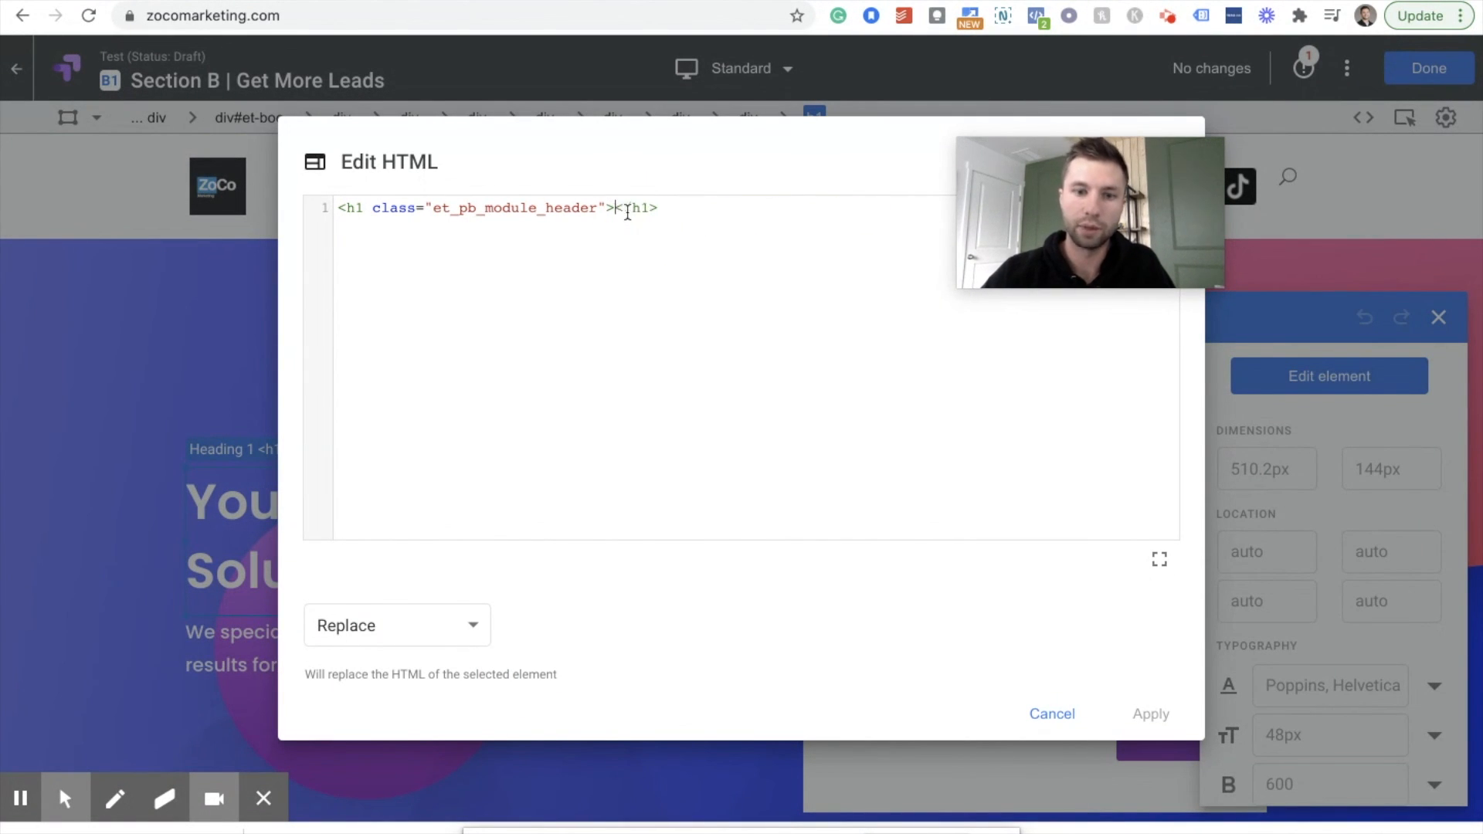
type(" More Leads")
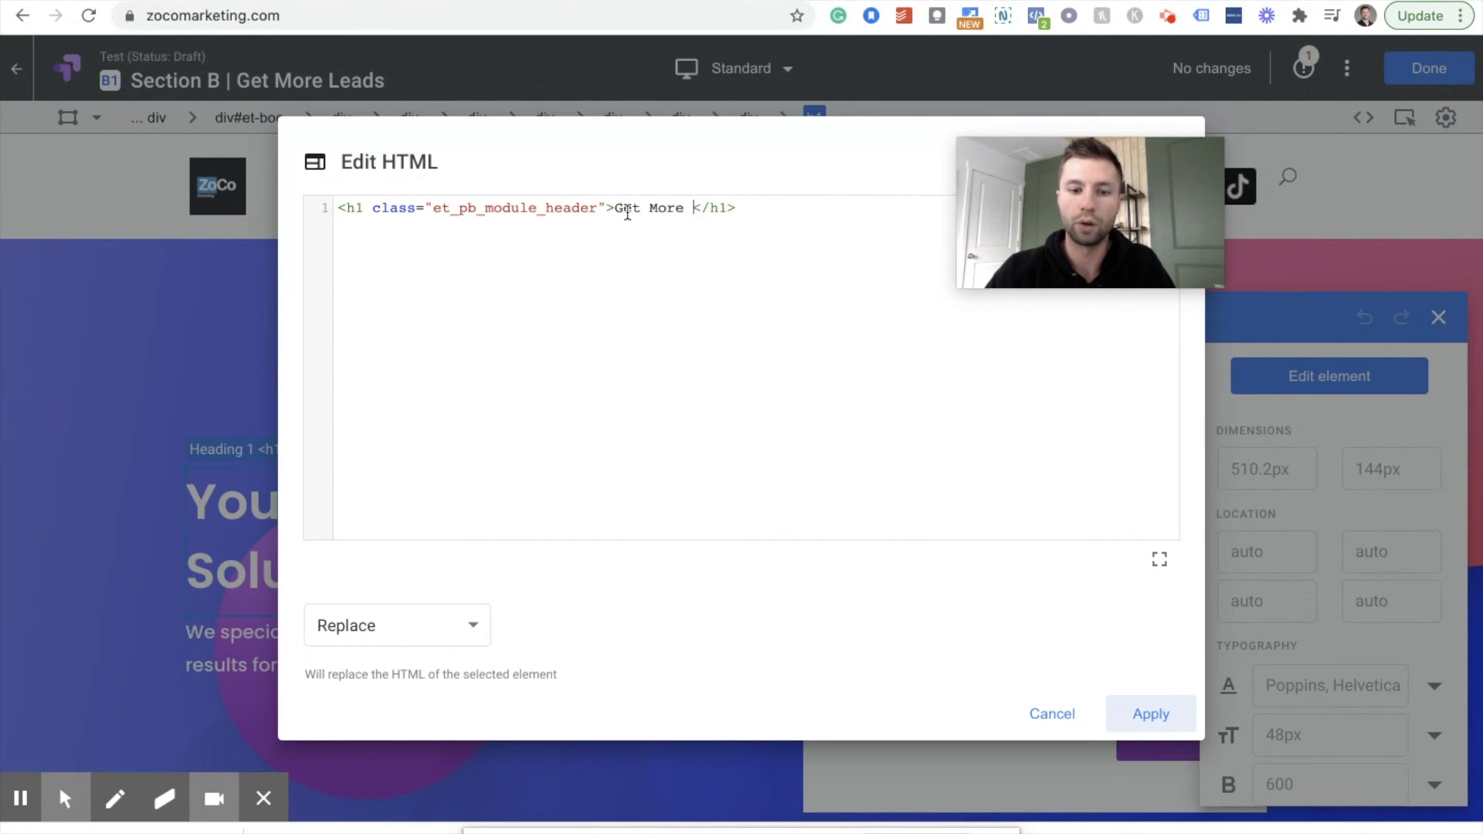
left_click(1151, 713)
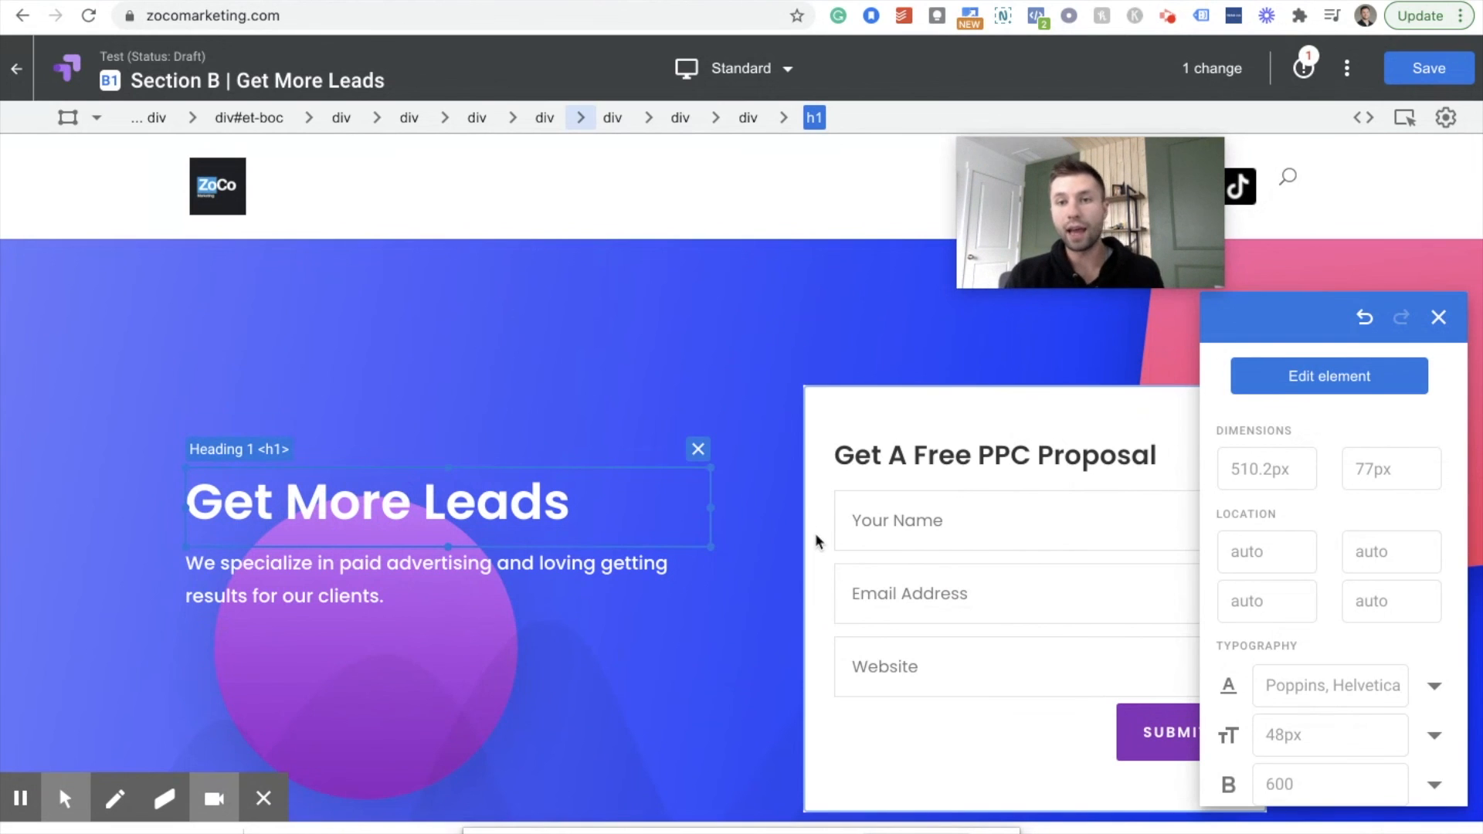